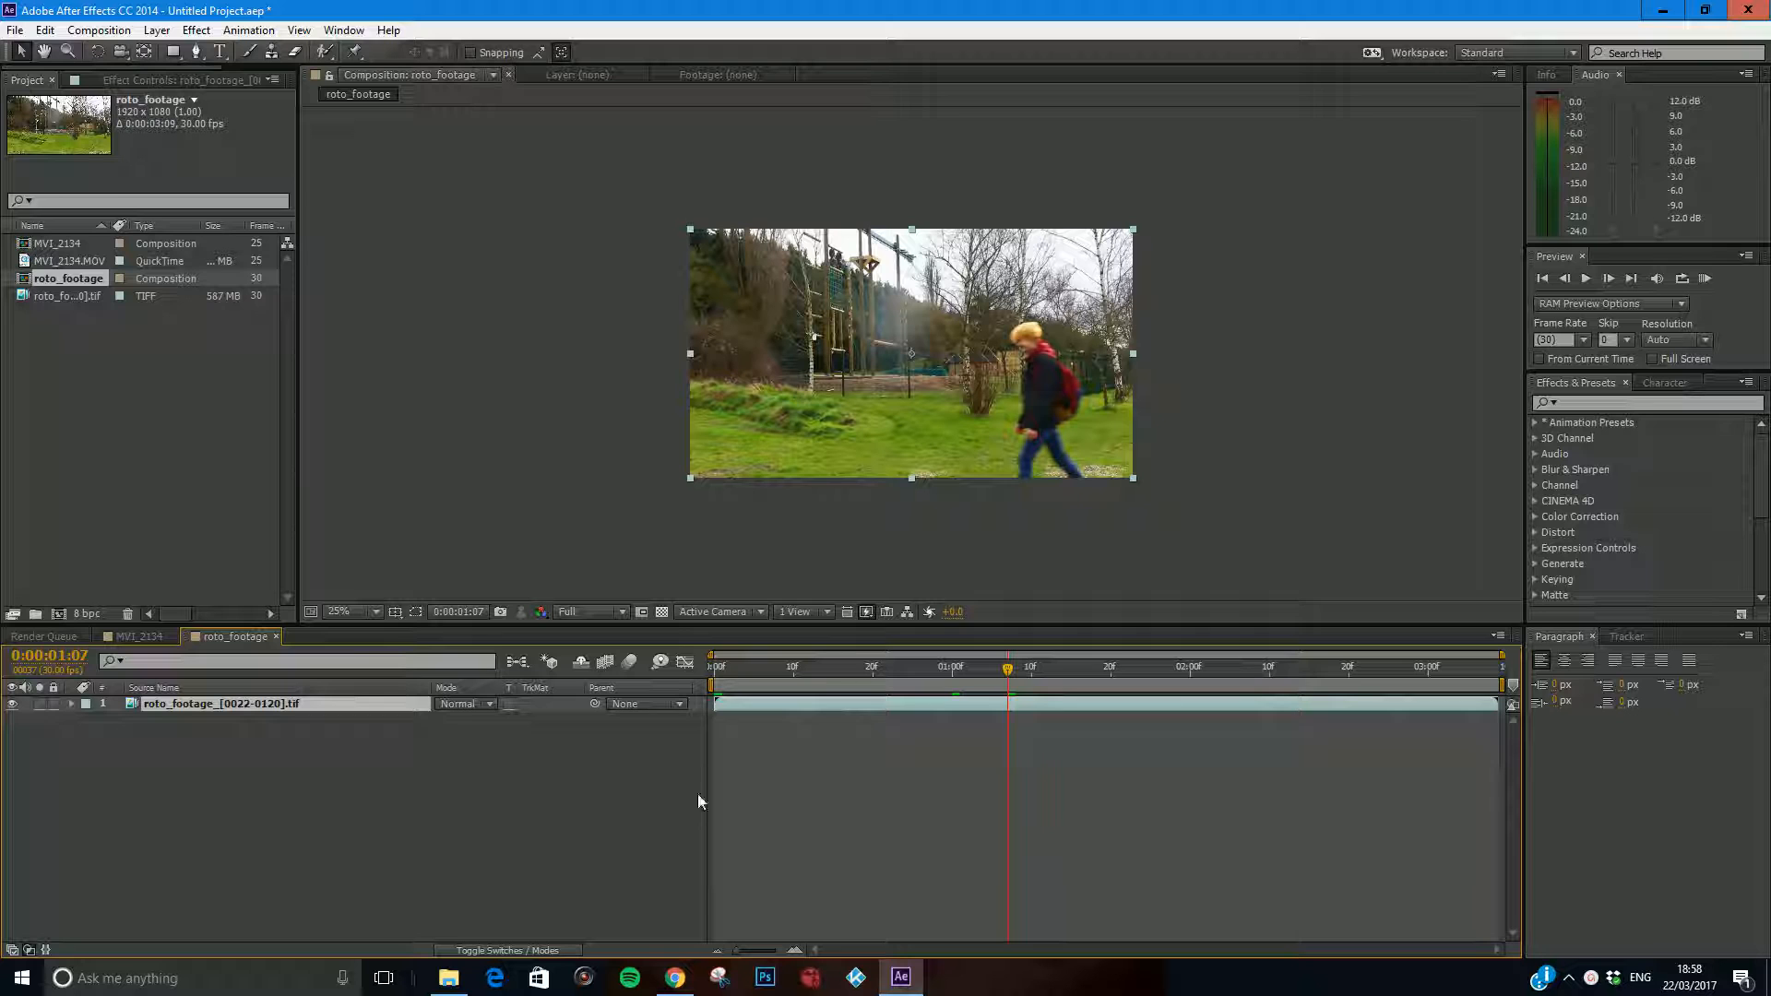
Play back the roto_footage composition from its first frame to review the walking figure.
left_click_drag(729, 683, 873, 684)
left_click(1587, 279)
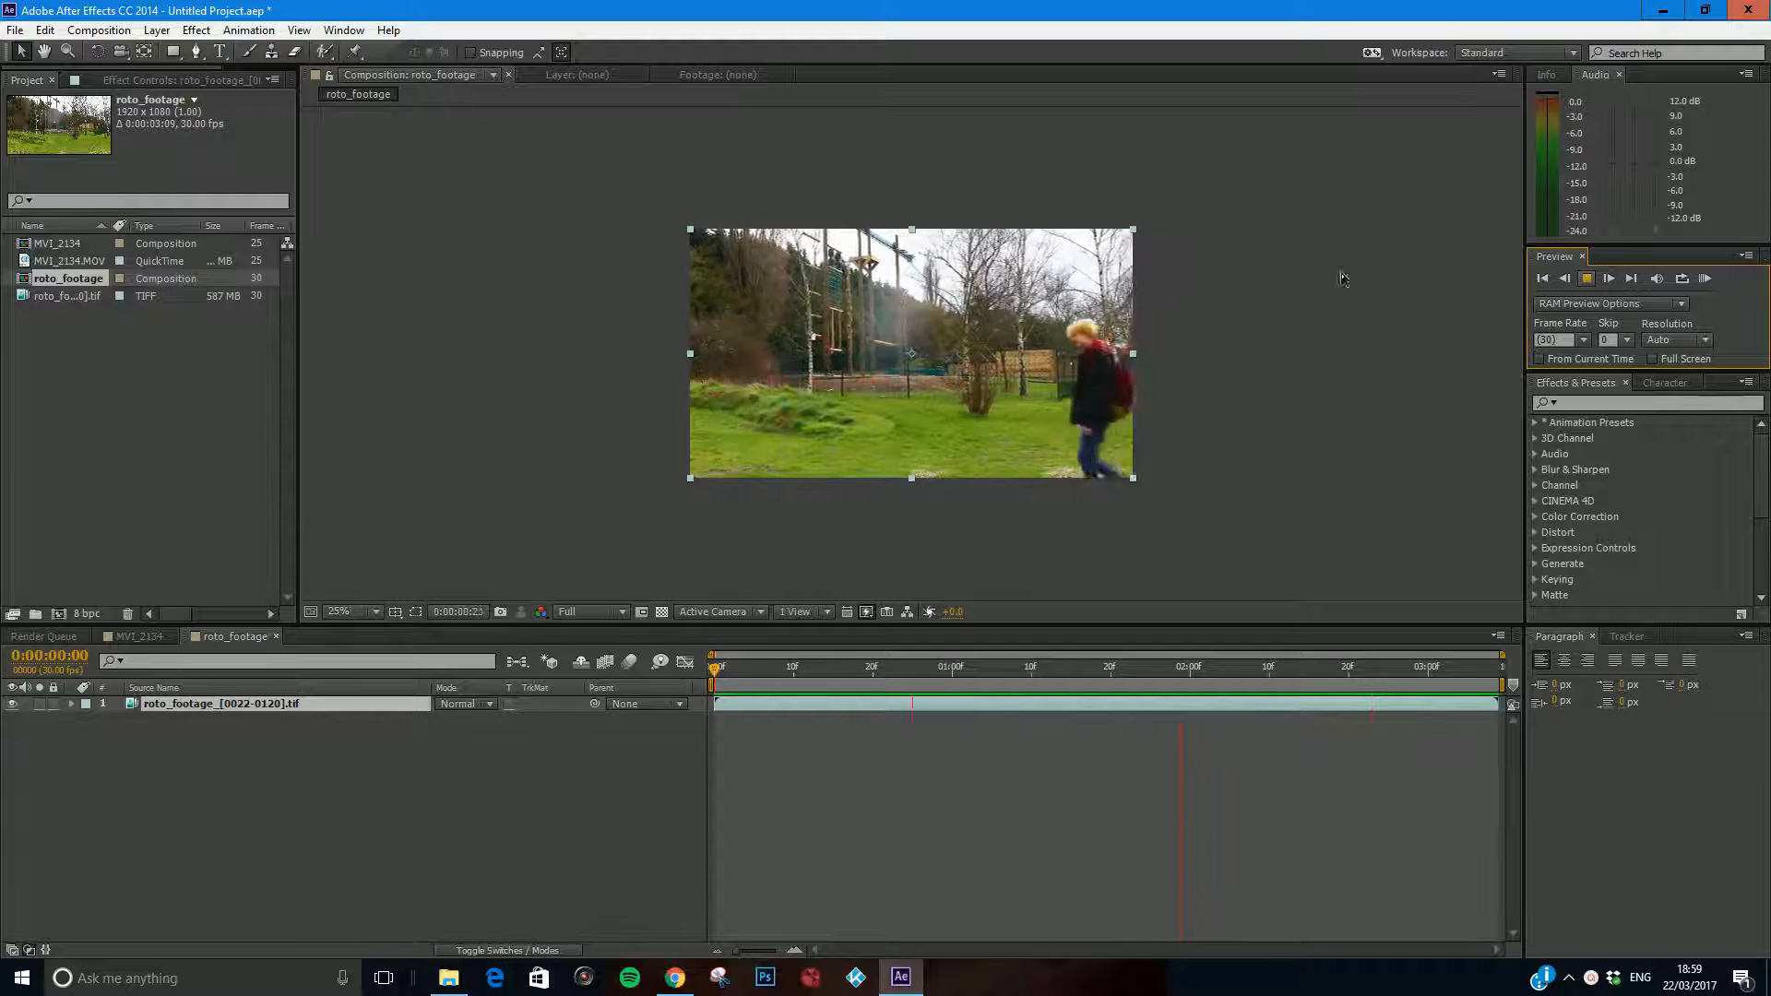
key("space")
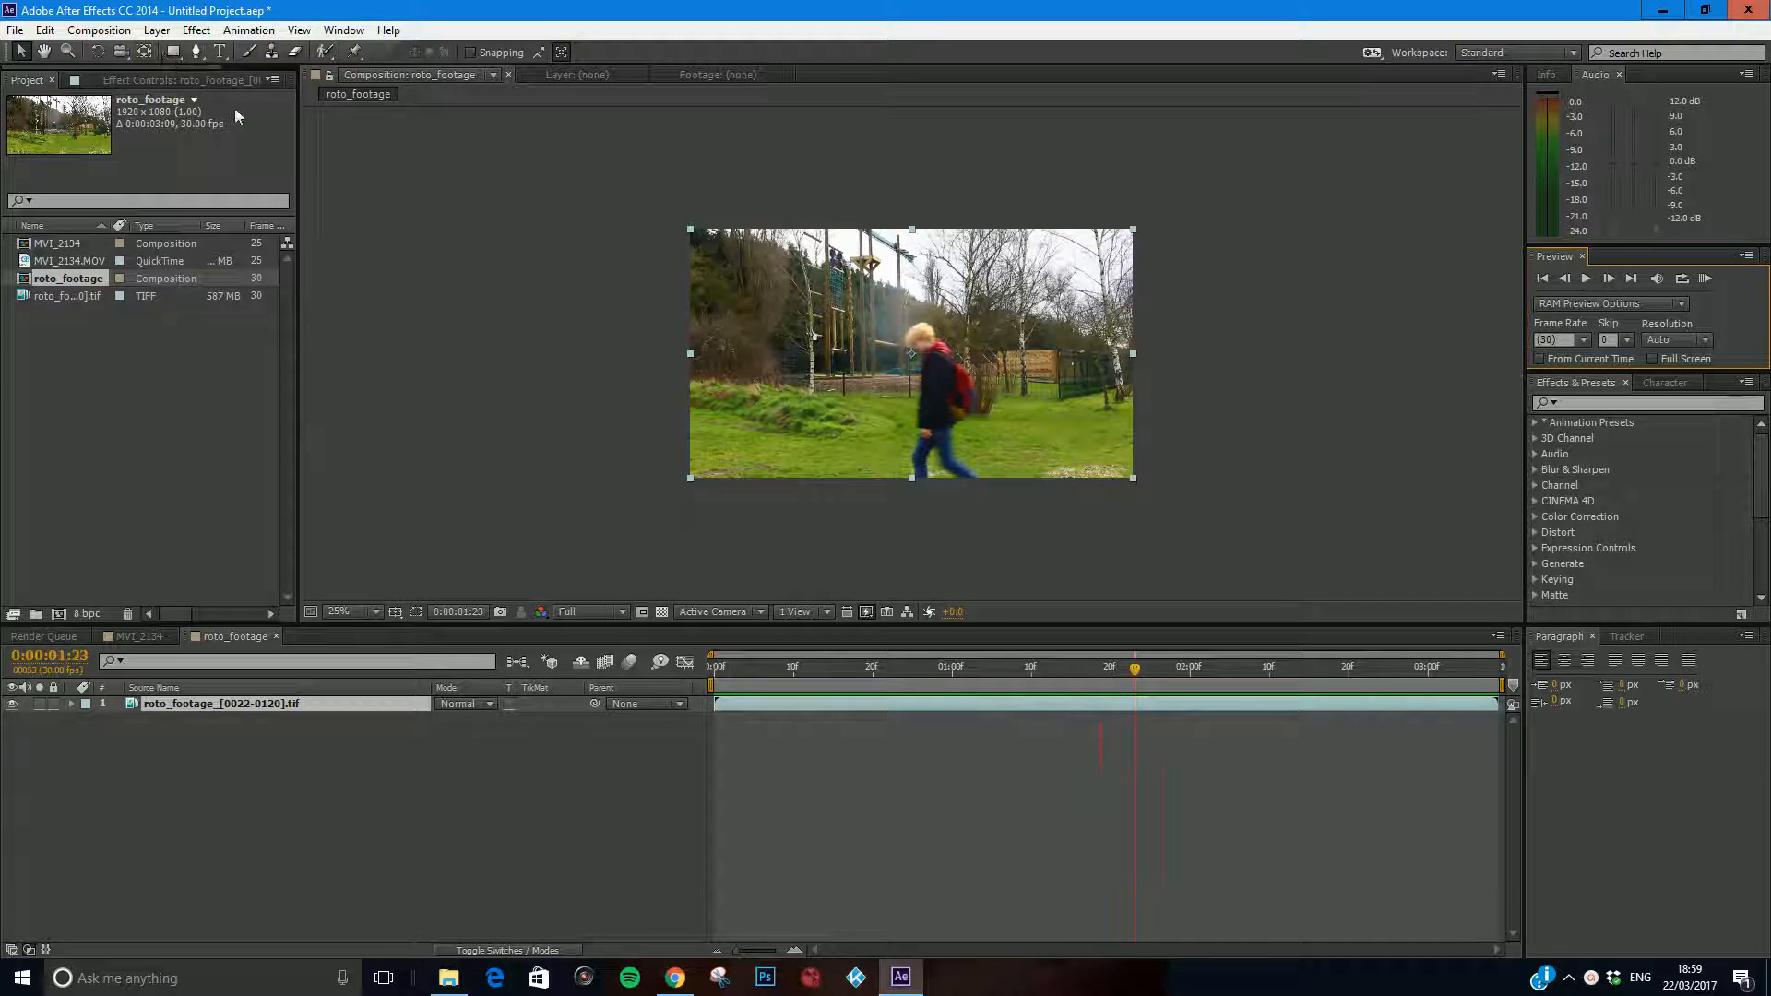
Add a new adjustment layer above the footage in the roto_footage composition.
left_click(172, 51)
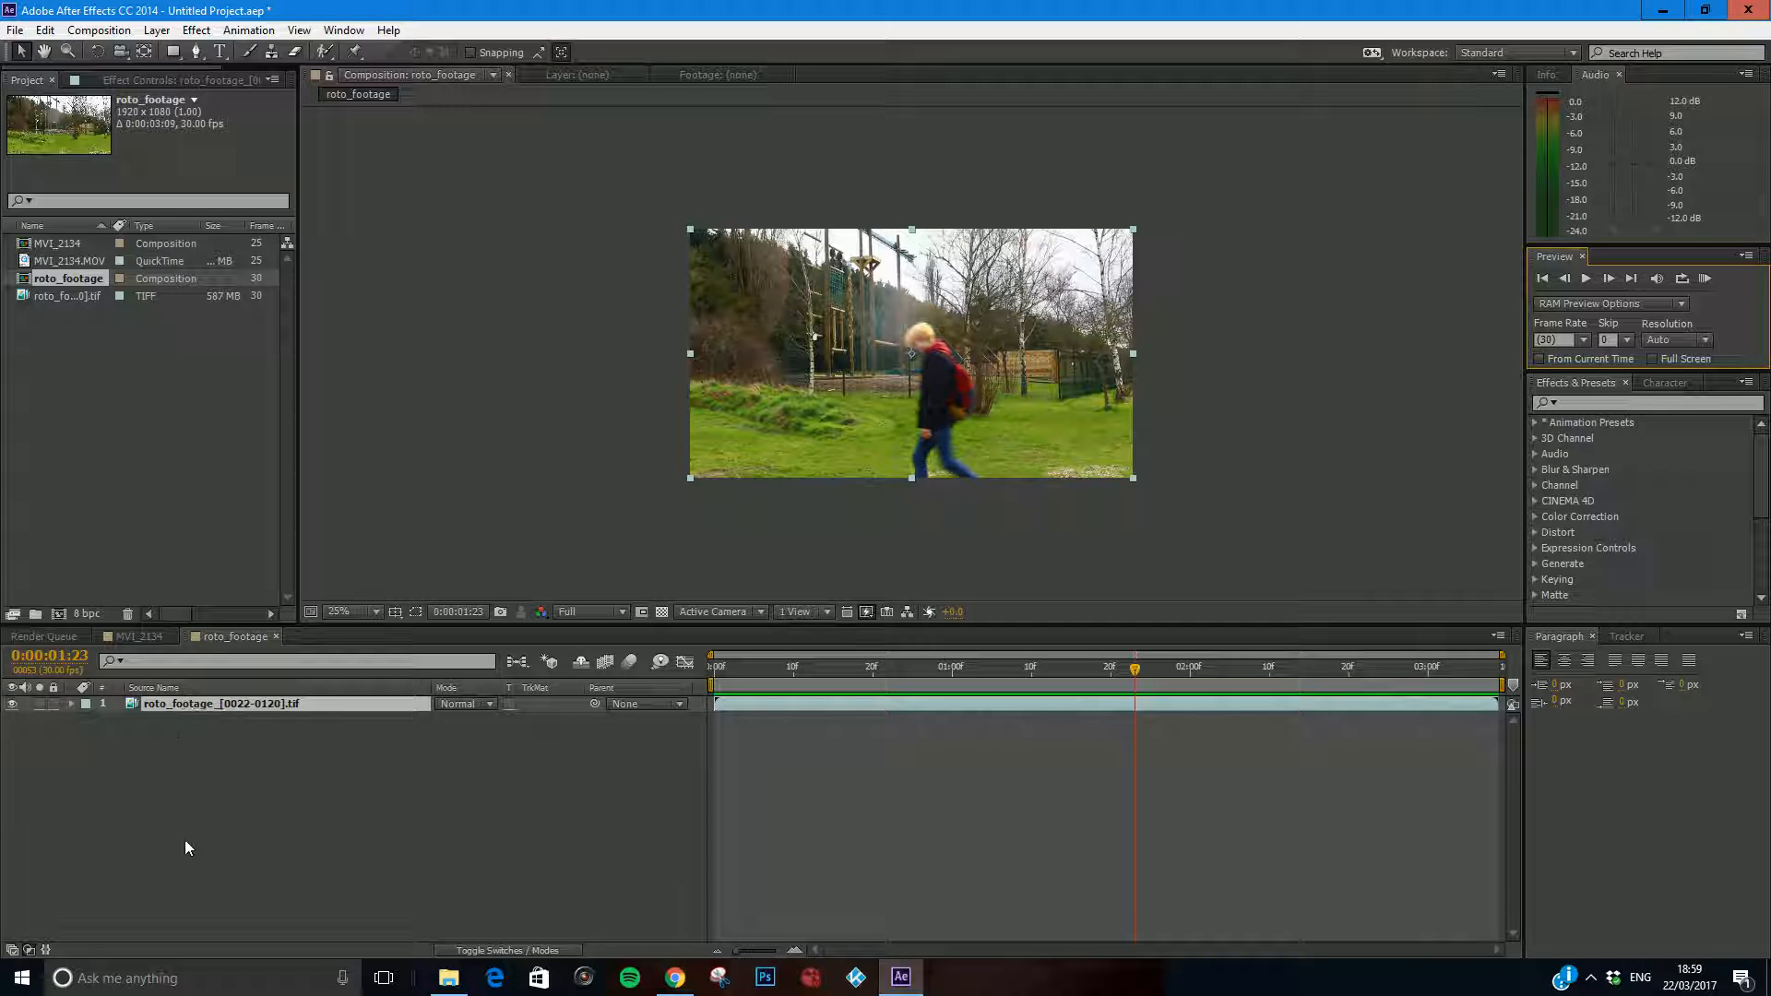
left_click(149, 31)
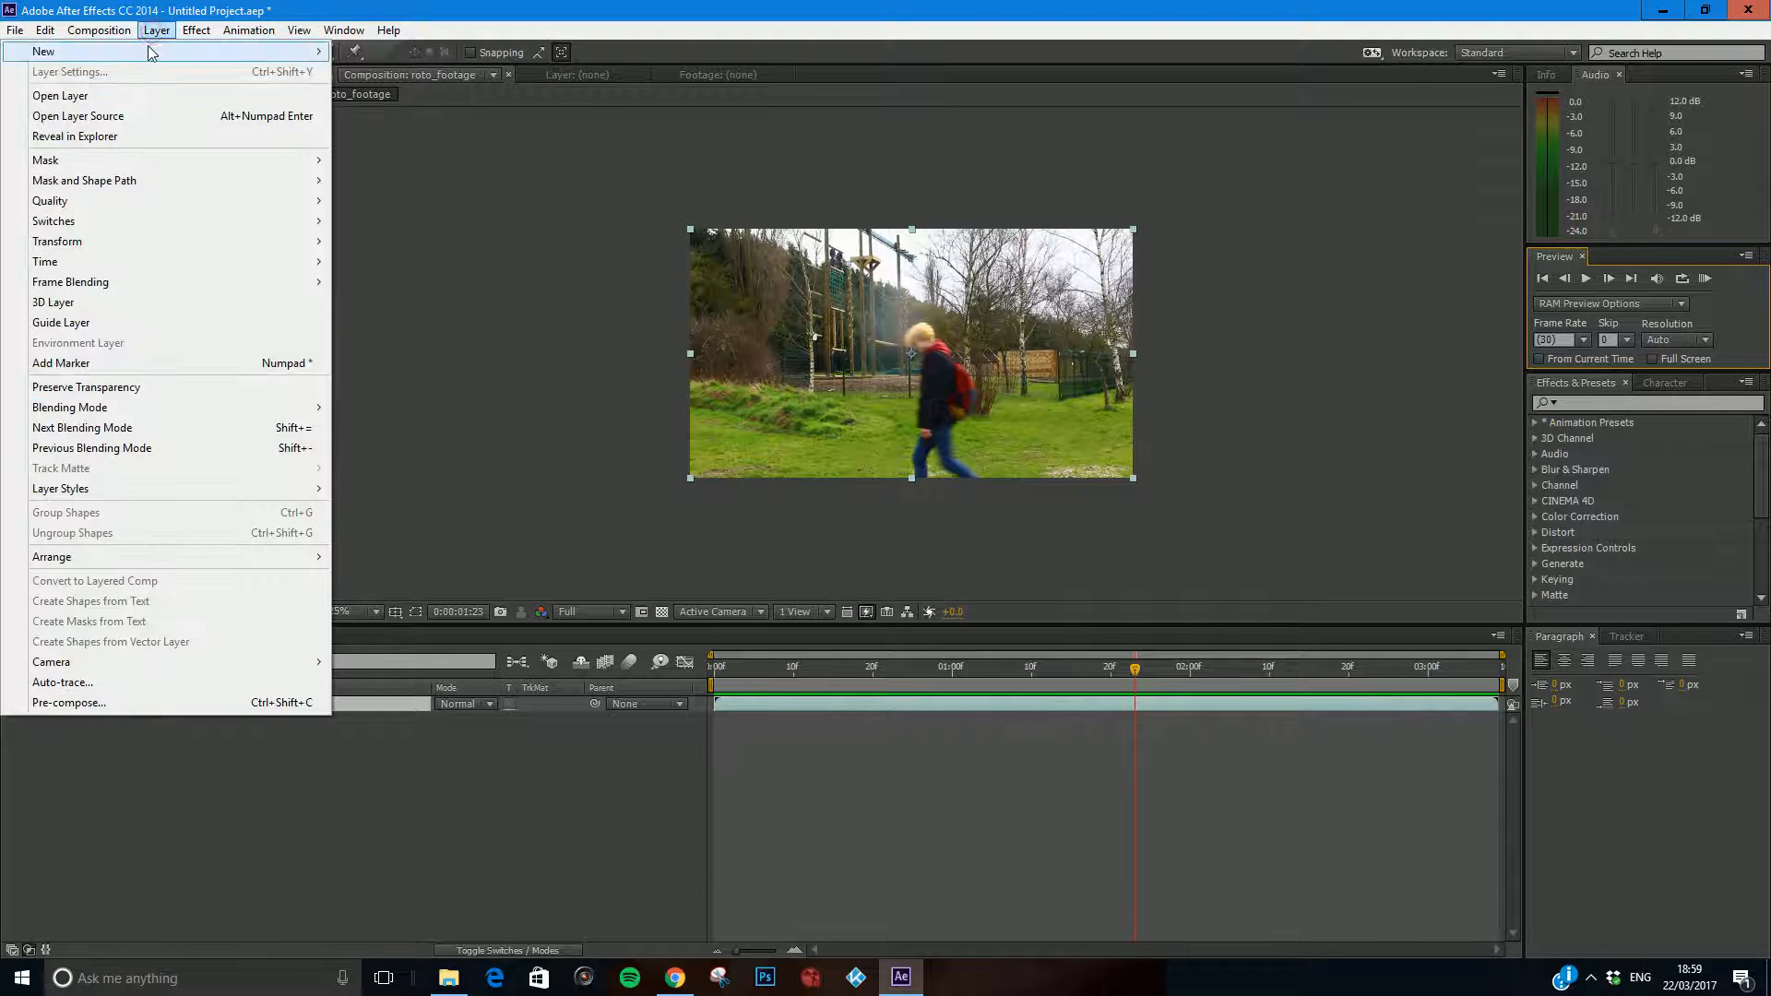
mouse_move(150, 53)
left_click(421, 176)
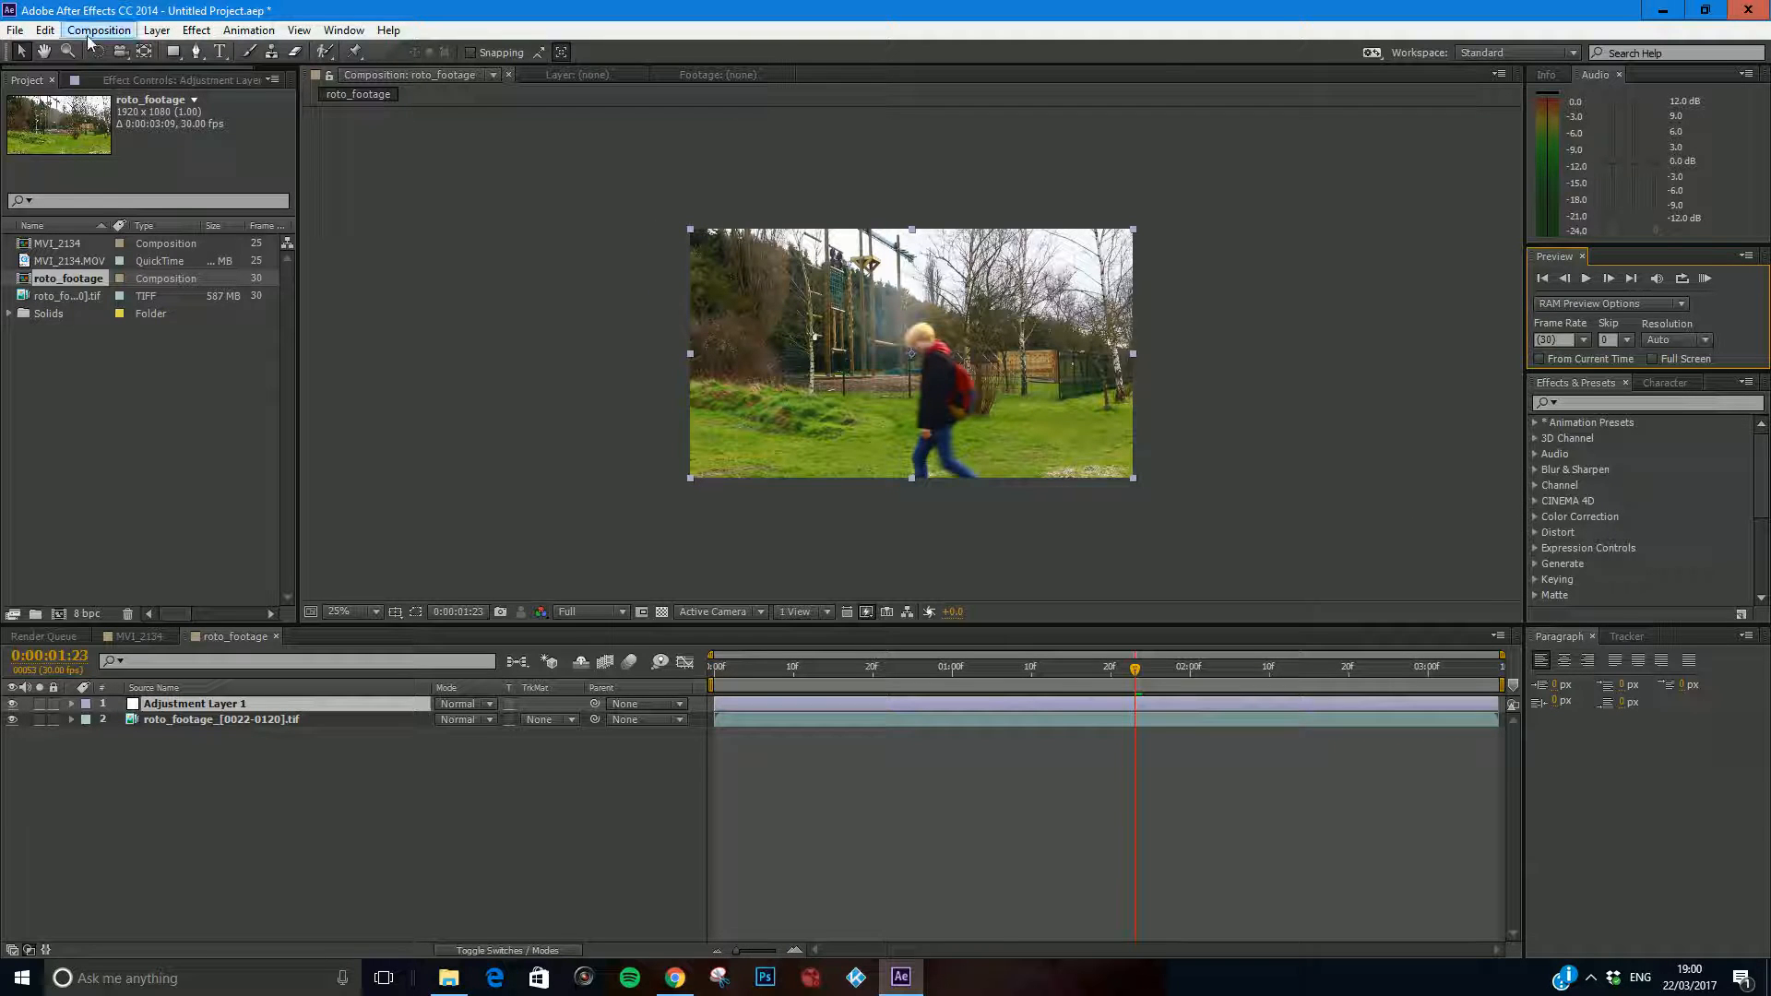
left_click(196, 31)
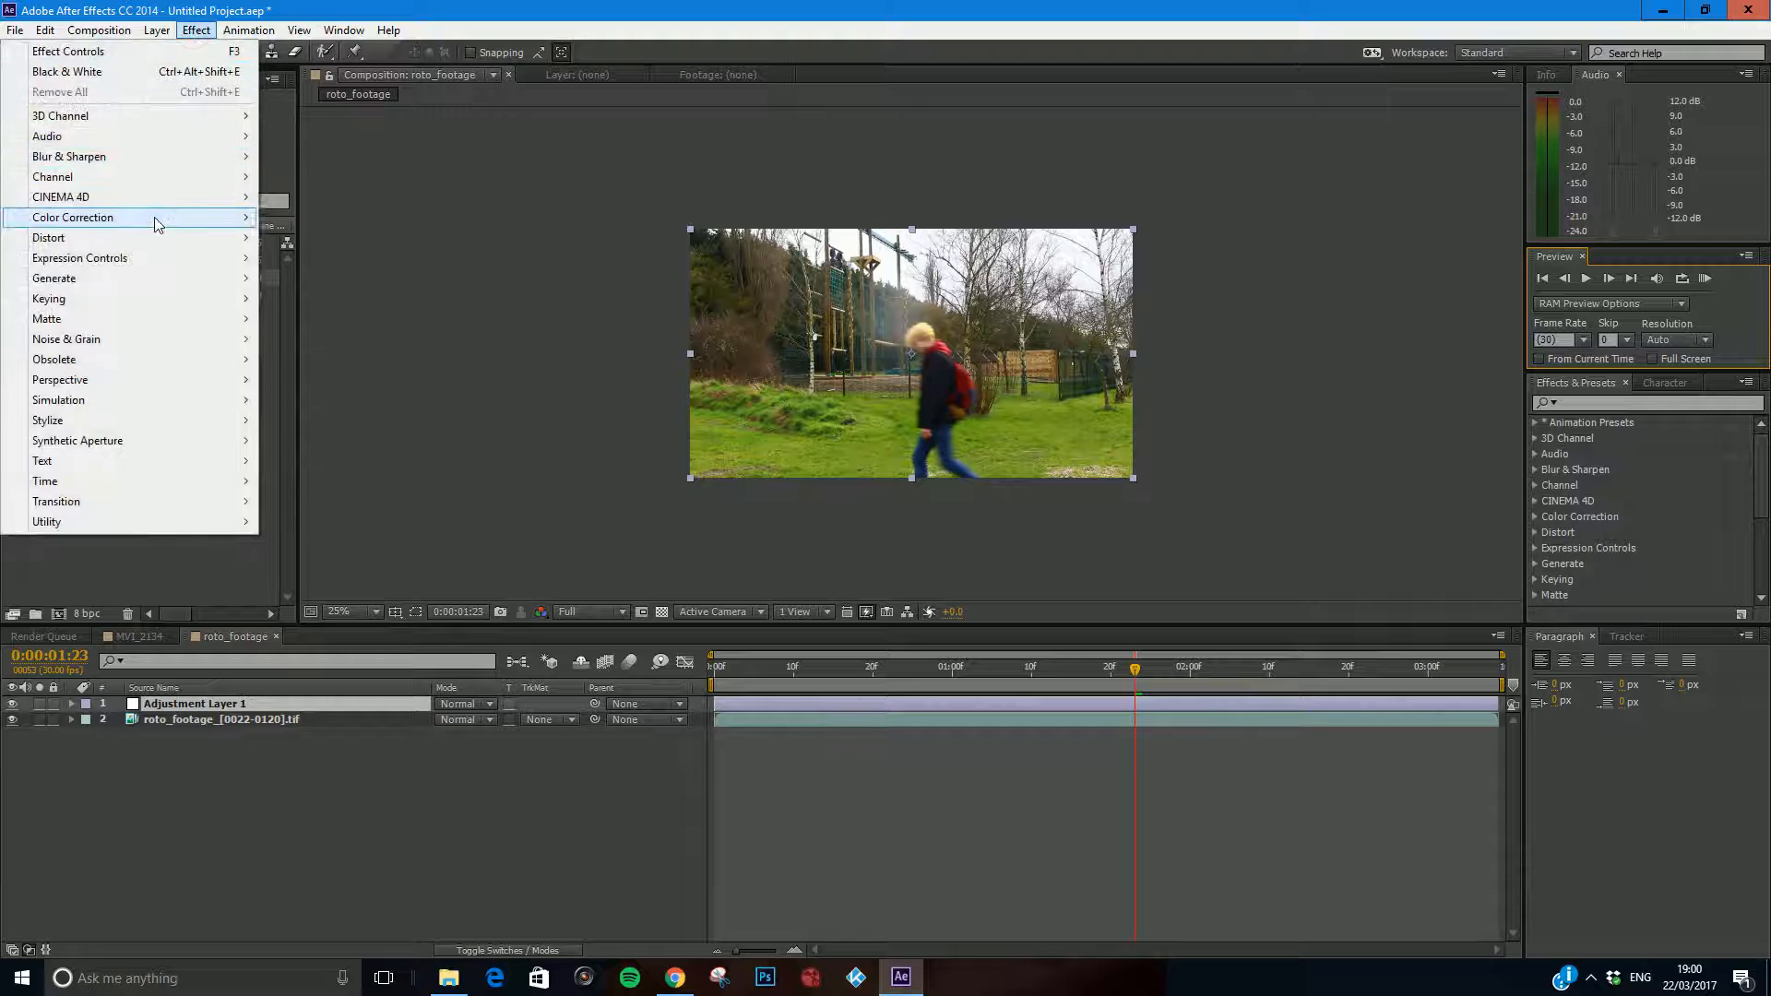
mouse_move(154, 218)
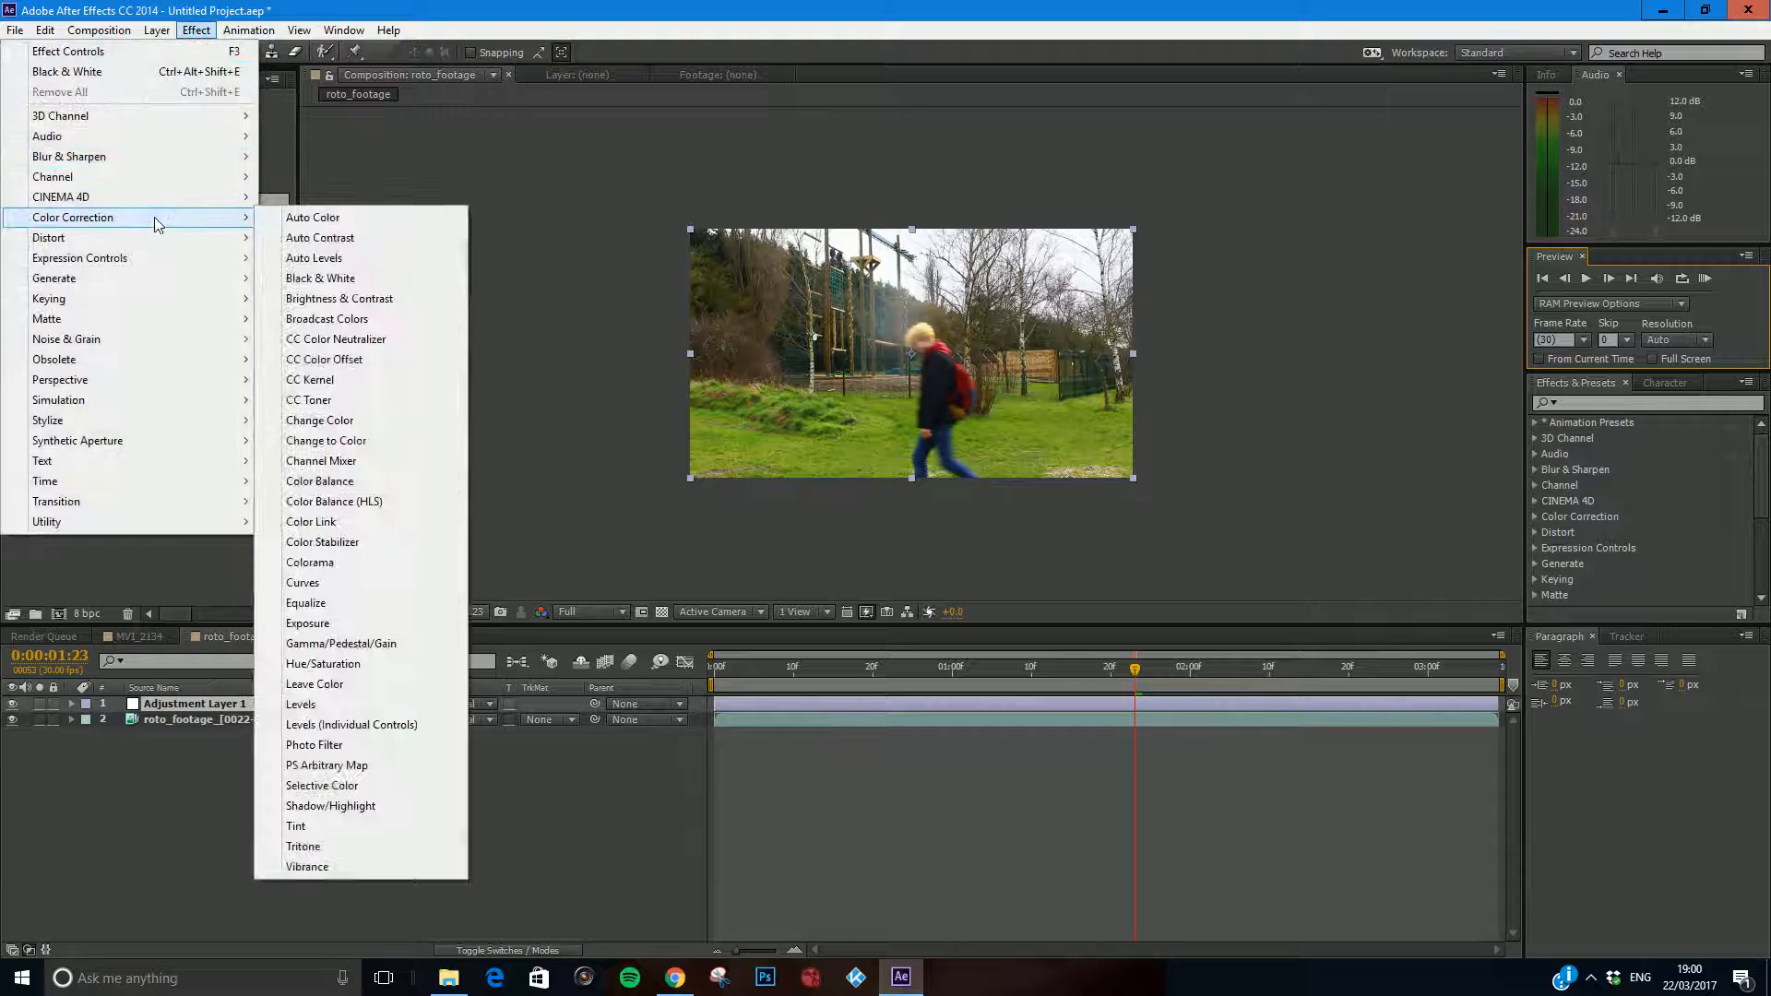
left_click(305, 583)
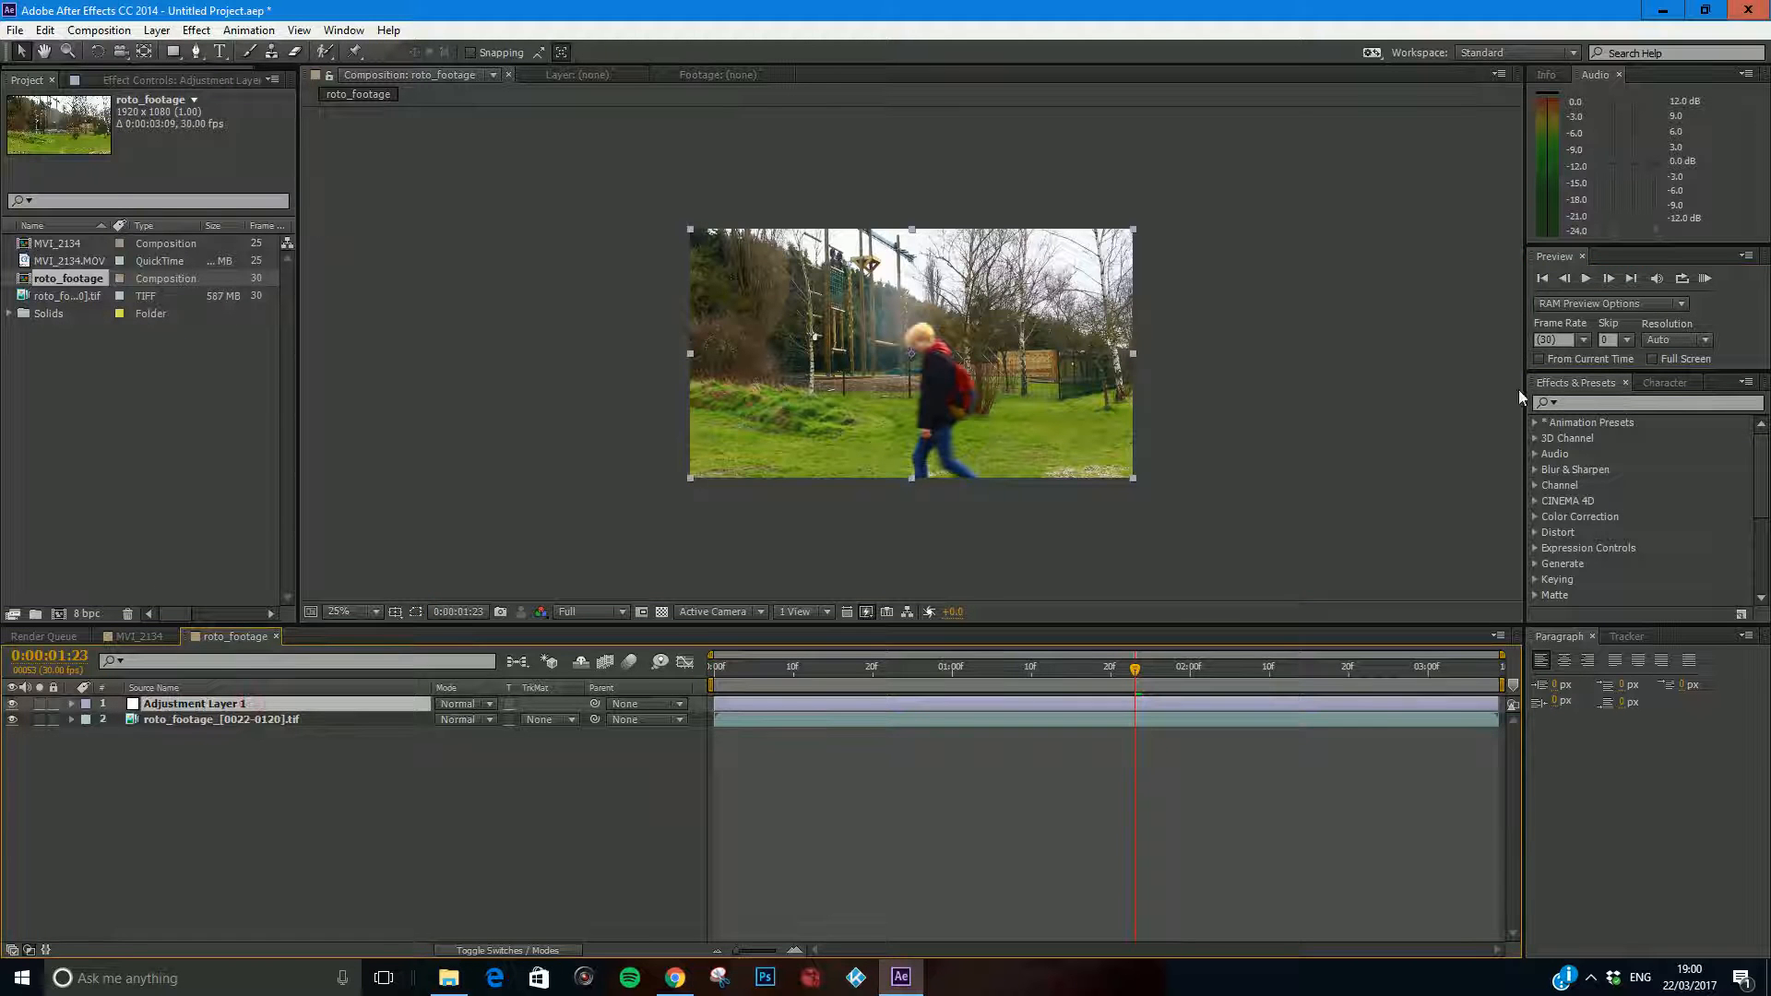
left_click(1596, 402)
type("curves")
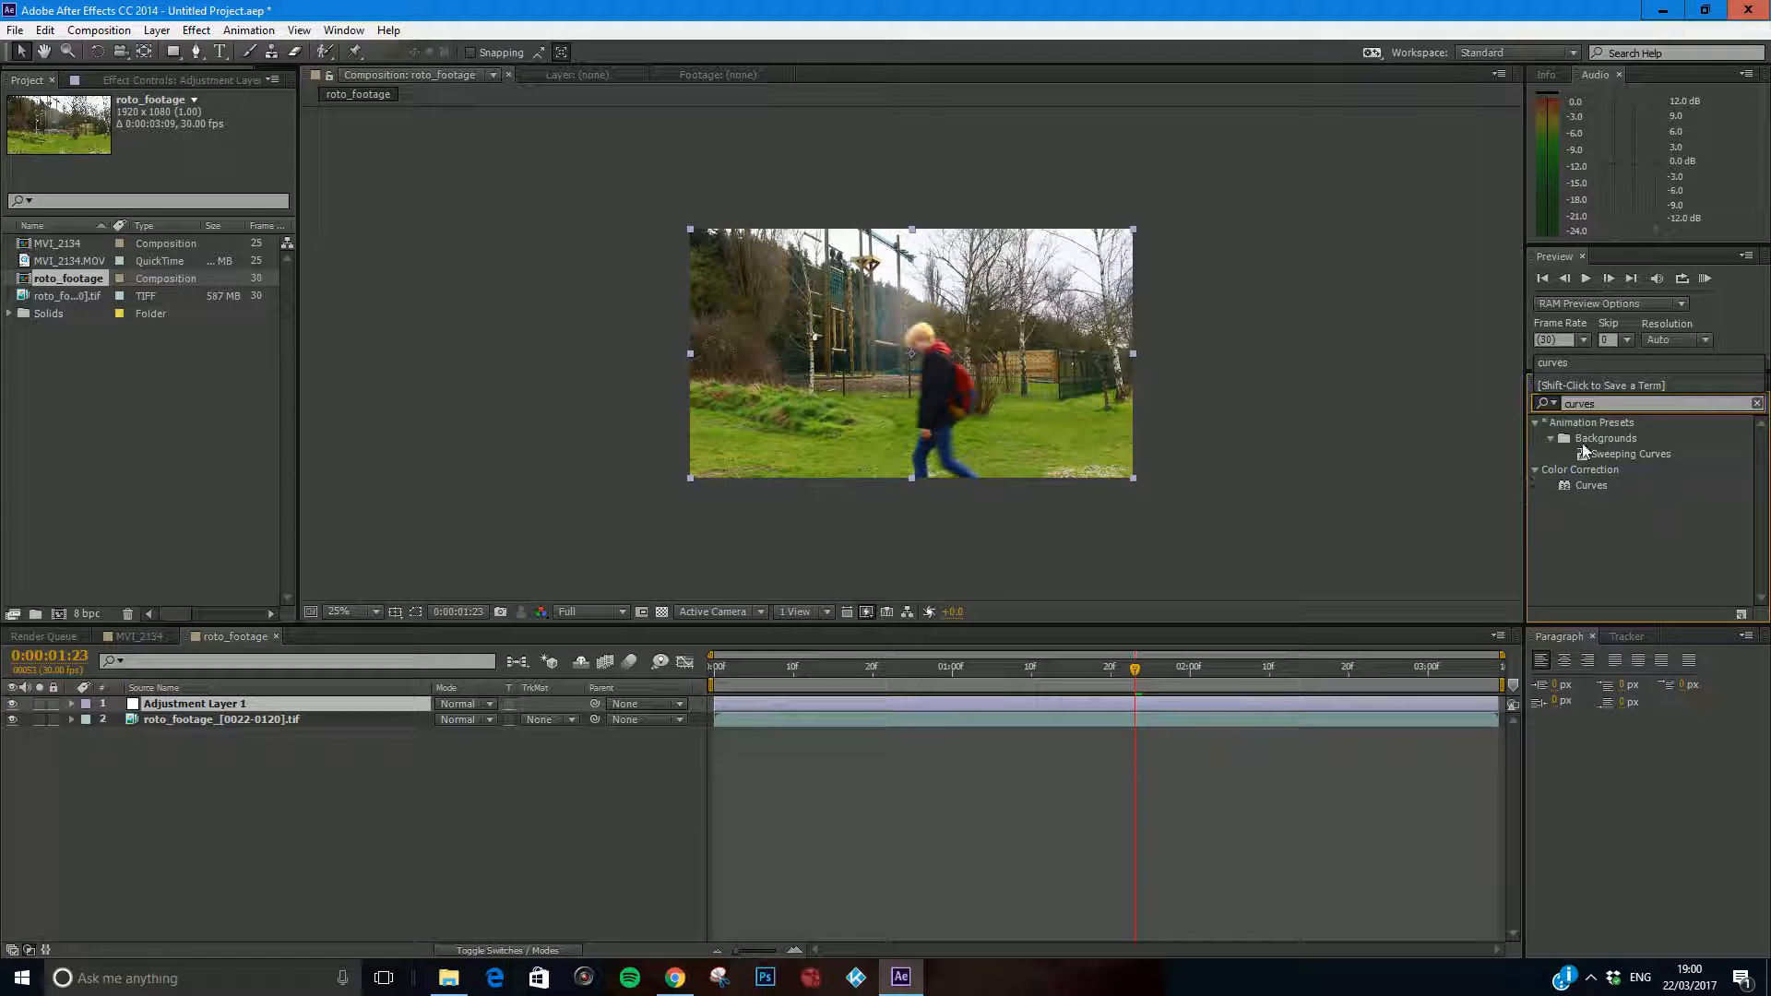
left_click_drag(1614, 404, 1564, 406)
key("BackSpace")
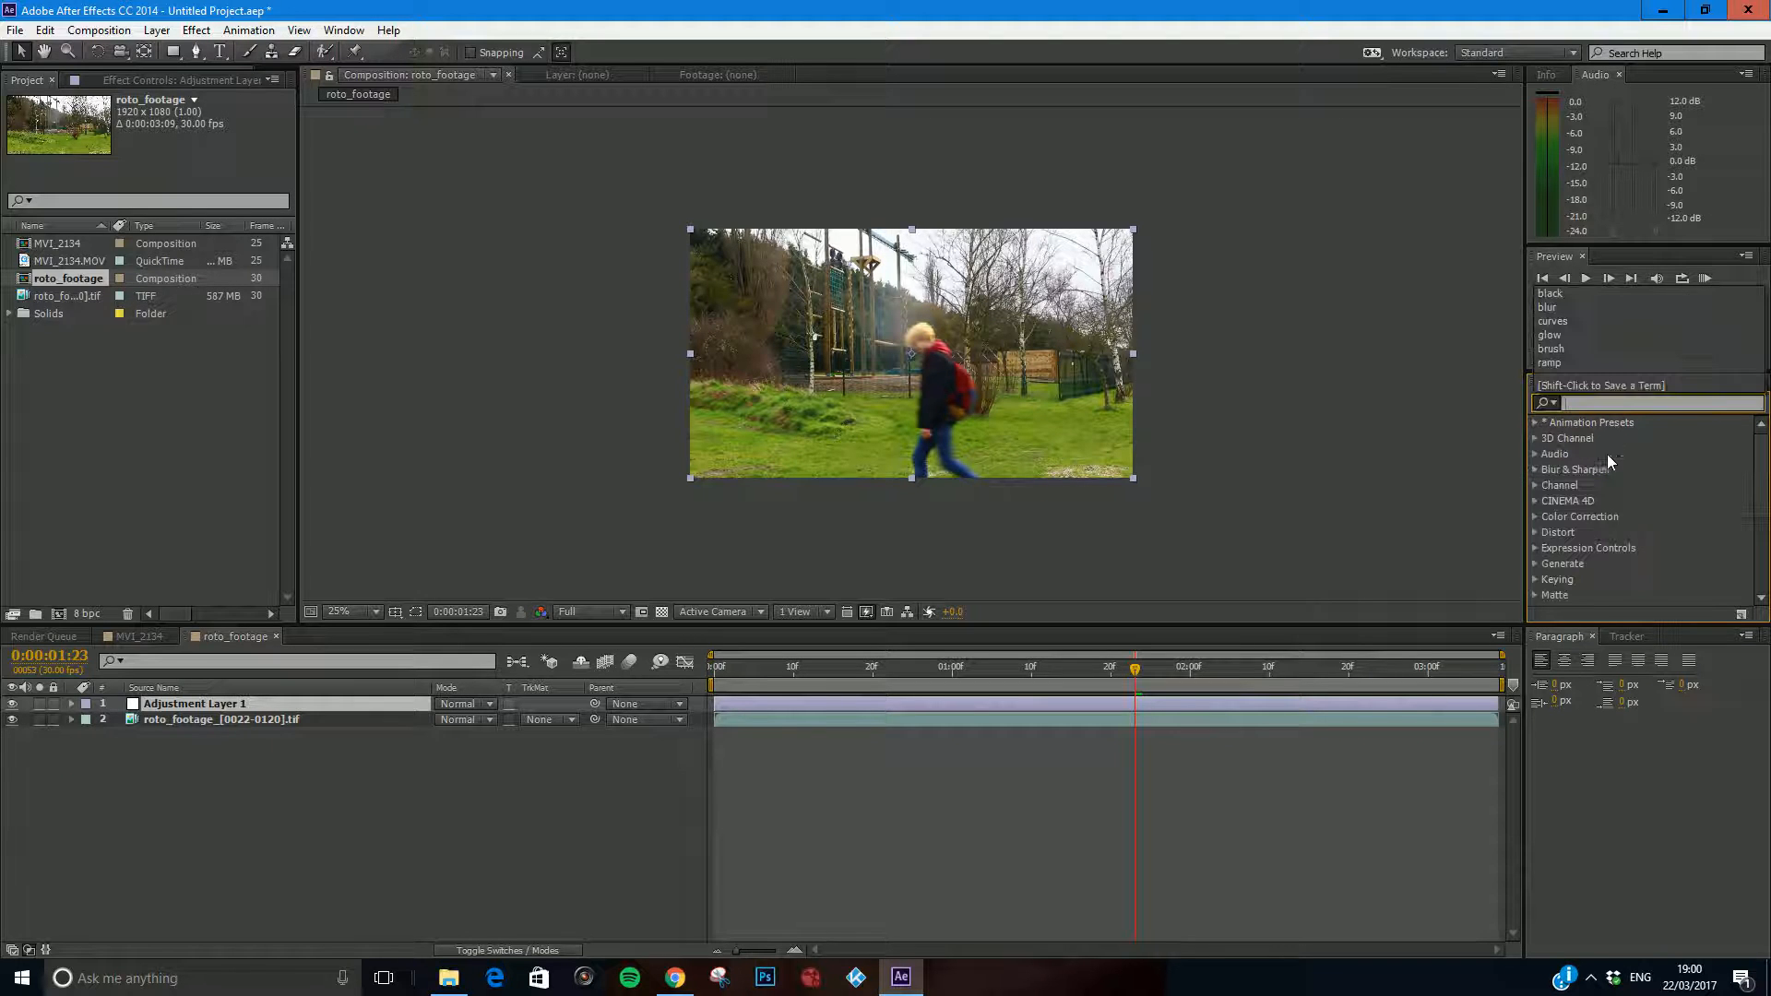
Apply the Curves effect from the Color Correction category to Adjustment Layer 1.
left_click(1537, 514)
left_click(1537, 514)
scroll(1621, 568, "down", 5)
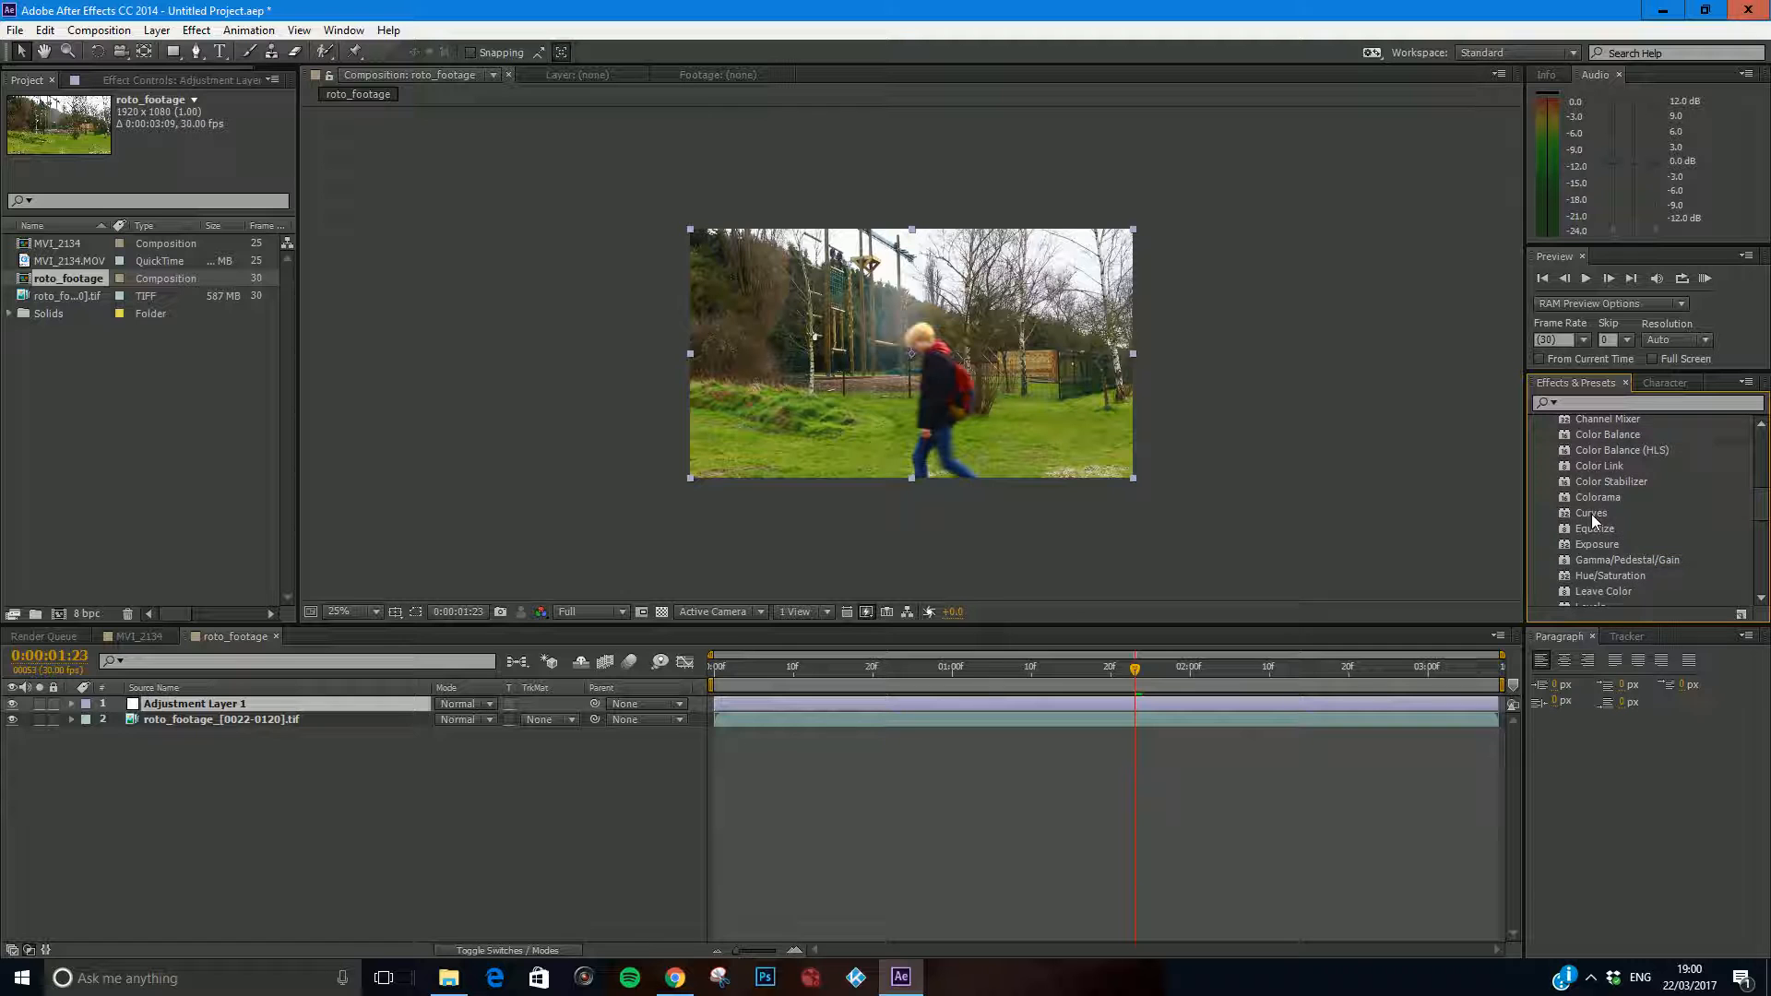
left_click_drag(1596, 511, 990, 701)
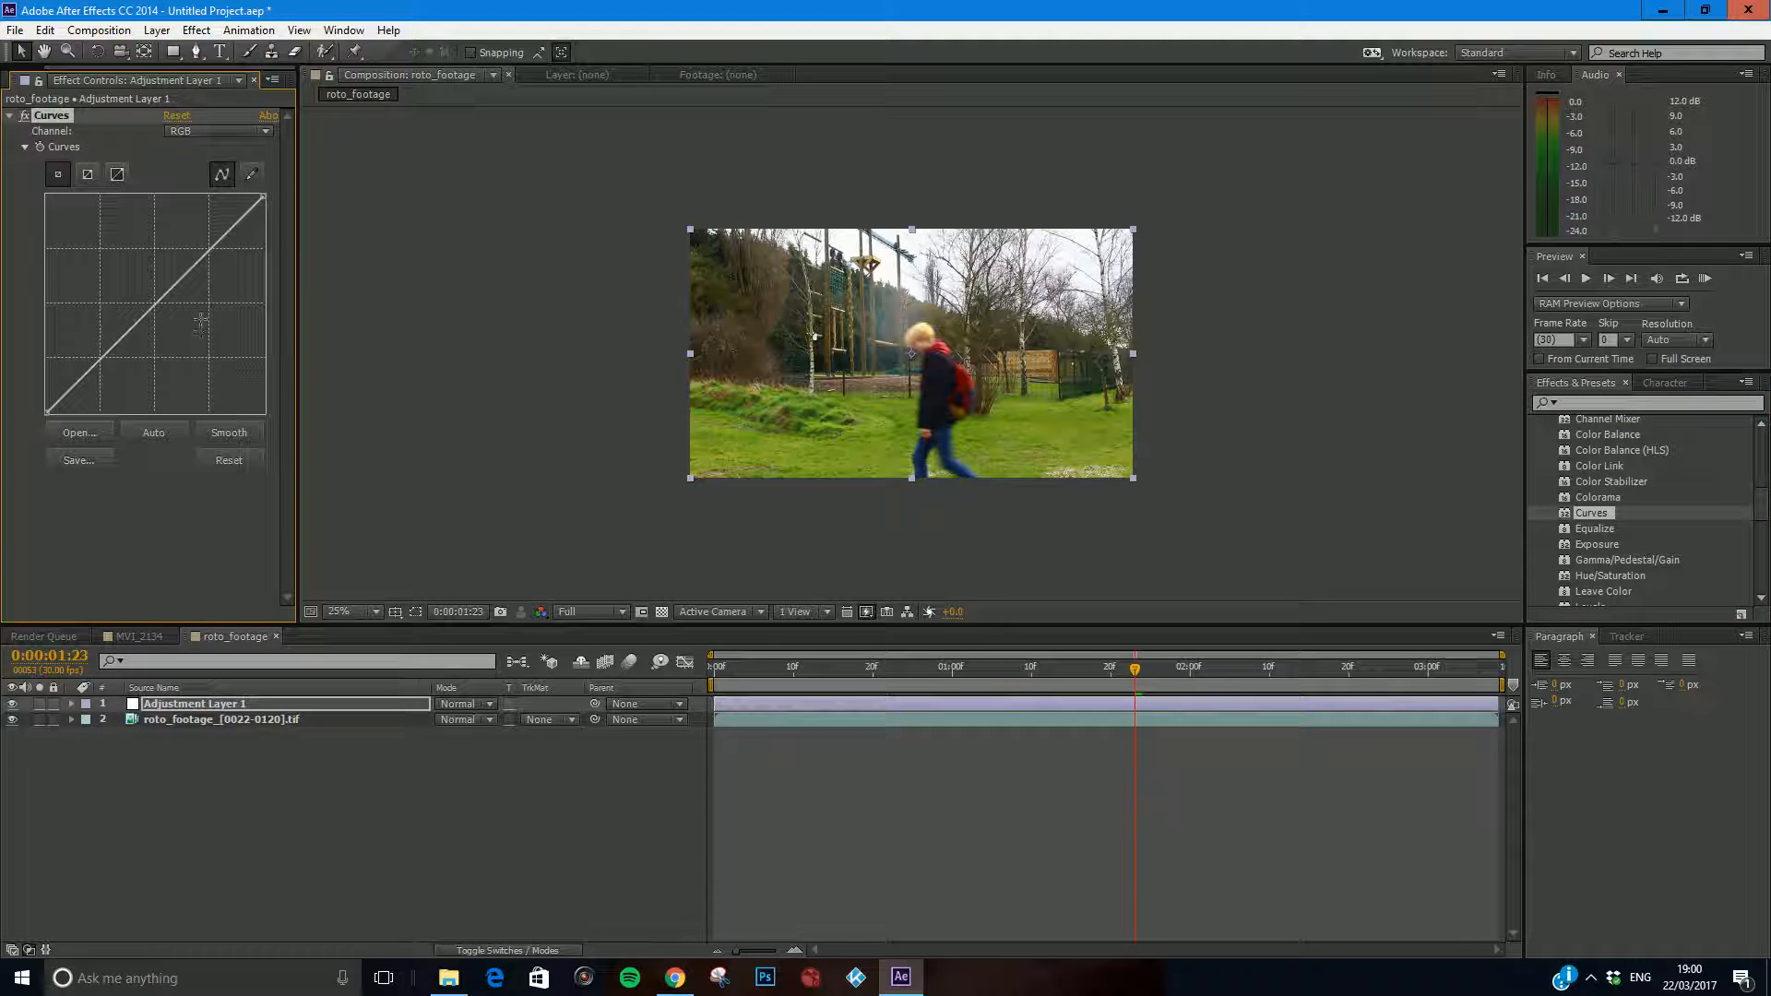
Lower the Green channel curve by pulling down its midpoint and highlight end and shifting its shadow end inward.
left_click_drag(157, 302, 482, 364)
left_click_drag(145, 306, 382, 325)
left_click(185, 131)
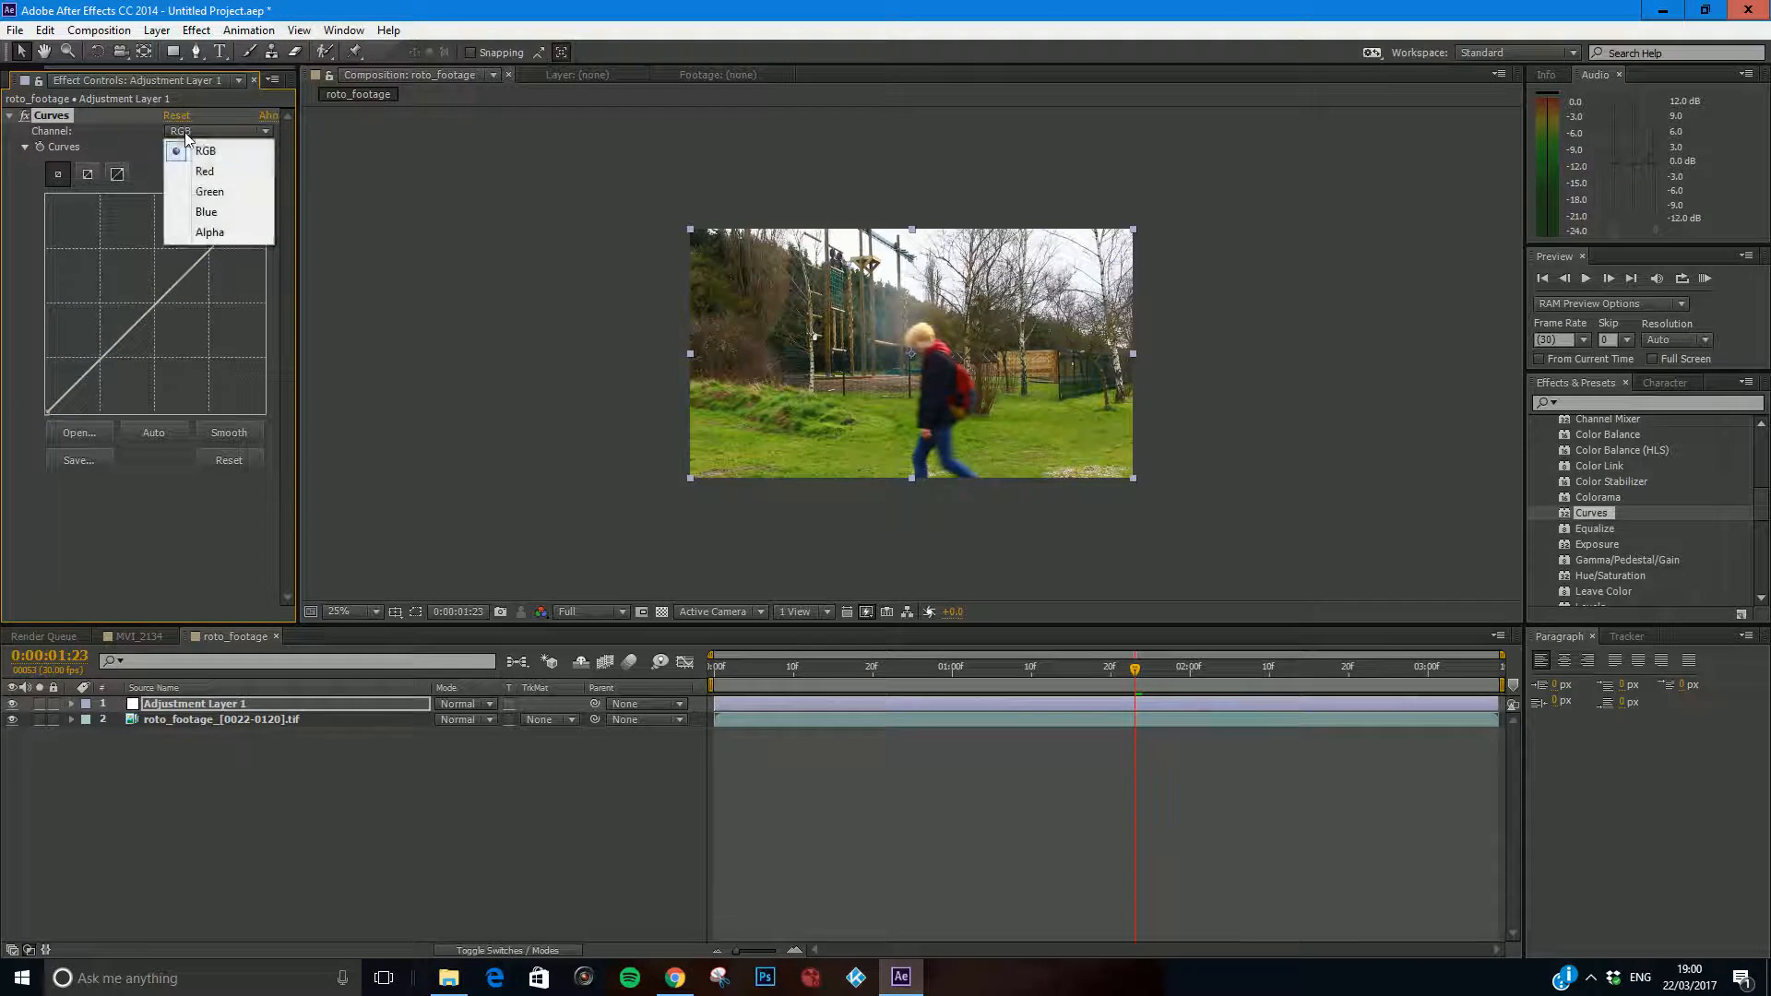
left_click(230, 202)
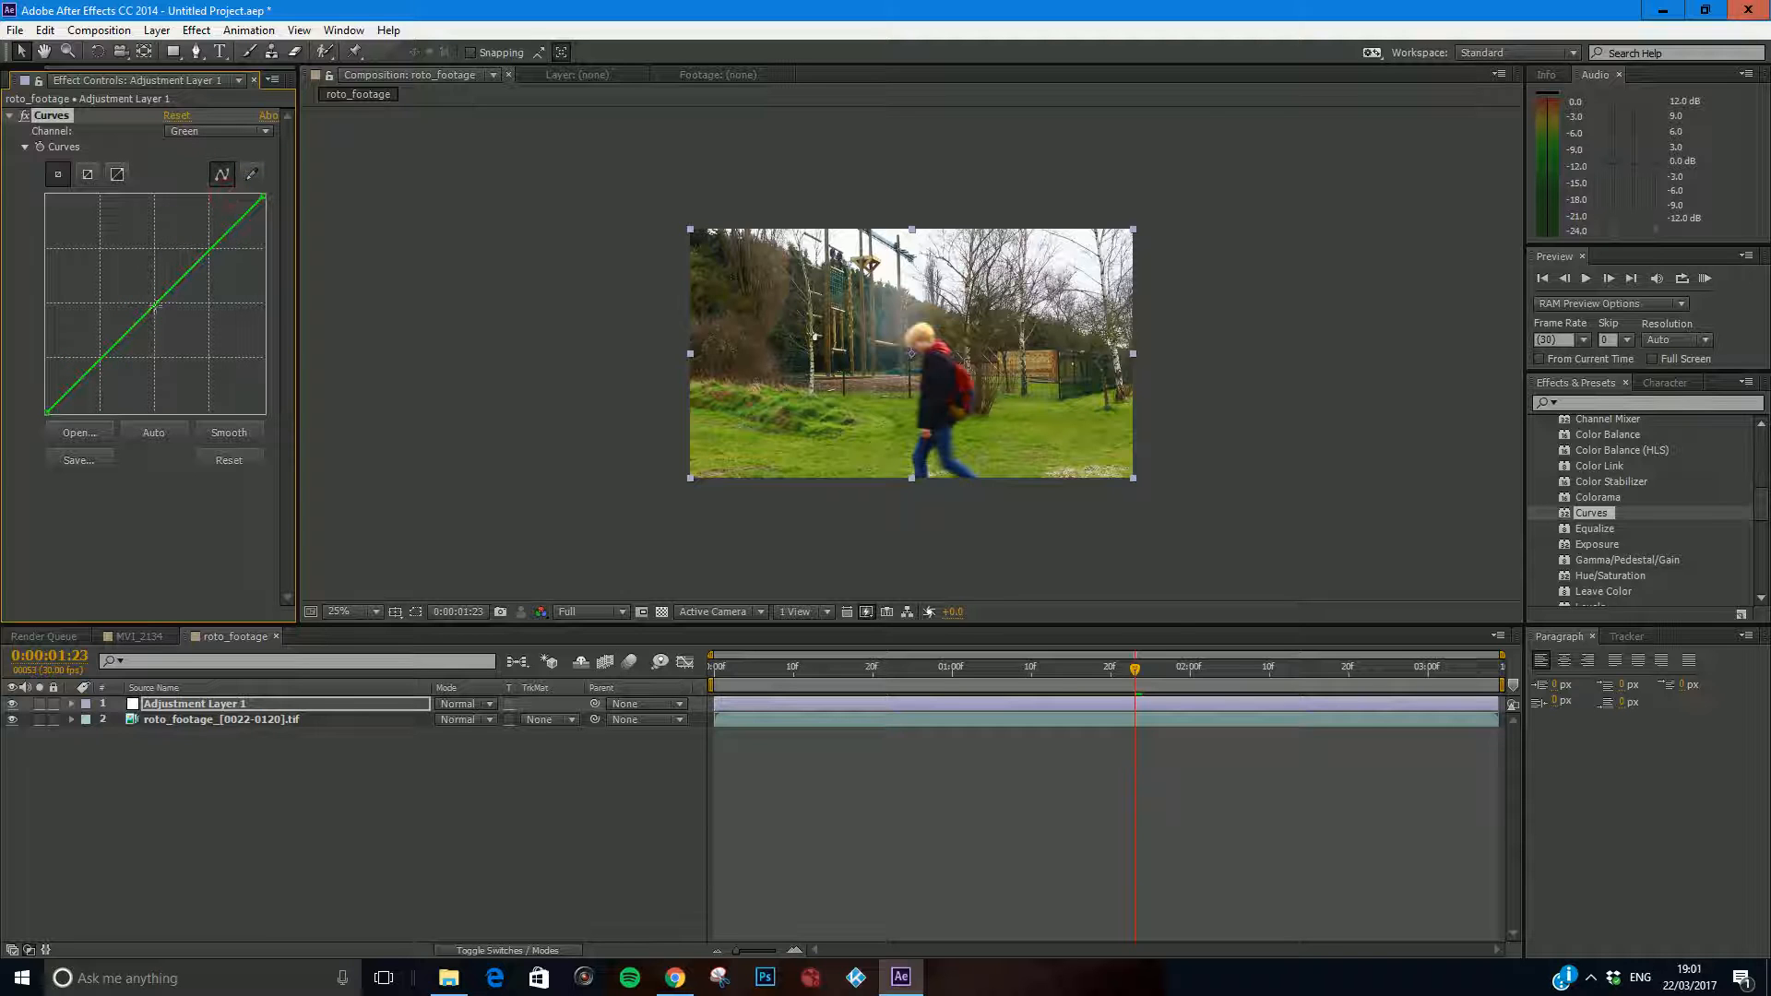
left_click_drag(155, 307, 188, 345)
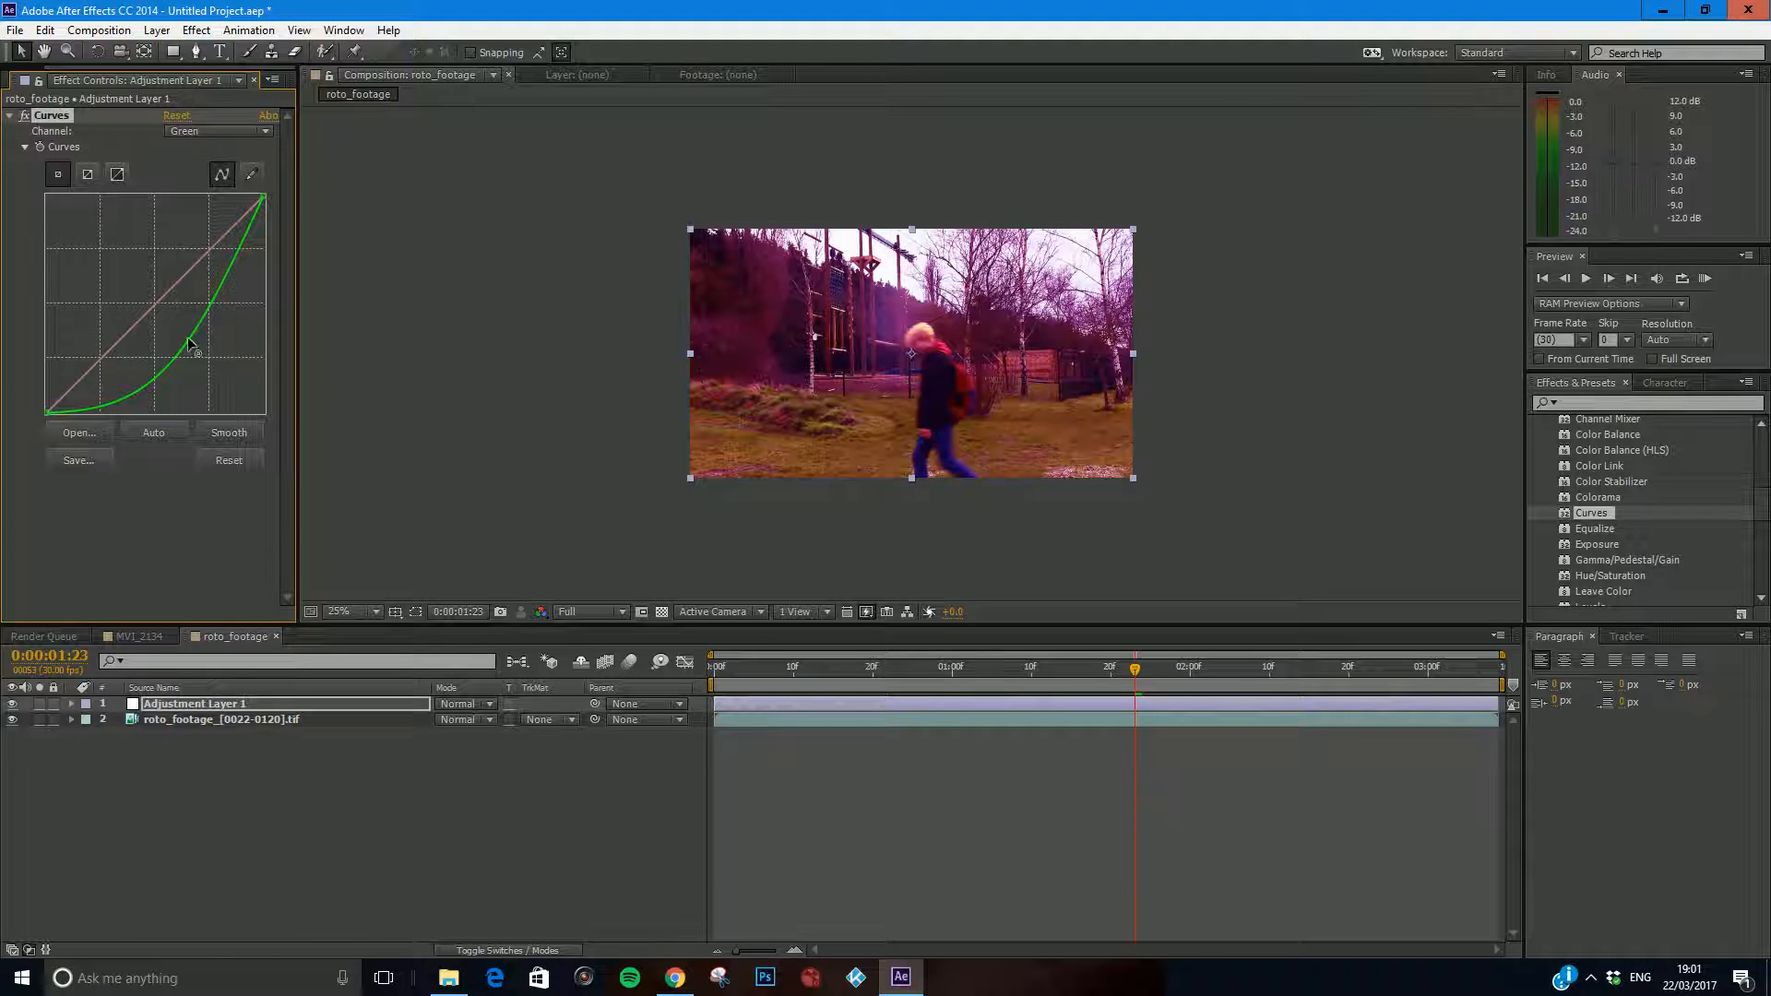
left_click_drag(261, 200, 293, 262)
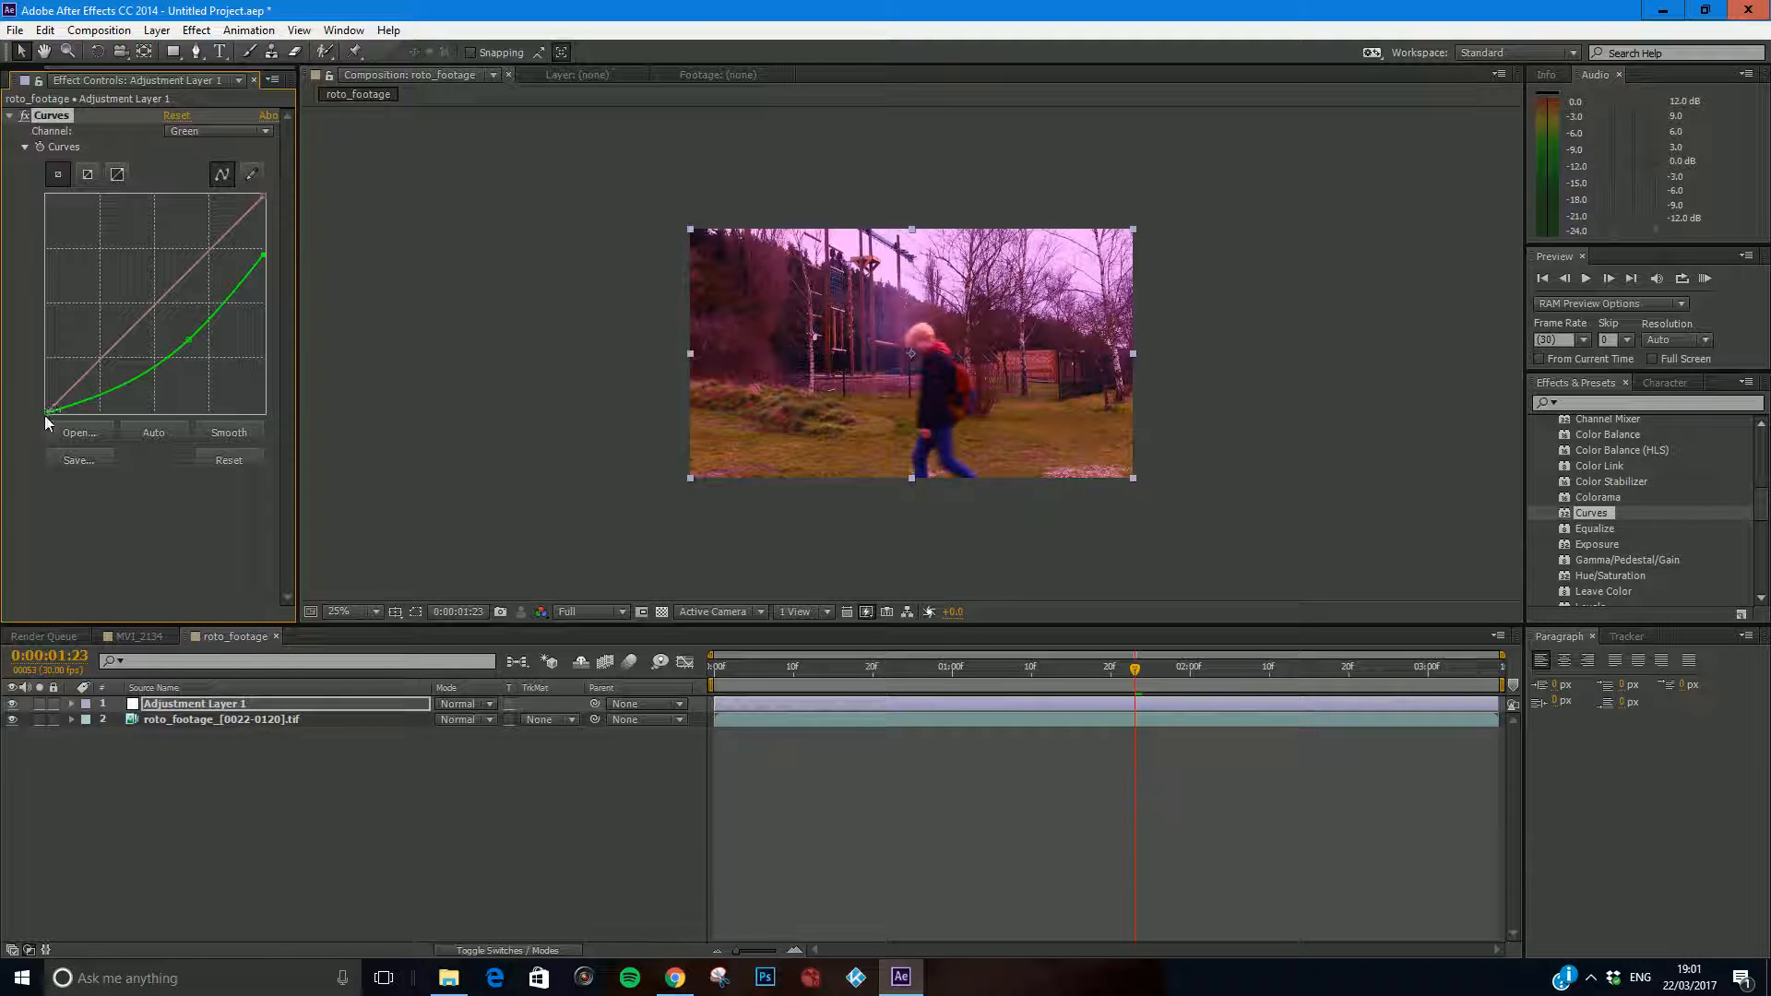
mouse_move(48, 411)
left_mouse_down()
mouse_move(152, 417)
mouse_move(74, 413)
left_mouse_up()
Raise the Red channel curve at its midpoint, shadow and highlight ends, and return the channel selection to RGB.
left_click(238, 132)
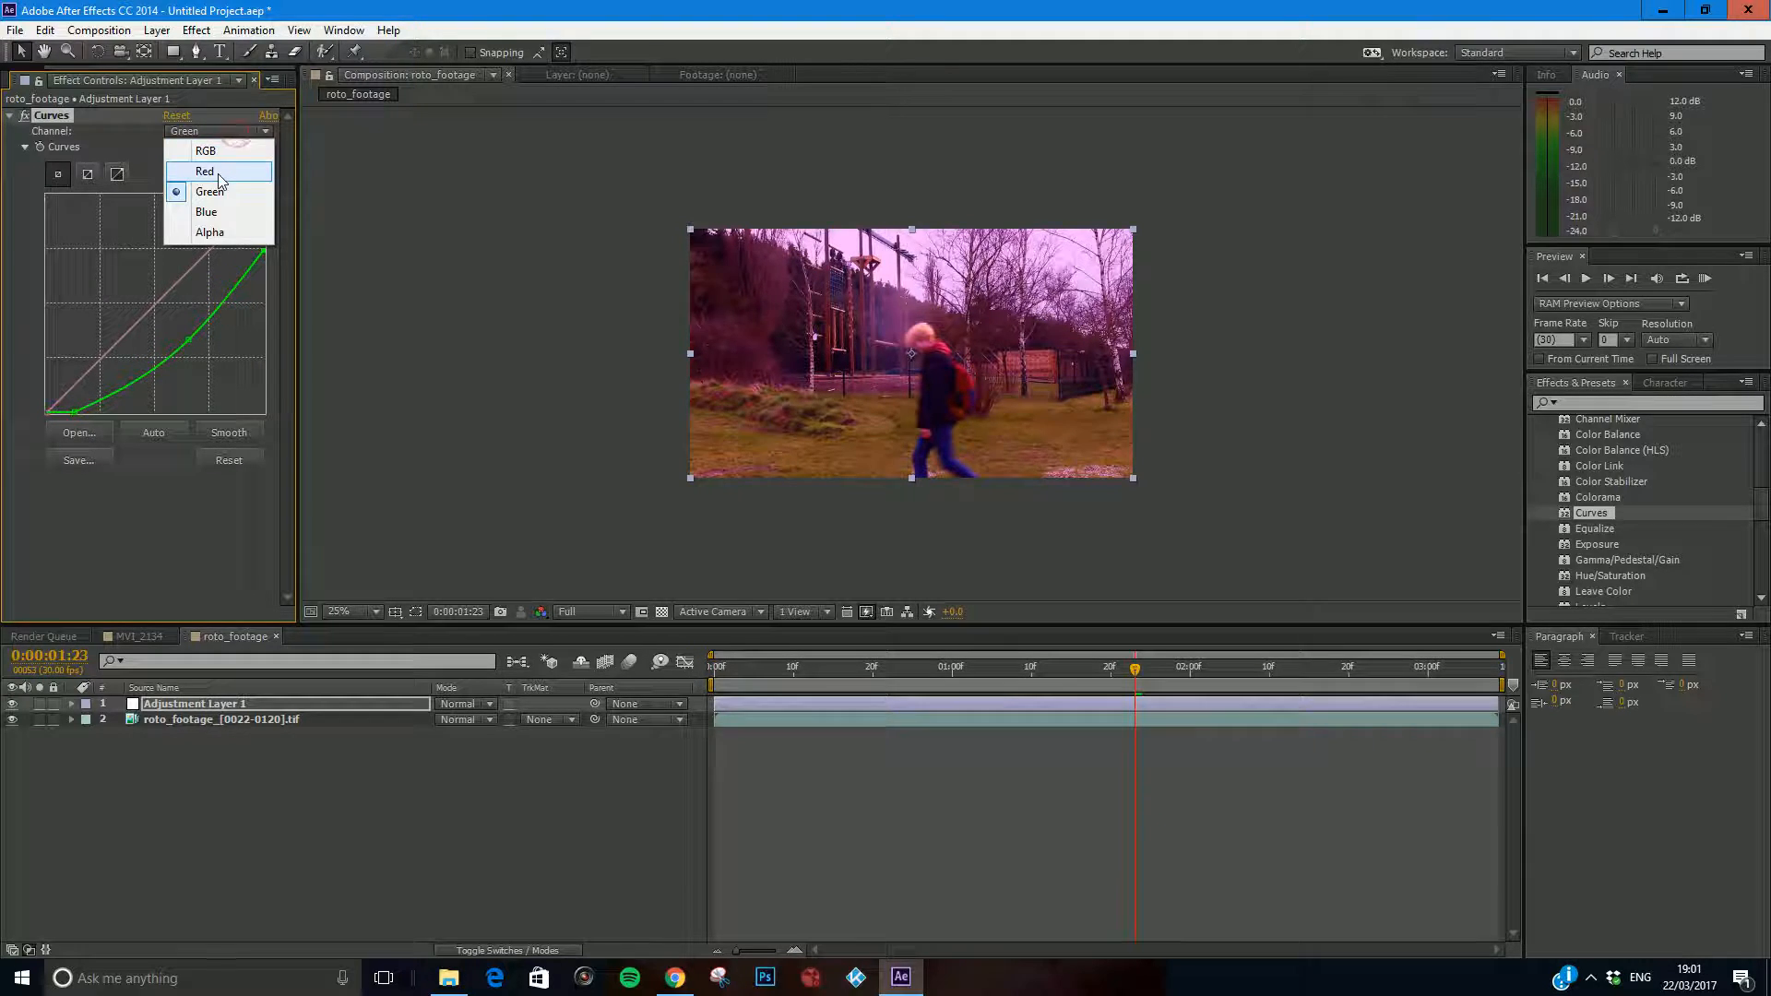
left_click(220, 173)
left_click_drag(142, 309, 129, 305)
left_click_drag(46, 411, 31, 390)
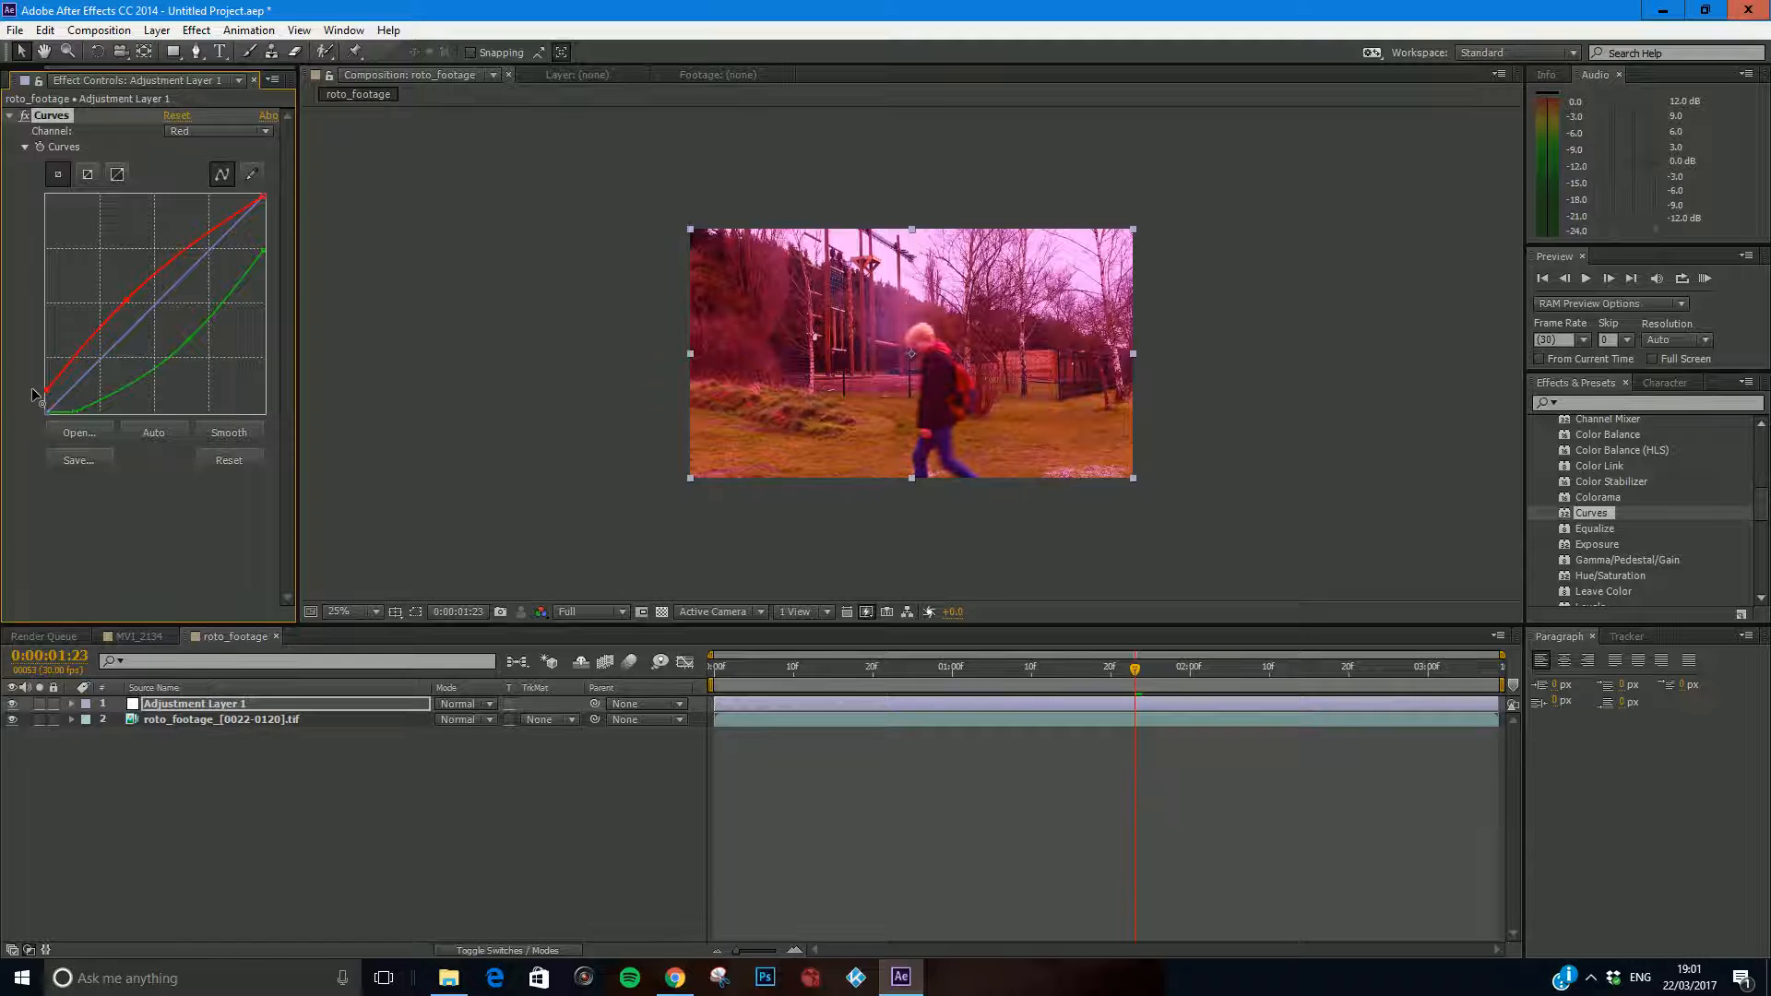
left_click_drag(258, 199, 227, 194)
left_click(189, 135)
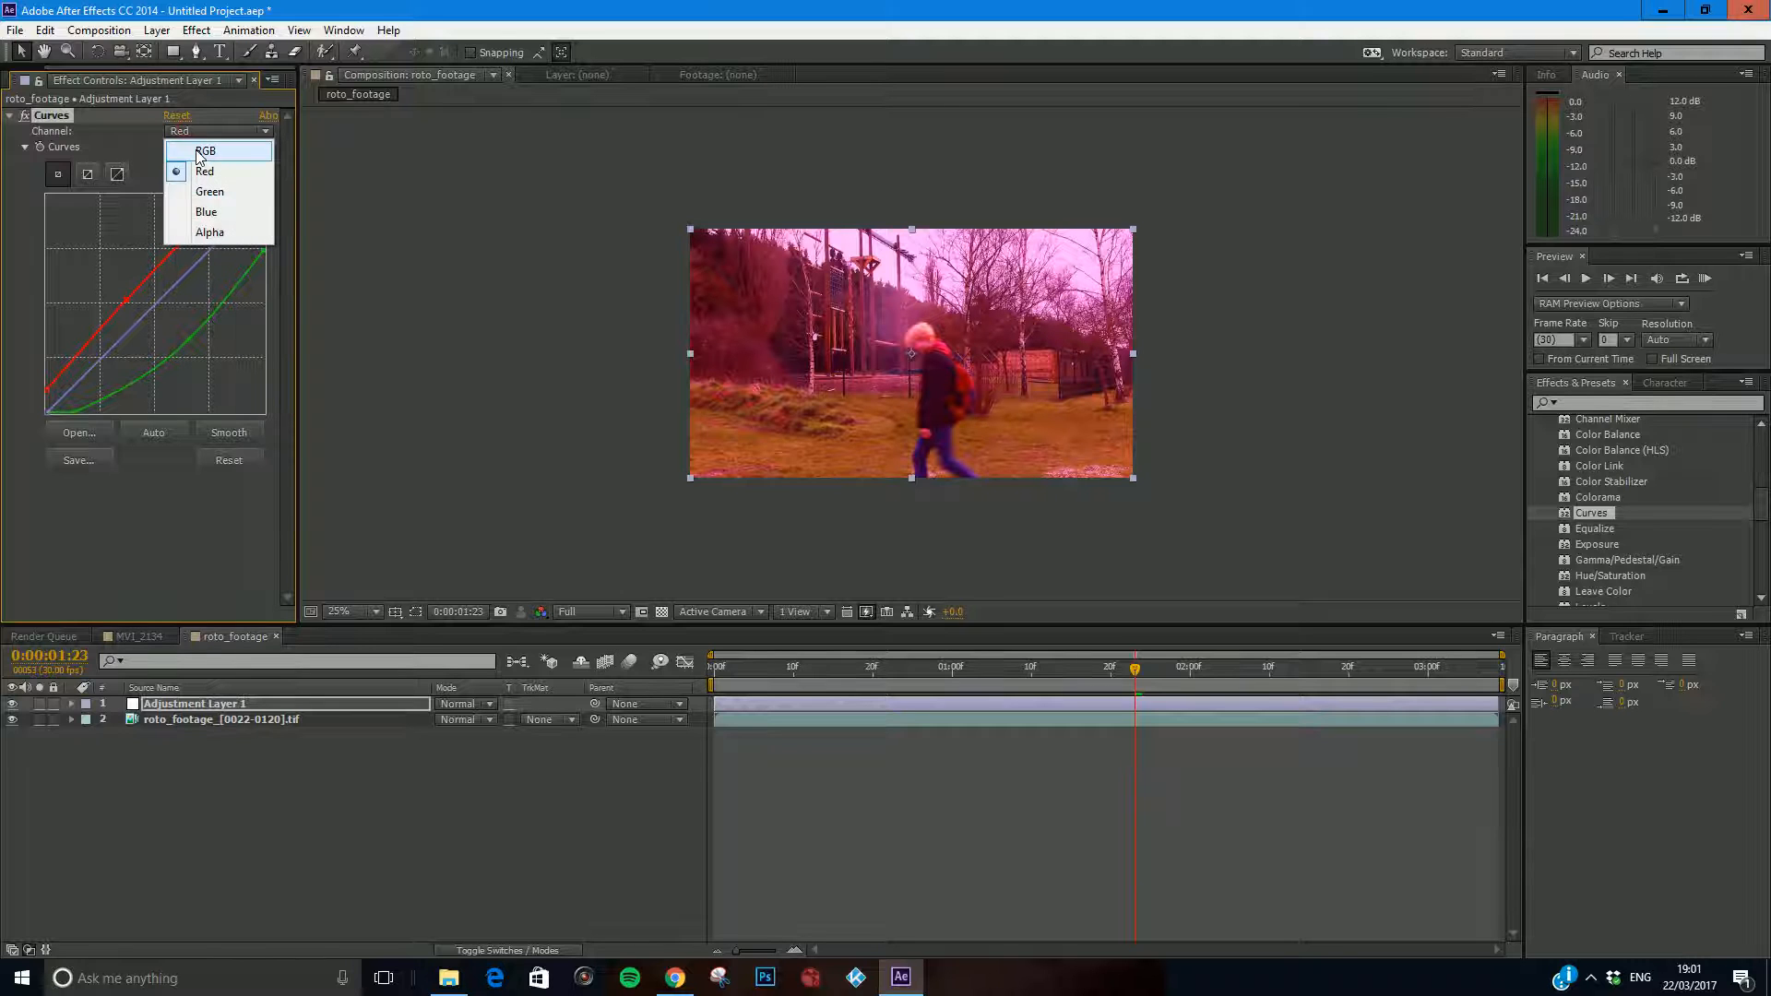
left_click(201, 152)
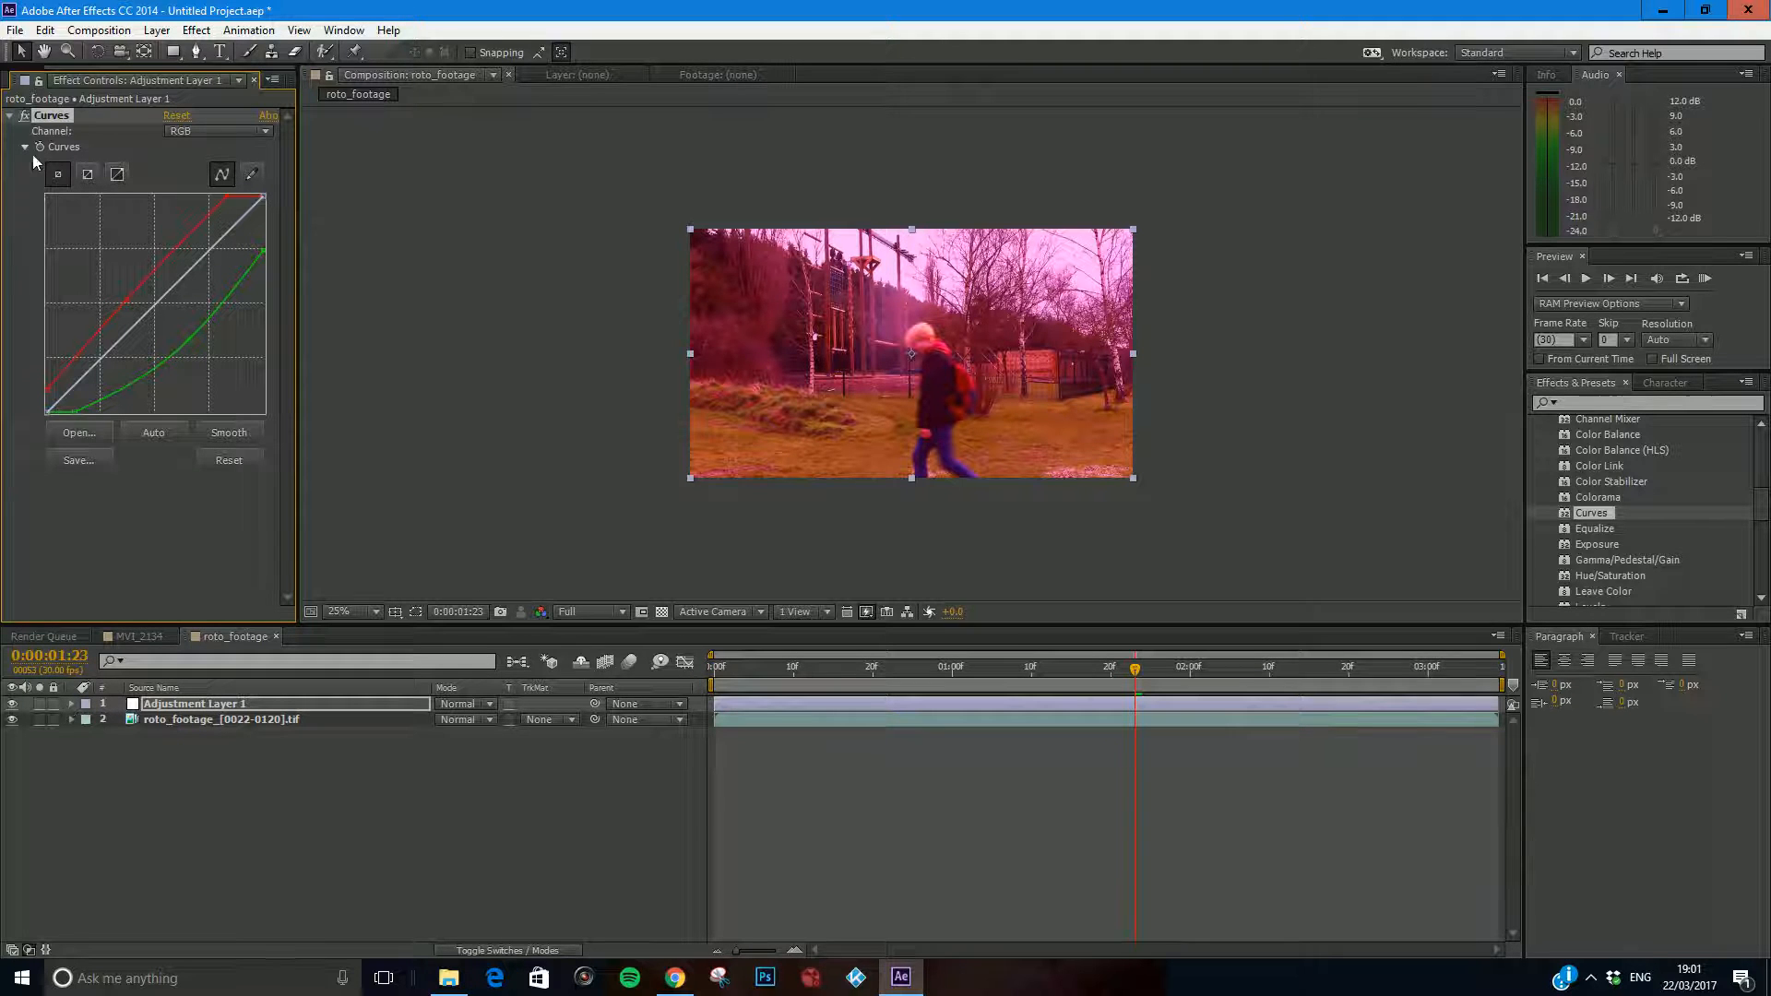
Compare the footage with and without the Curves effect and the adjustment layer.
left_click(24, 116)
left_click(24, 116)
left_click(12, 704)
left_click(12, 704)
Show layer names in the timeline, and move the adjustment layer below the footage and back above it.
left_click(214, 689)
left_click(203, 706)
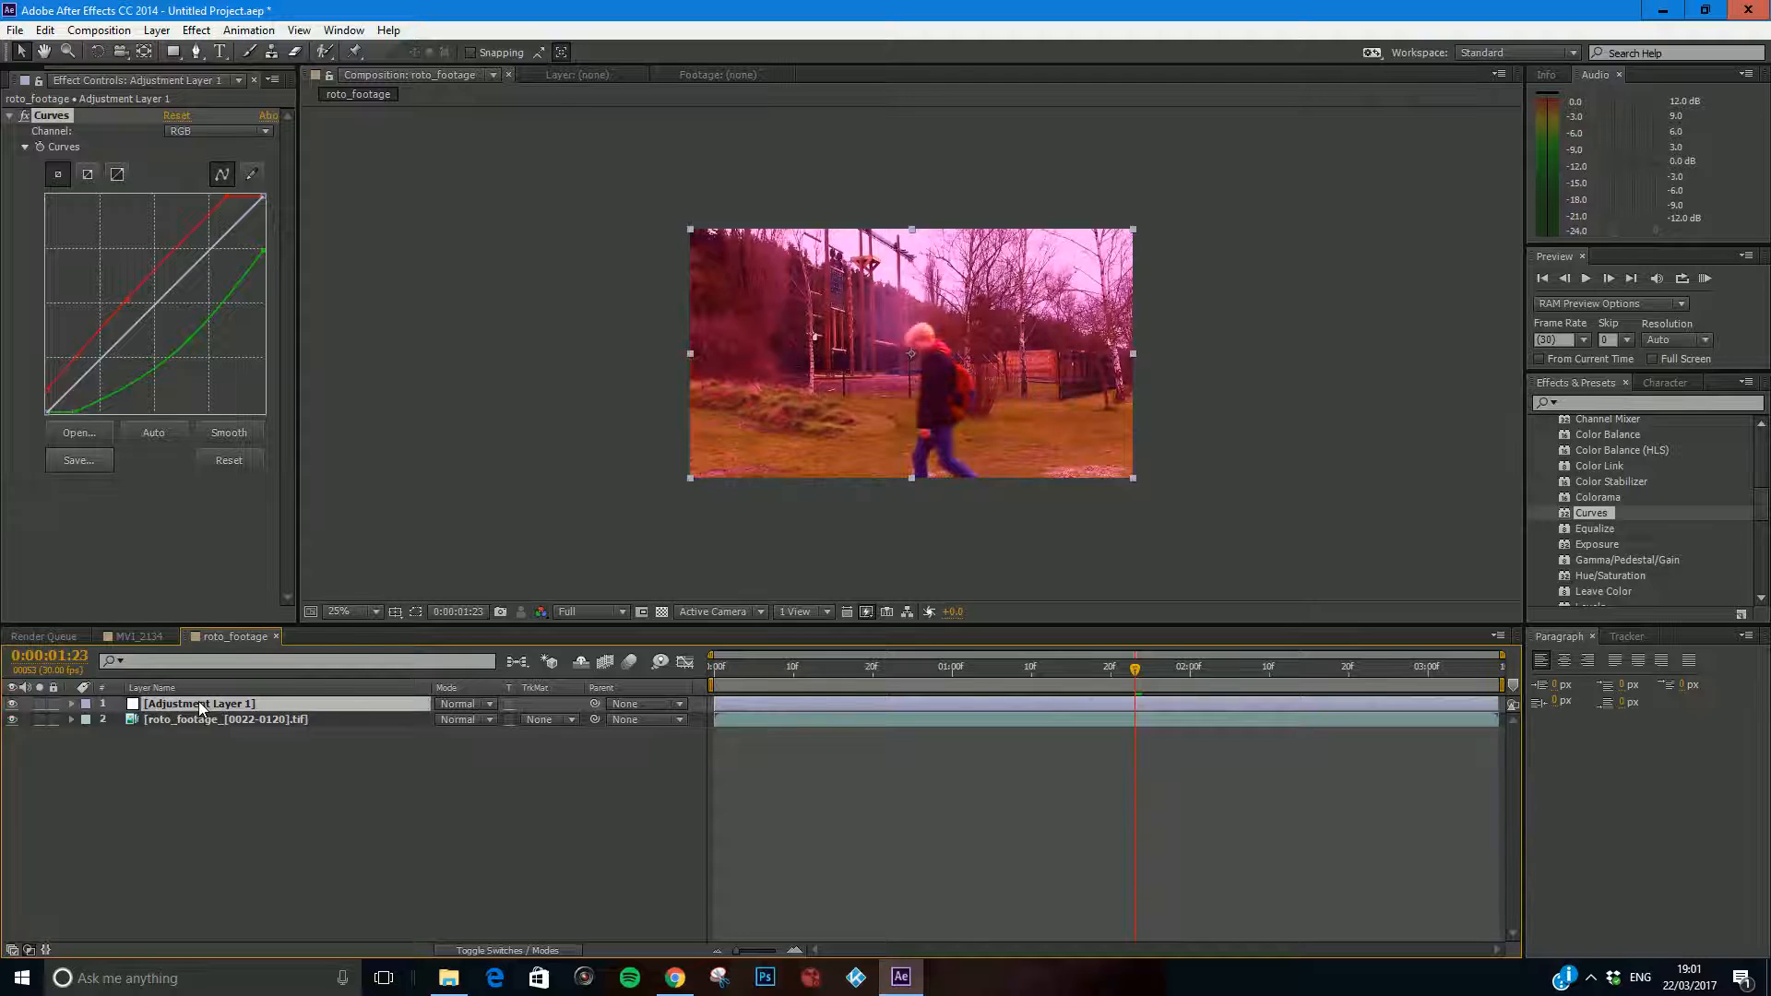
left_click_drag(196, 722, 197, 722)
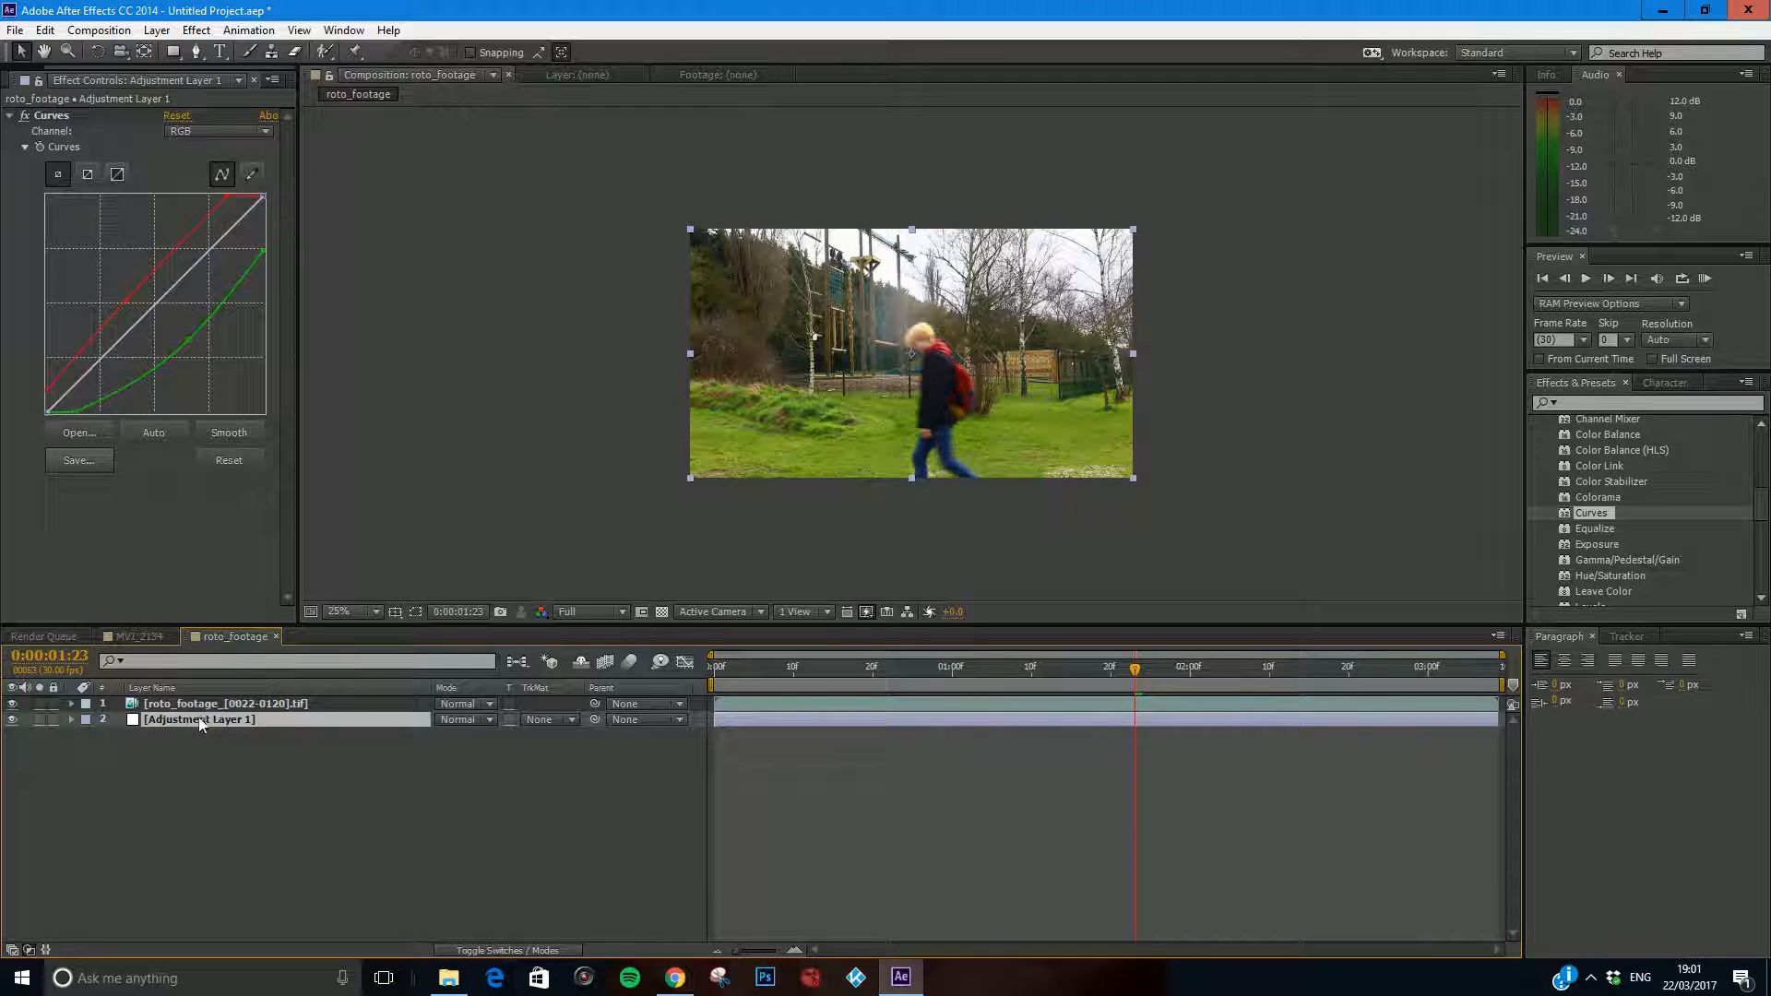
left_click_drag(208, 719, 211, 706)
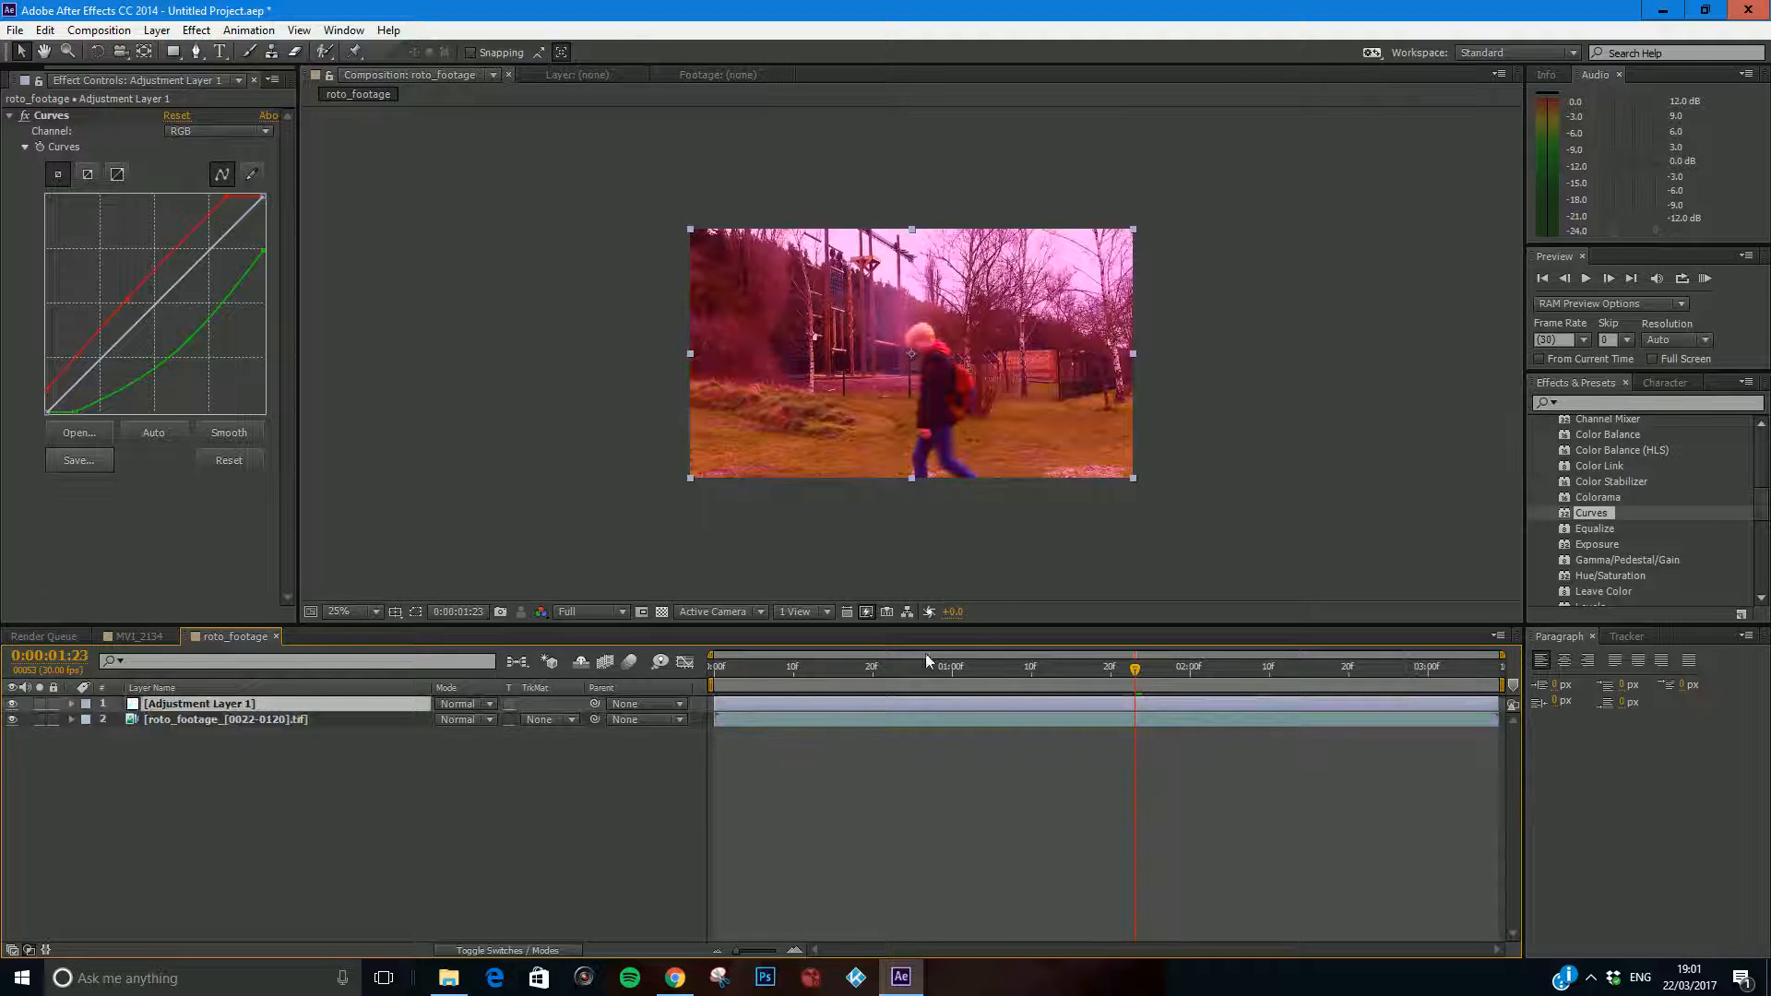
Scrub the composition to 0:00:00:25, where the walking figure is near the edge of the frame.
scroll(950, 324, "up", 2)
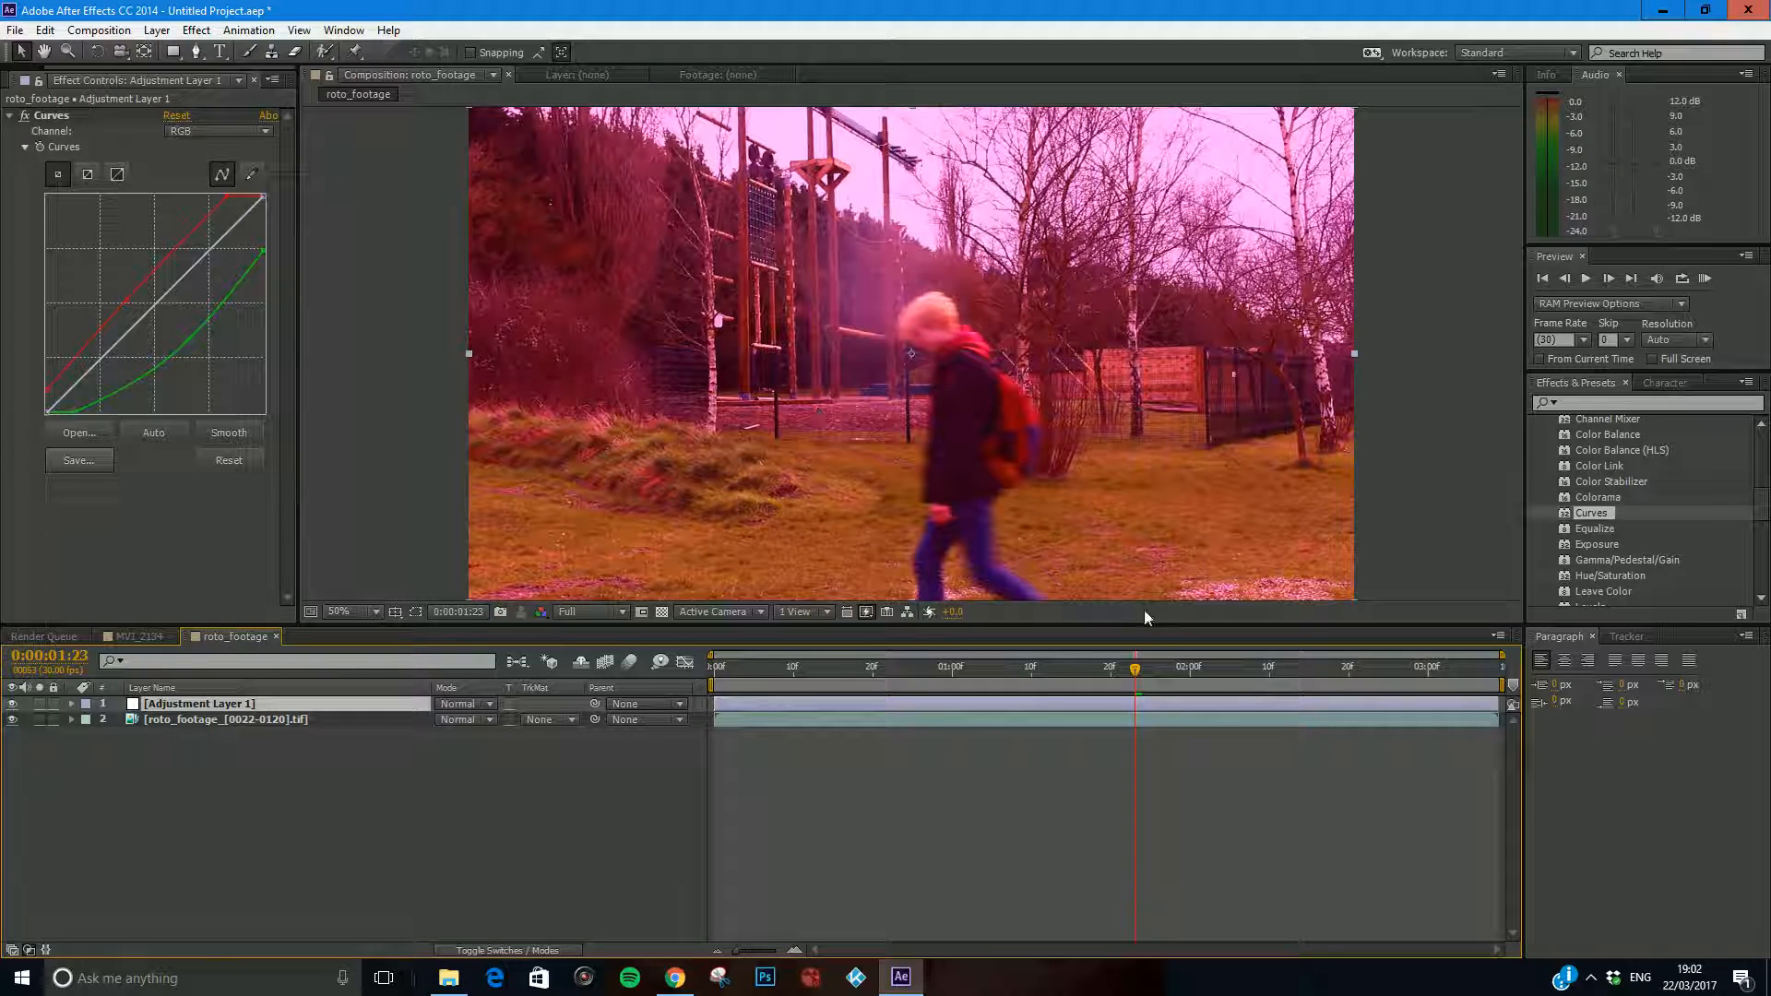
mouse_move(1134, 667)
left_mouse_down()
mouse_move(1014, 683)
mouse_move(1148, 659)
mouse_move(1056, 666)
mouse_move(1112, 658)
left_mouse_up()
left_click_drag(1133, 653, 912, 662)
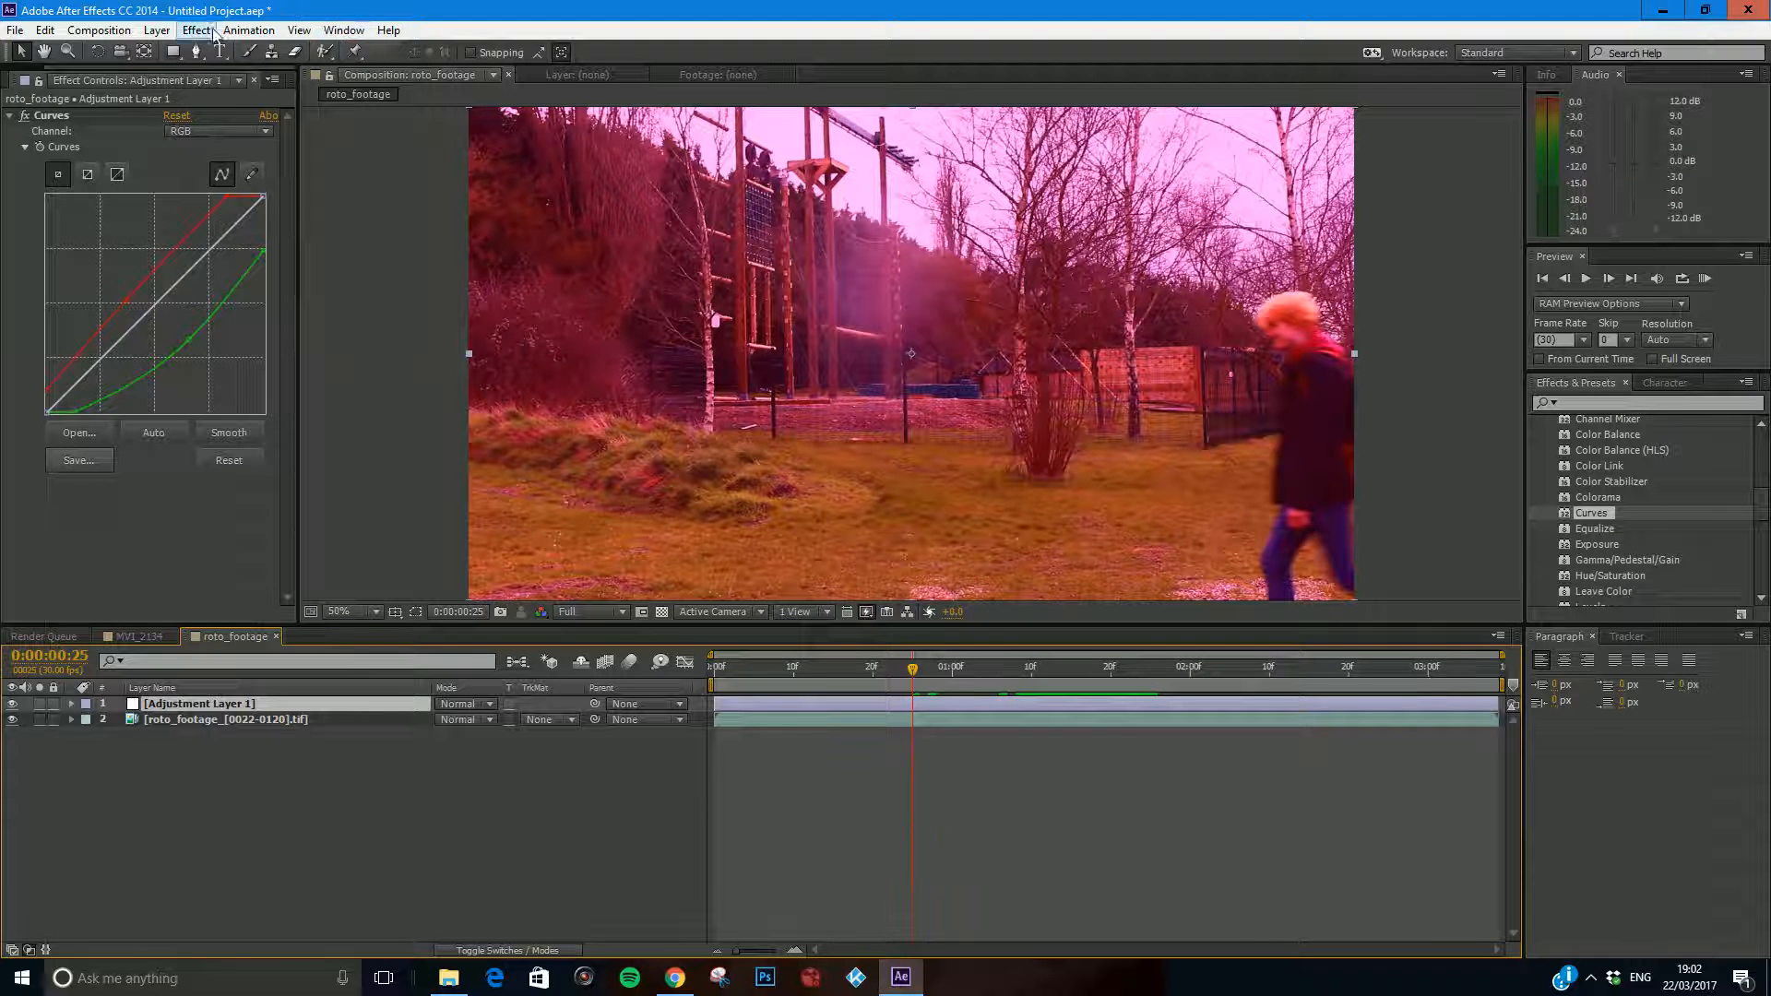
Trace an open Pen tool mask path around the walking figure's hair on the adjustment layer.
left_click(198, 52)
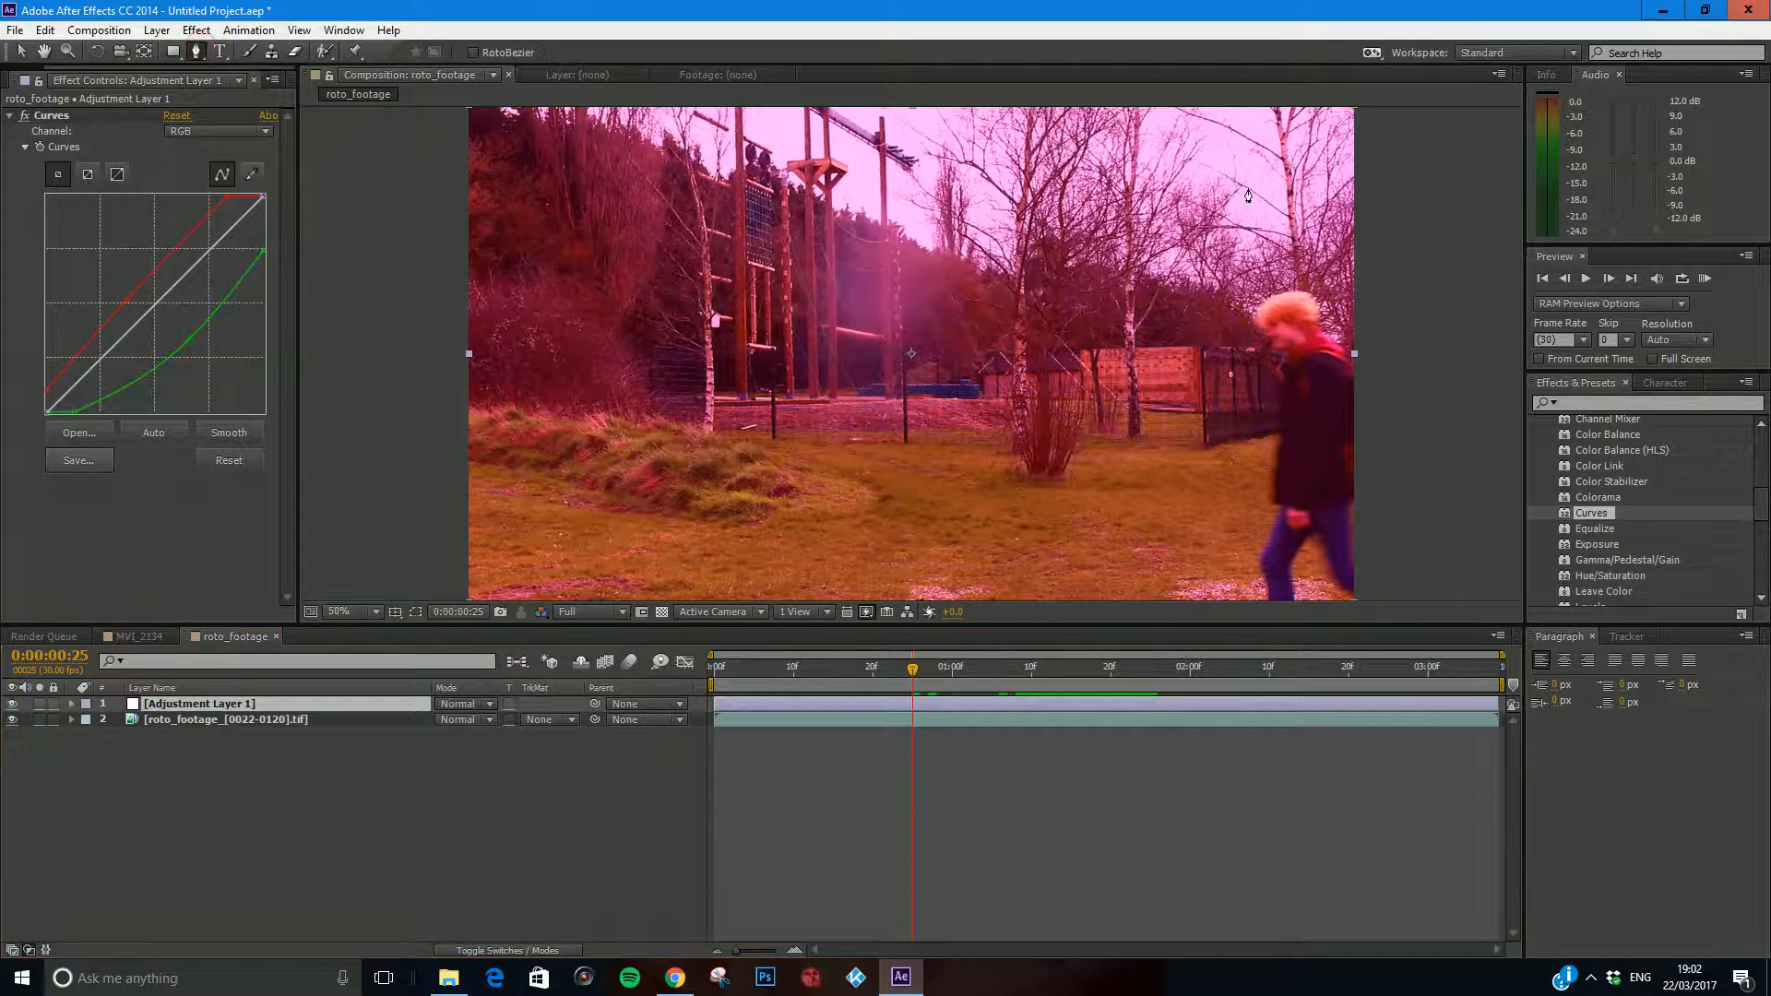
key("period")
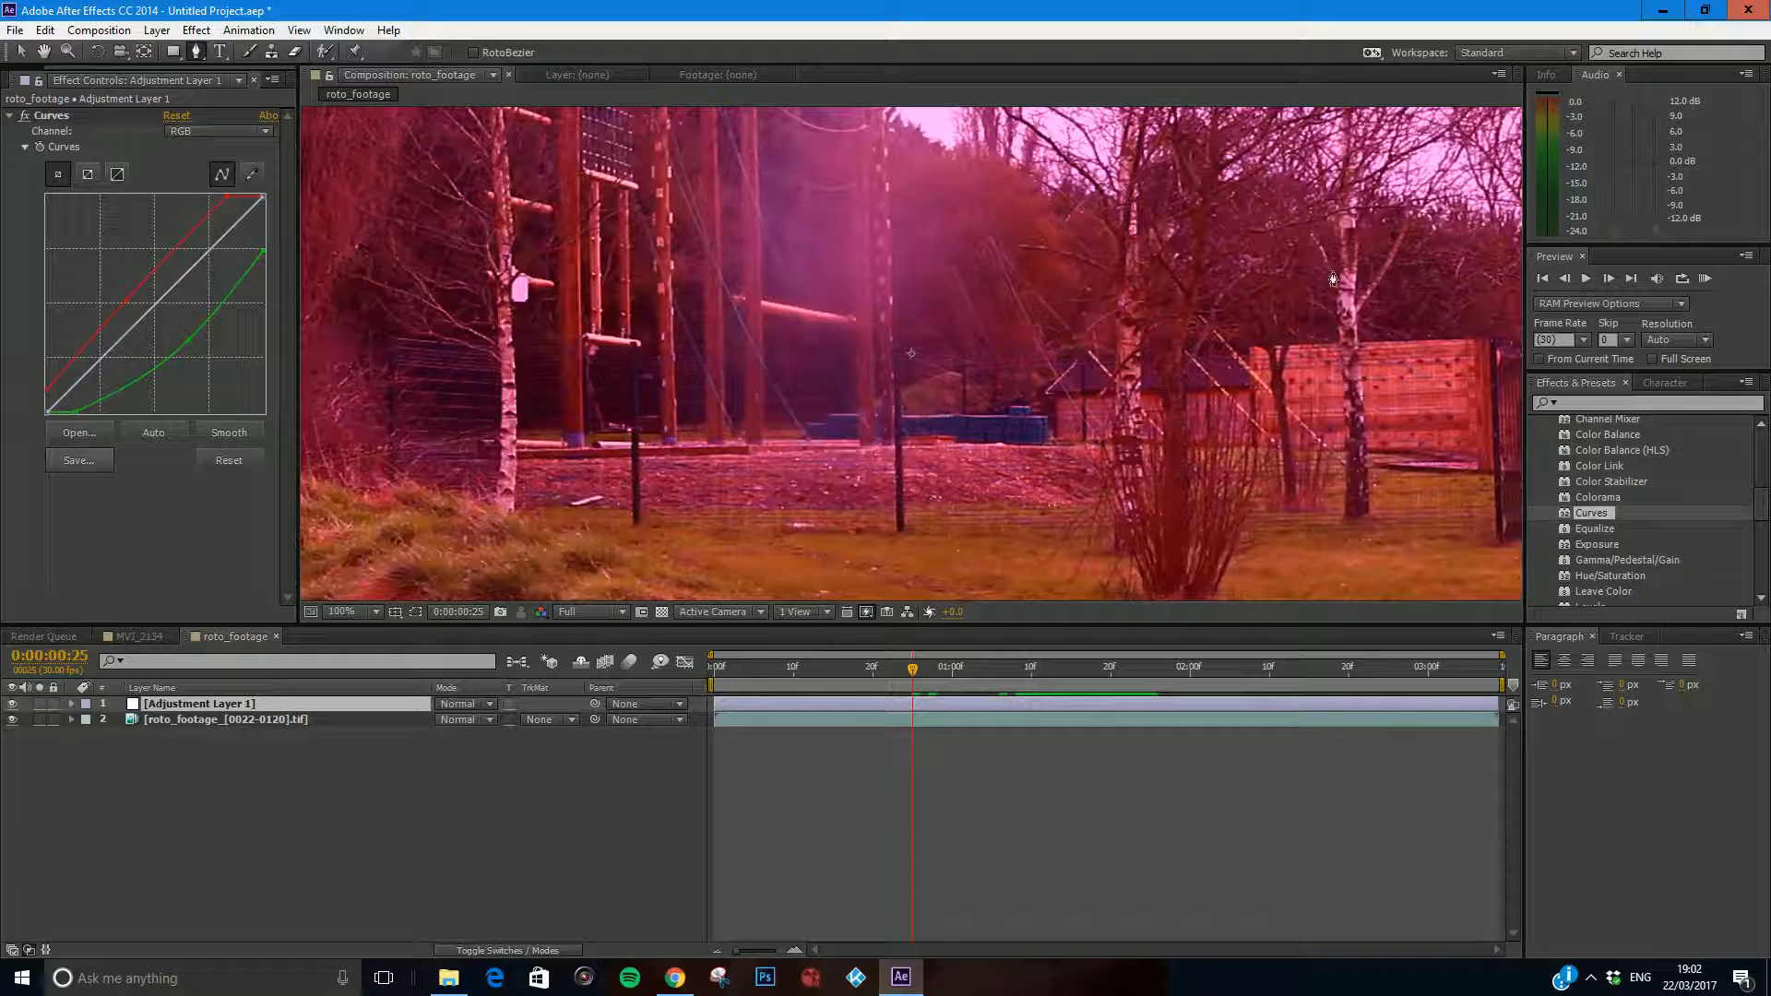
left_click_drag(1356, 275, 720, 280)
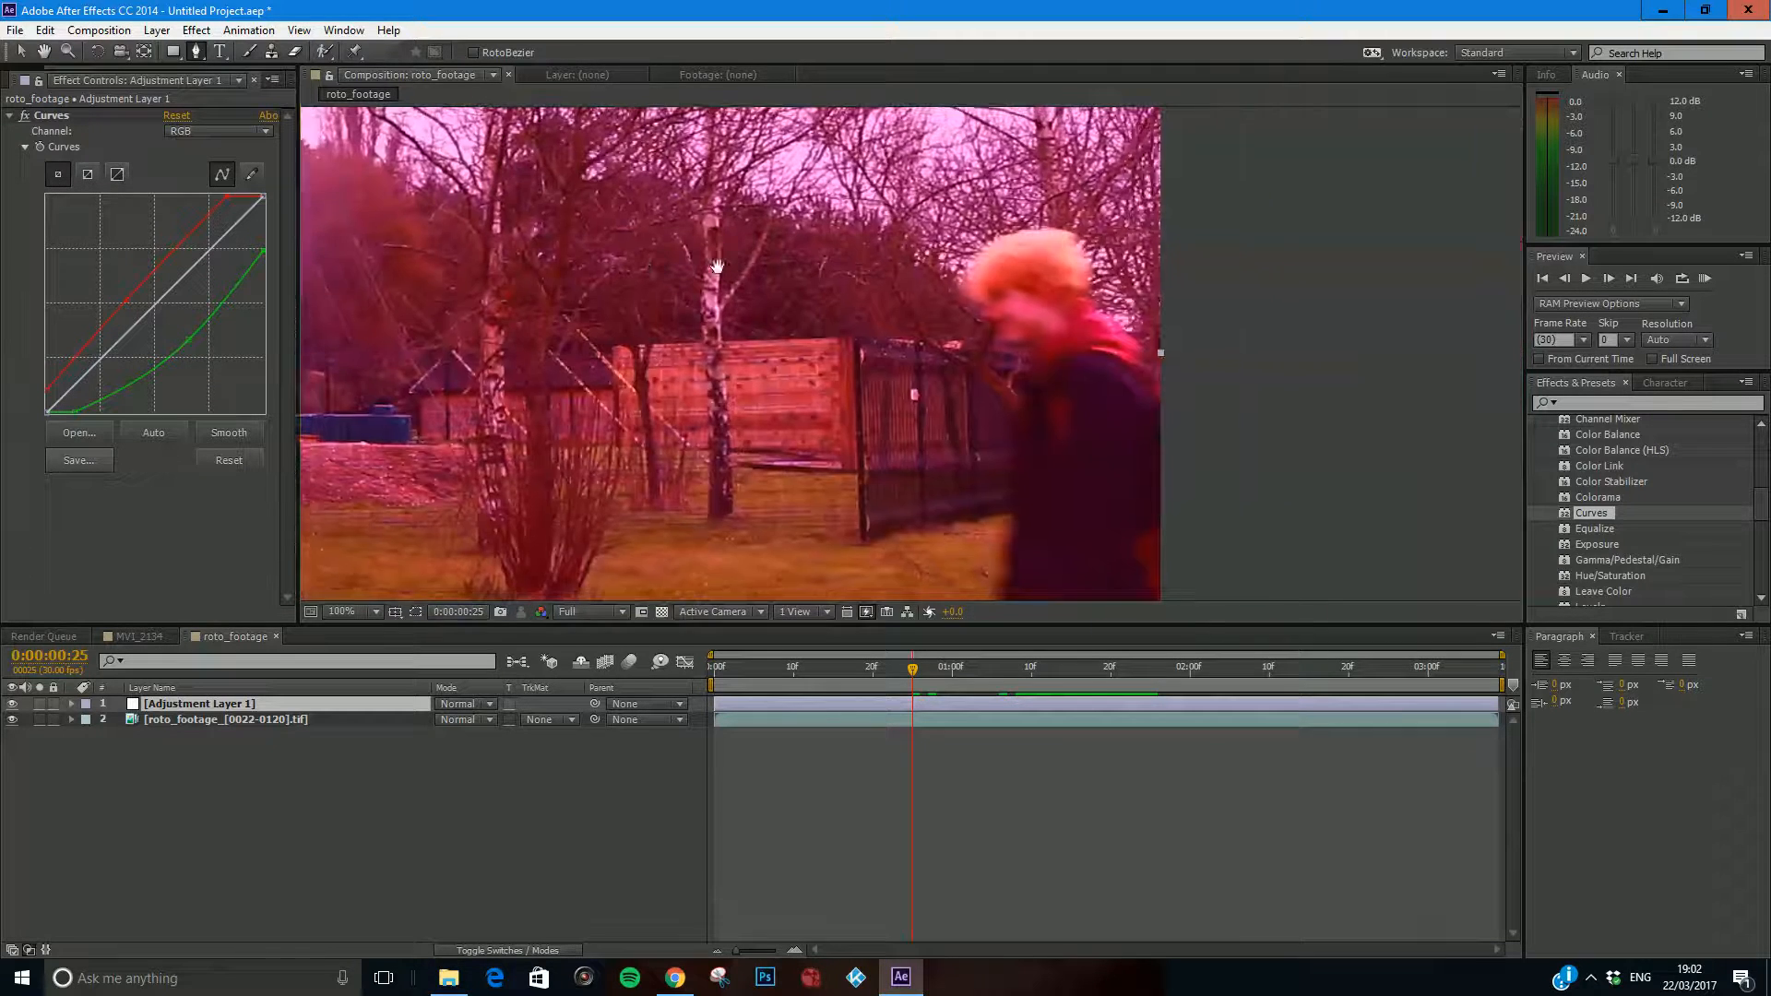
left_click_drag(1046, 252, 975, 313)
key("period")
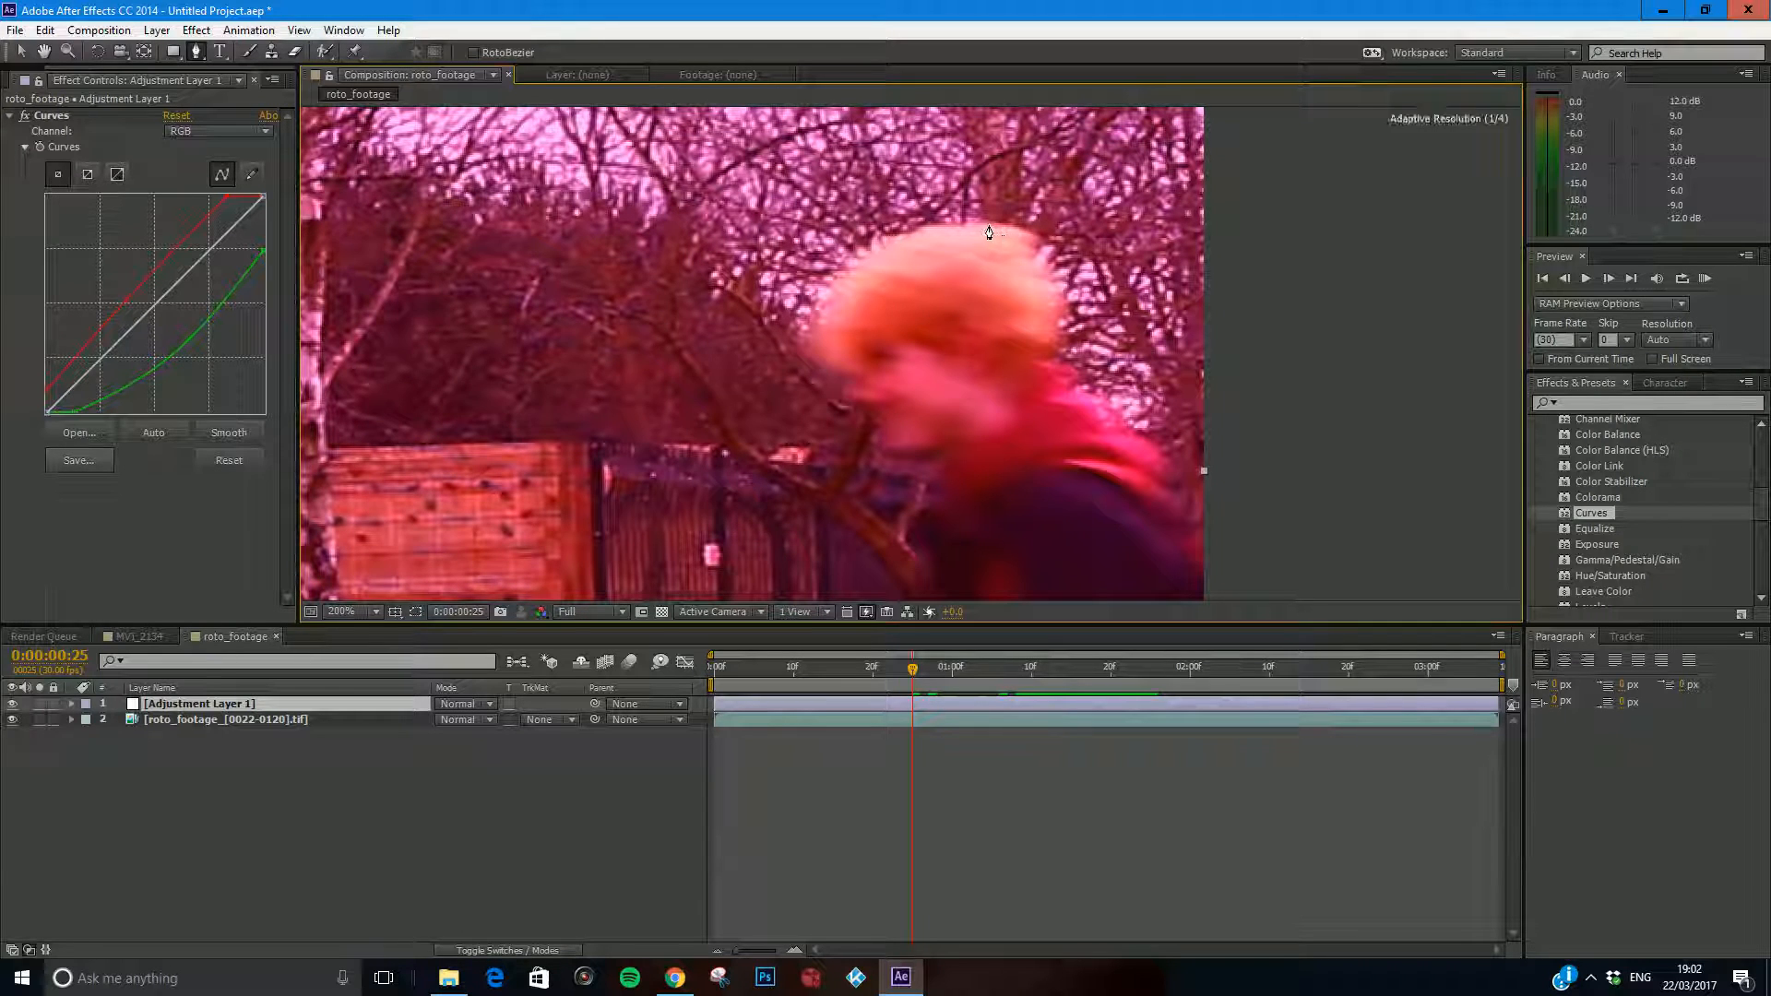
left_click_drag(982, 188, 841, 276)
left_click_drag(823, 354, 1053, 304)
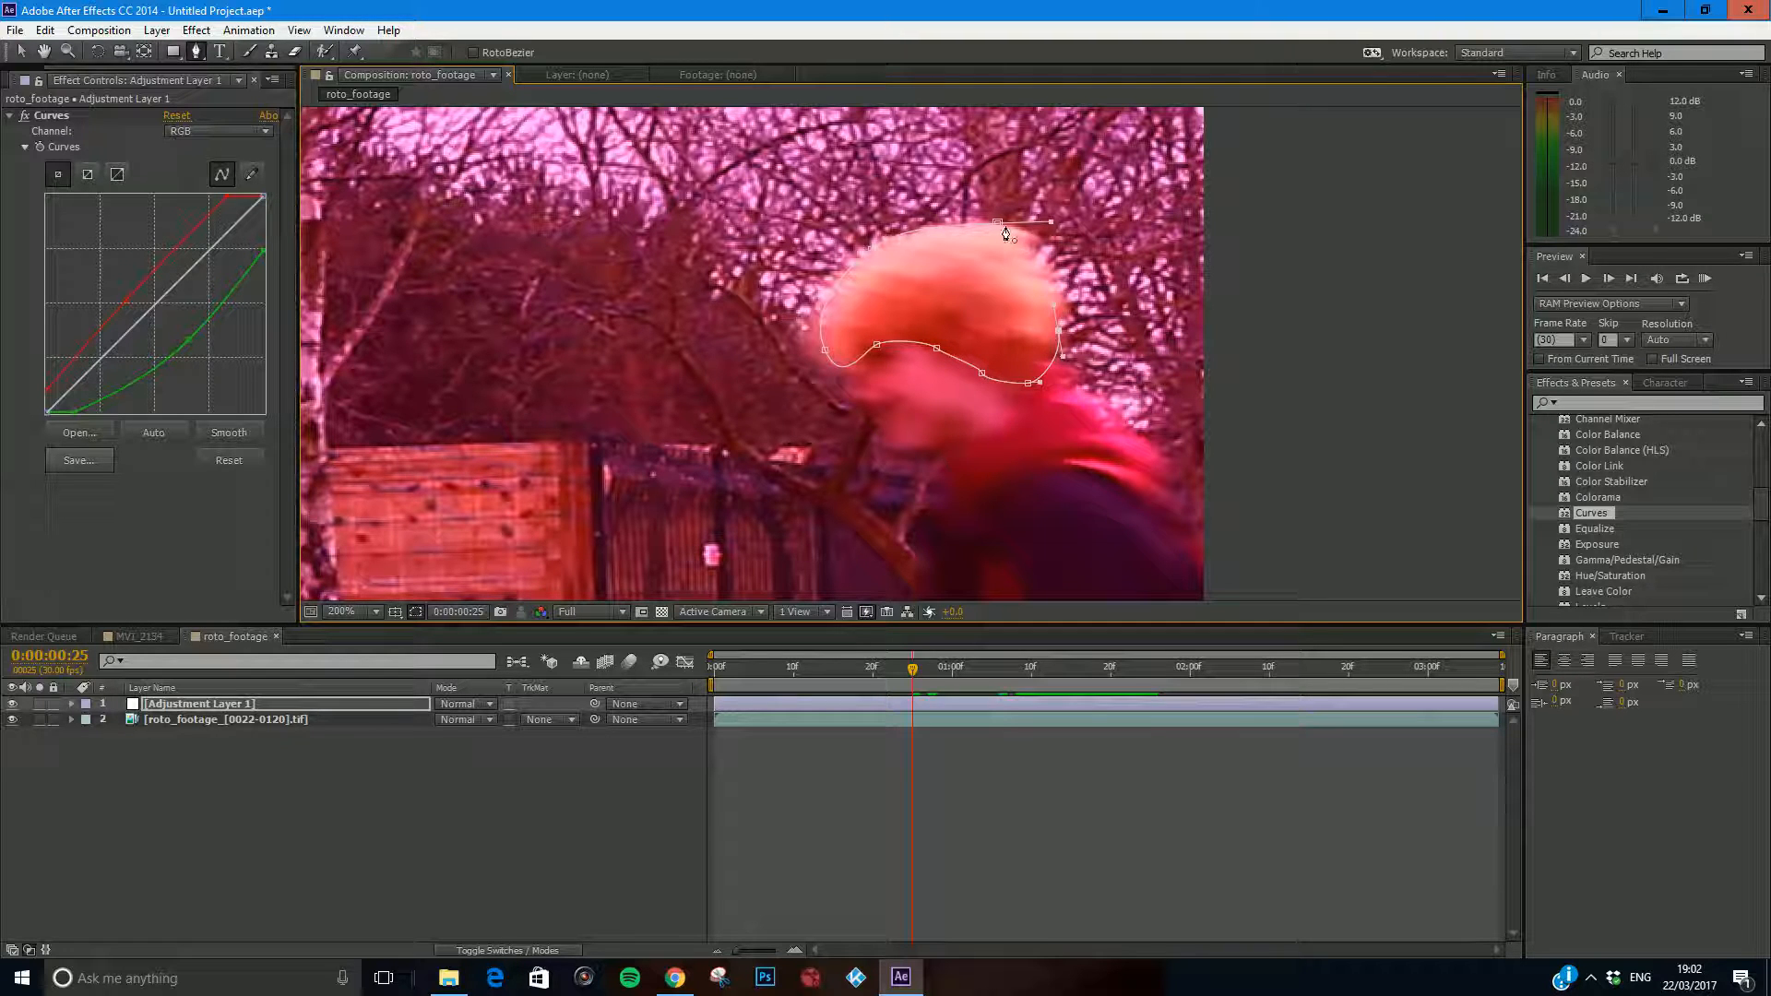
left_click(1104, 303)
left_click(1114, 344)
left_click(1109, 366)
left_click(1145, 355)
left_click(1156, 340)
left_click(1162, 312)
left_click(1158, 297)
left_click(1152, 285)
left_click(1139, 272)
left_click(1120, 266)
key("ctrl+z")
key("ctrl+z")
key("ctrl+z")
key("ctrl+z")
key("ctrl+z")
key("ctrl+z")
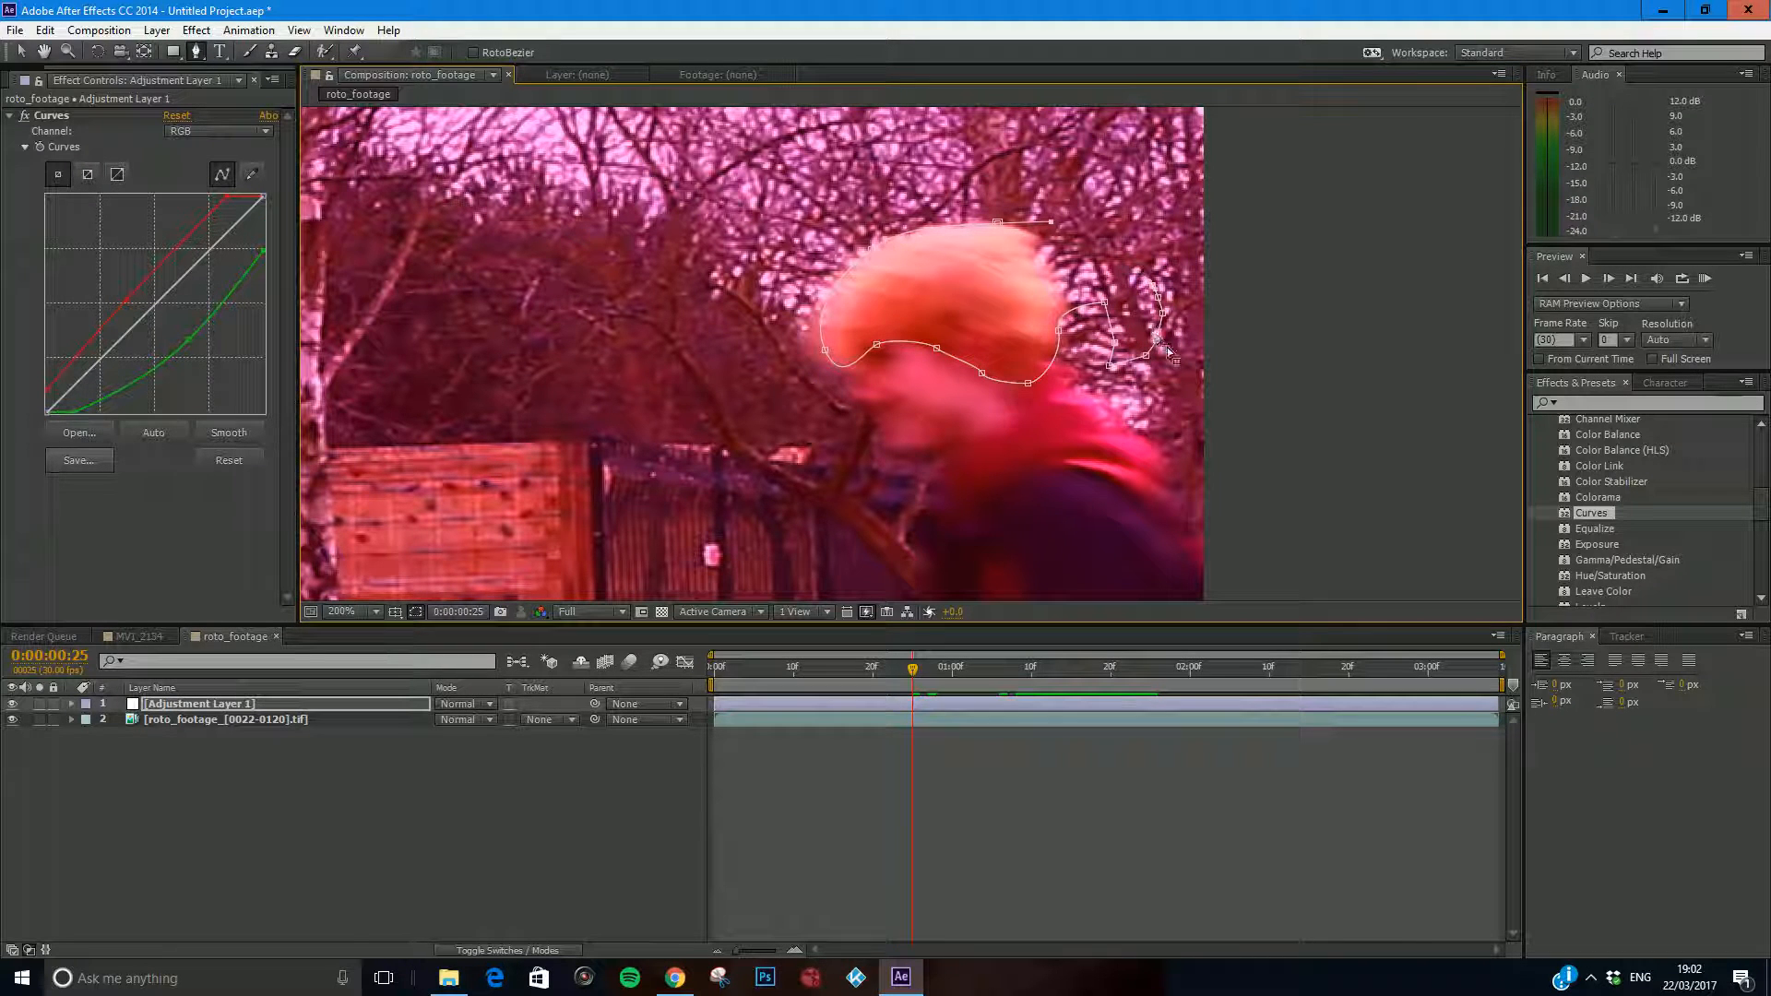
key("ctrl+z")
key("ctrl+z")
key("ctrl+z")
key("ctrl+z")
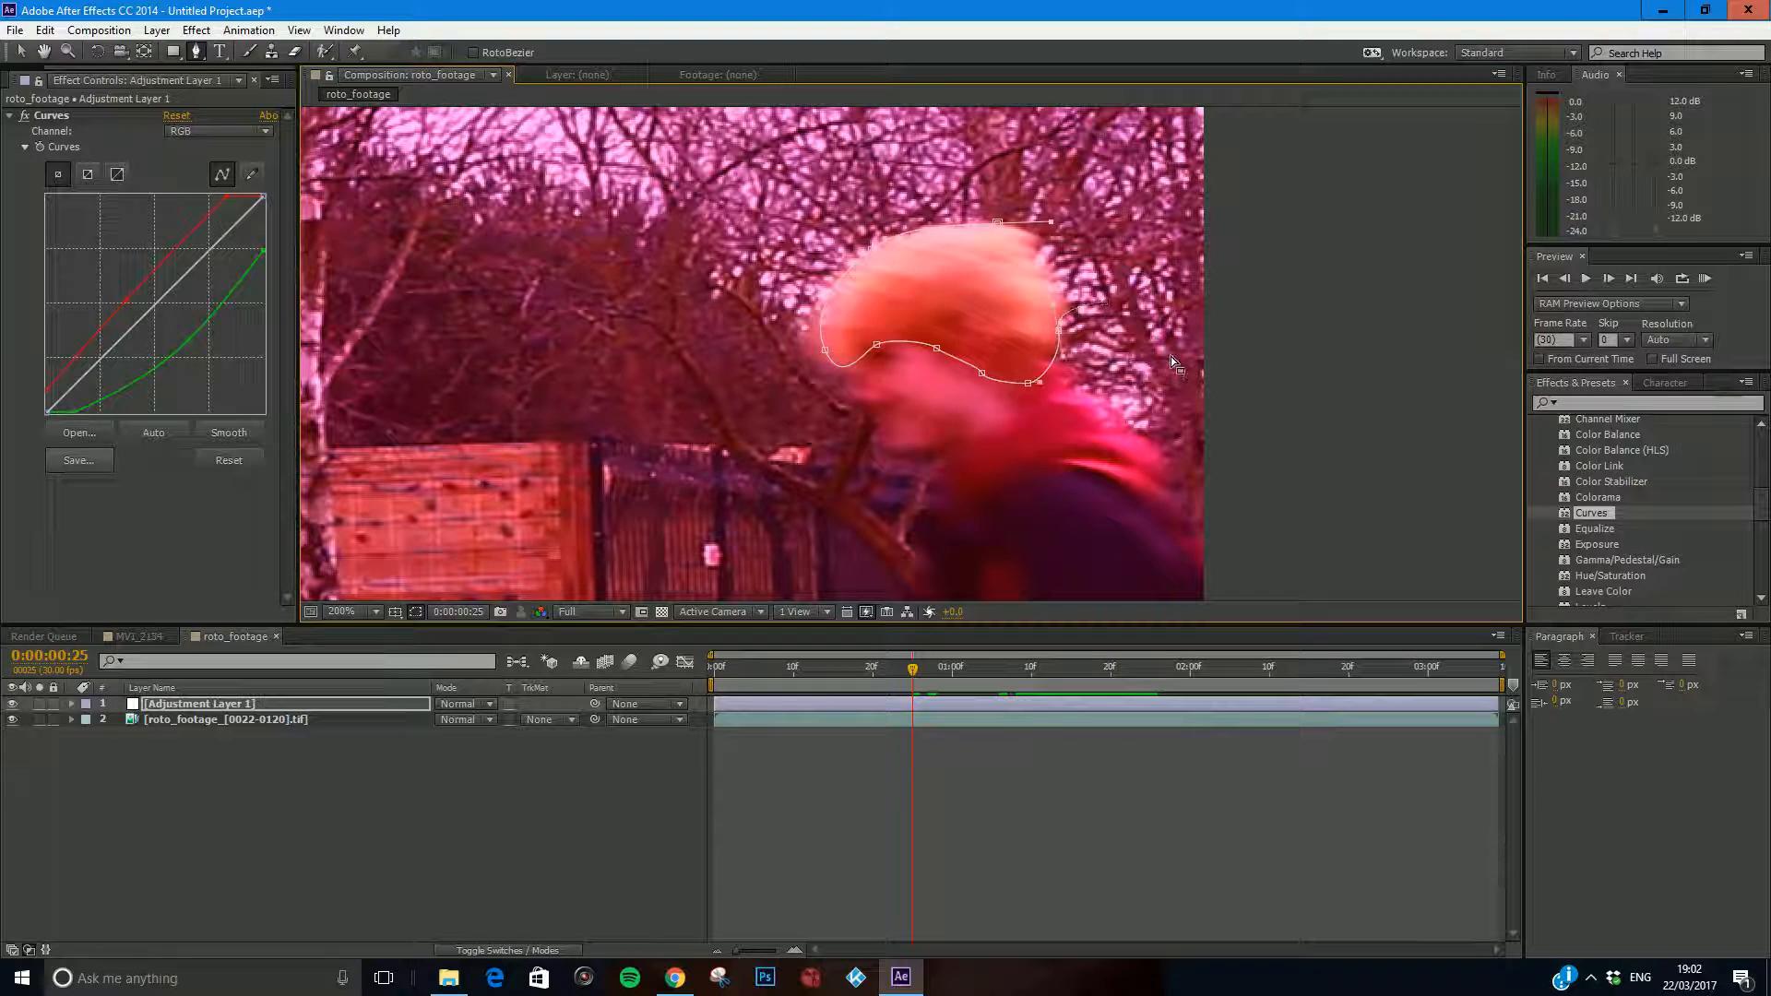
Close the hair mask at its starting point and adjust its upper edge to follow the head.
left_click(998, 226)
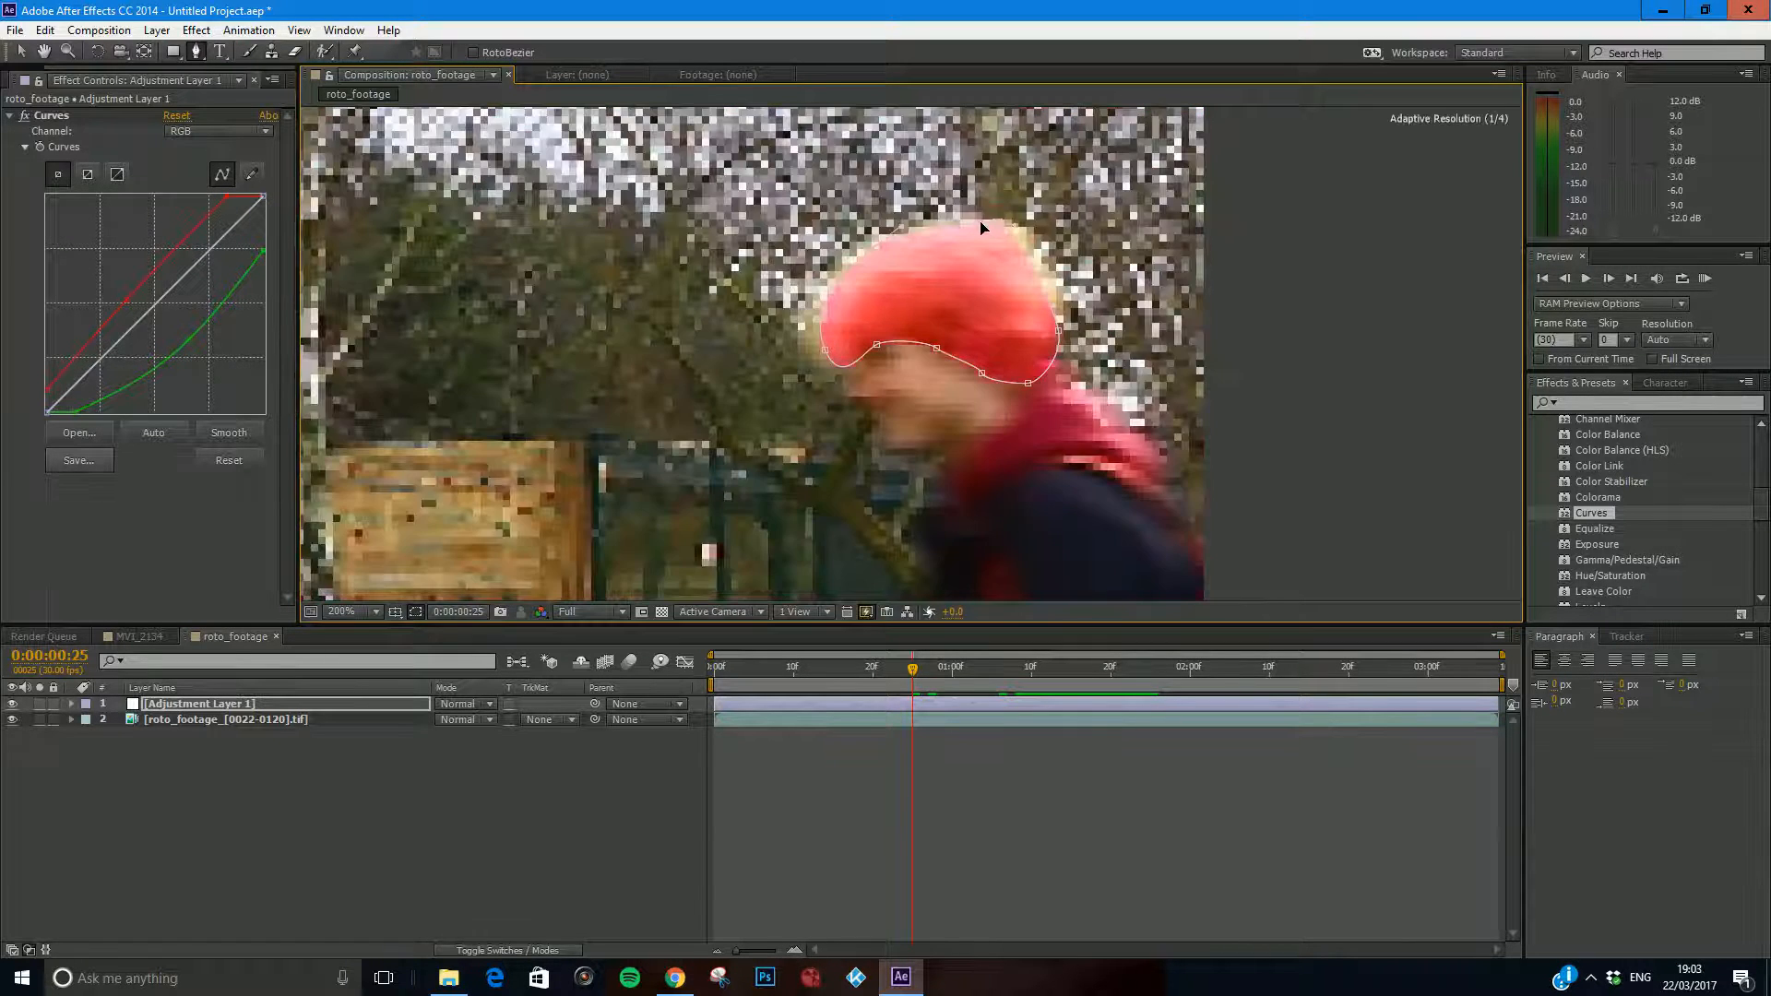
left_click_drag(942, 206, 993, 232)
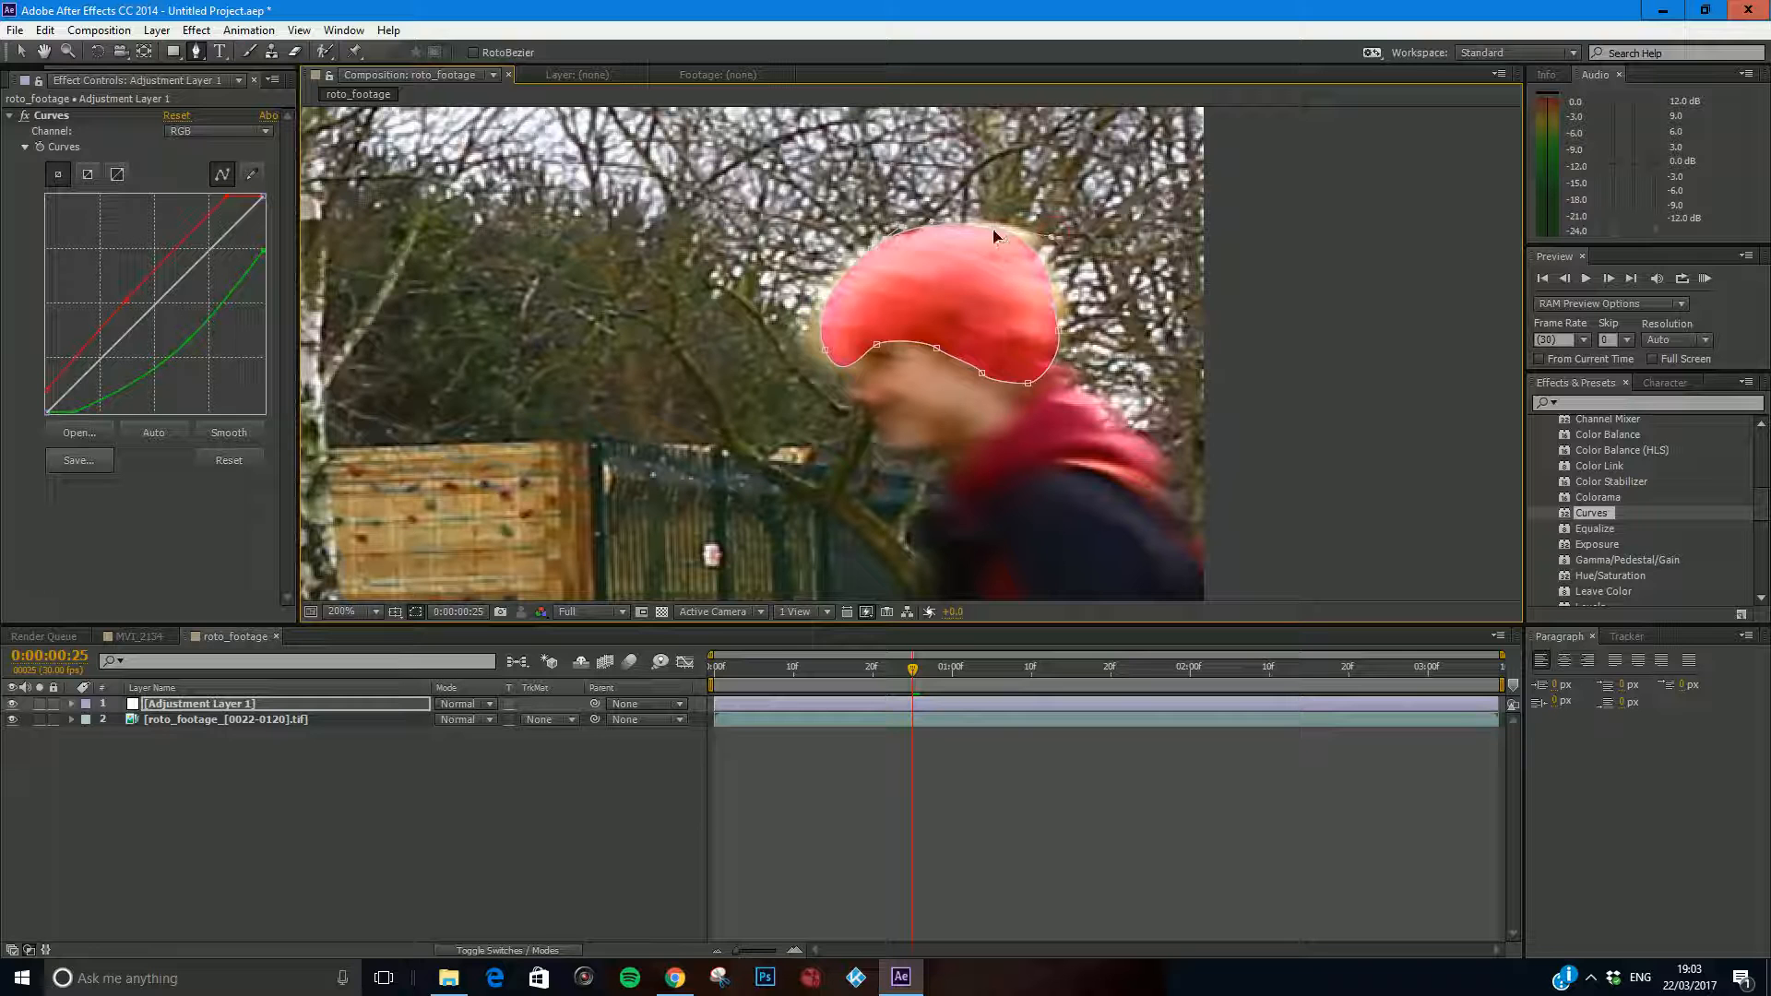
left_click(823, 350)
scroll(817, 341, "down", 4)
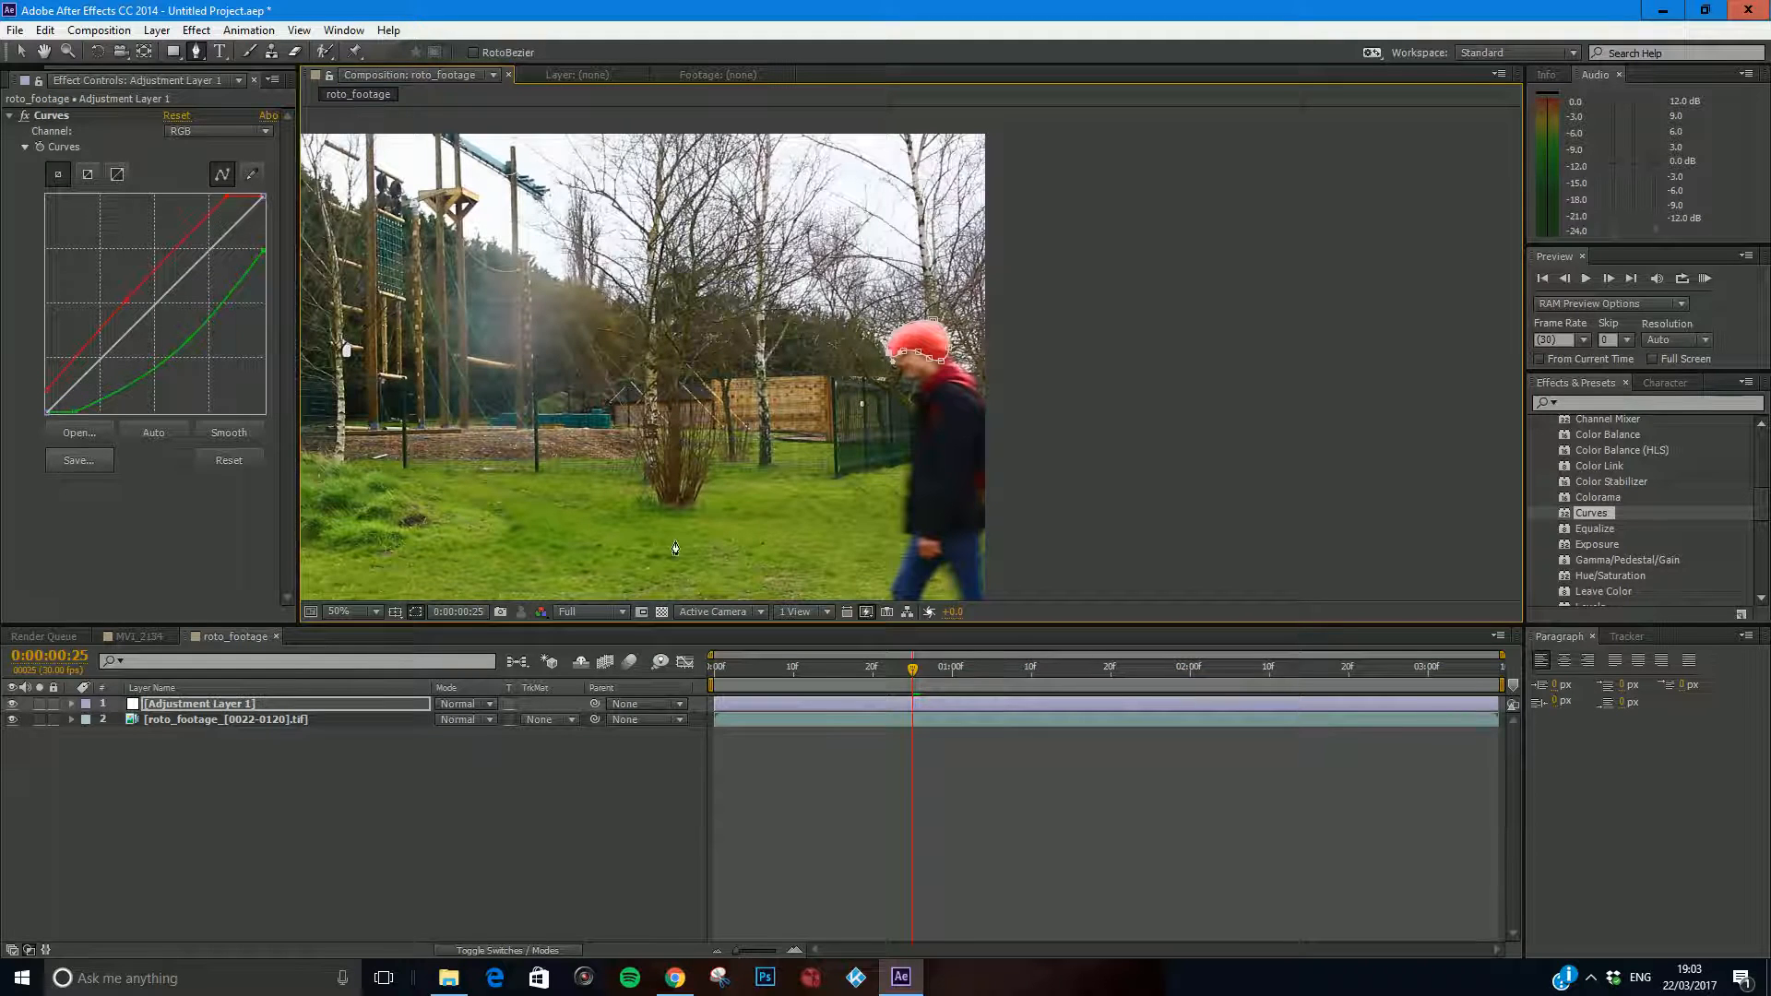
Reveal the adjustment layer's mask properties and set the Mask Feather to 7.0 pixels.
left_click(162, 704)
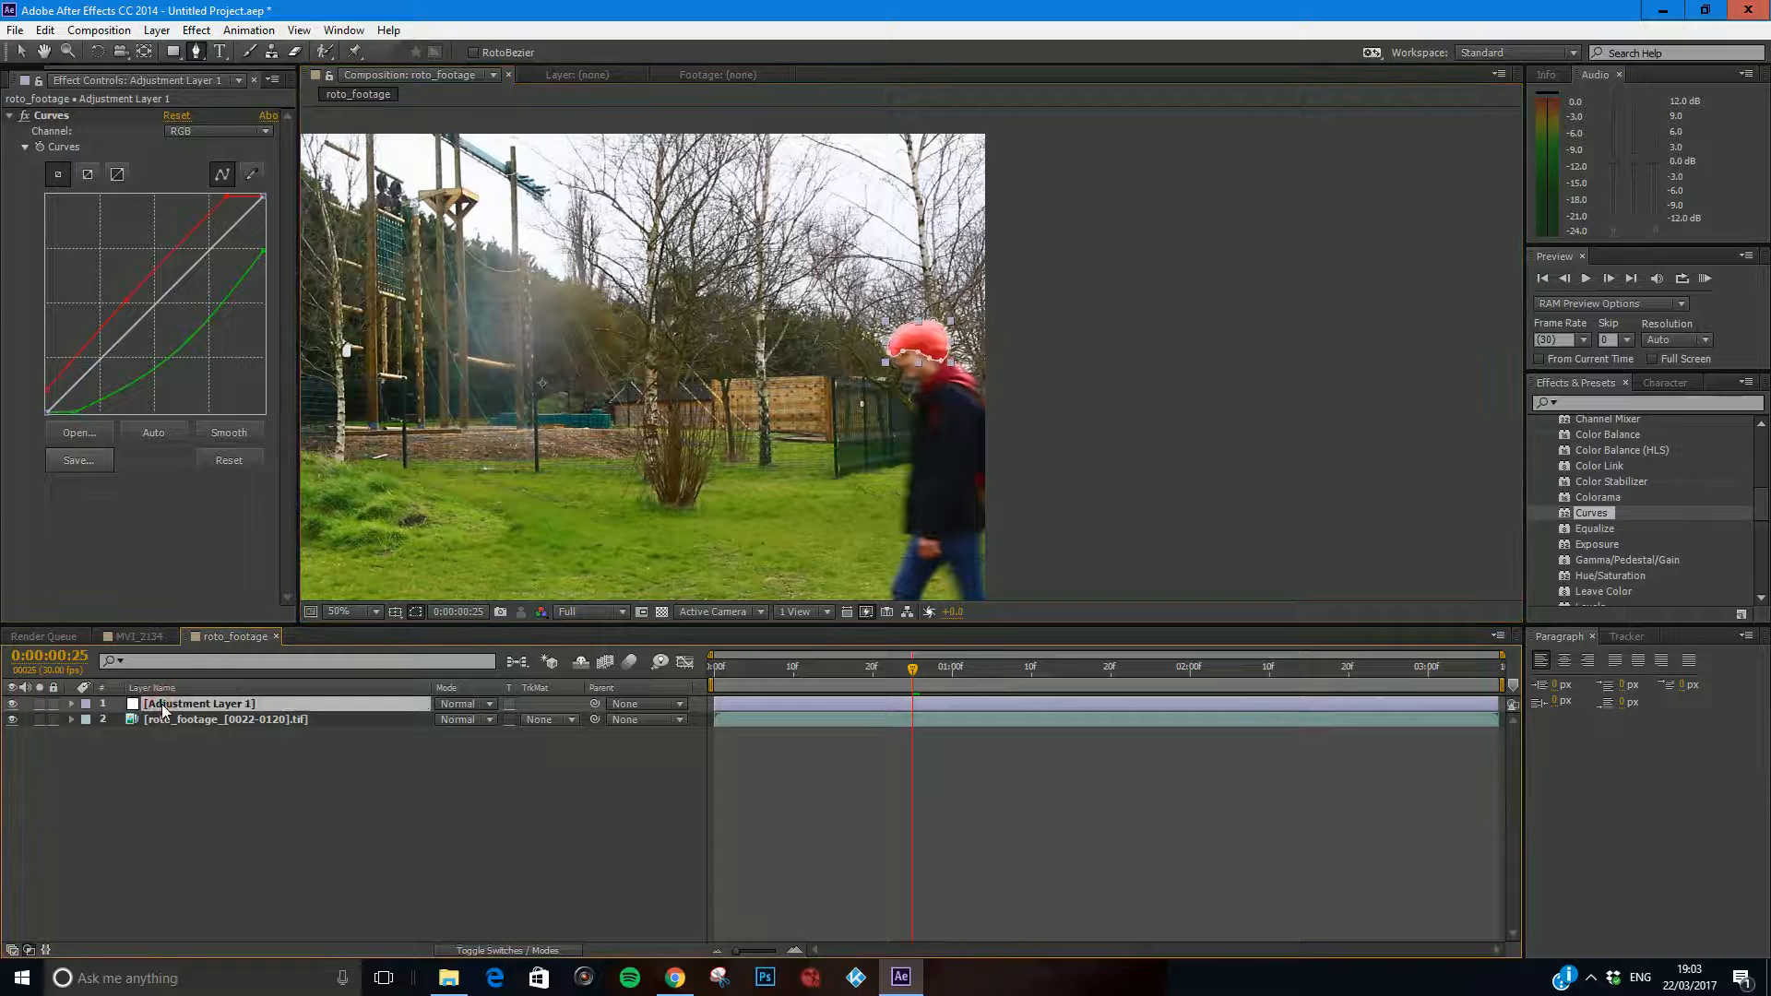
key("m")
key("m")
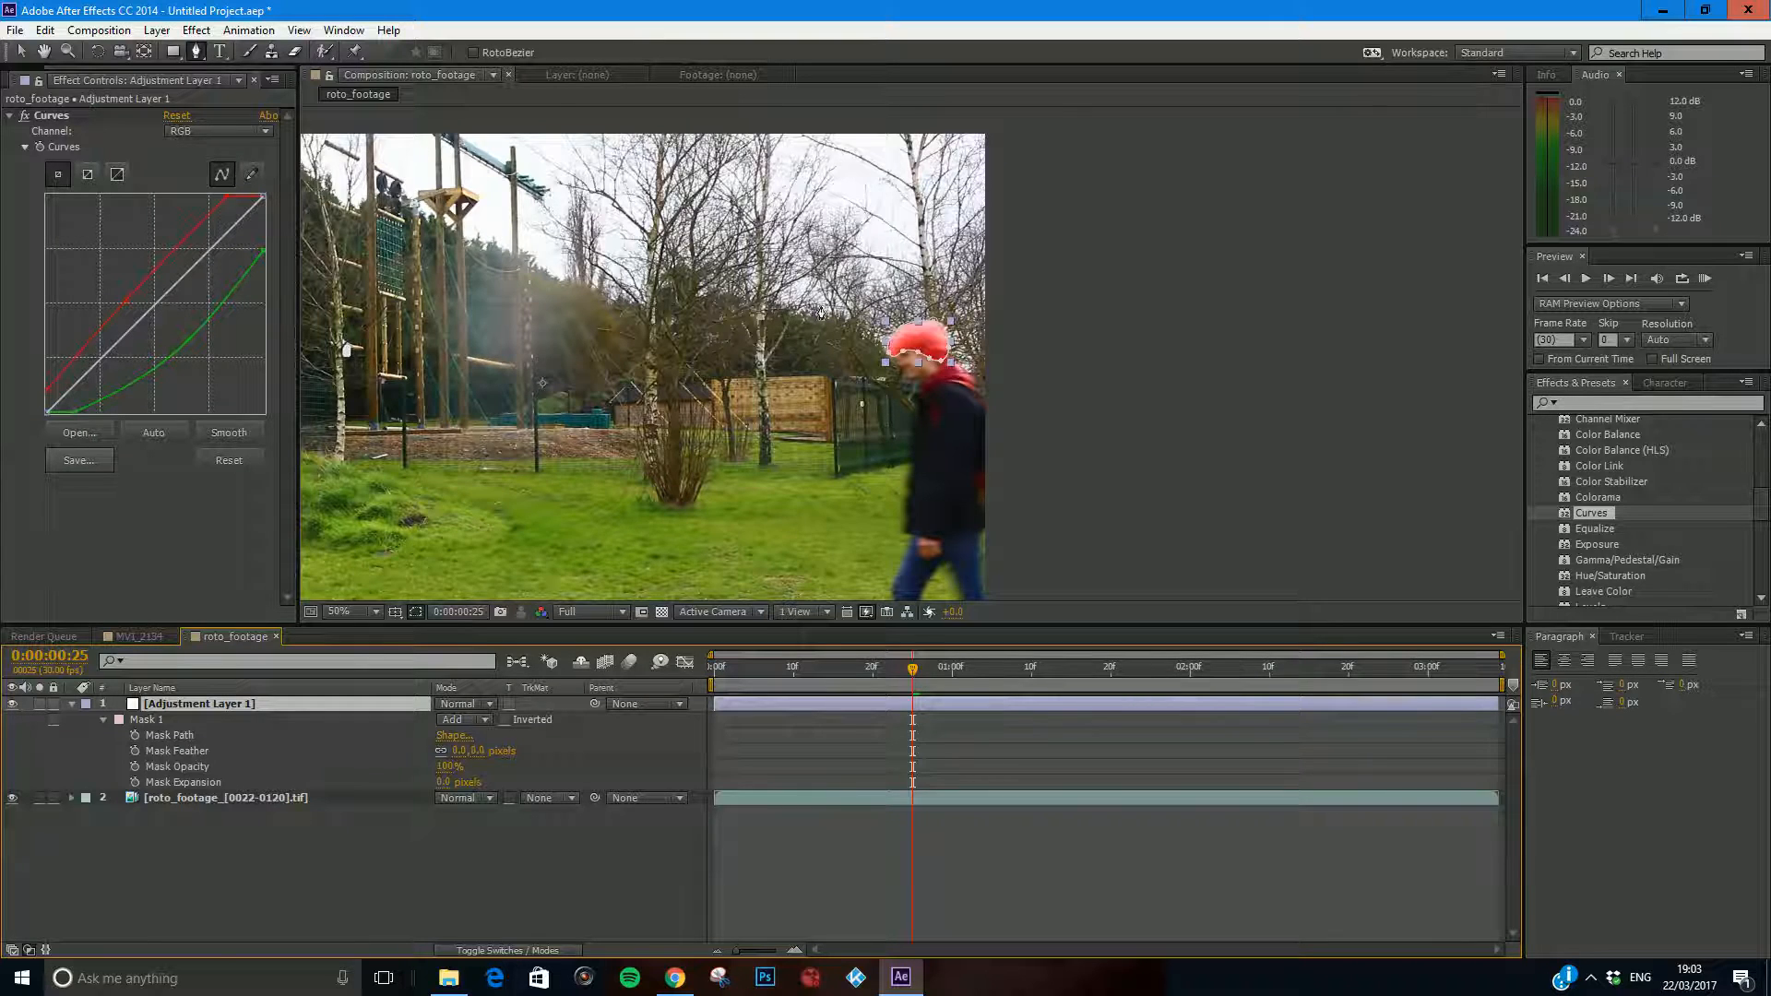
scroll(891, 327, "up", 3)
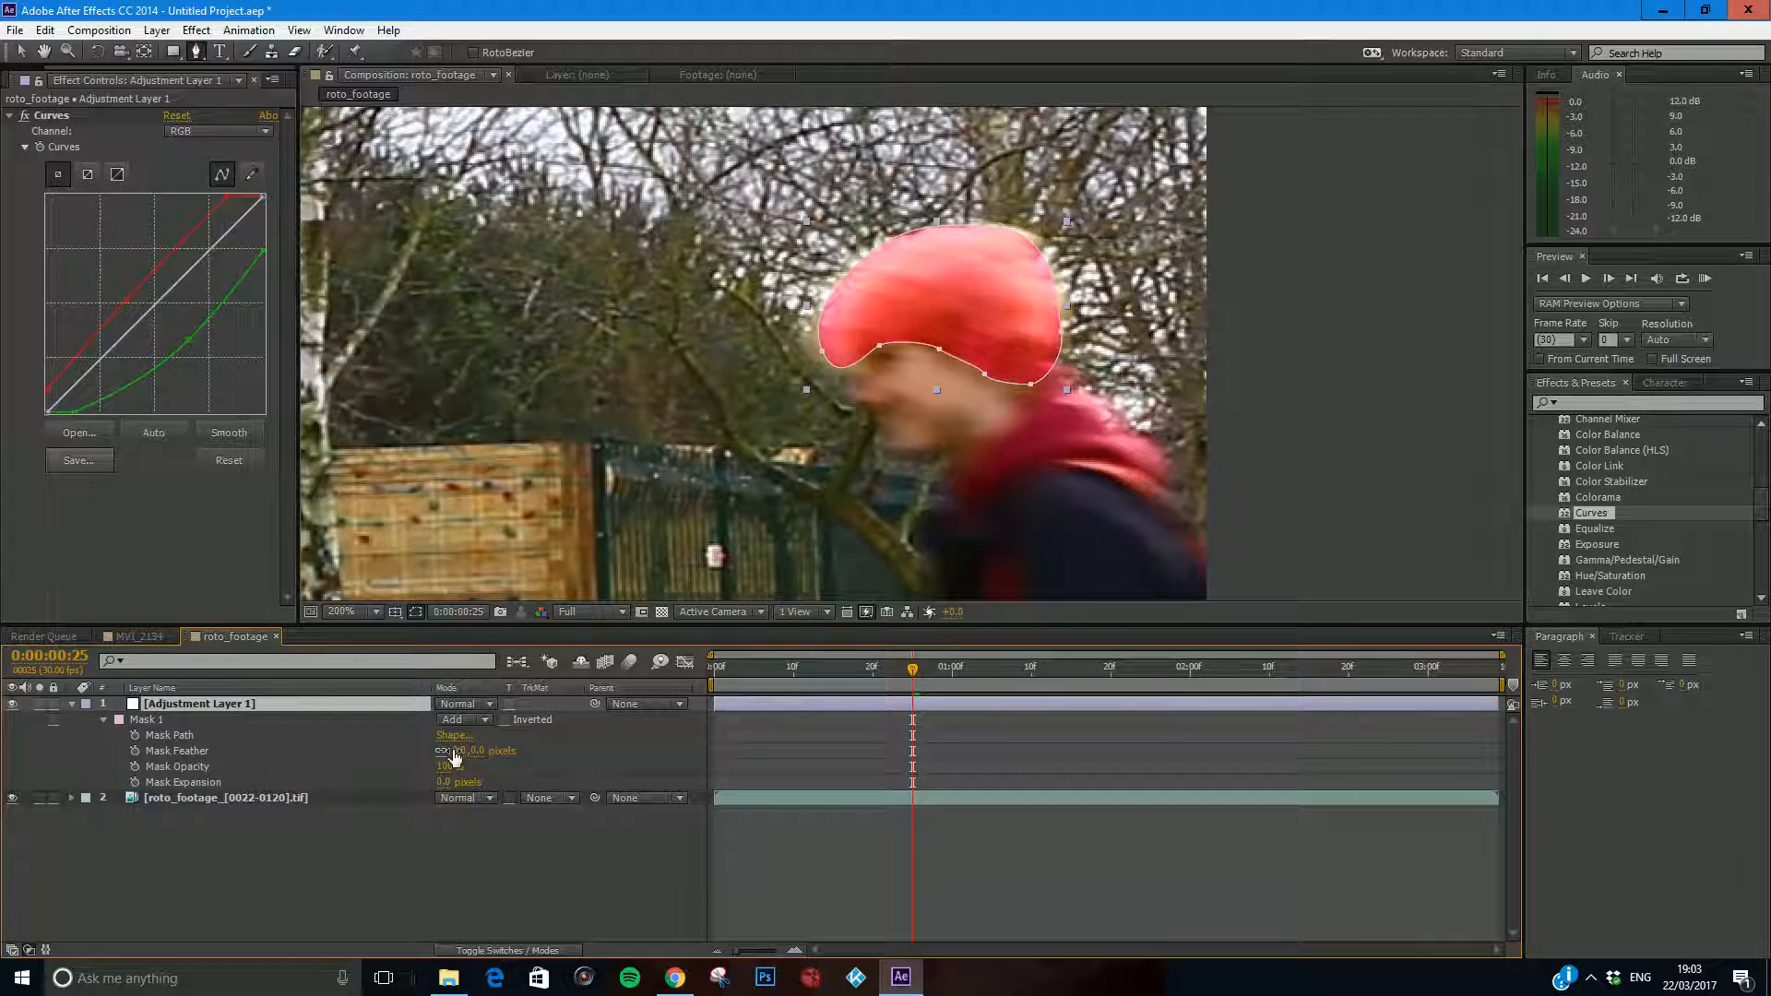
left_click_drag(453, 755, 453, 749)
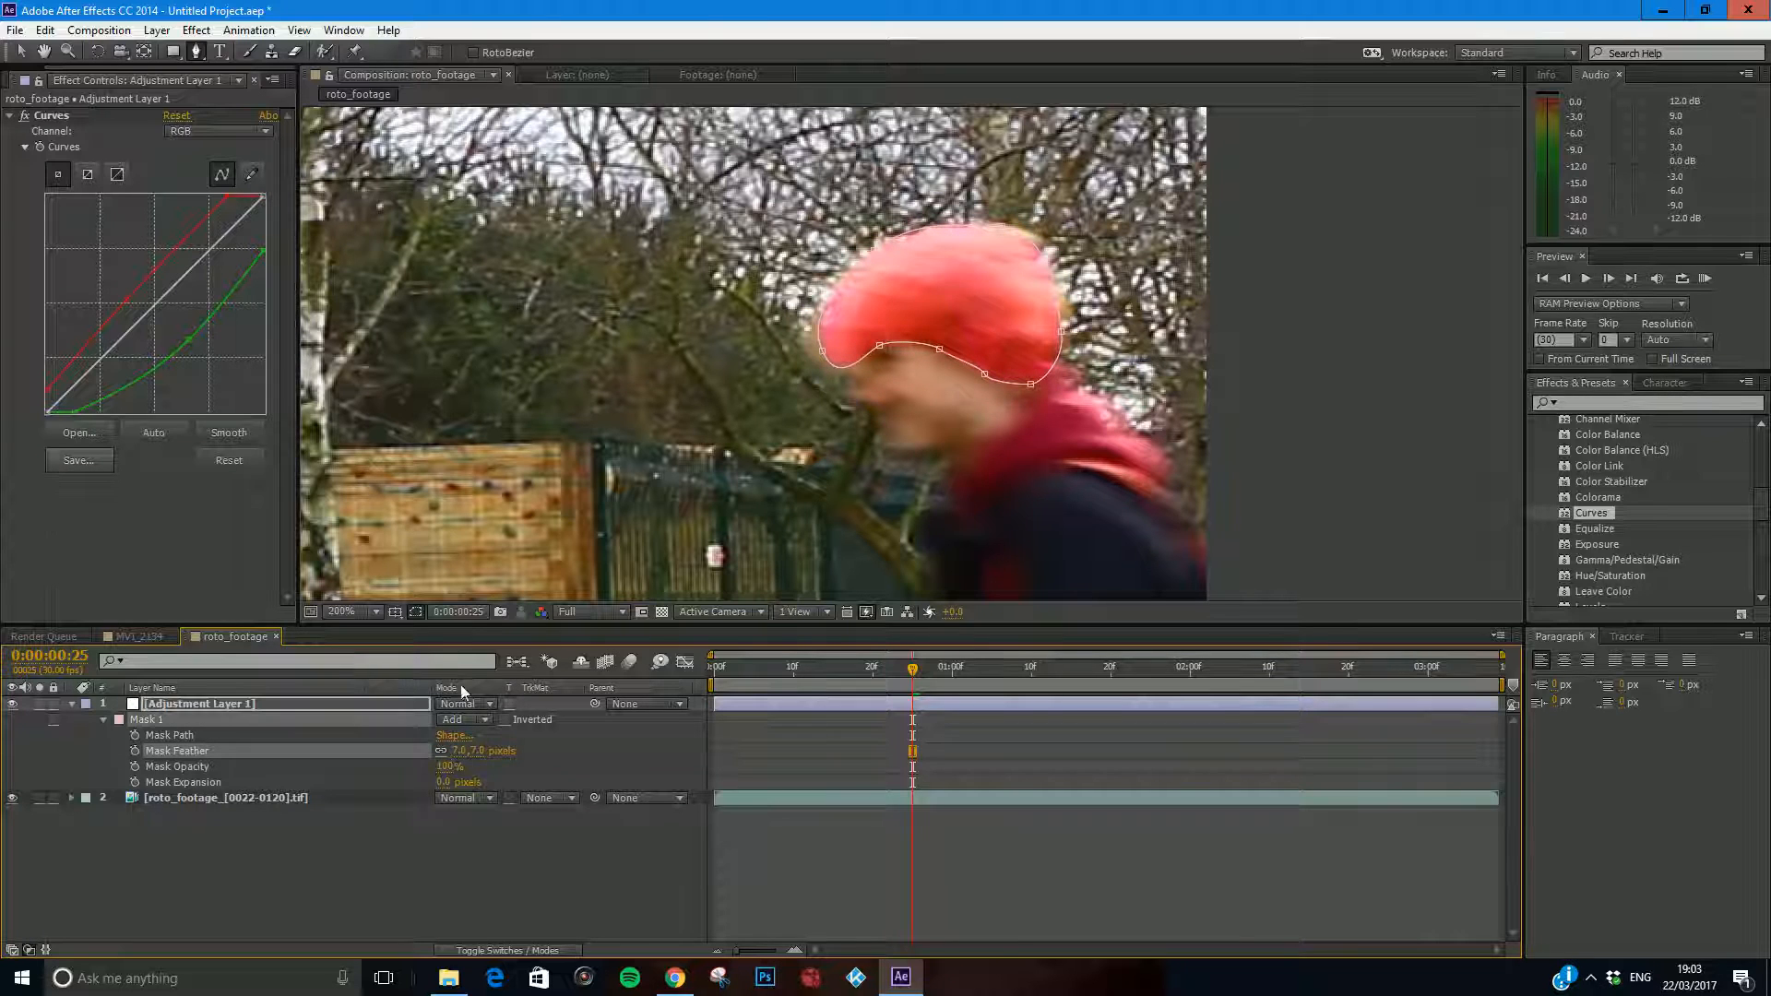
Hide the mask outline to check the hair edge, set the Mask Feather to 5.0 pixels, and show the outline again.
left_click(416, 612)
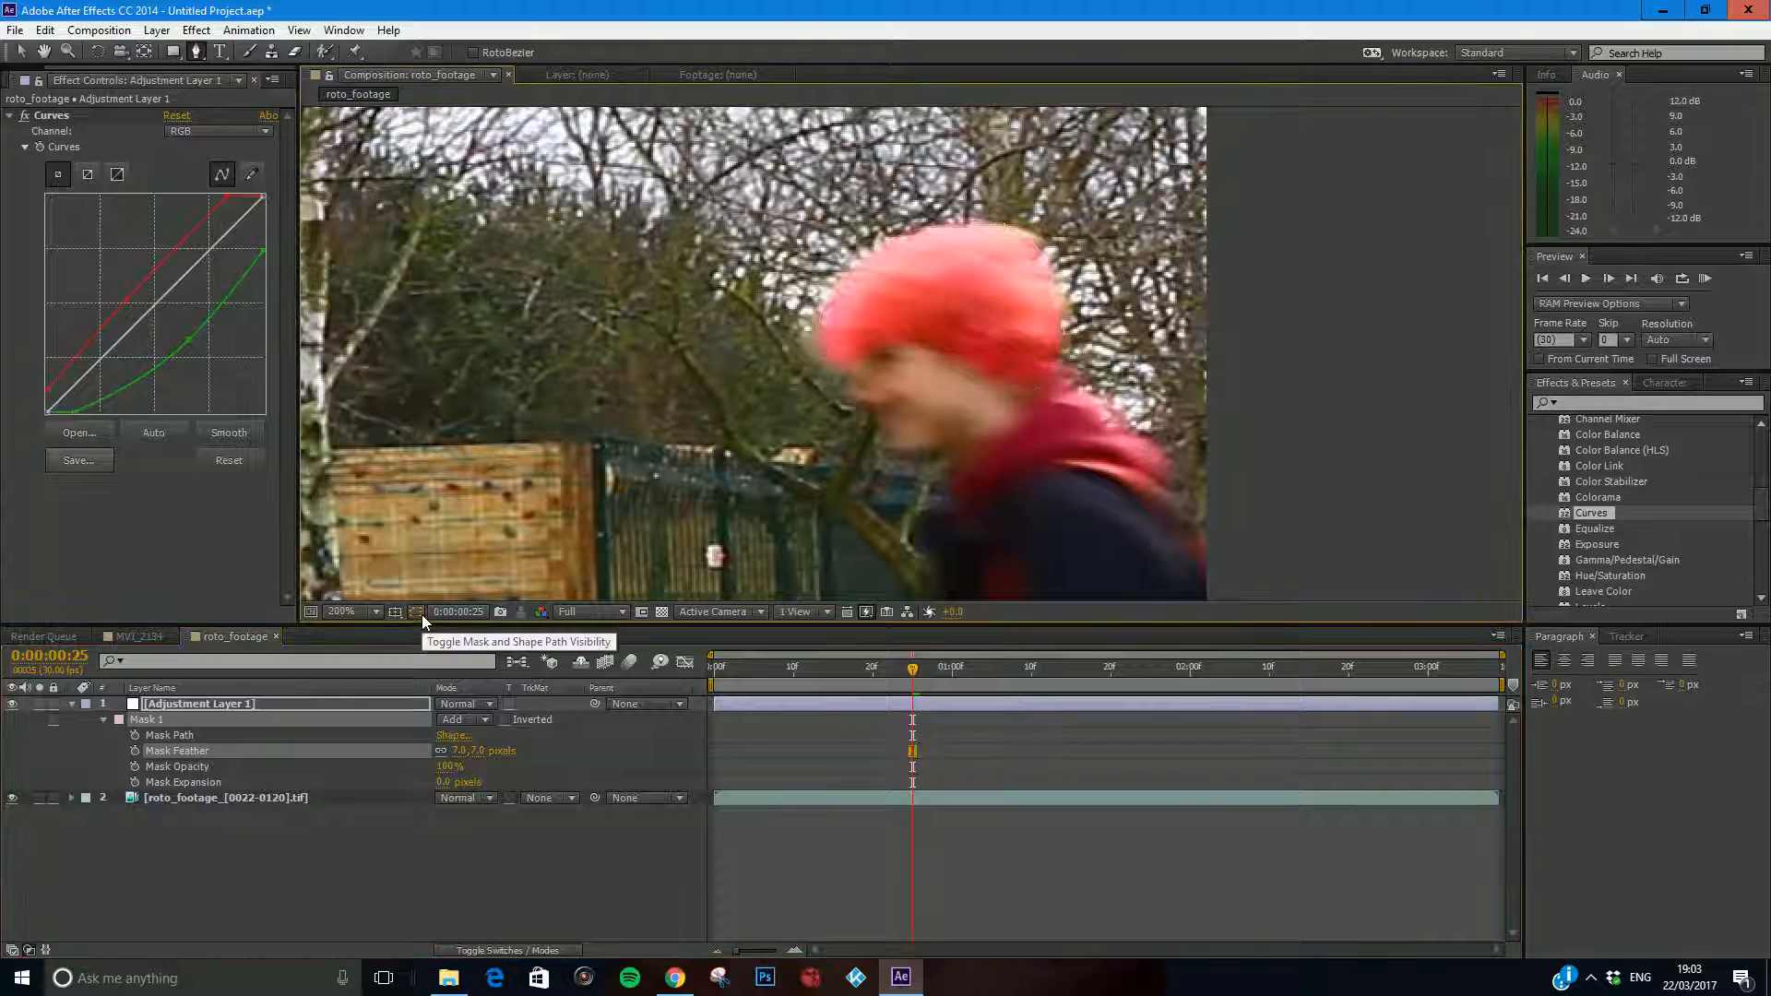
scroll(511, 496, "down", 2)
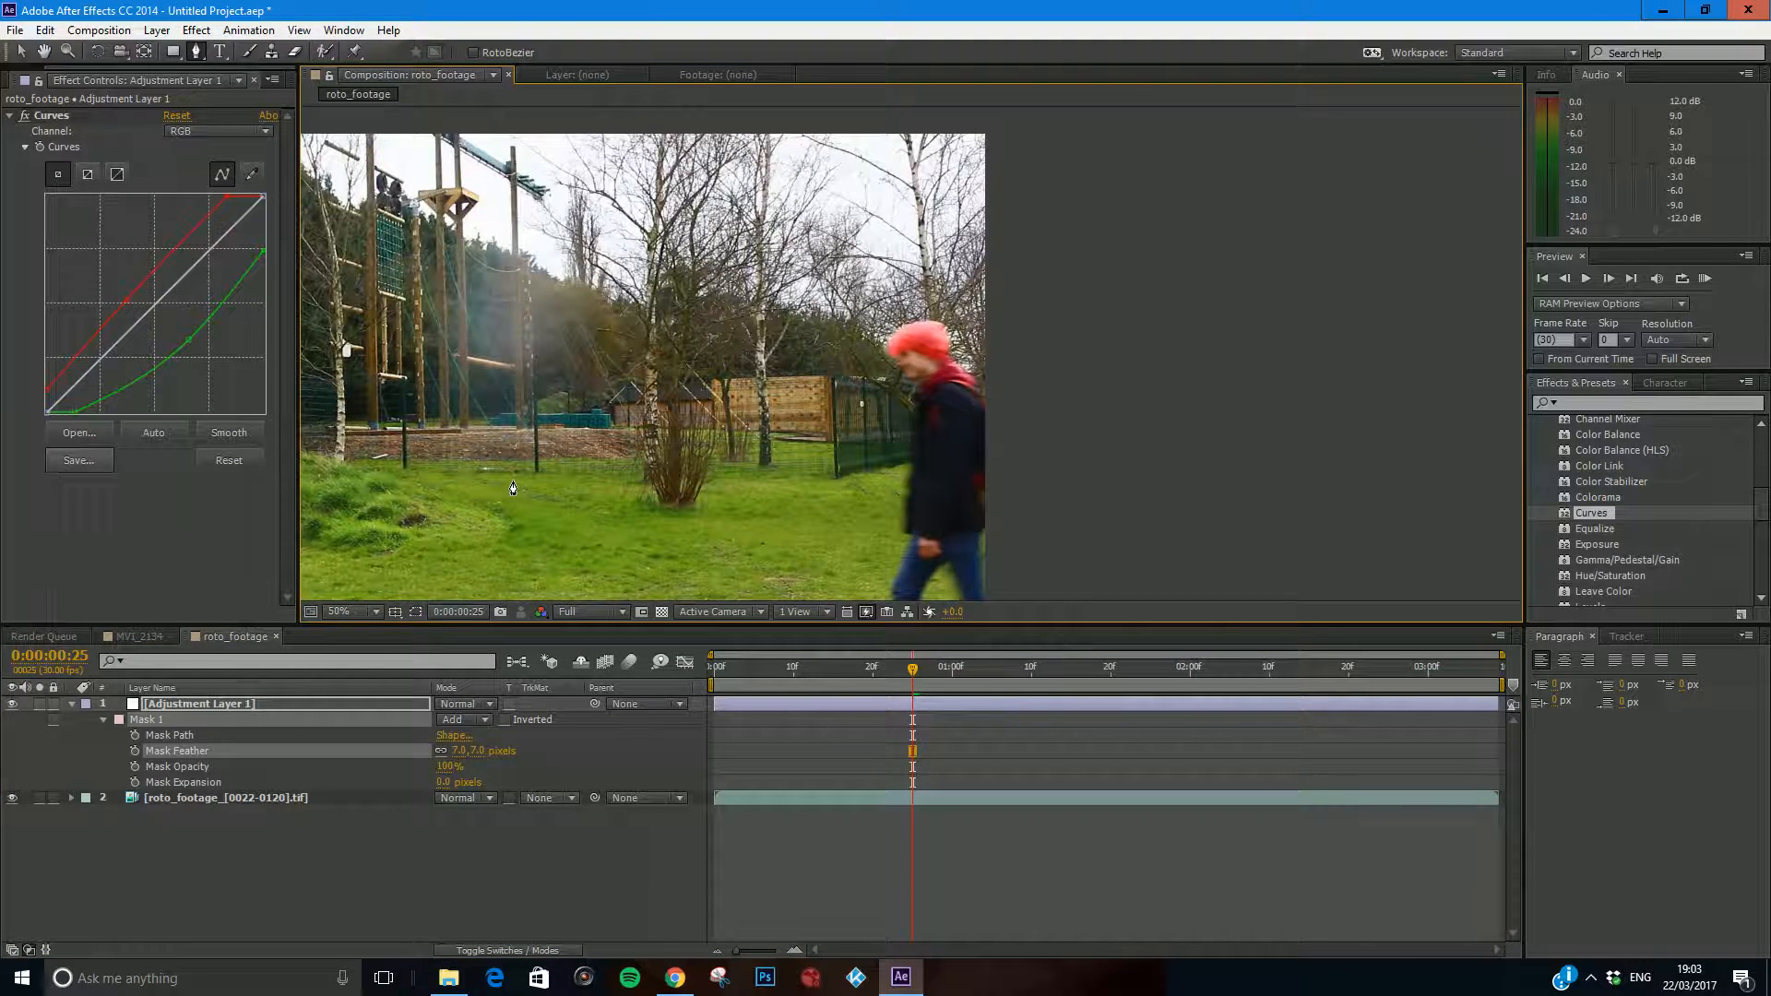
scroll(513, 488, "up", 2)
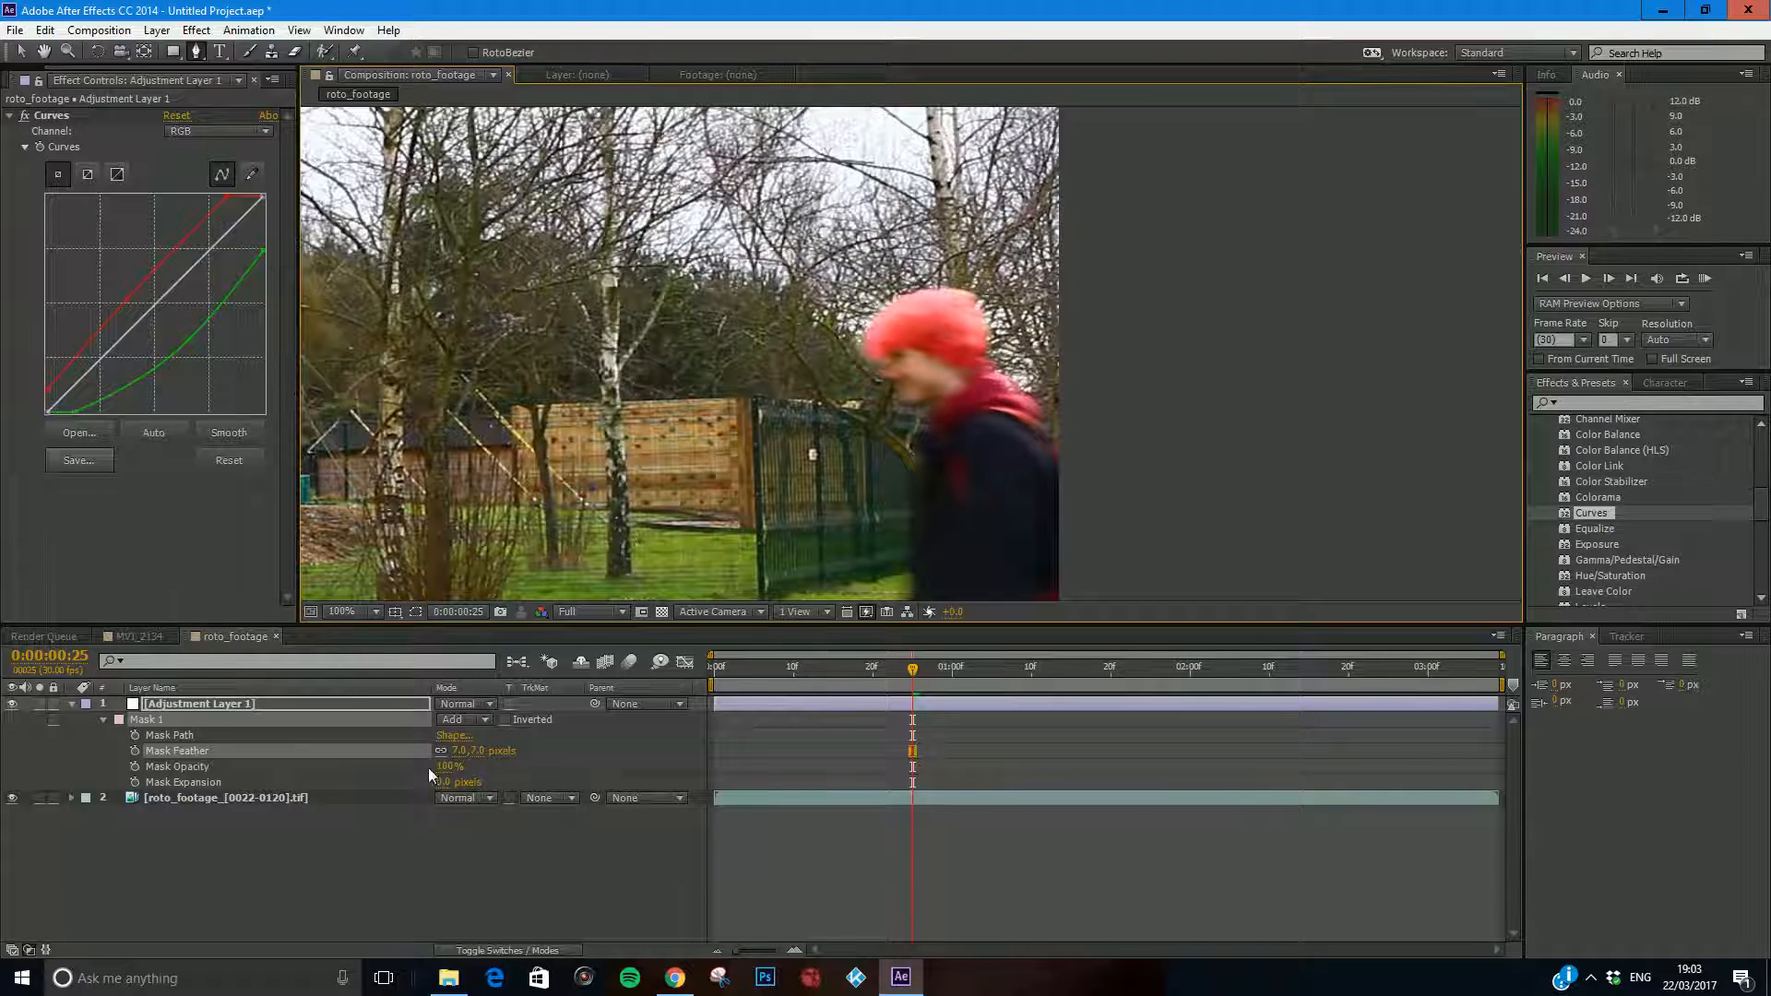
left_click_drag(459, 751, 453, 751)
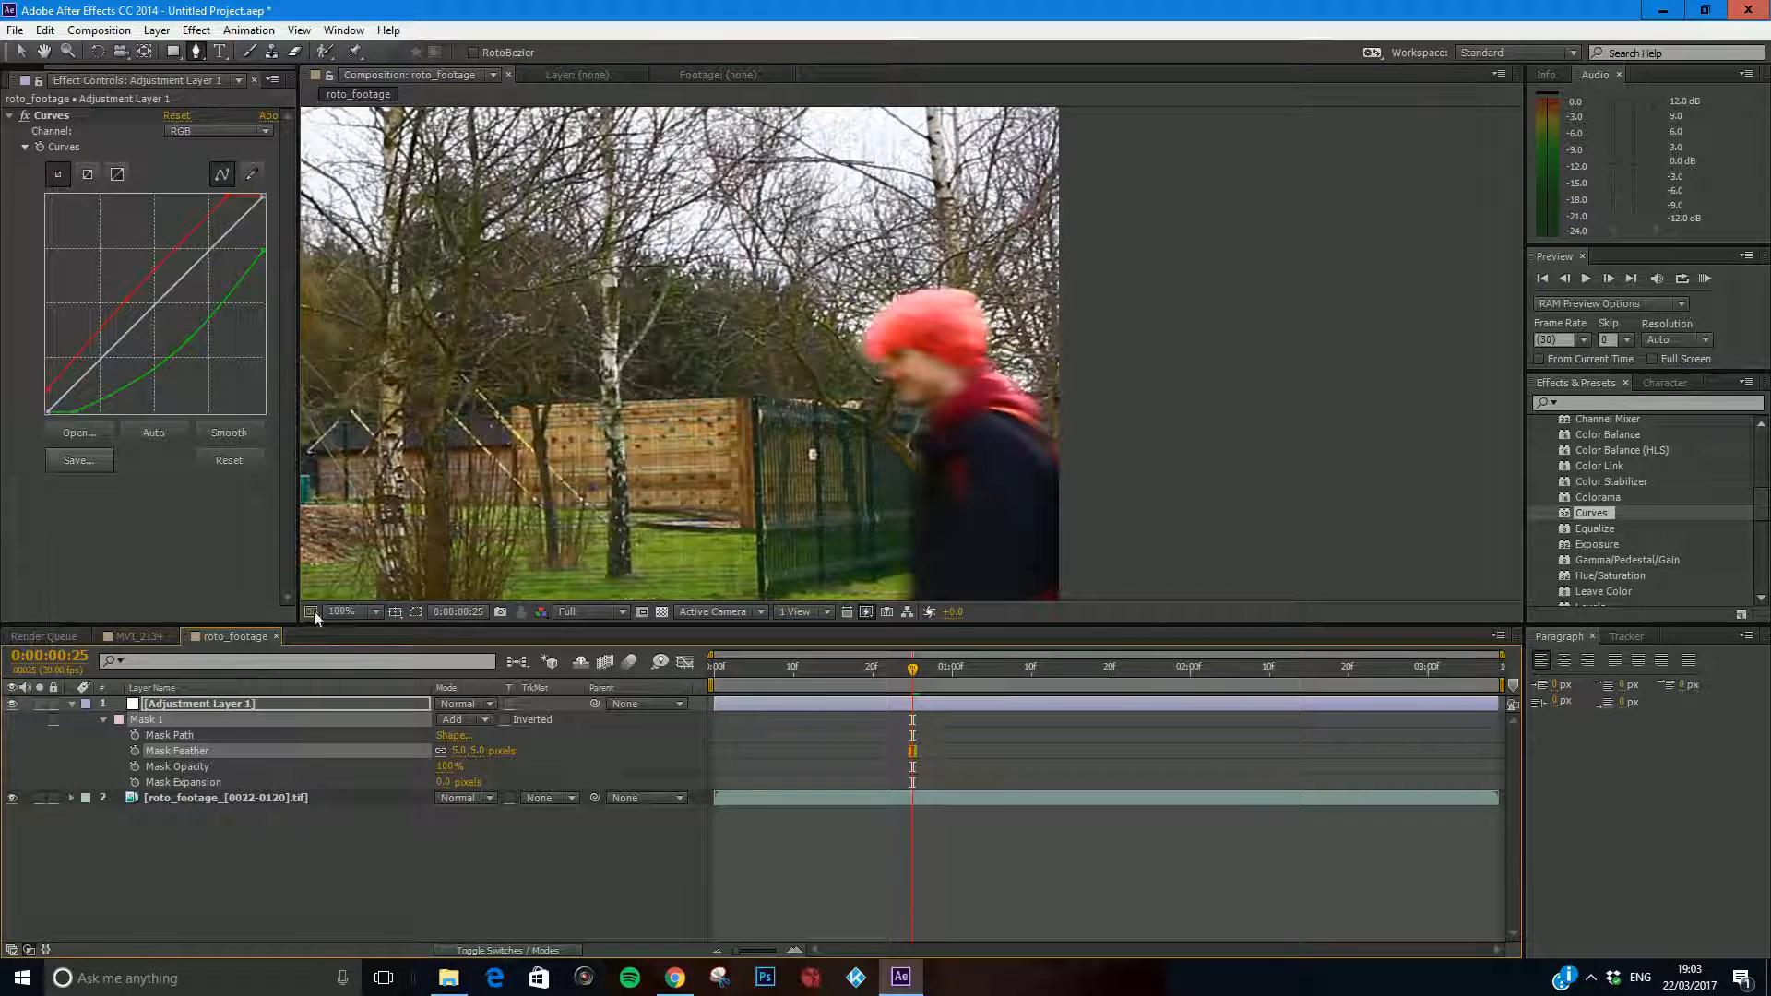
left_click(414, 613)
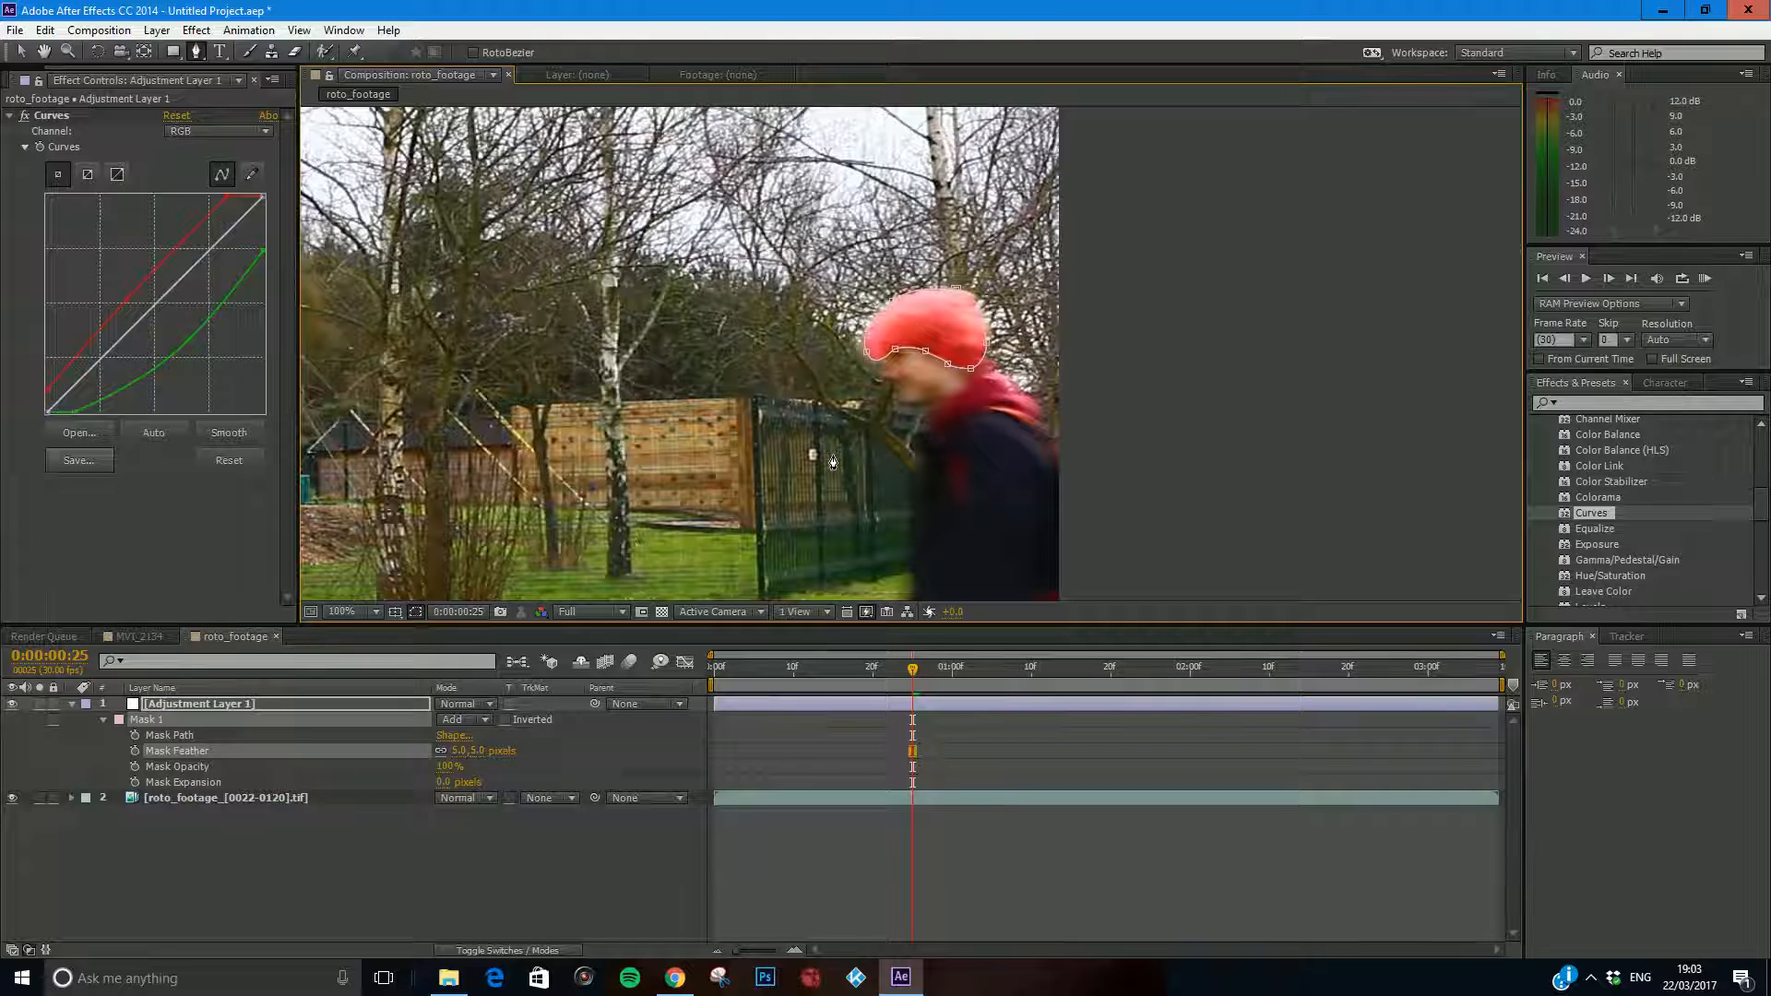
Preview the head's movement up to about 0:00:01:02, and start keyframing the Mask Path at 0:00:00:25.
mouse_move(911, 670)
left_mouse_down()
mouse_move(931, 670)
mouse_move(910, 672)
left_mouse_up()
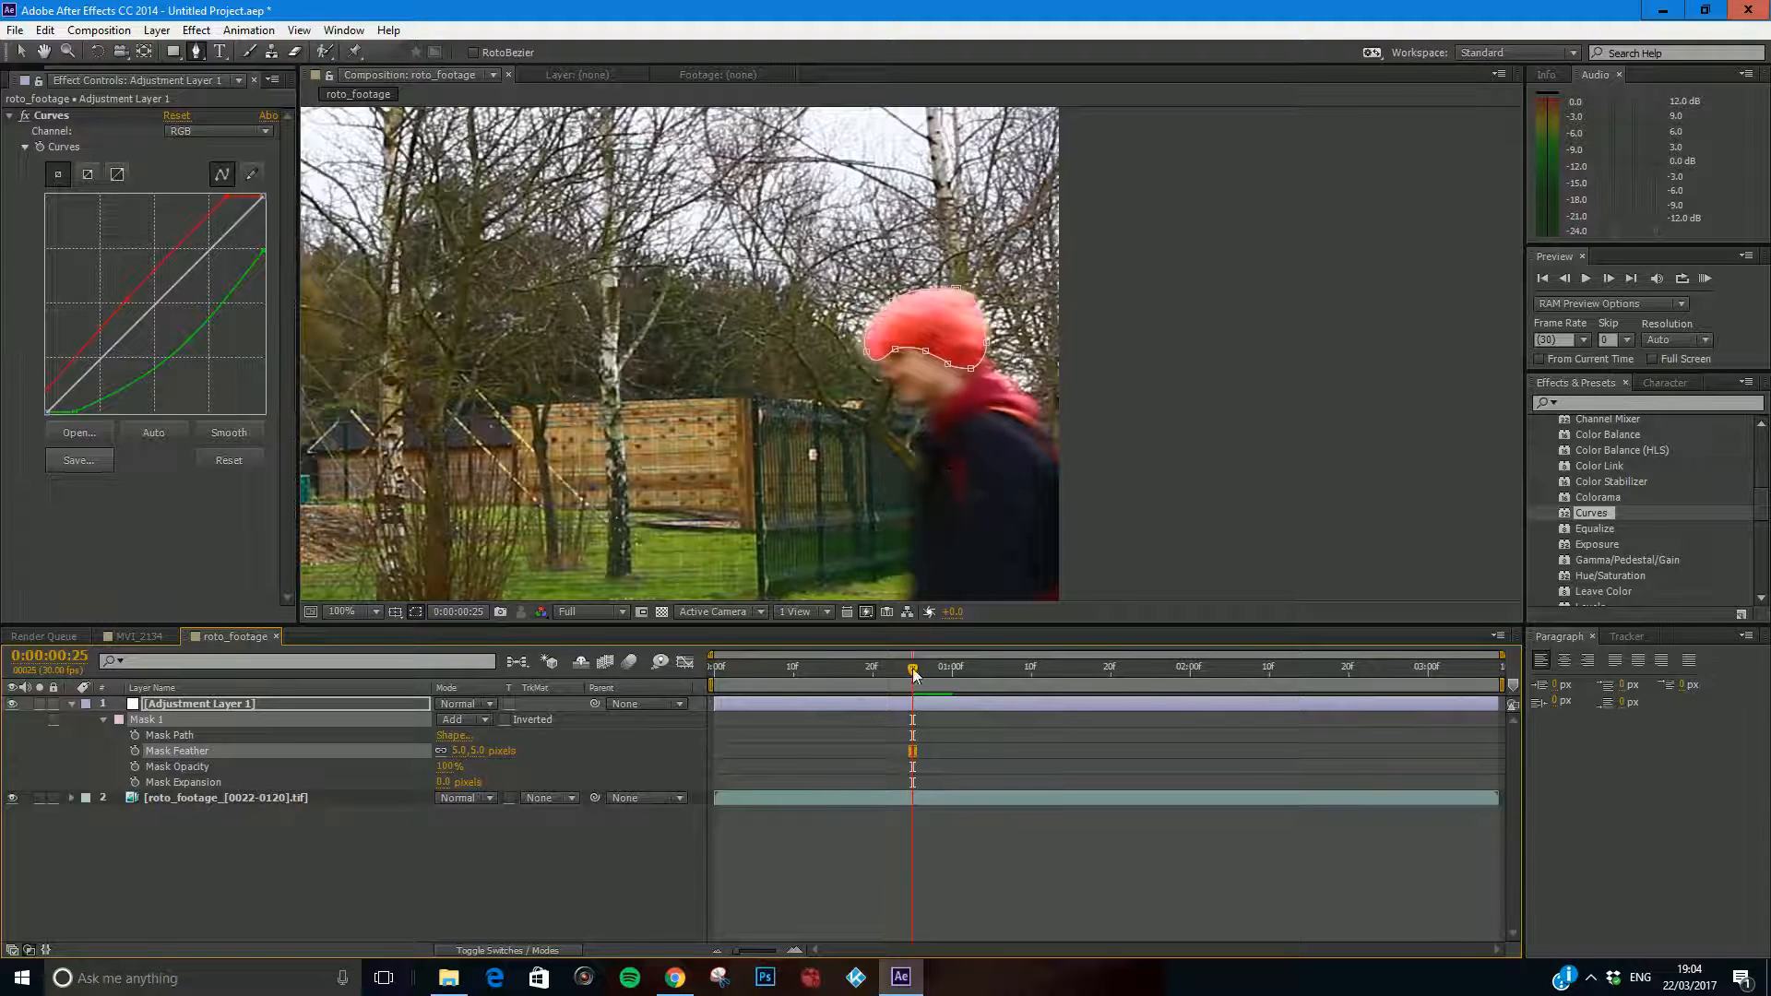
left_click_drag(913, 668, 969, 676)
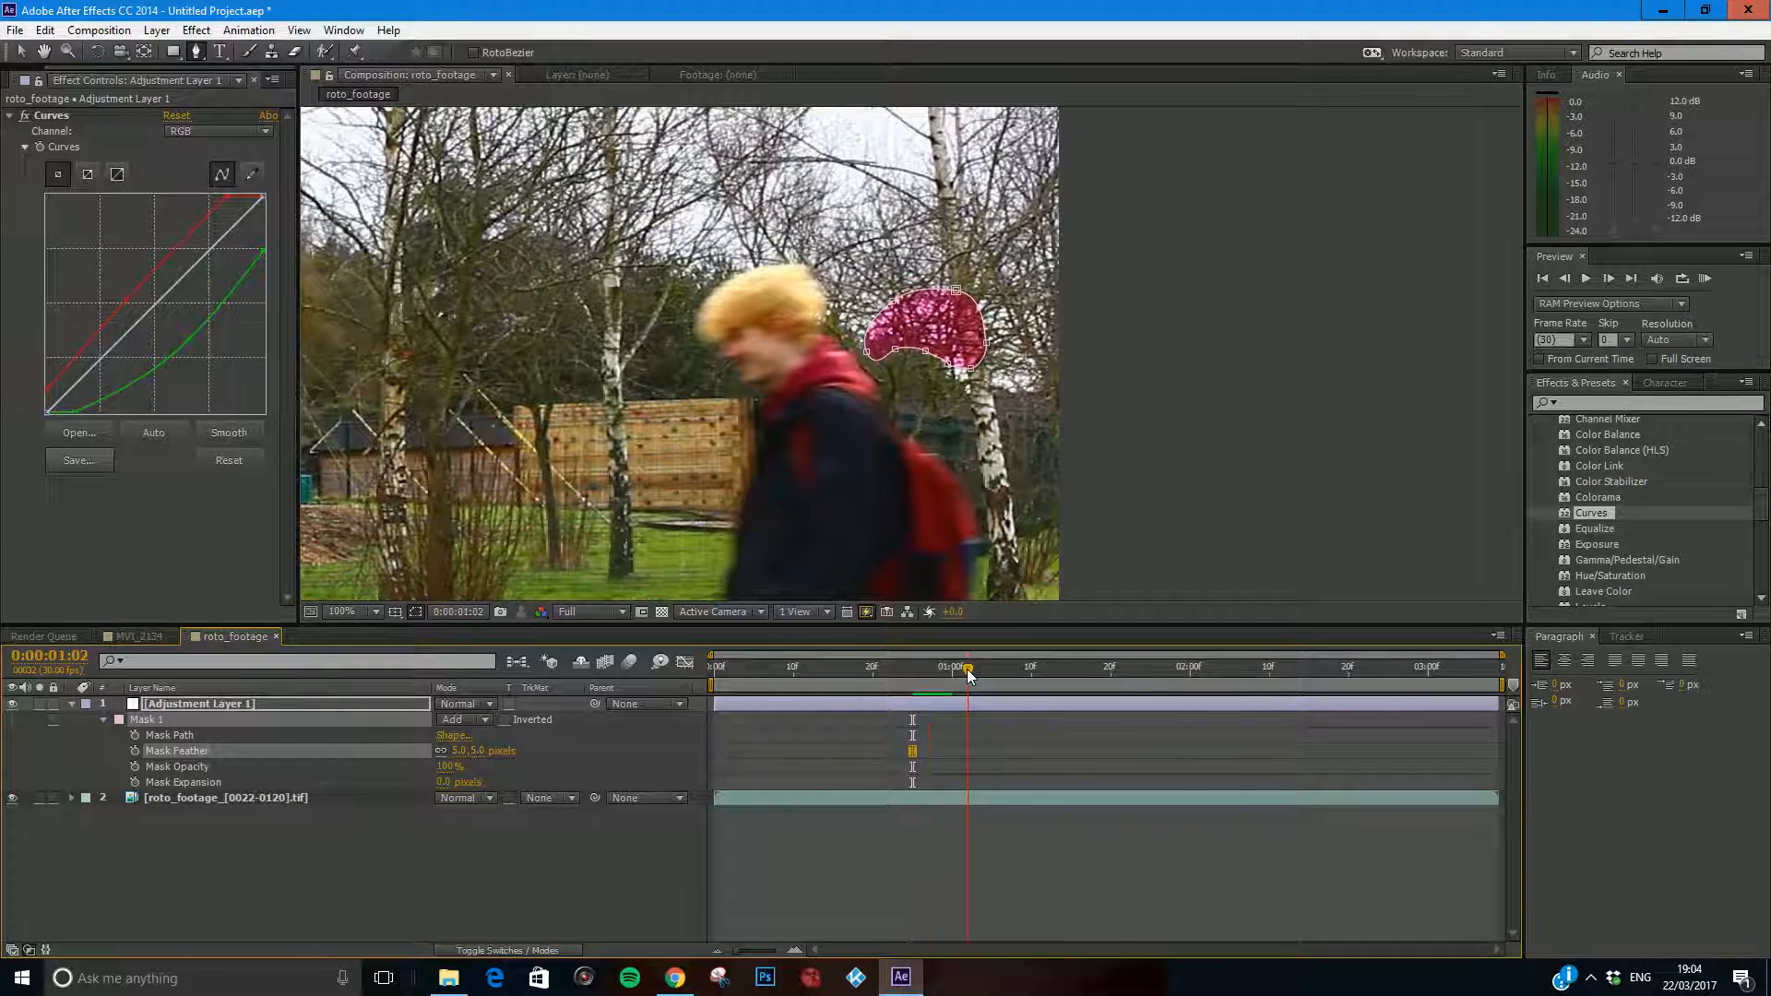
mouse_move(966, 668)
left_mouse_down()
mouse_move(949, 677)
mouse_move(1009, 672)
mouse_move(970, 676)
left_mouse_up()
left_click_drag(970, 668, 911, 684)
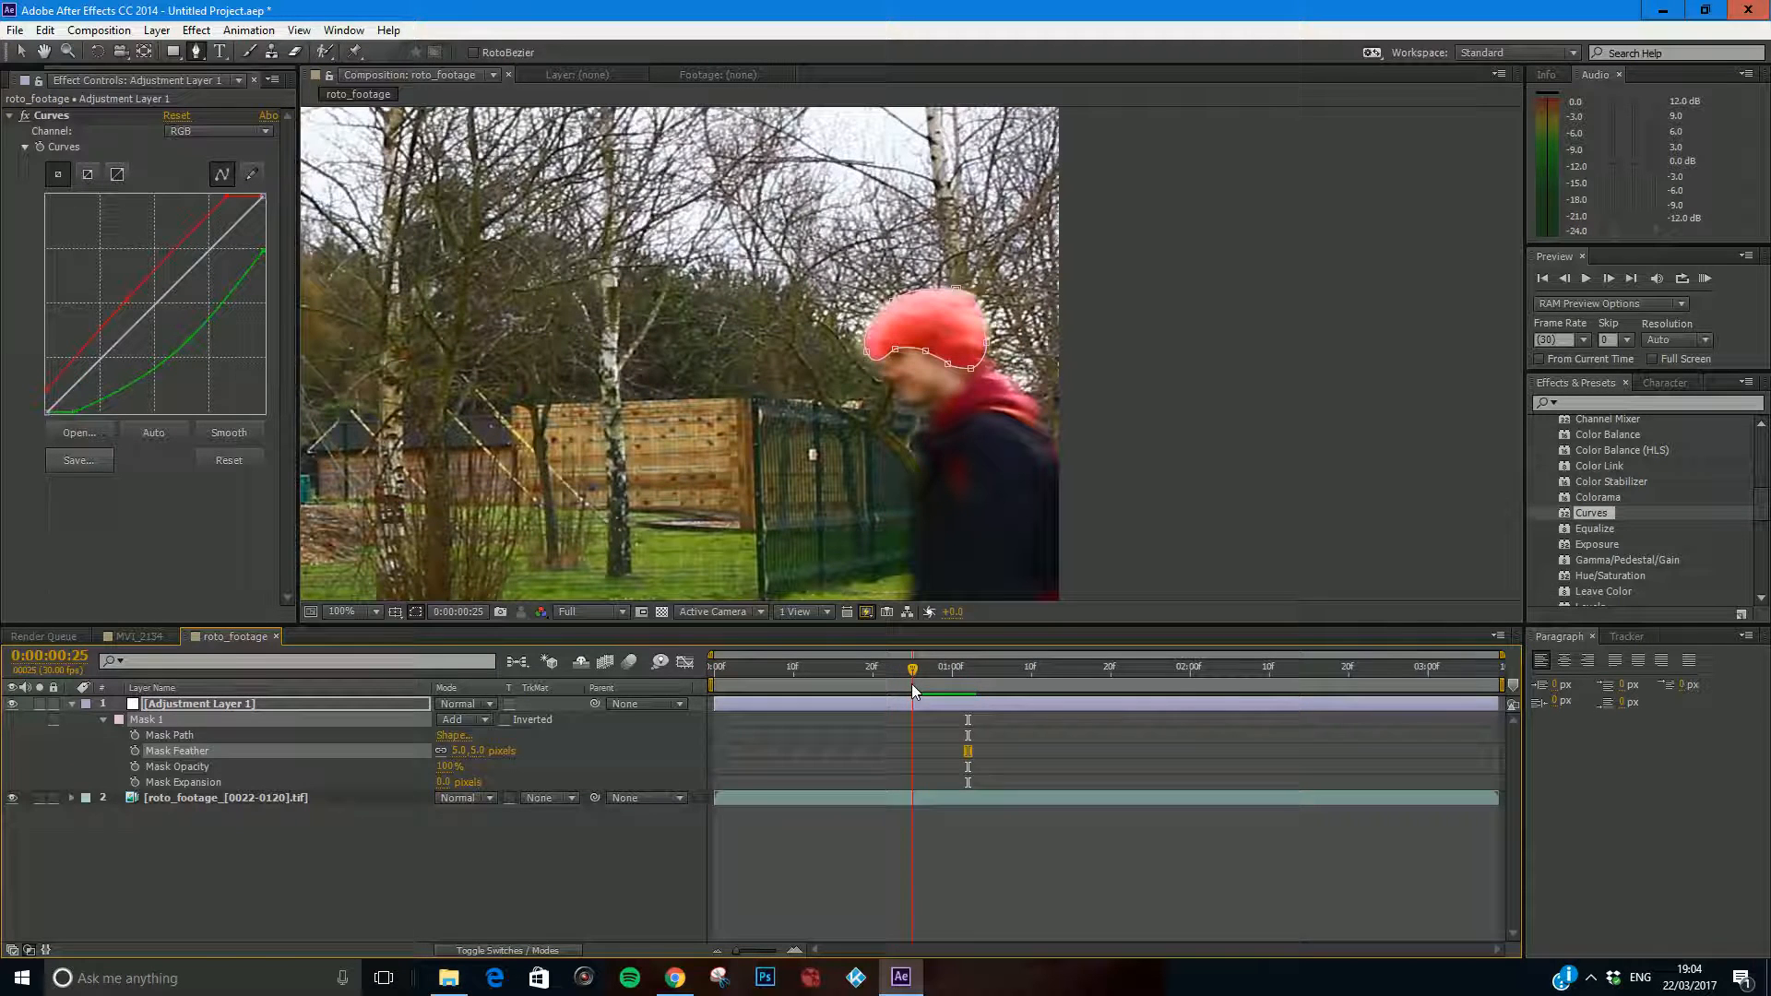
left_click(134, 736)
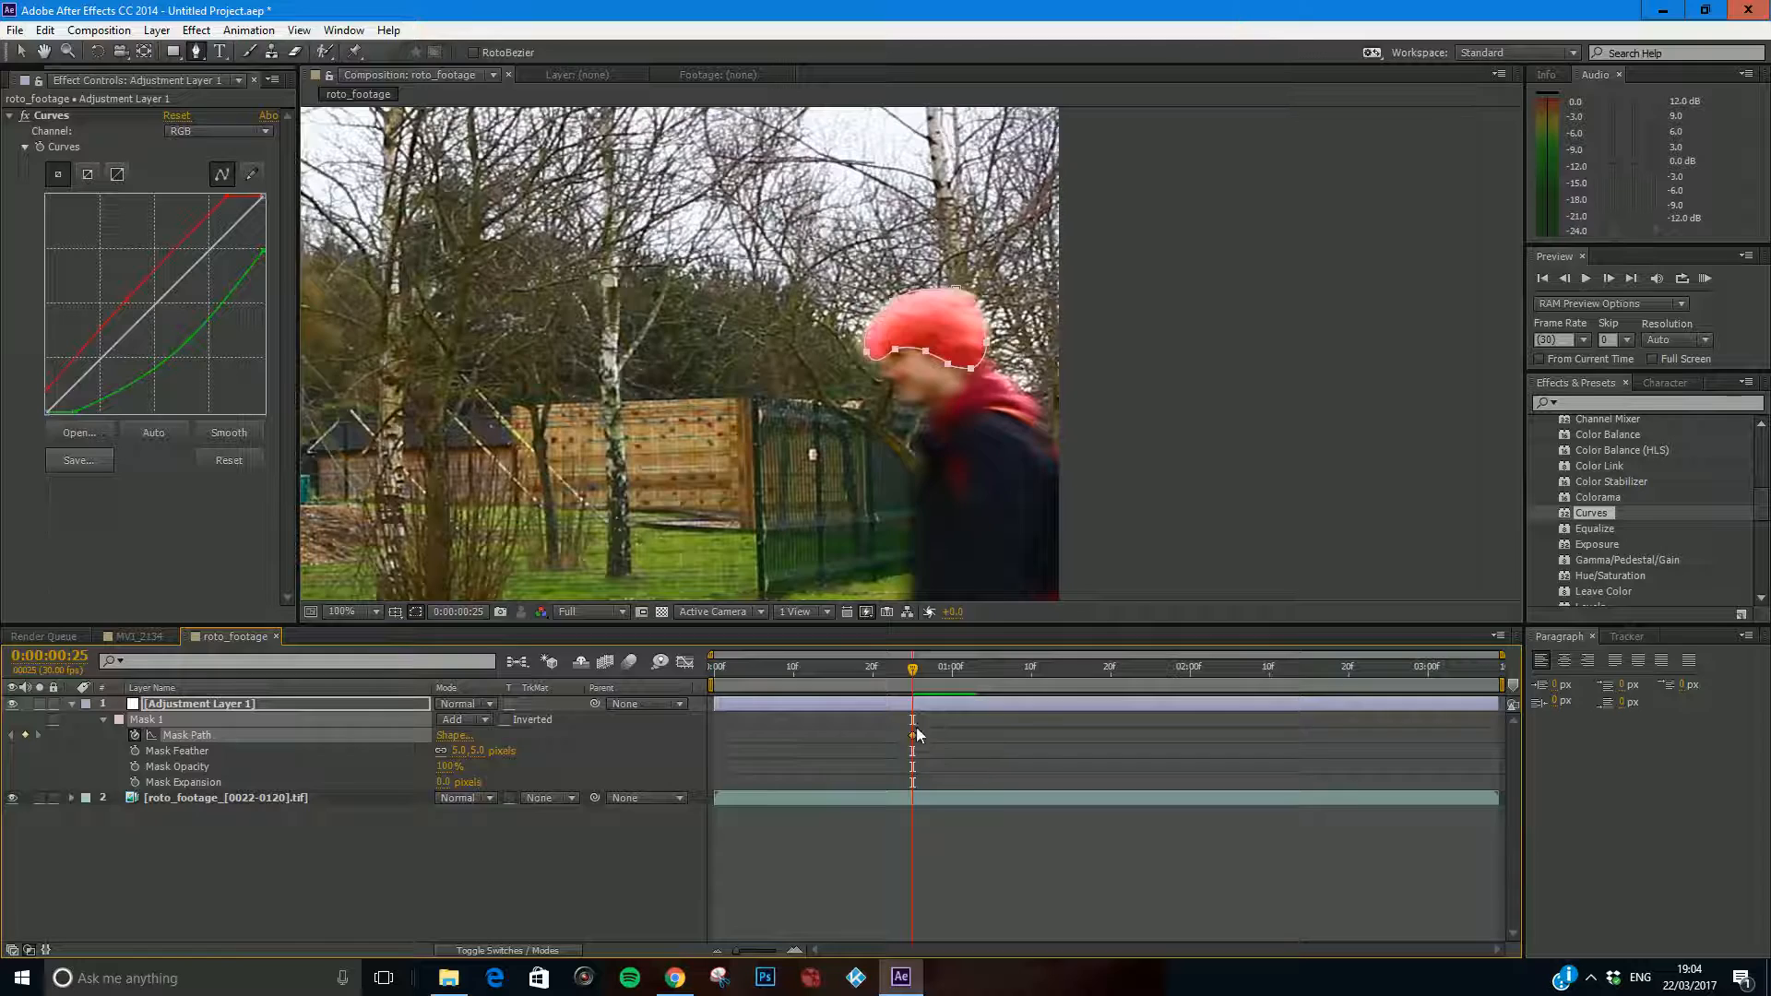
Go to 0:00:01:01 and move the whole hair mask onto the walking figure's head.
mouse_move(911, 671)
left_mouse_down()
mouse_move(798, 682)
mouse_move(909, 684)
left_mouse_up()
left_click_drag(911, 668, 958, 678)
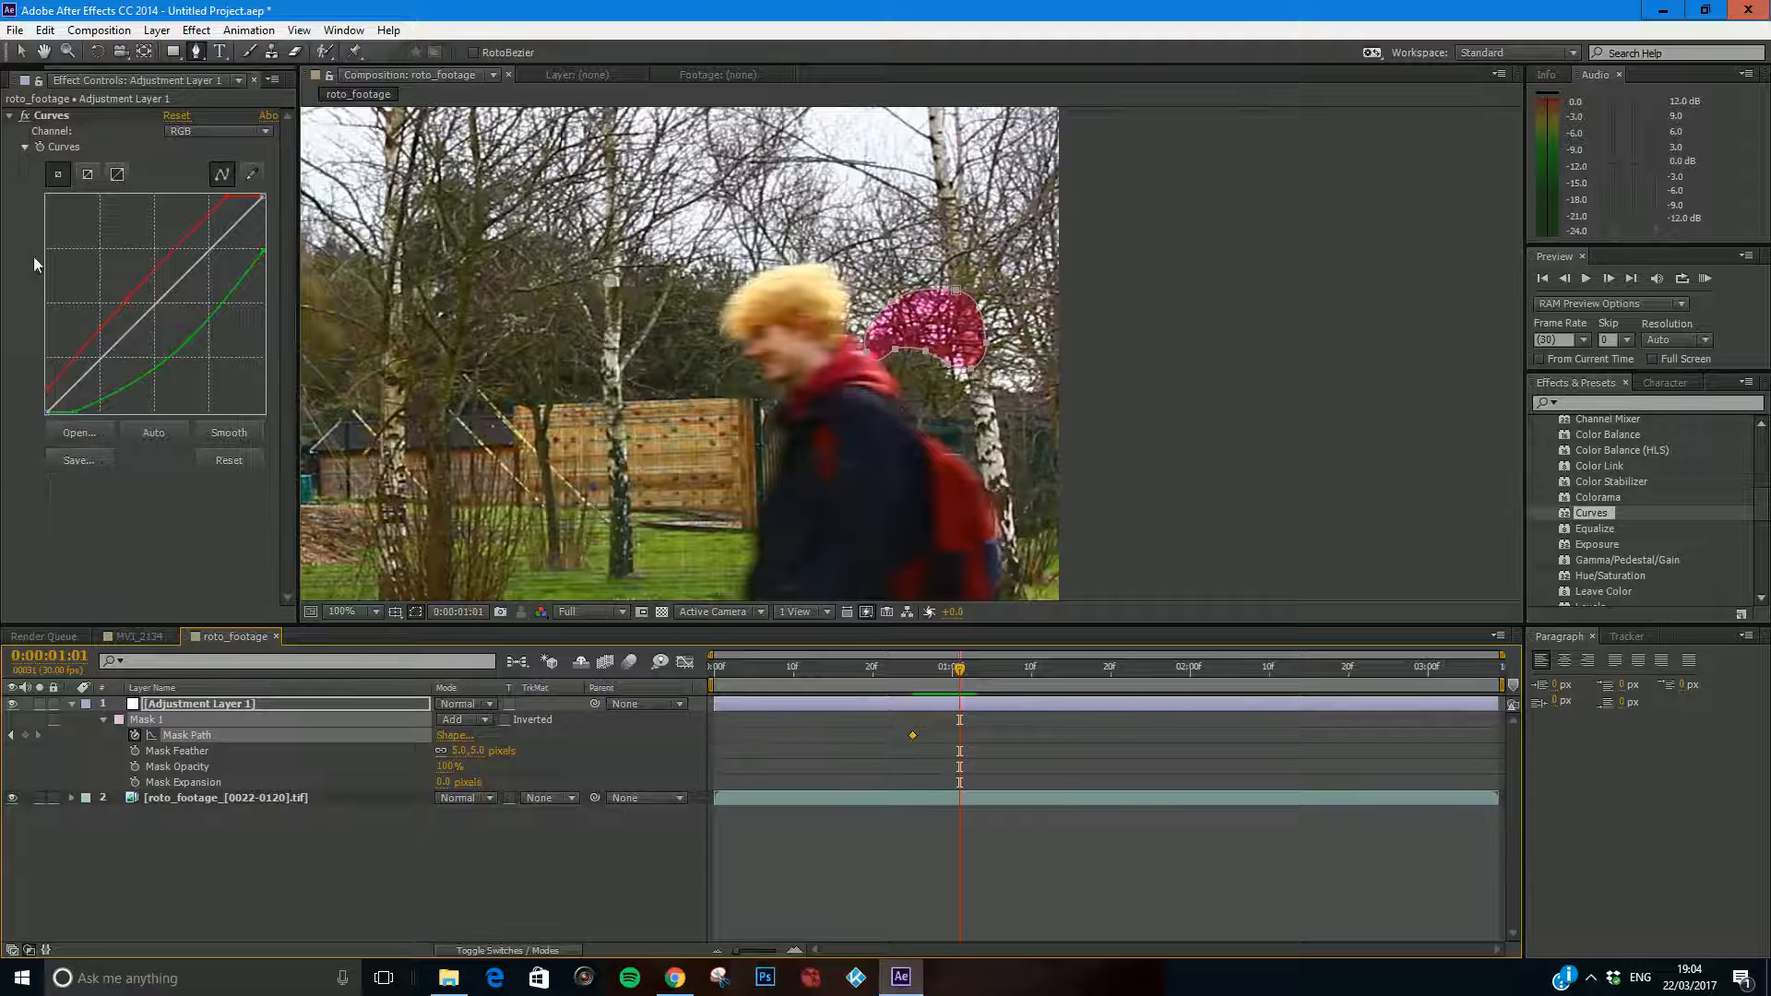
left_click(22, 52)
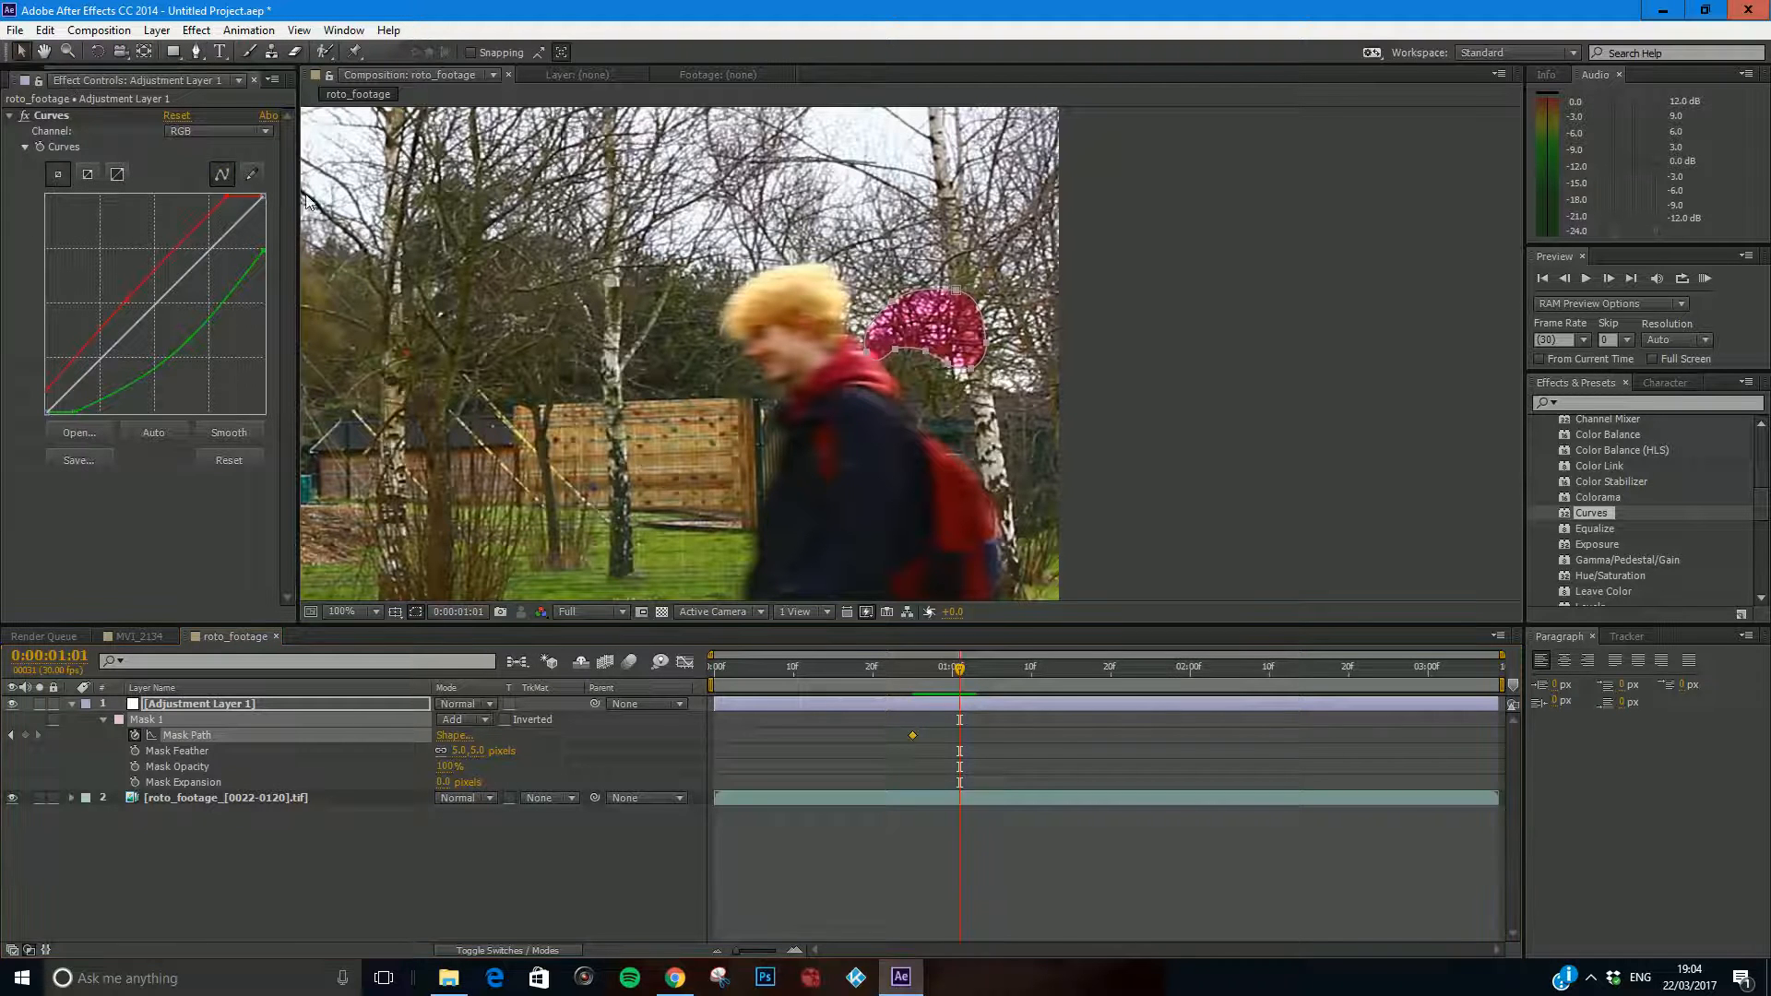
left_click_drag(899, 355, 758, 331)
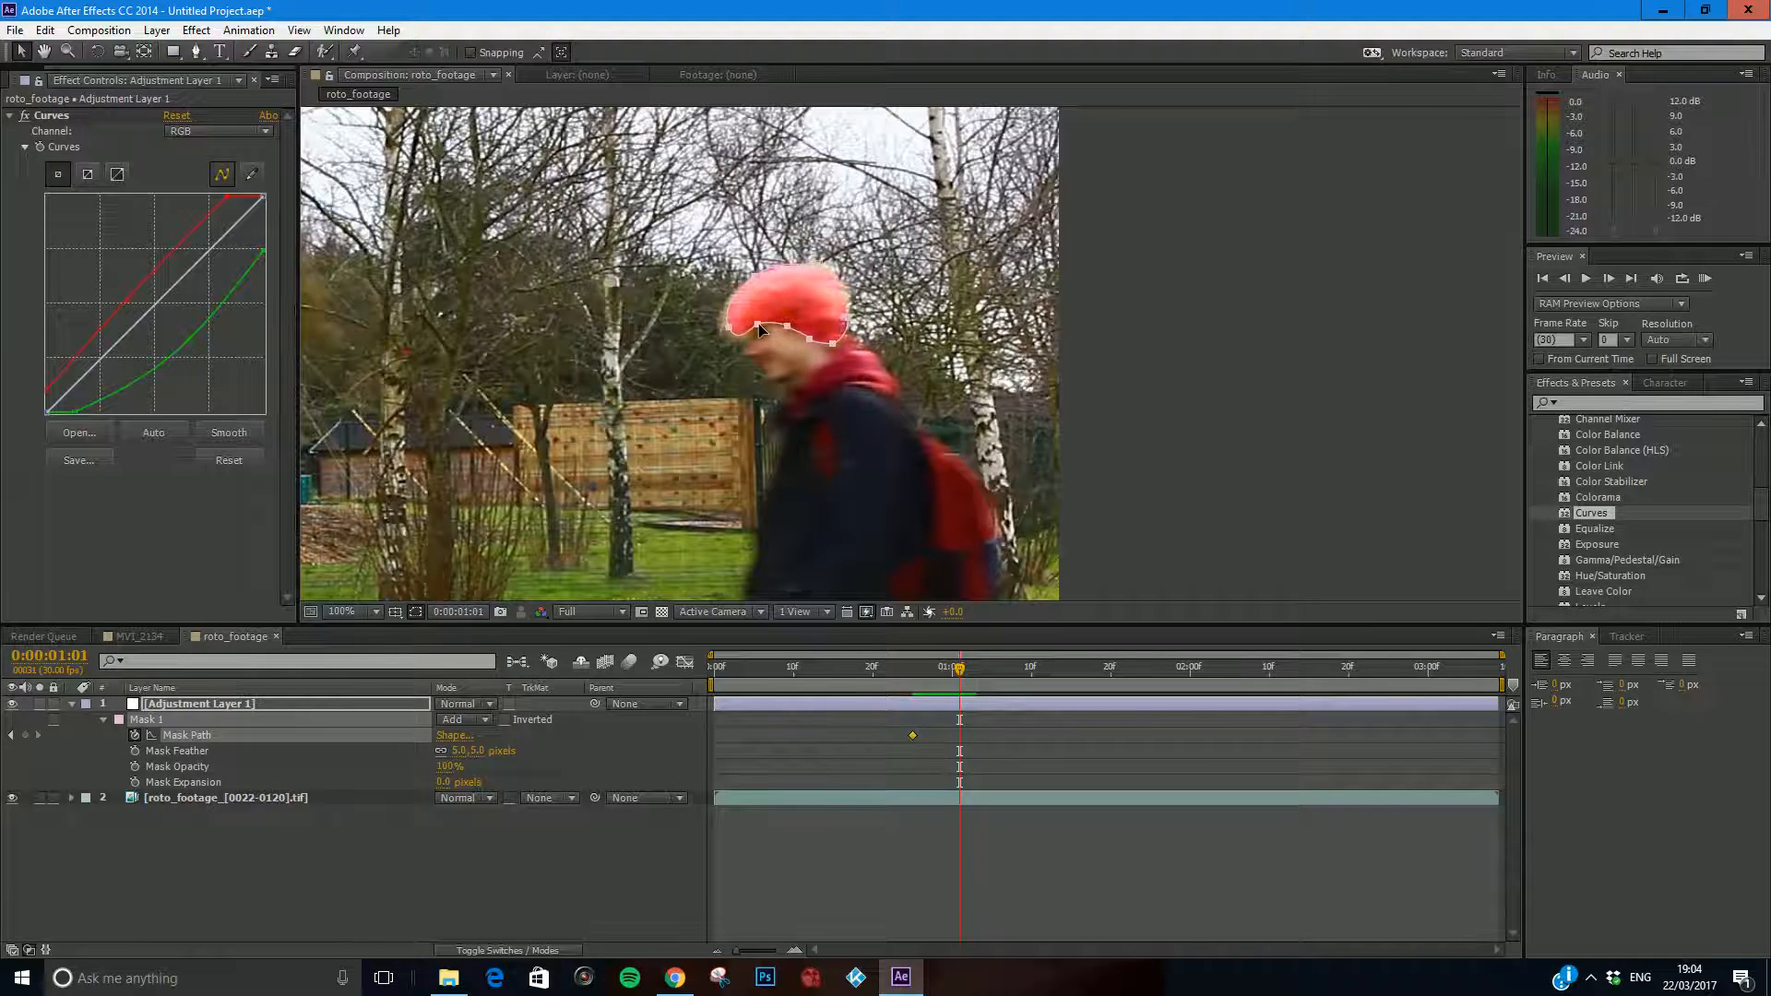
Adjust the mask points and curve handles at 0:00:01:01 so the outline follows the hair's edges.
key("period")
left_click_drag(636, 369, 870, 400)
left_click(786, 397)
left_click(780, 336)
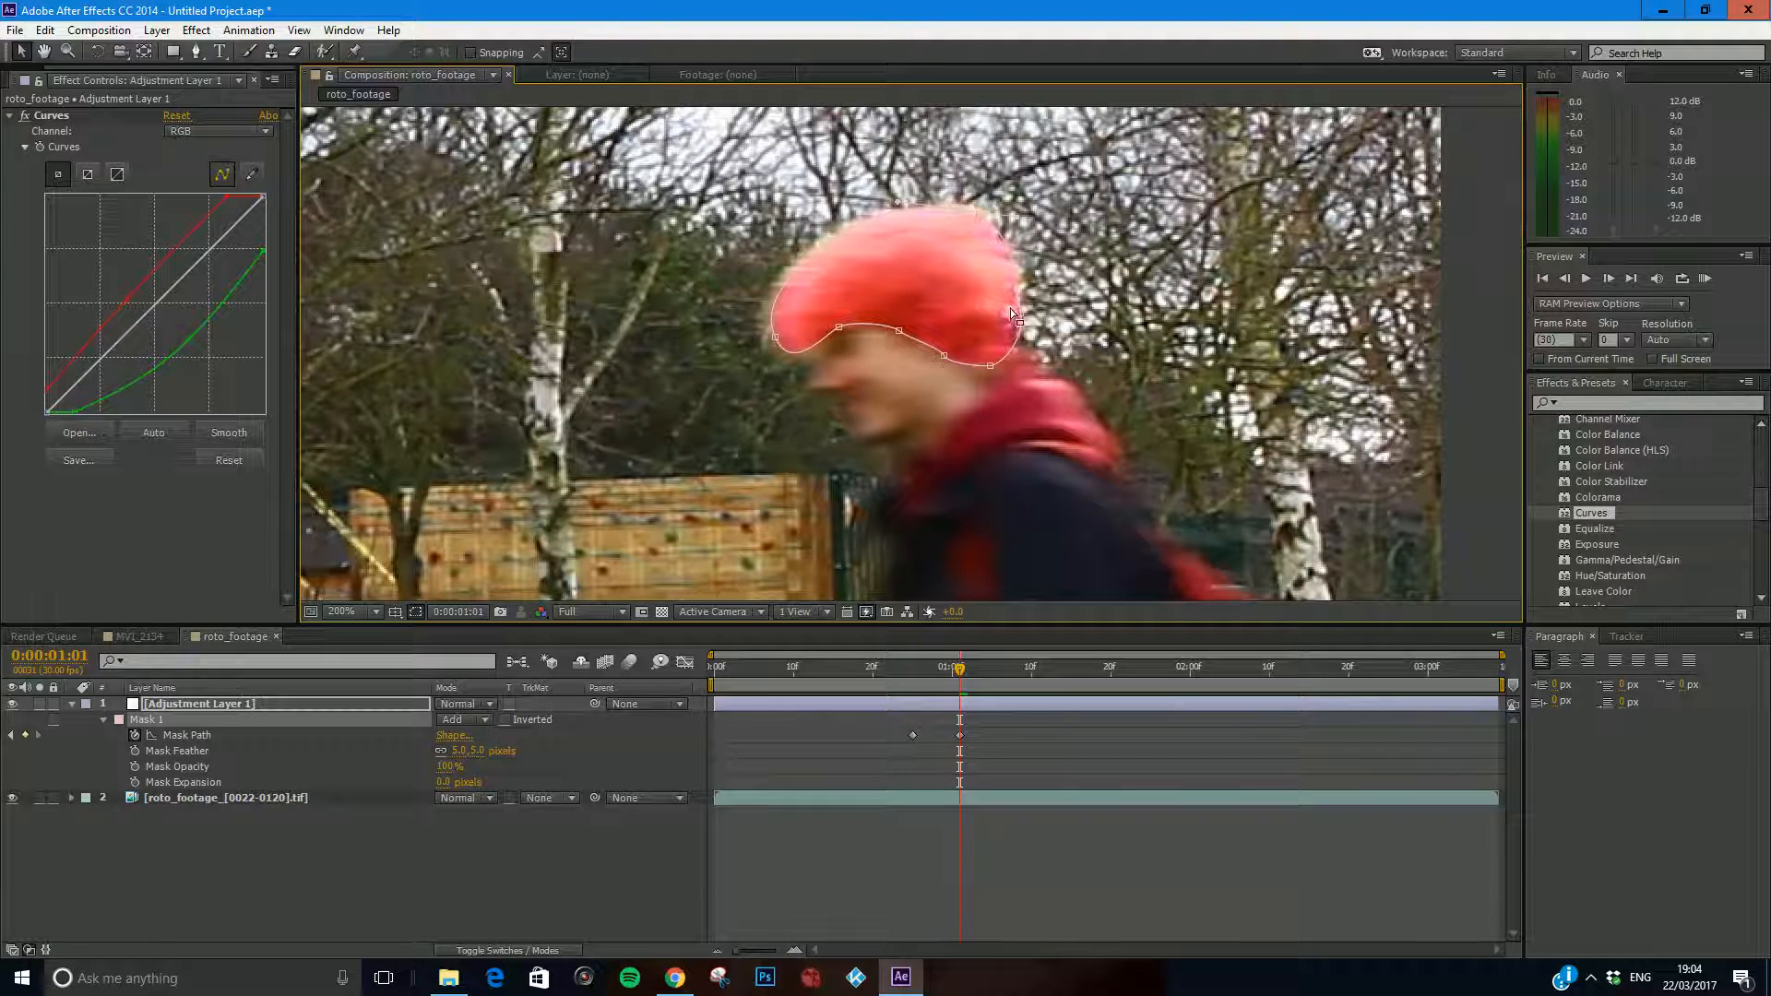
mouse_move(1022, 318)
left_mouse_down()
mouse_move(992, 304)
mouse_move(1011, 302)
left_mouse_up()
left_click_drag(995, 360, 764, 267)
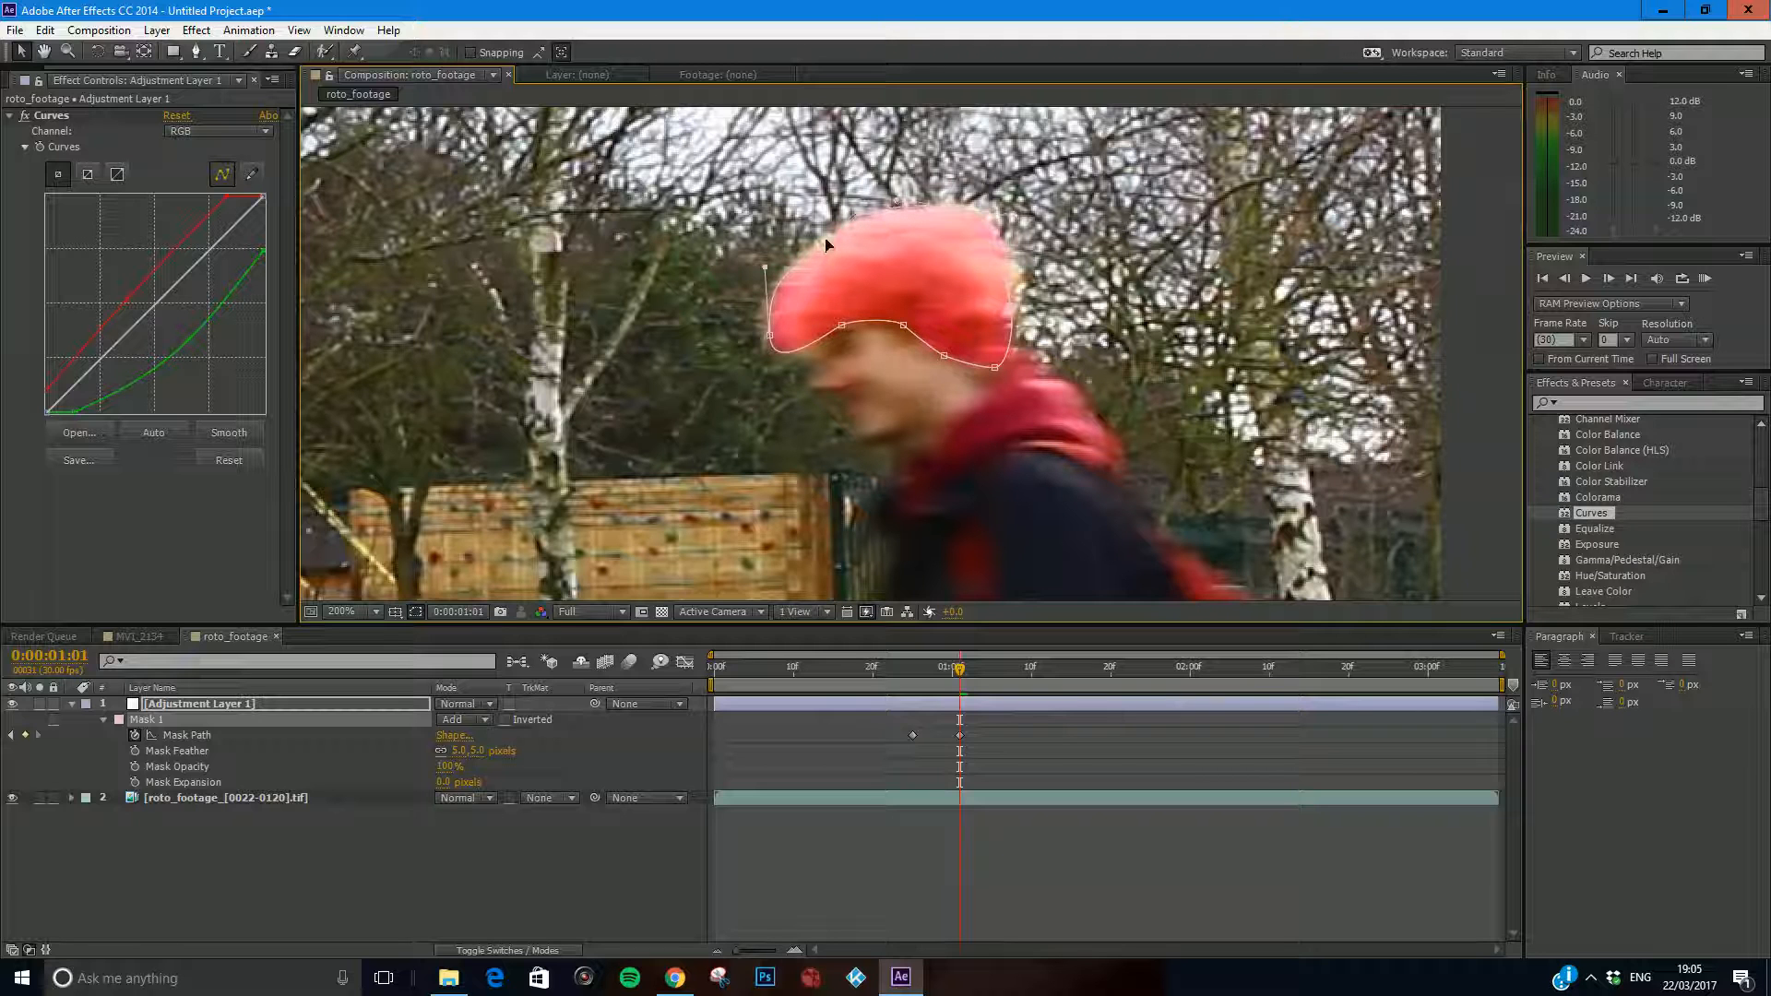
left_click(933, 169)
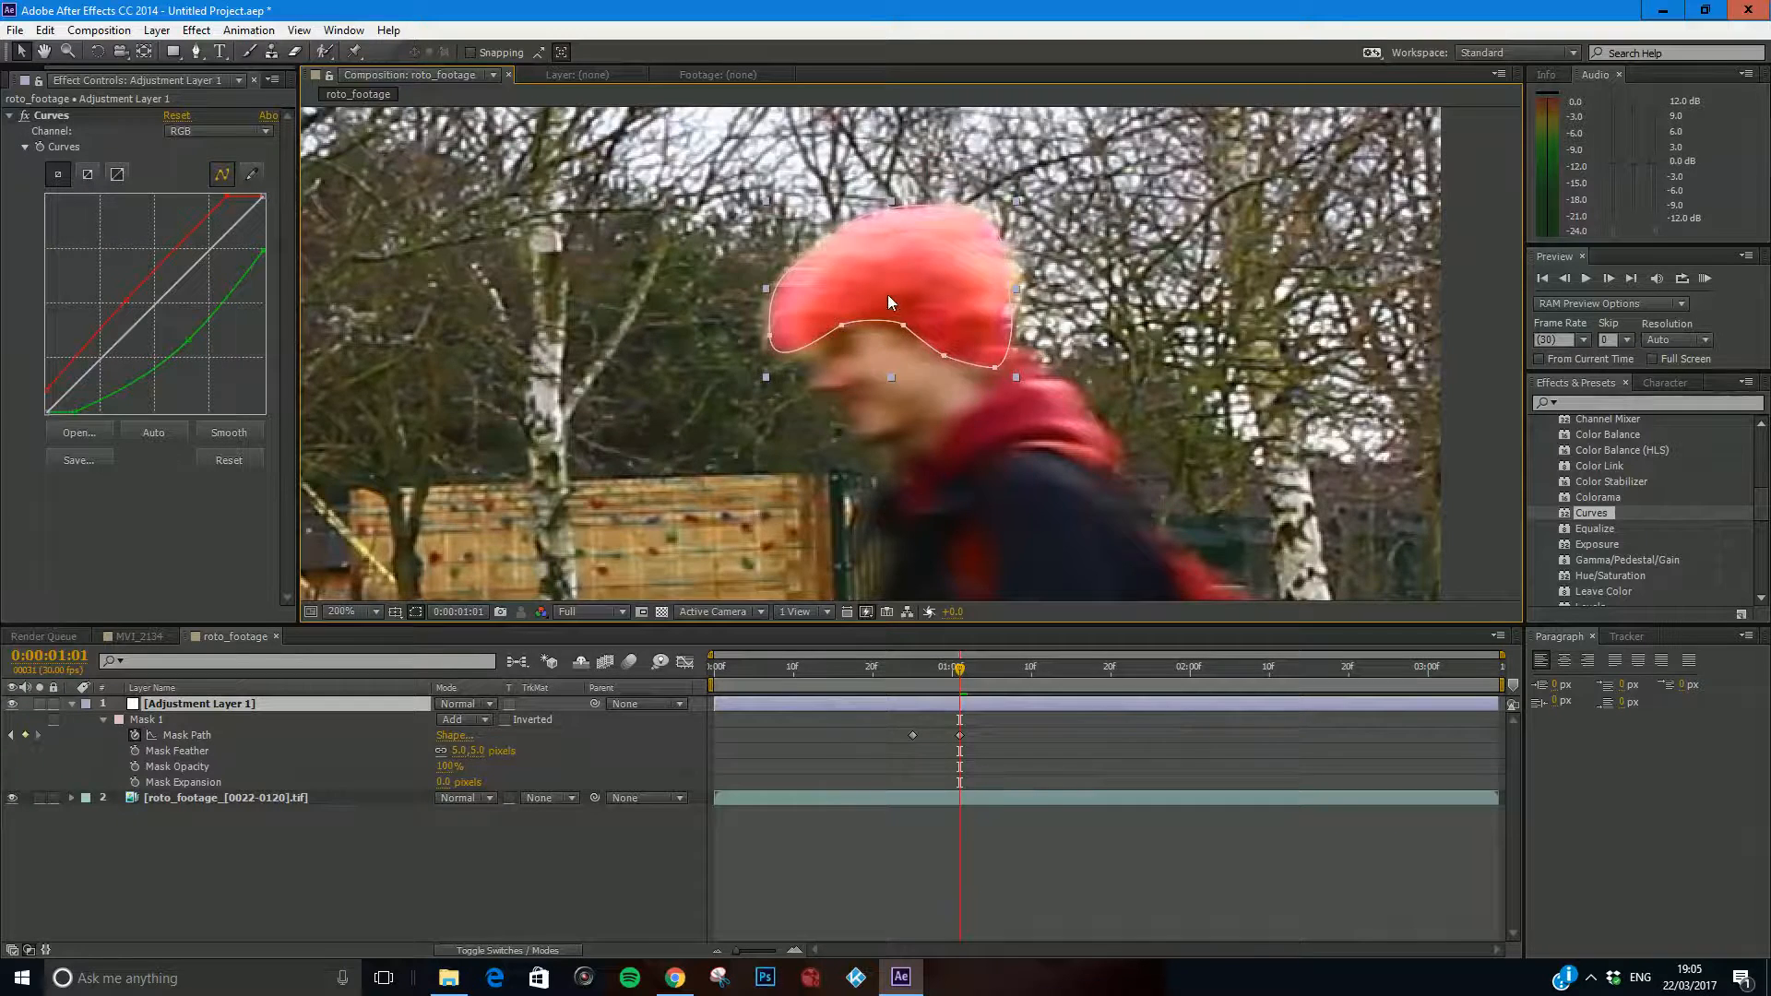
Change the outline colour of Mask 1 to blue.
scroll(888, 295, "down", 3)
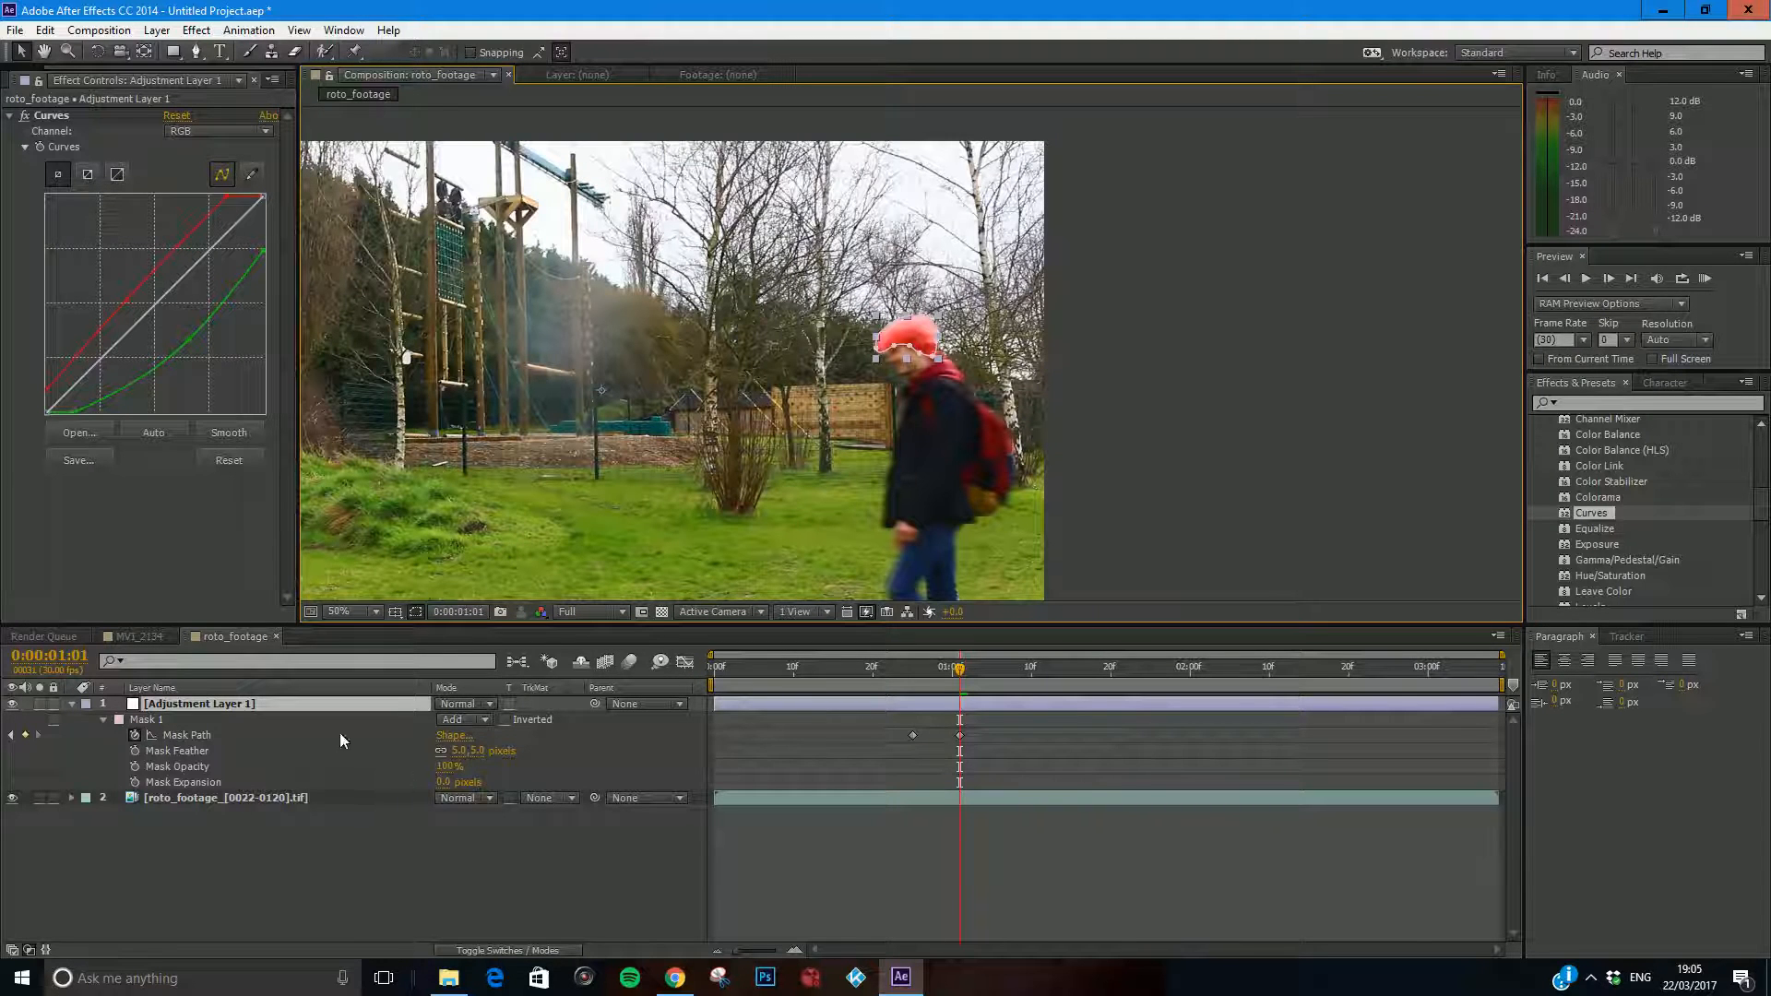
left_click(118, 721)
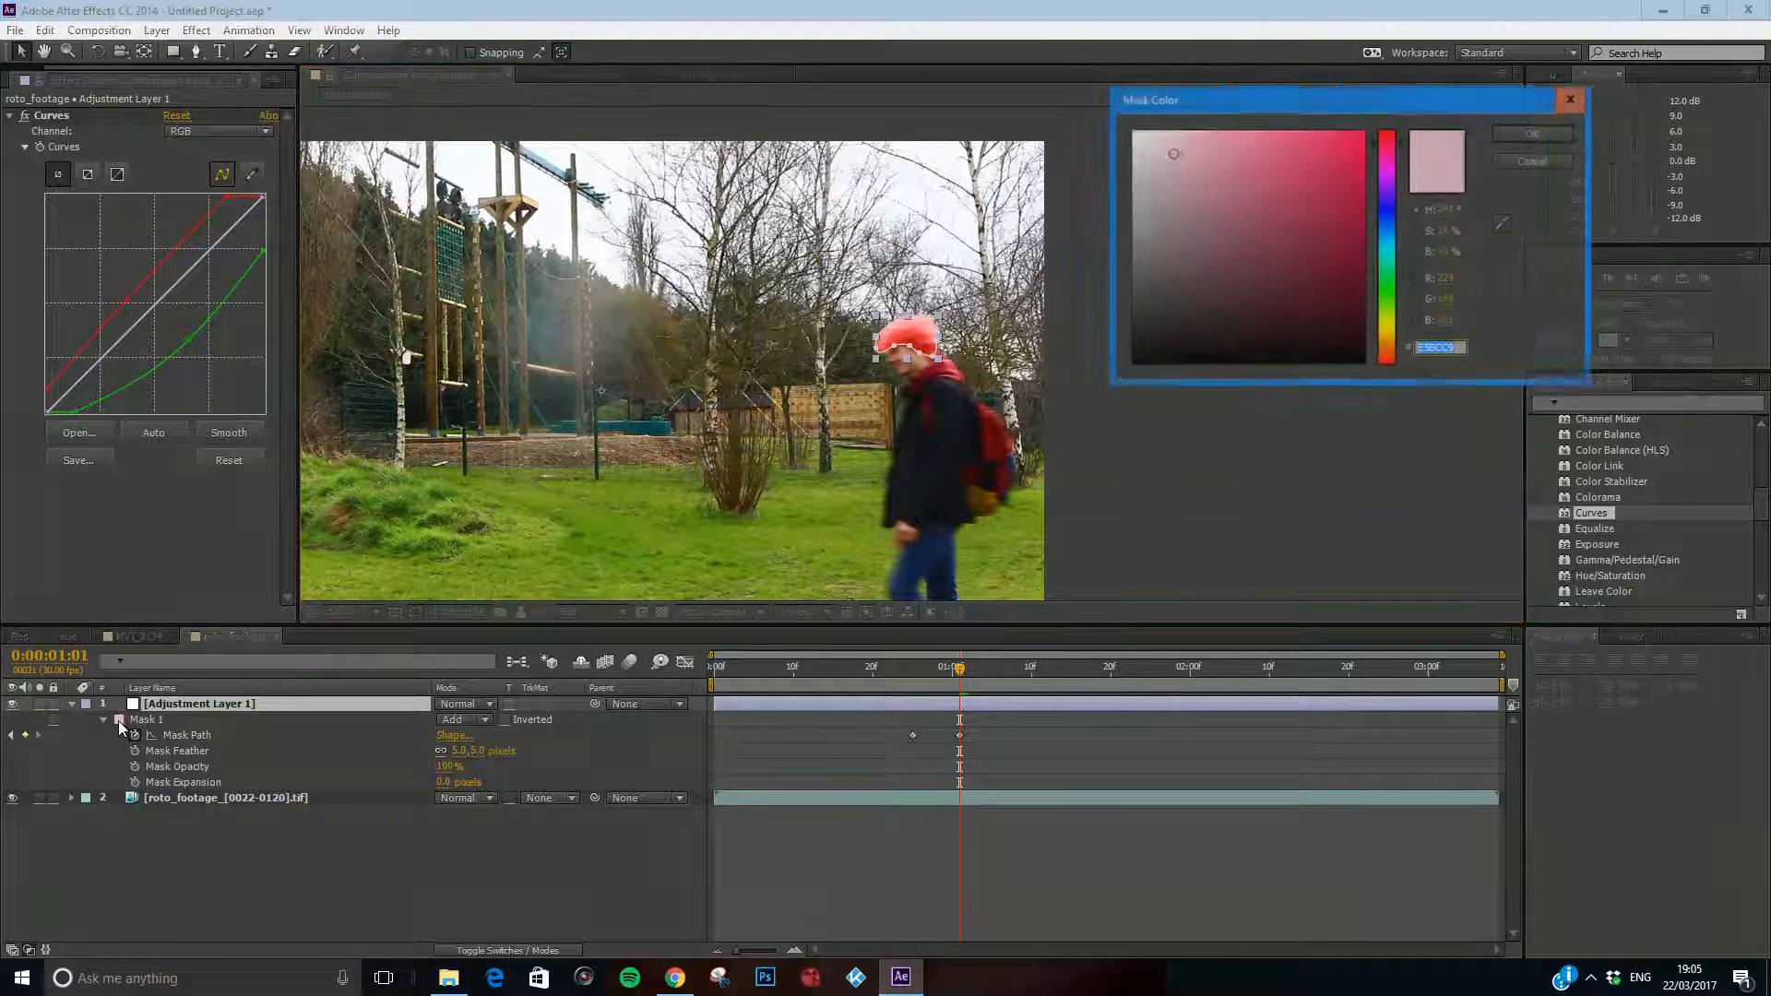
left_click(1259, 252)
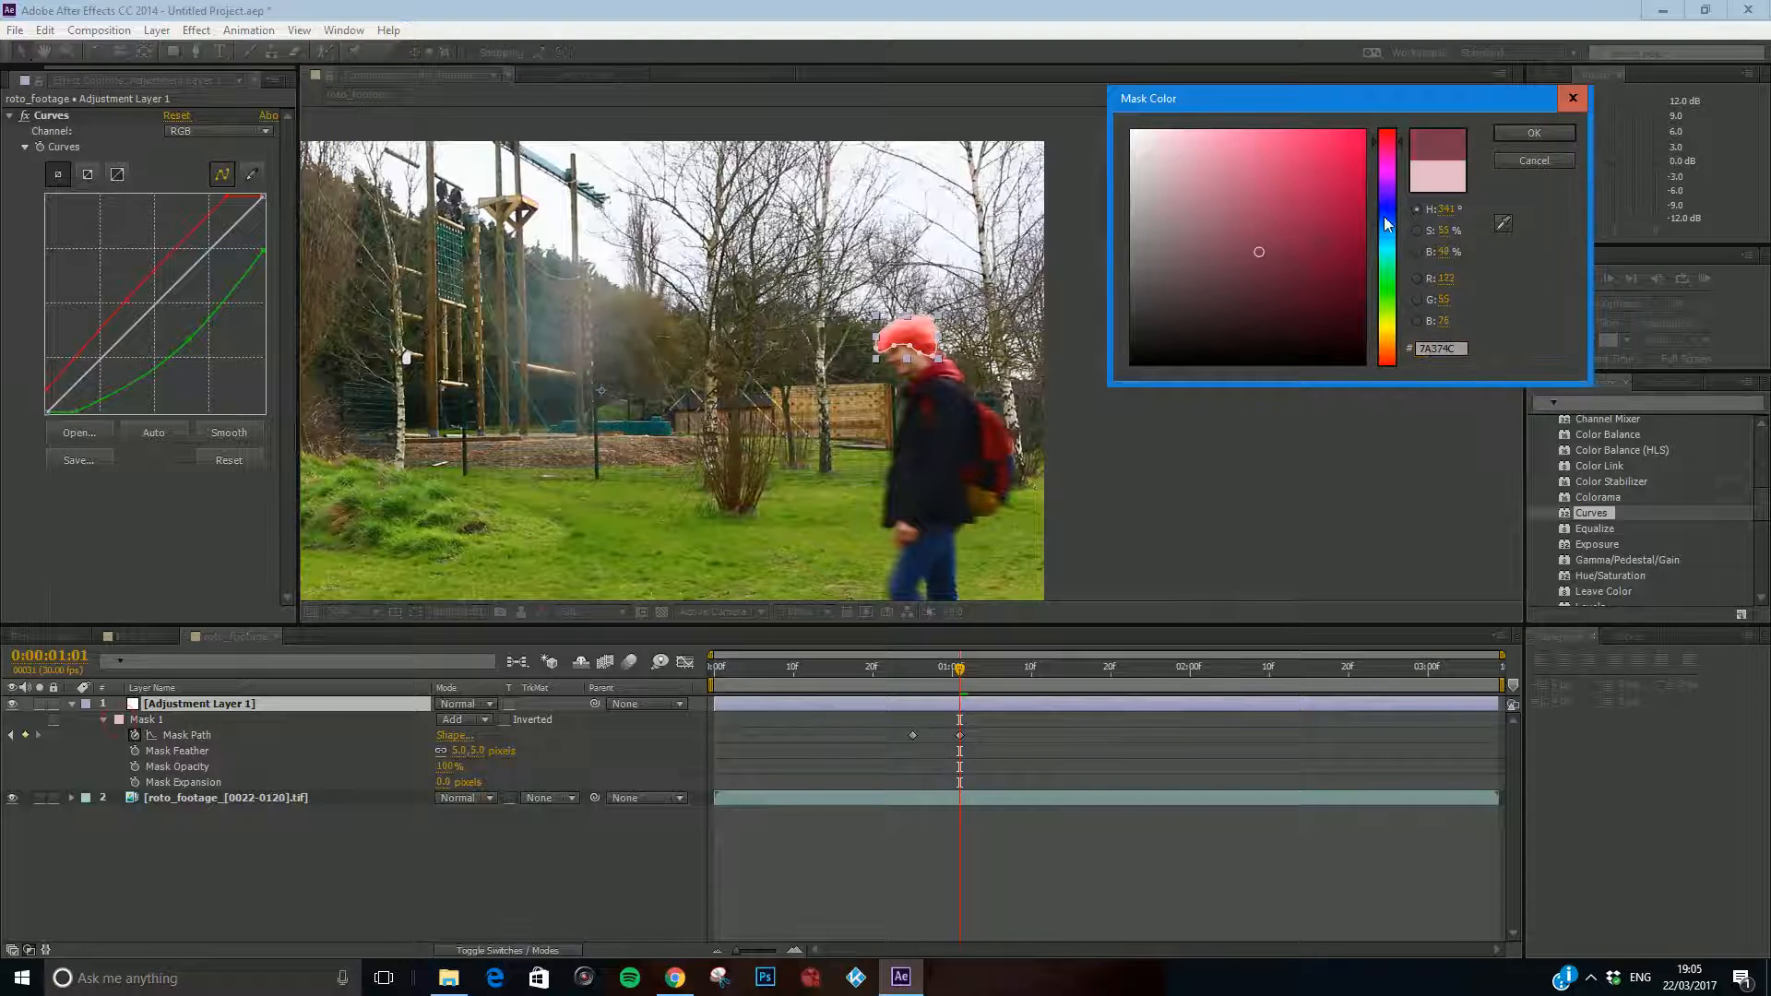
left_click(1395, 296)
left_click_drag(1395, 296, 1408, 109)
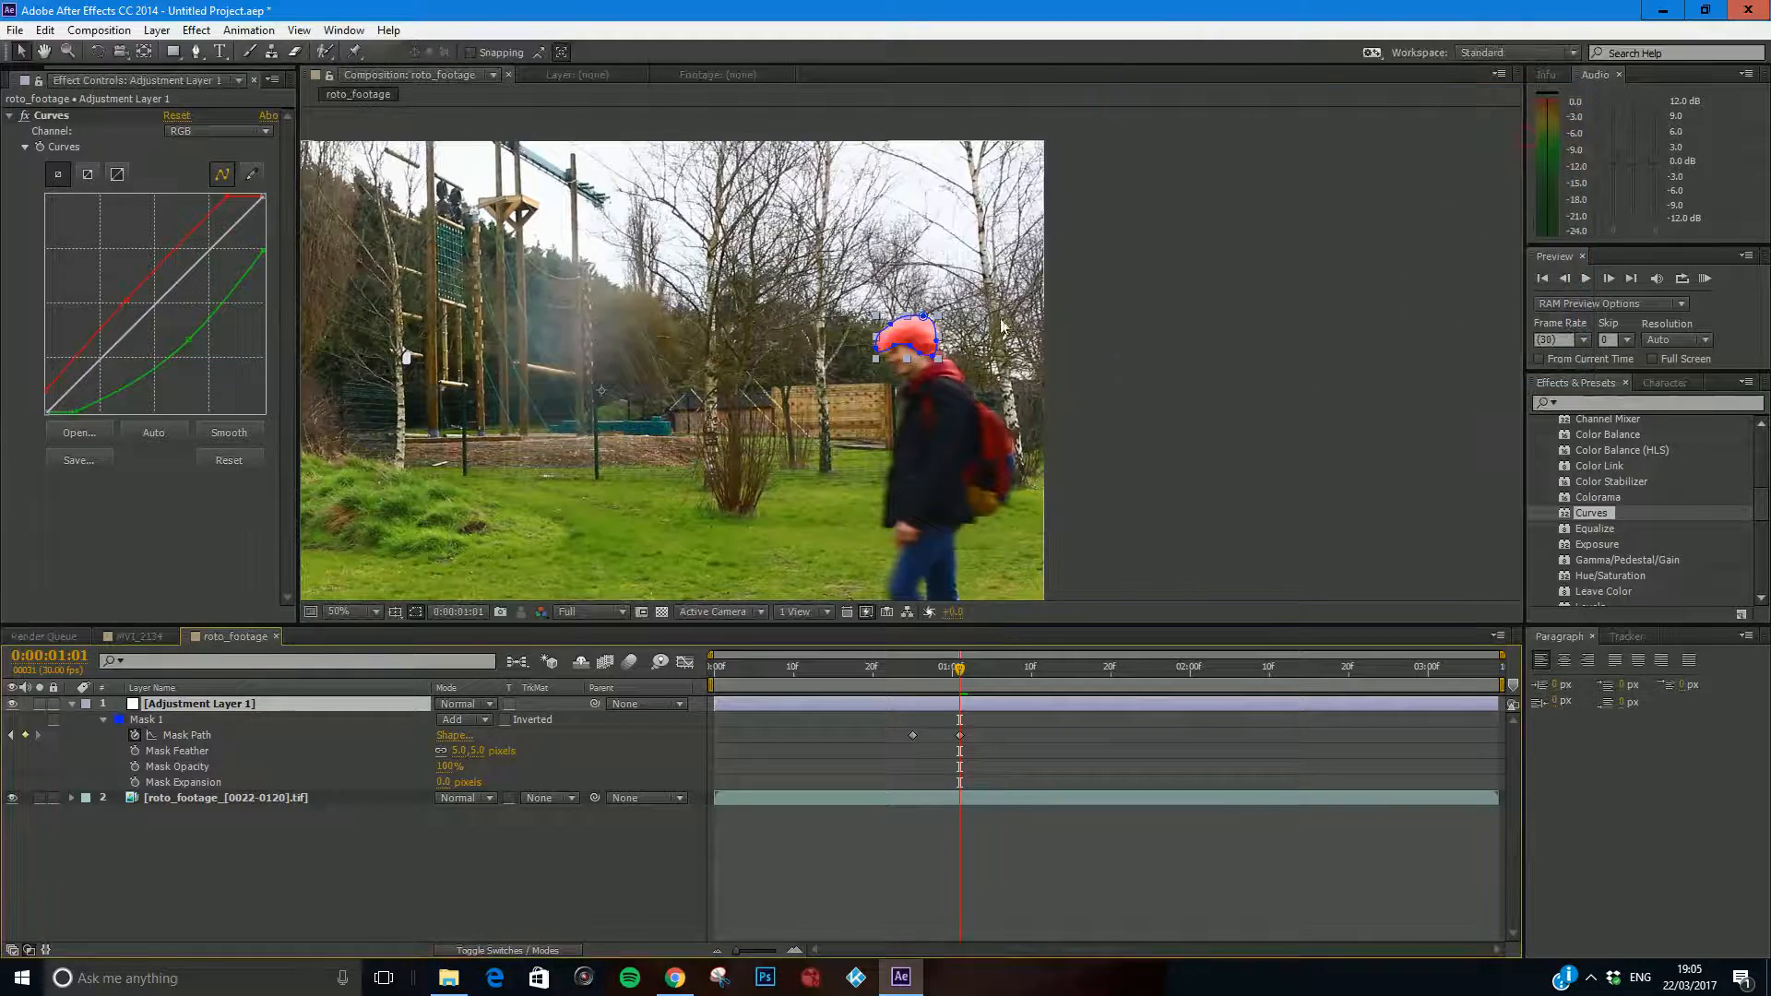
Advance the composition to 0:00:01:06, where the head has moved away from the mask.
scroll(938, 313, "up", 2)
scroll(938, 313, "down", 1)
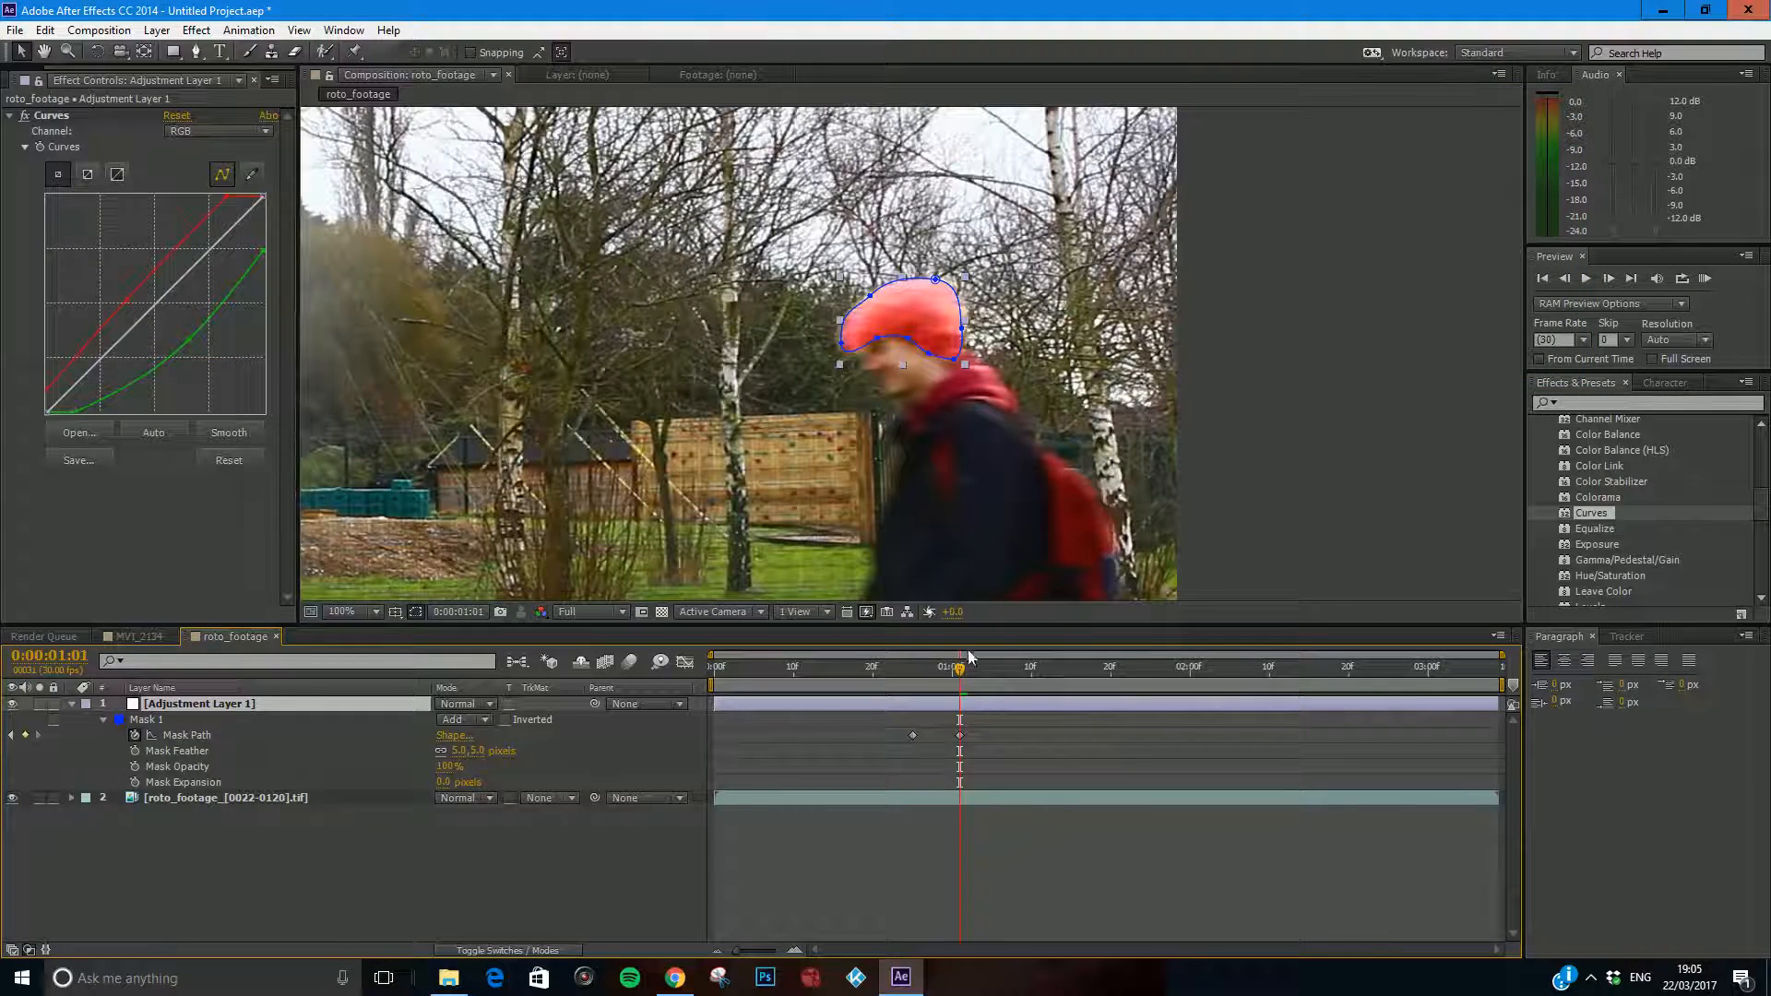
left_click_drag(961, 678, 999, 681)
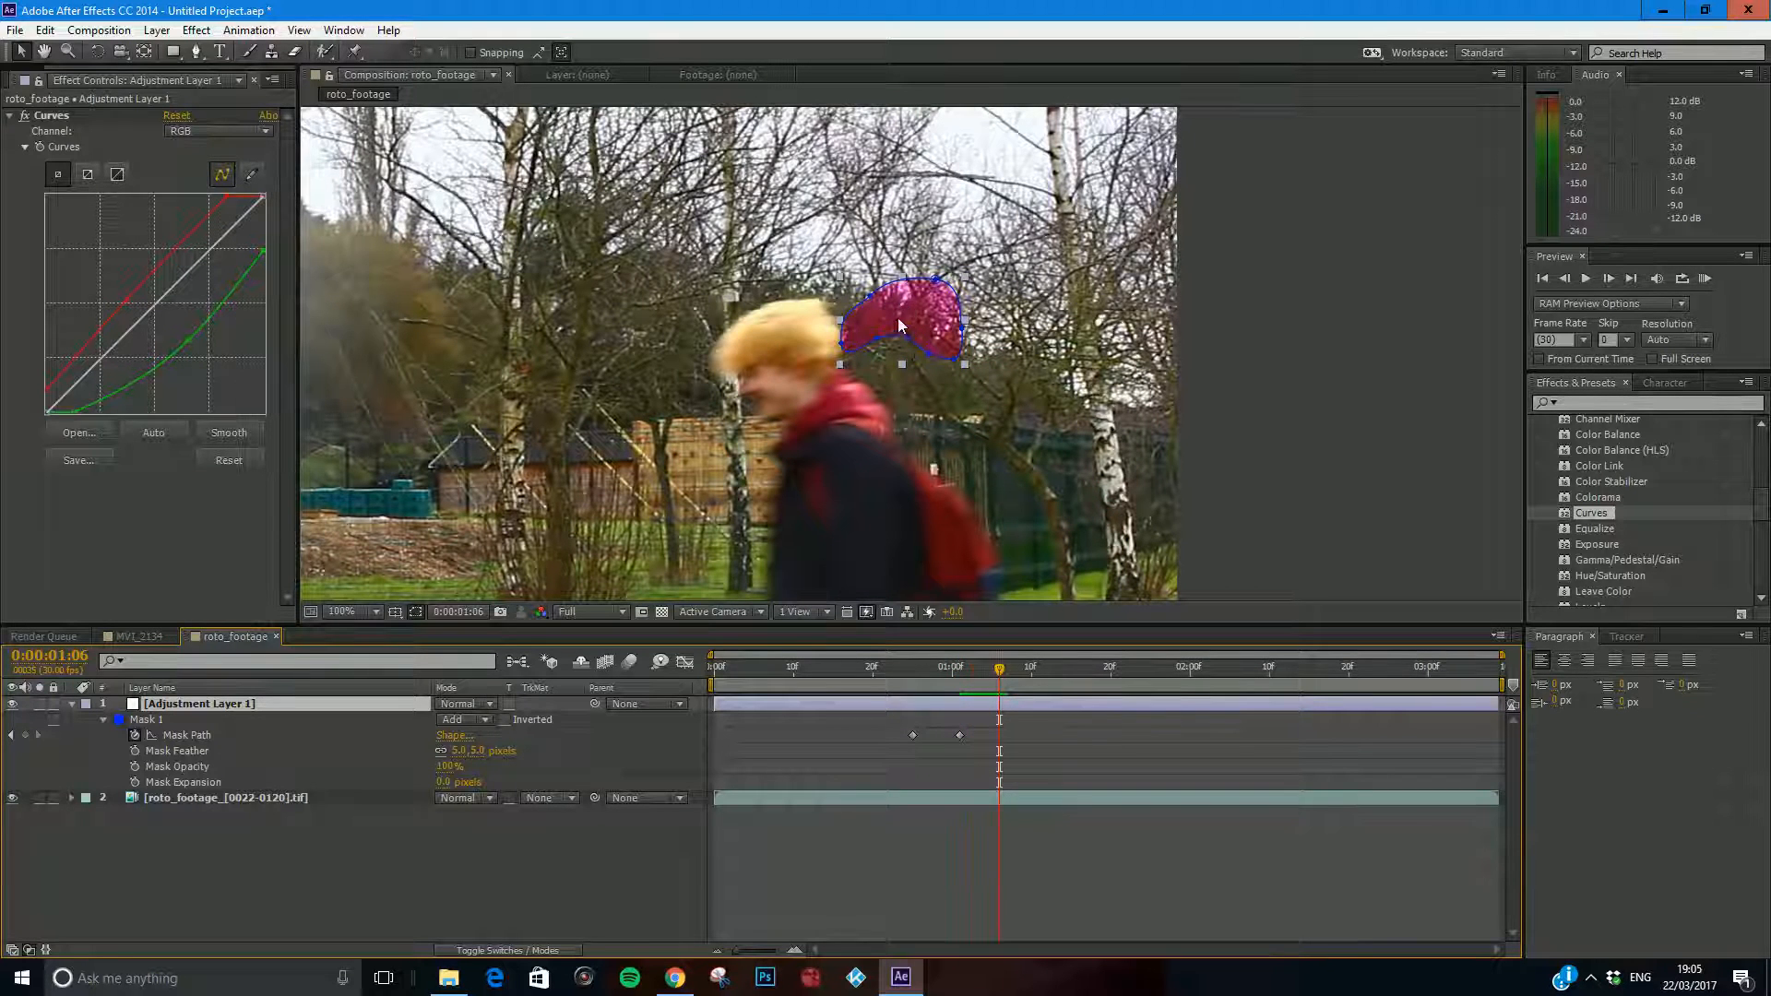
left_click_drag(908, 313, 783, 332)
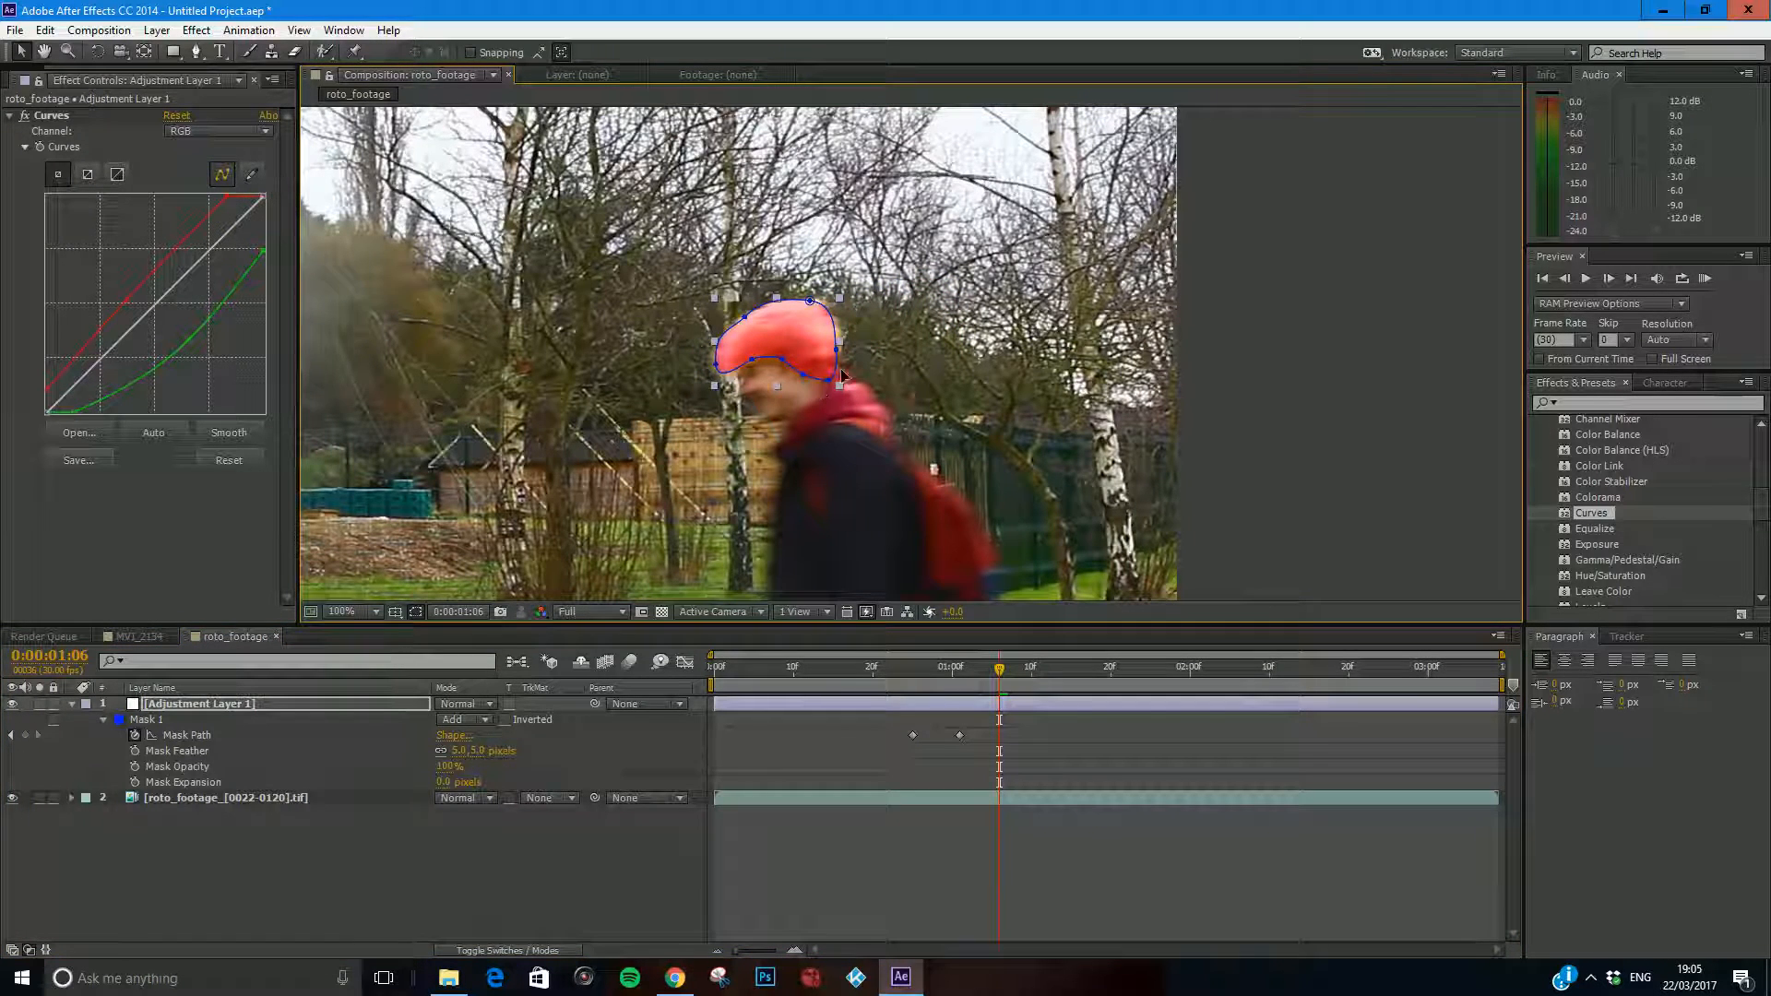
left_click_drag(715, 297, 666, 212)
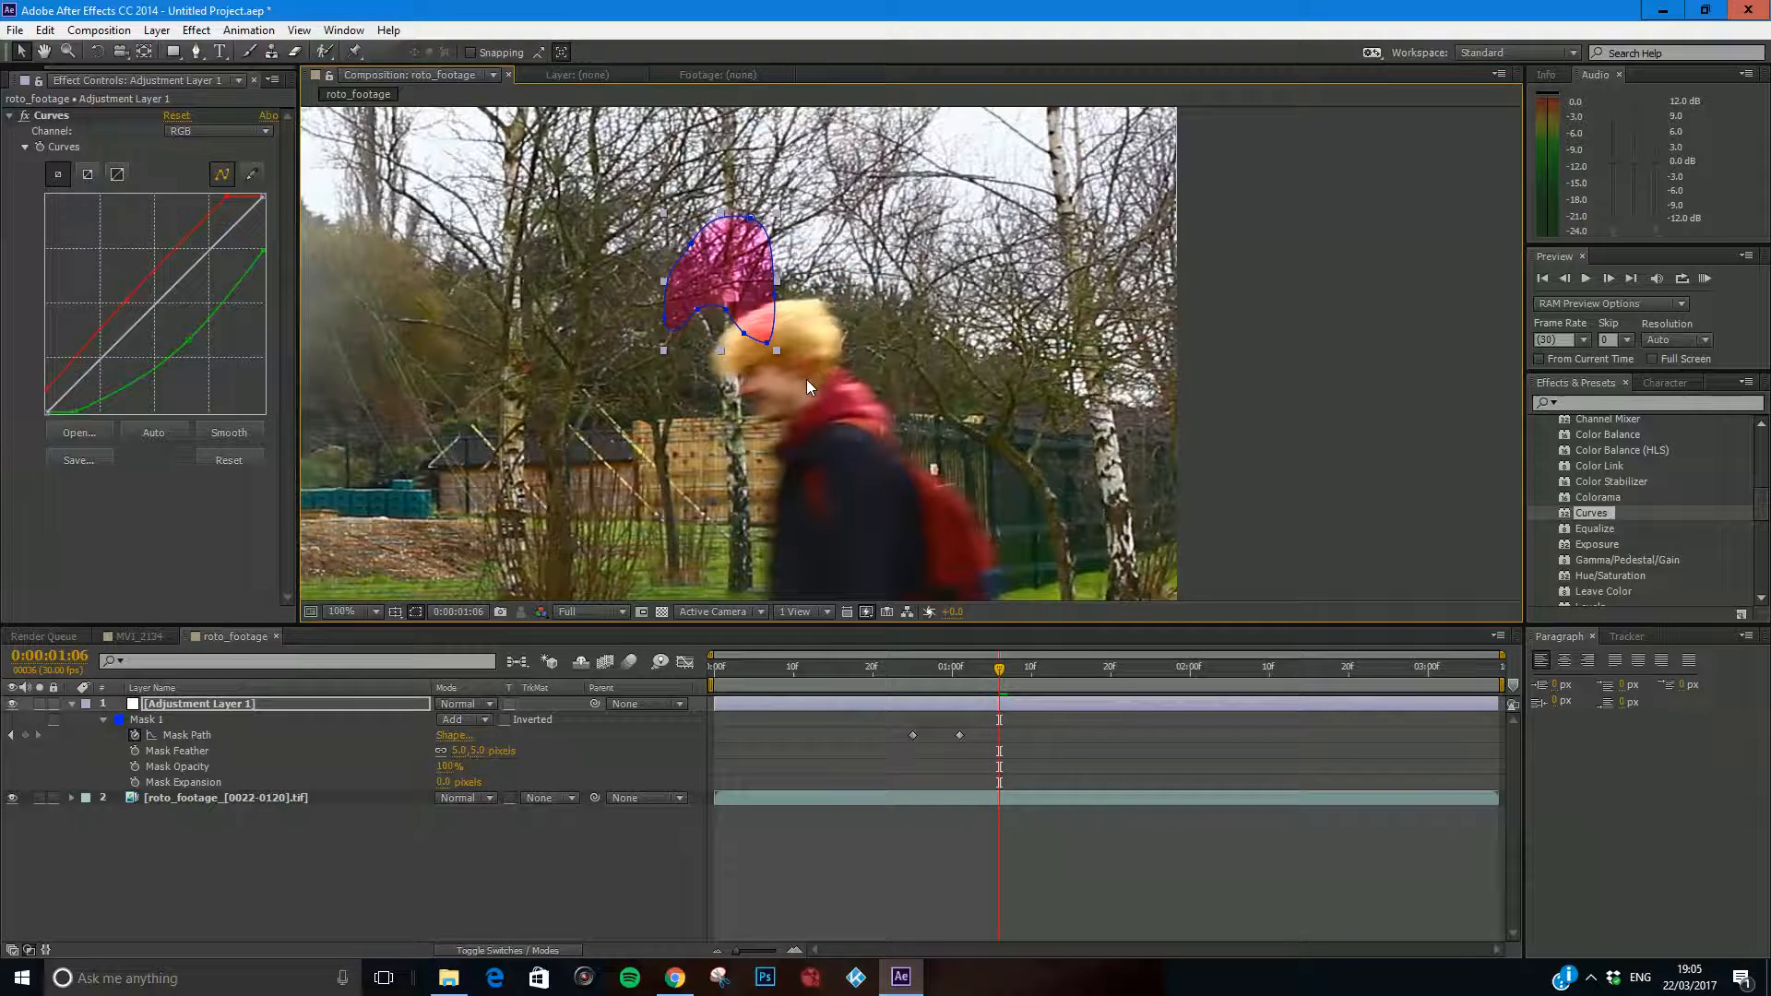
key("ctrl+z")
key("ctrl+z")
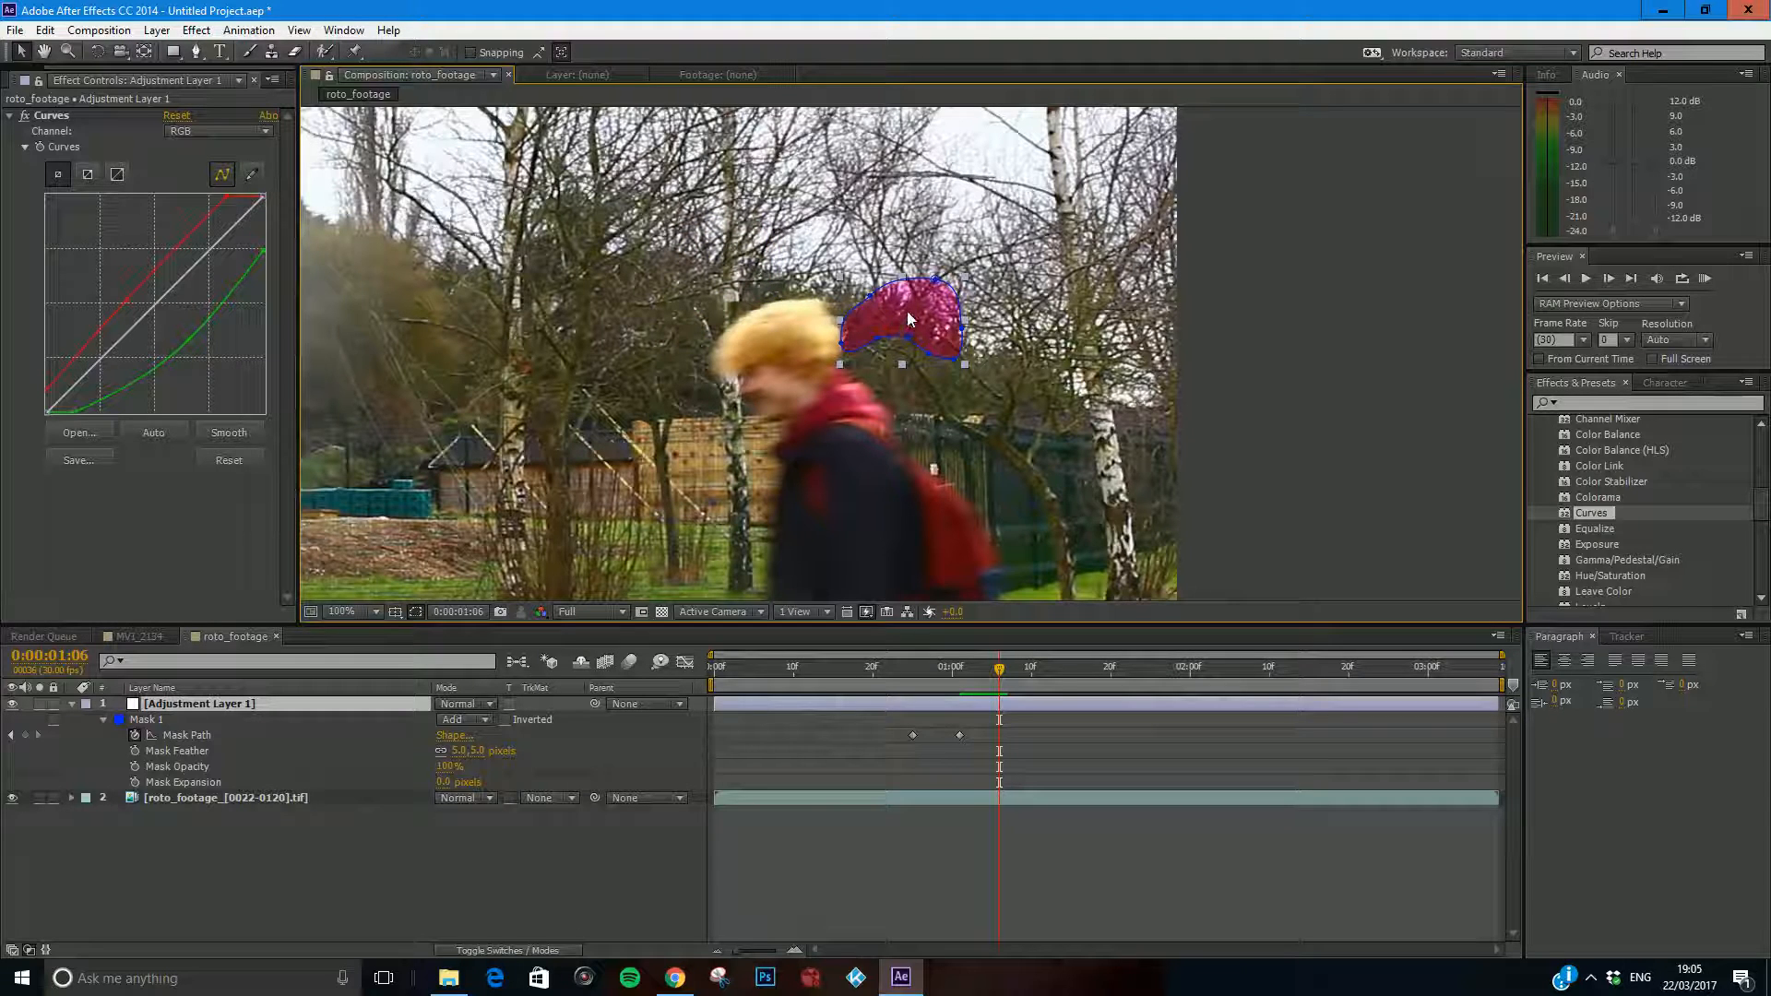
left_click_drag(908, 318, 802, 339)
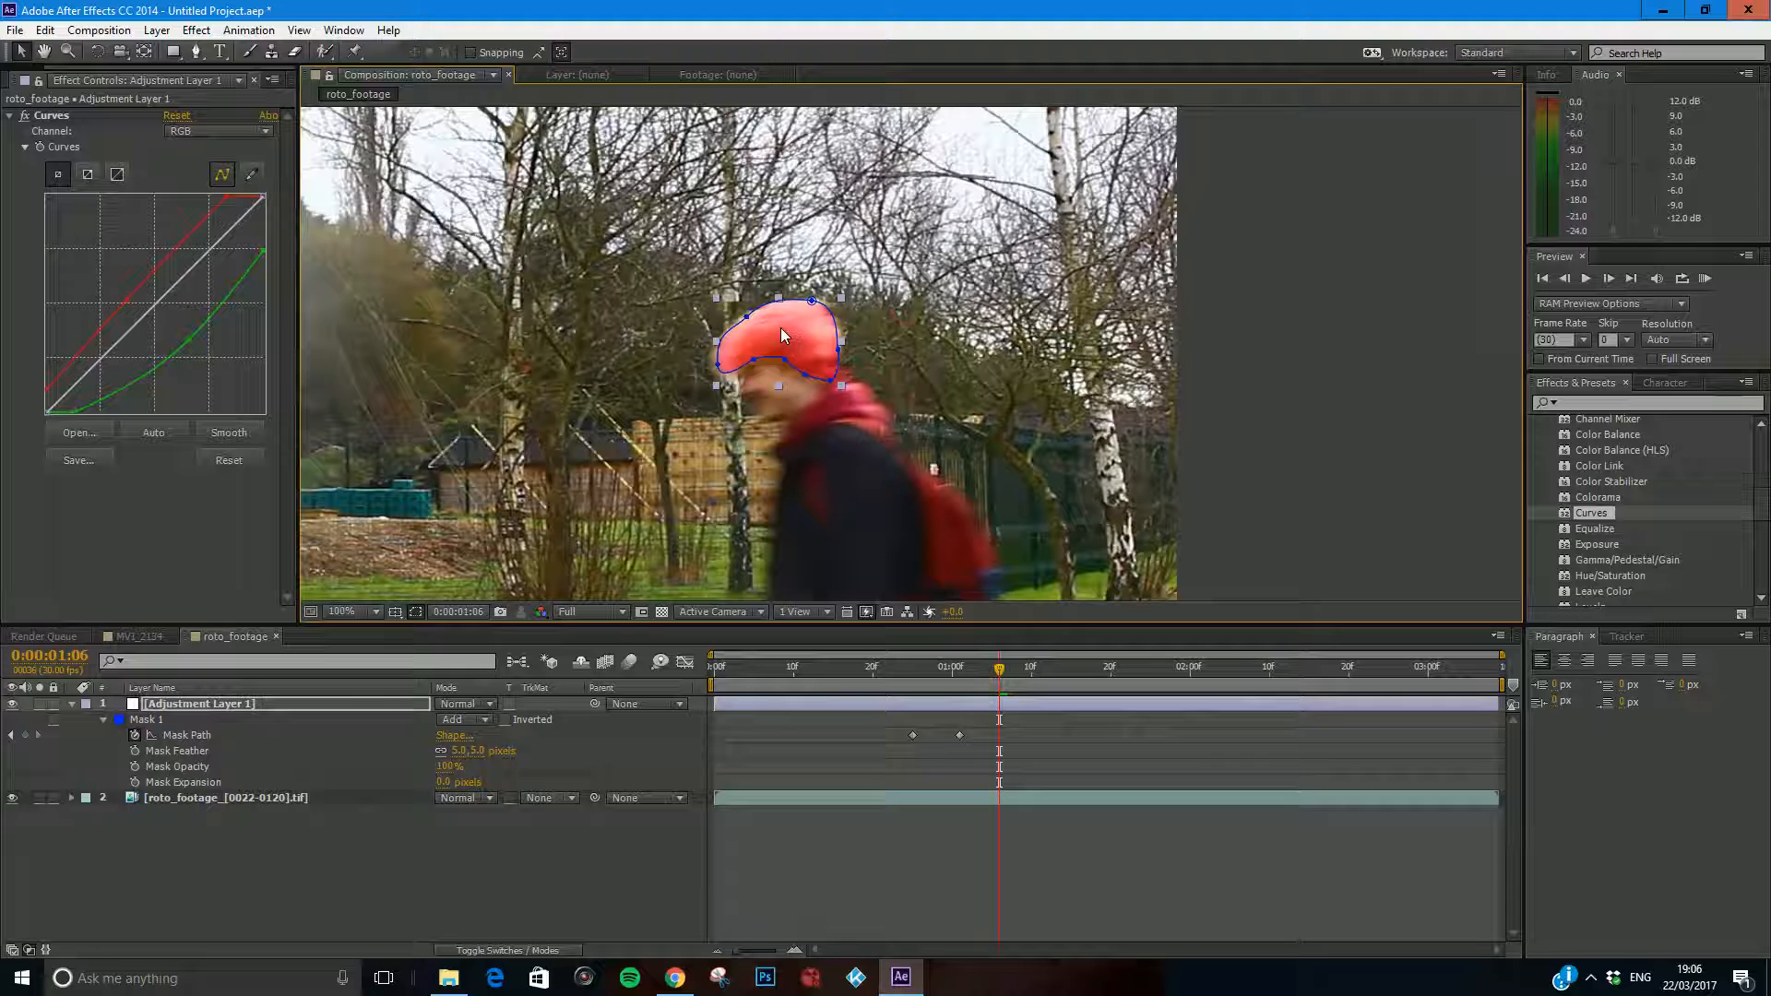
key("ctrl+z")
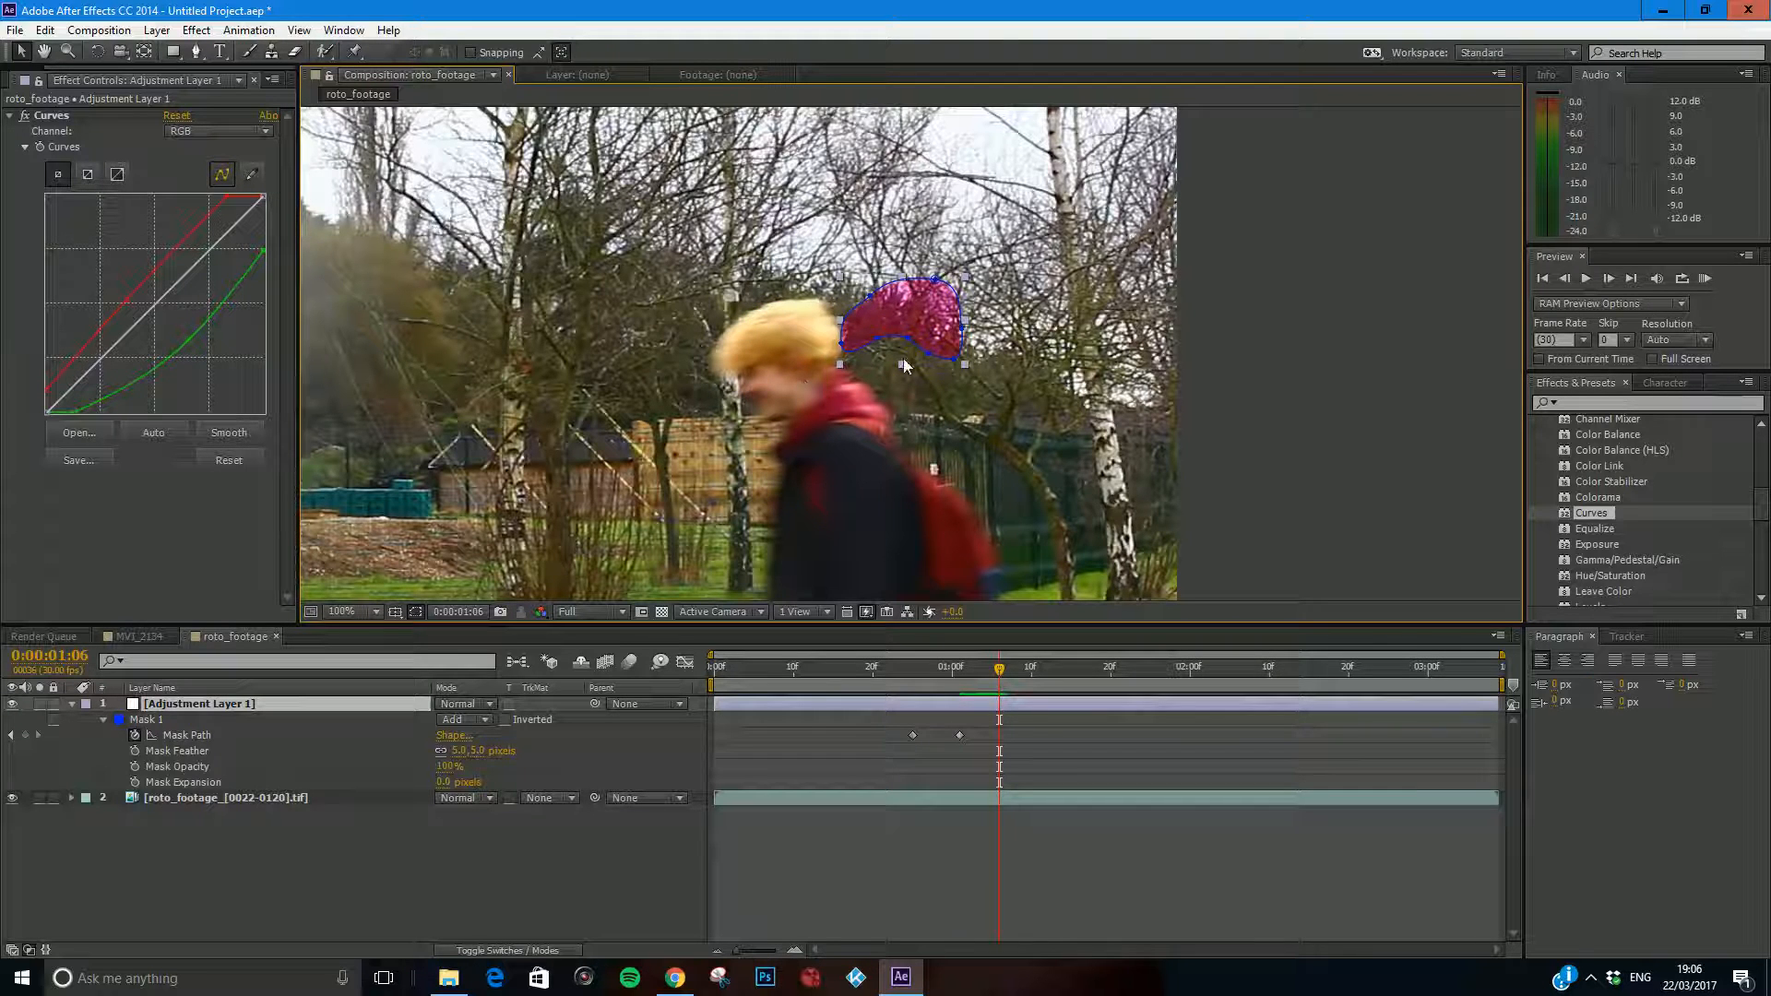
Move the whole hair mask onto the walking figure's head at 0:00:01:06.
key("period")
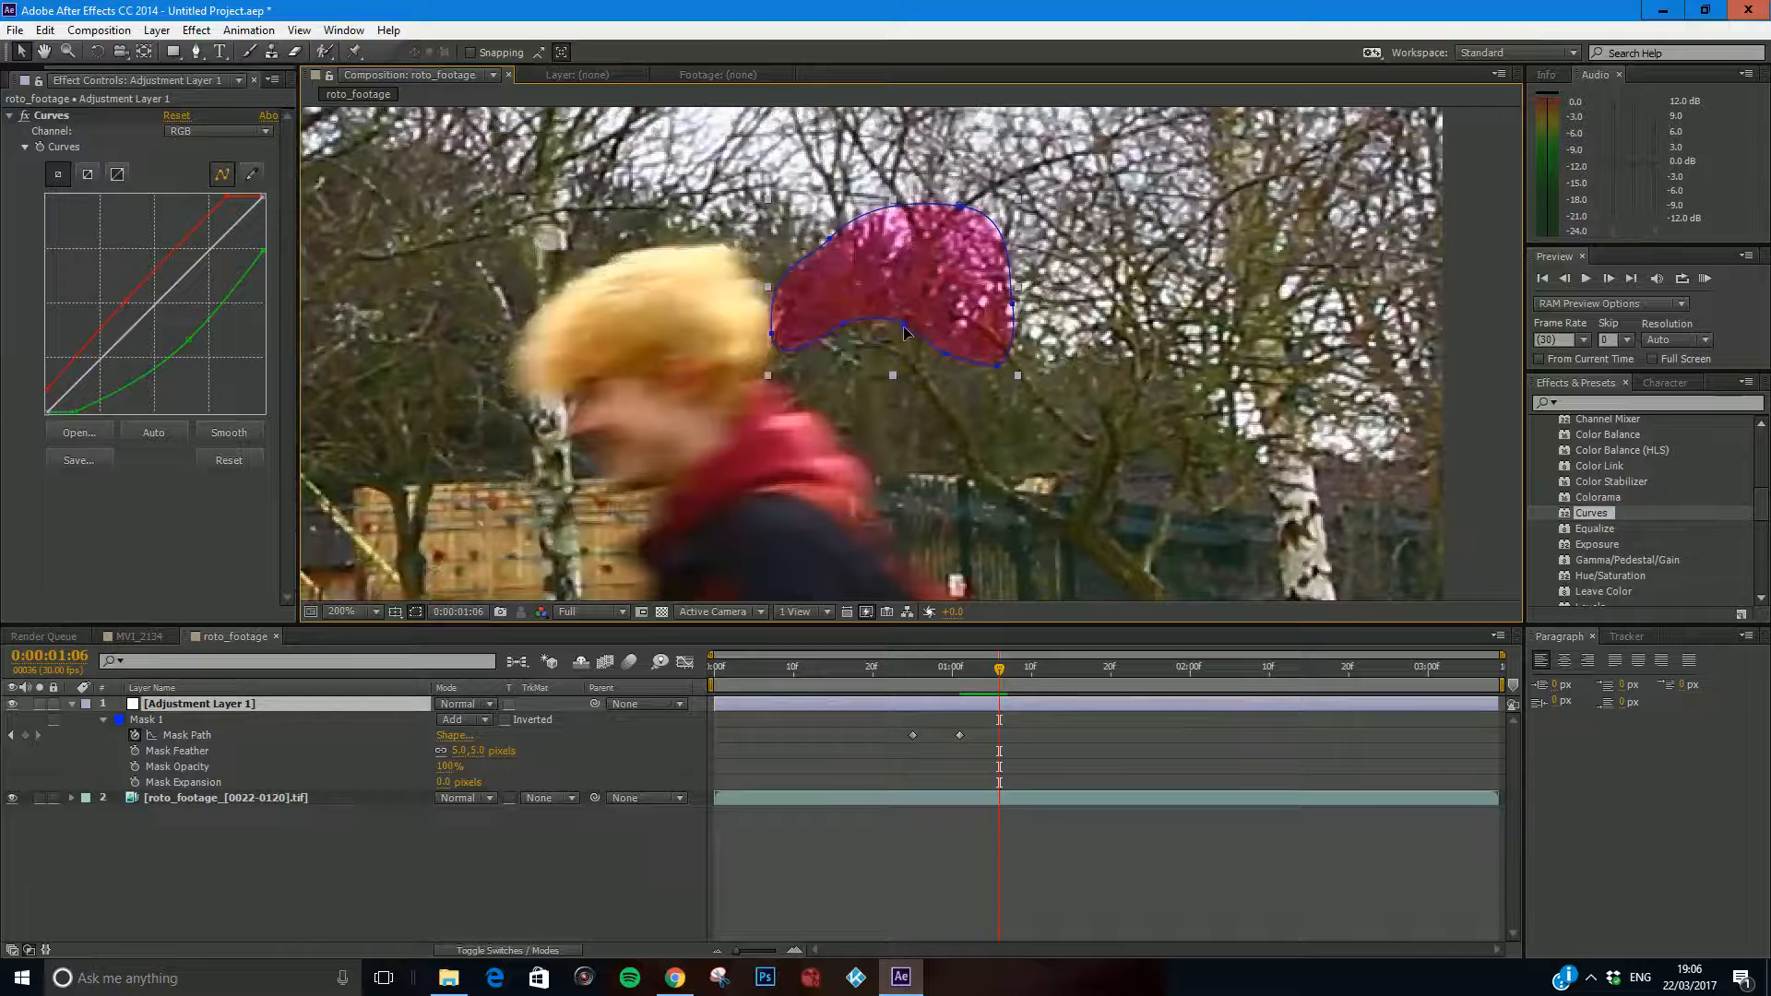
left_click_drag(904, 323, 917, 319)
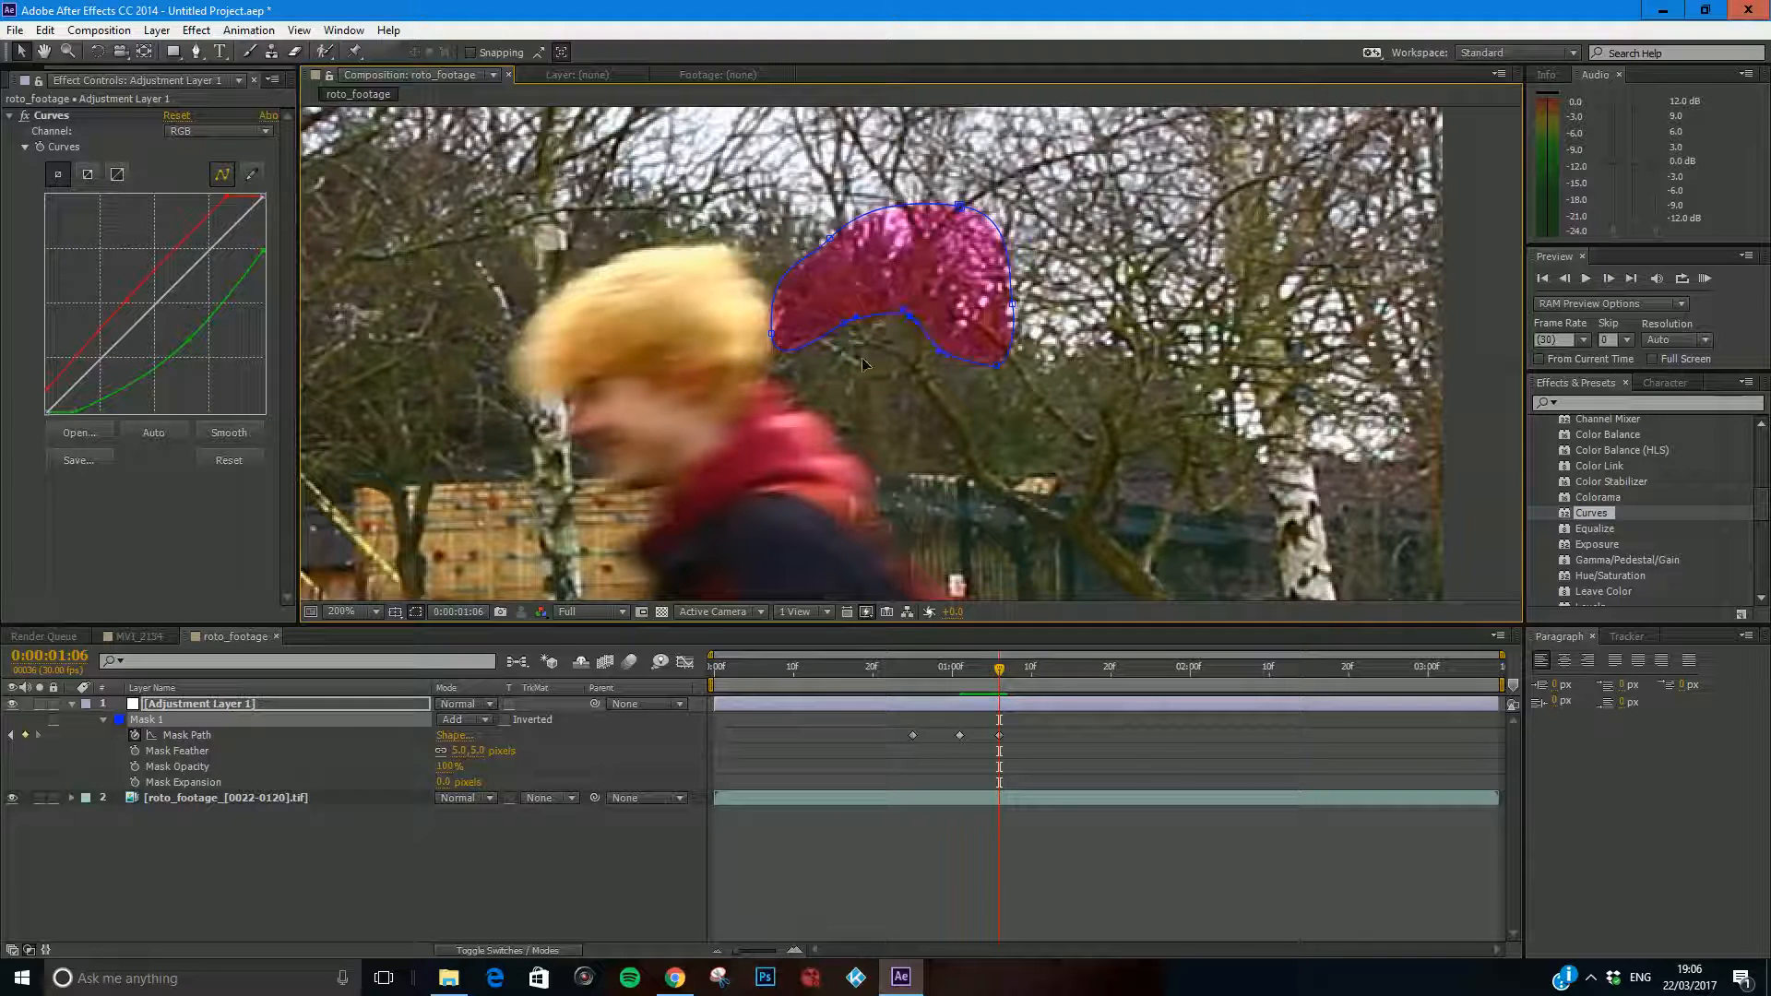
double_click(830, 240)
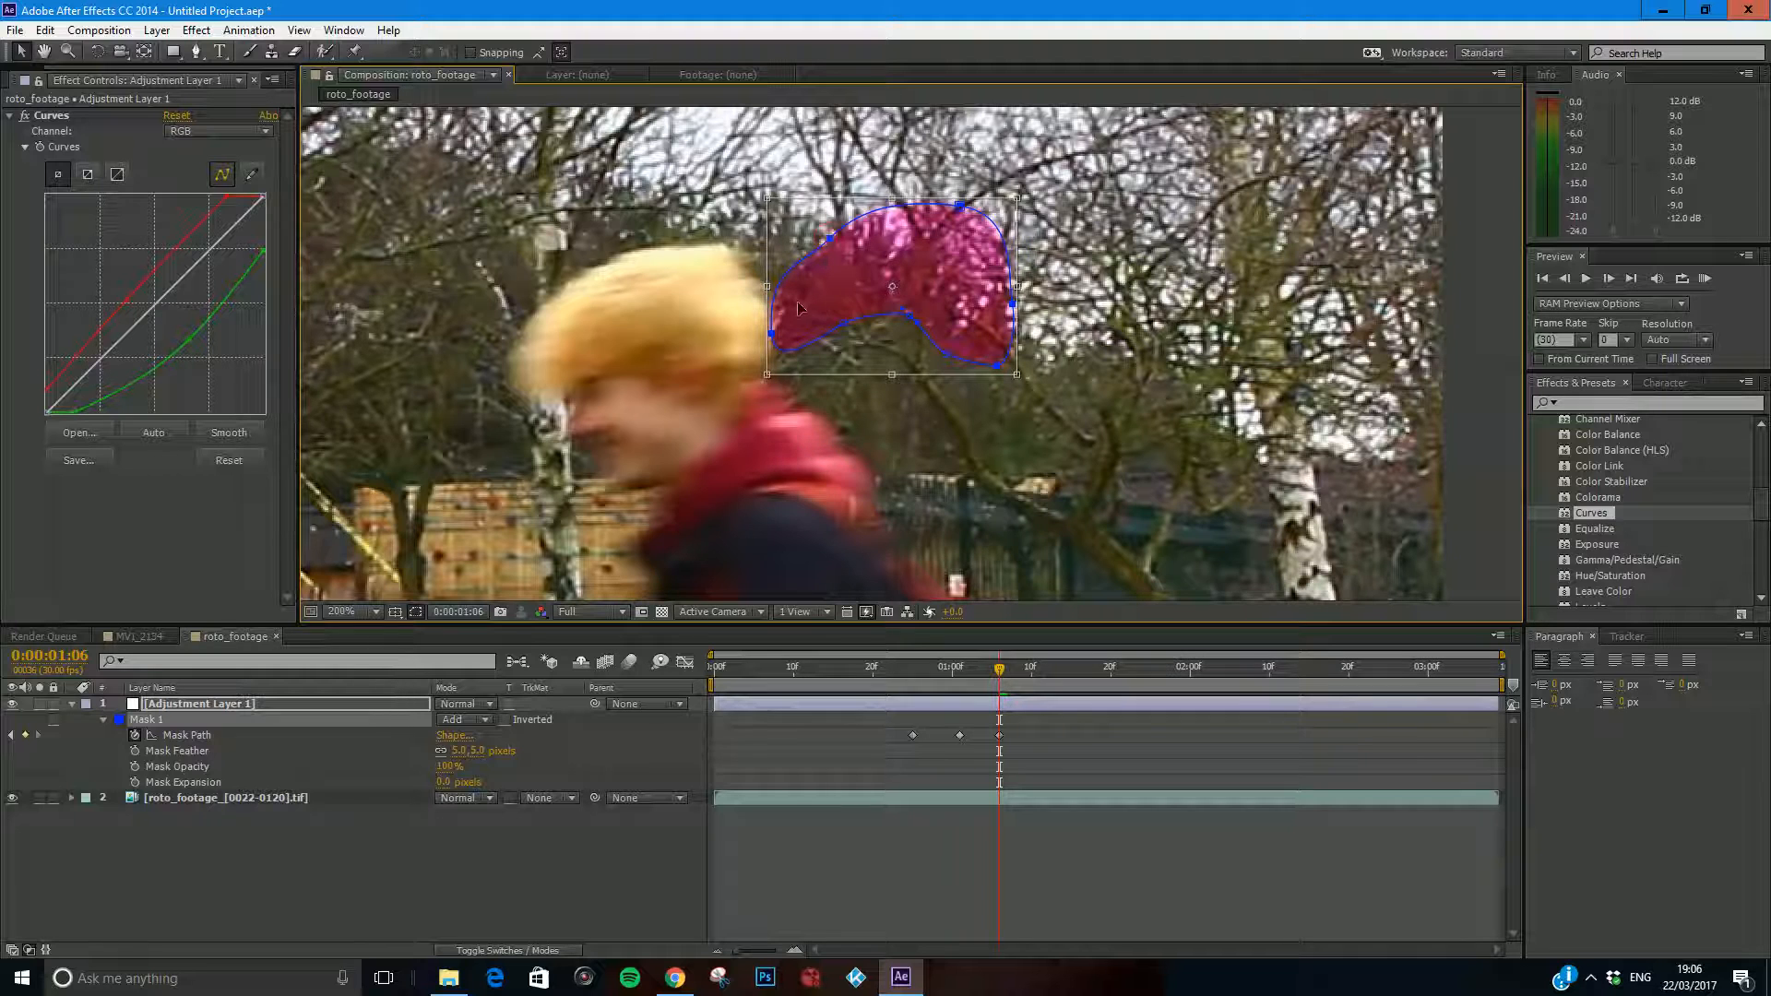
left_click(276, 888)
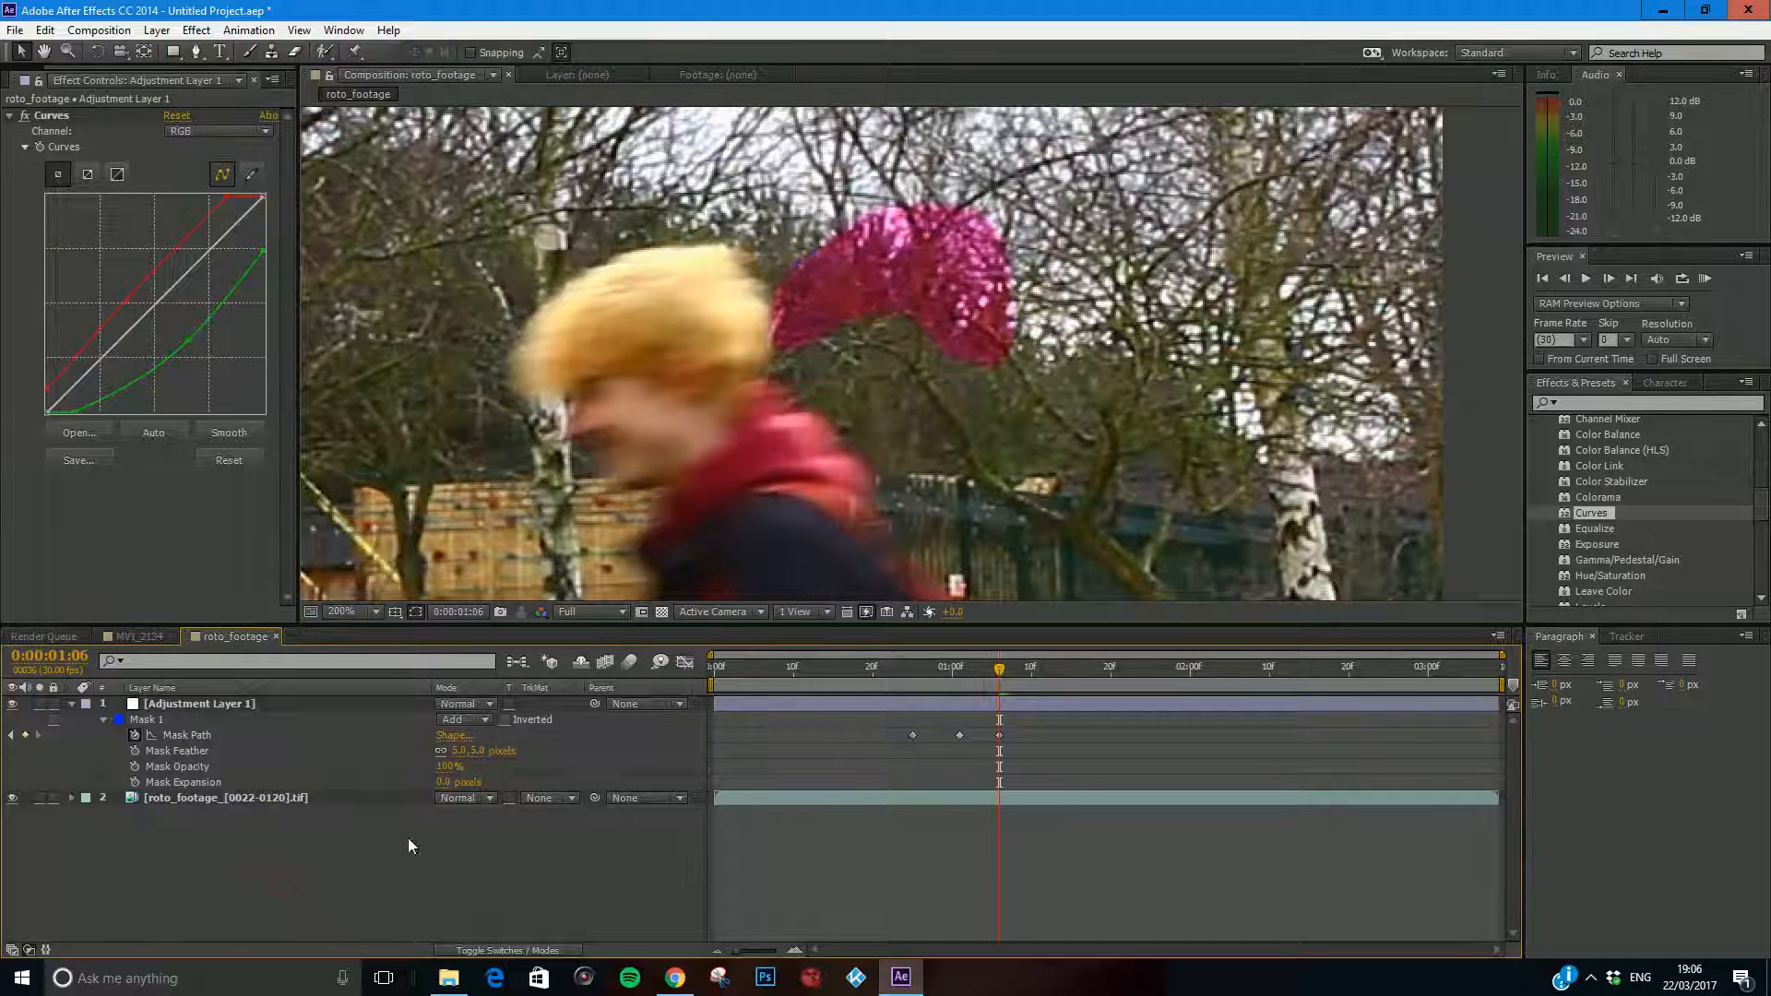
left_click(148, 719)
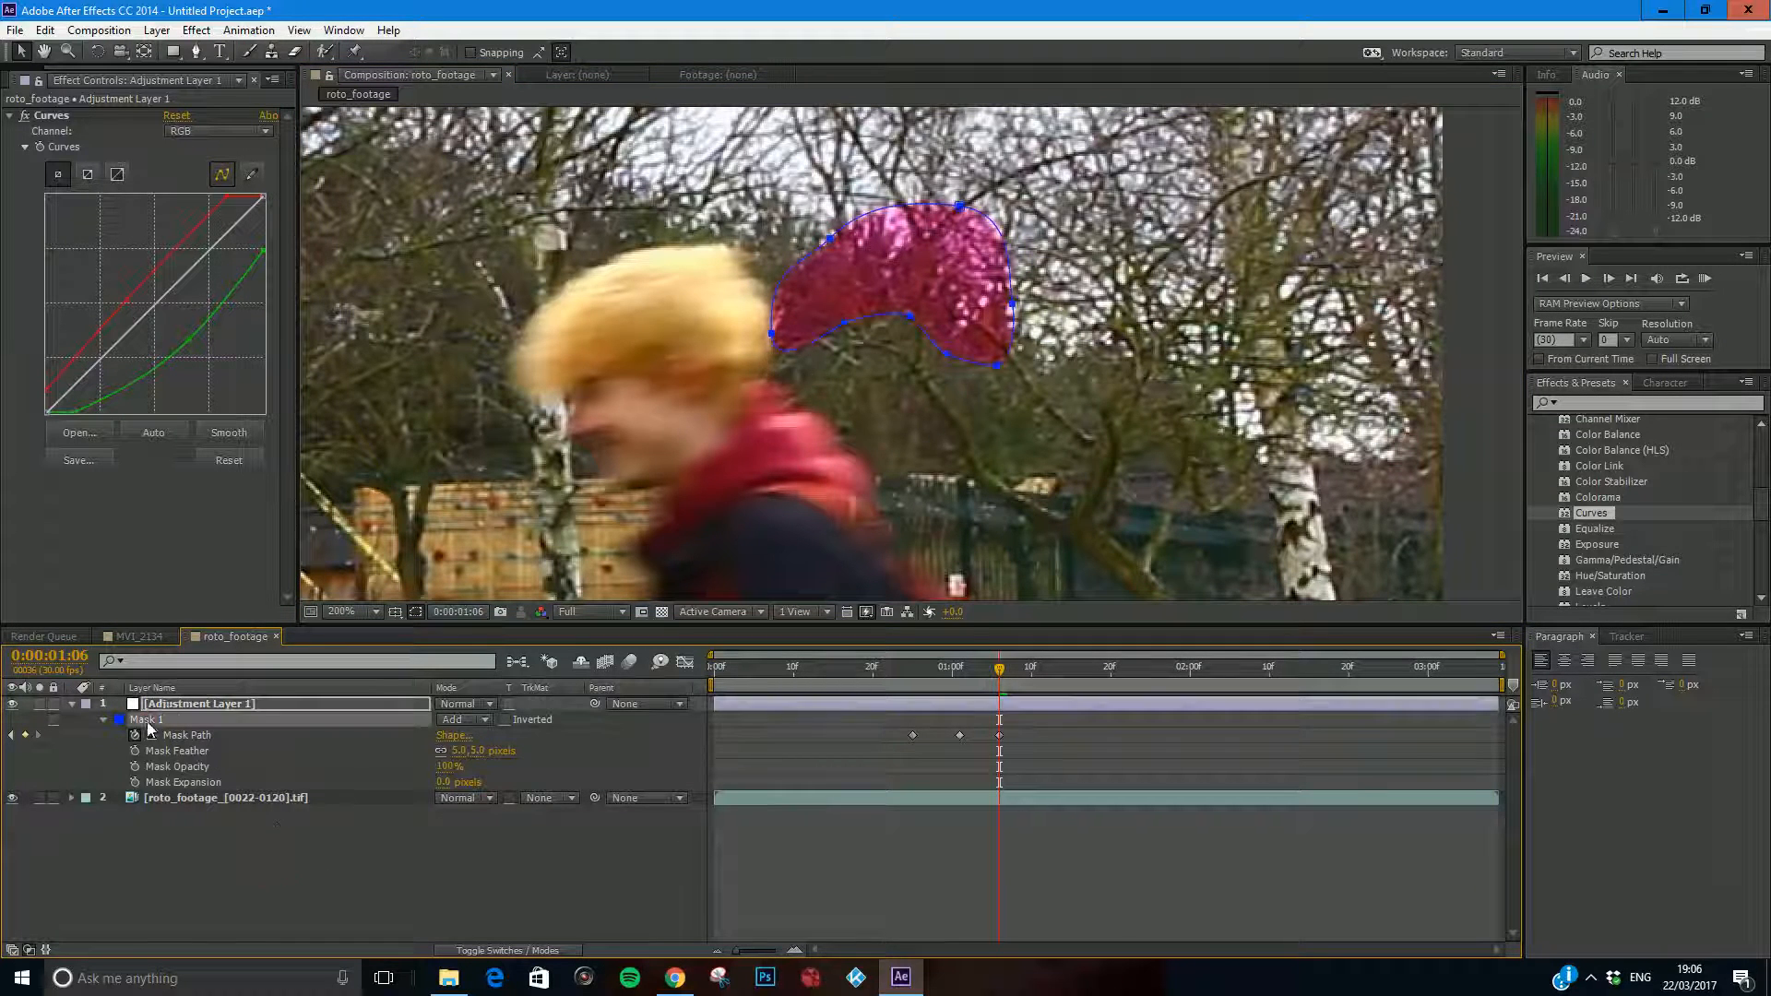
left_click_drag(848, 325, 600, 370)
left_click(847, 275)
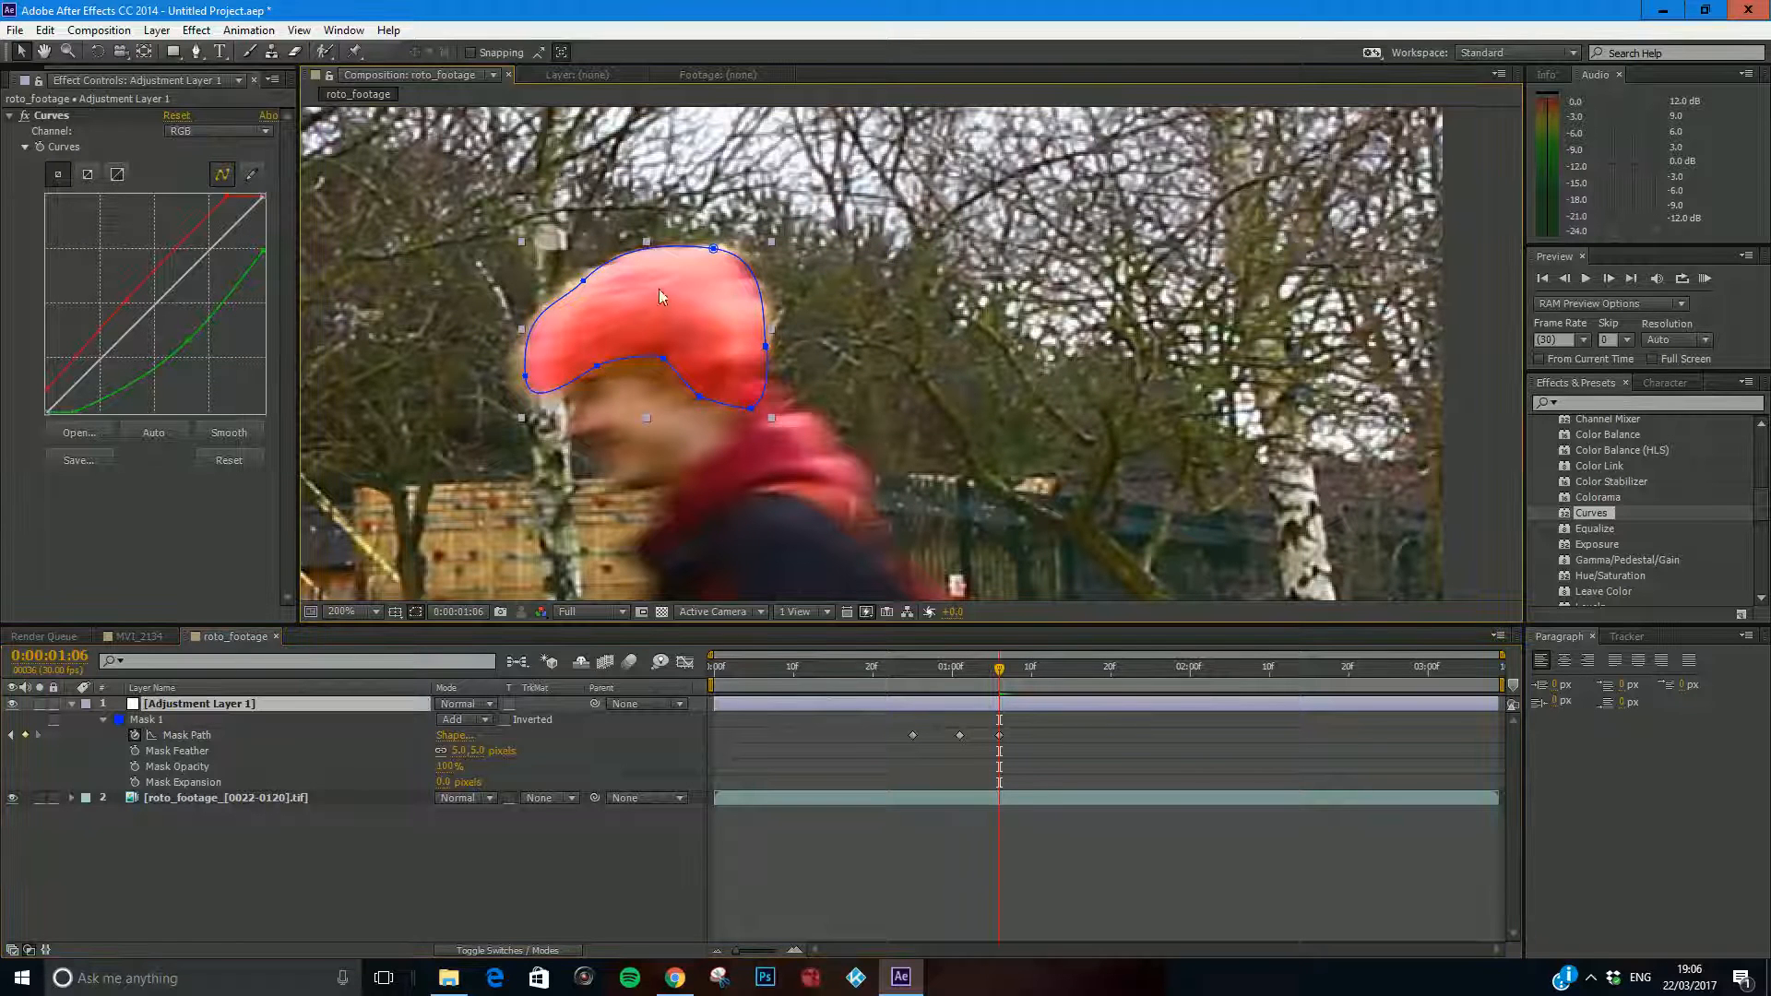
Adjust the mask points at the fringe, crown and back of the head so the outline fits the hair at 0:00:01:06.
left_click(178, 722)
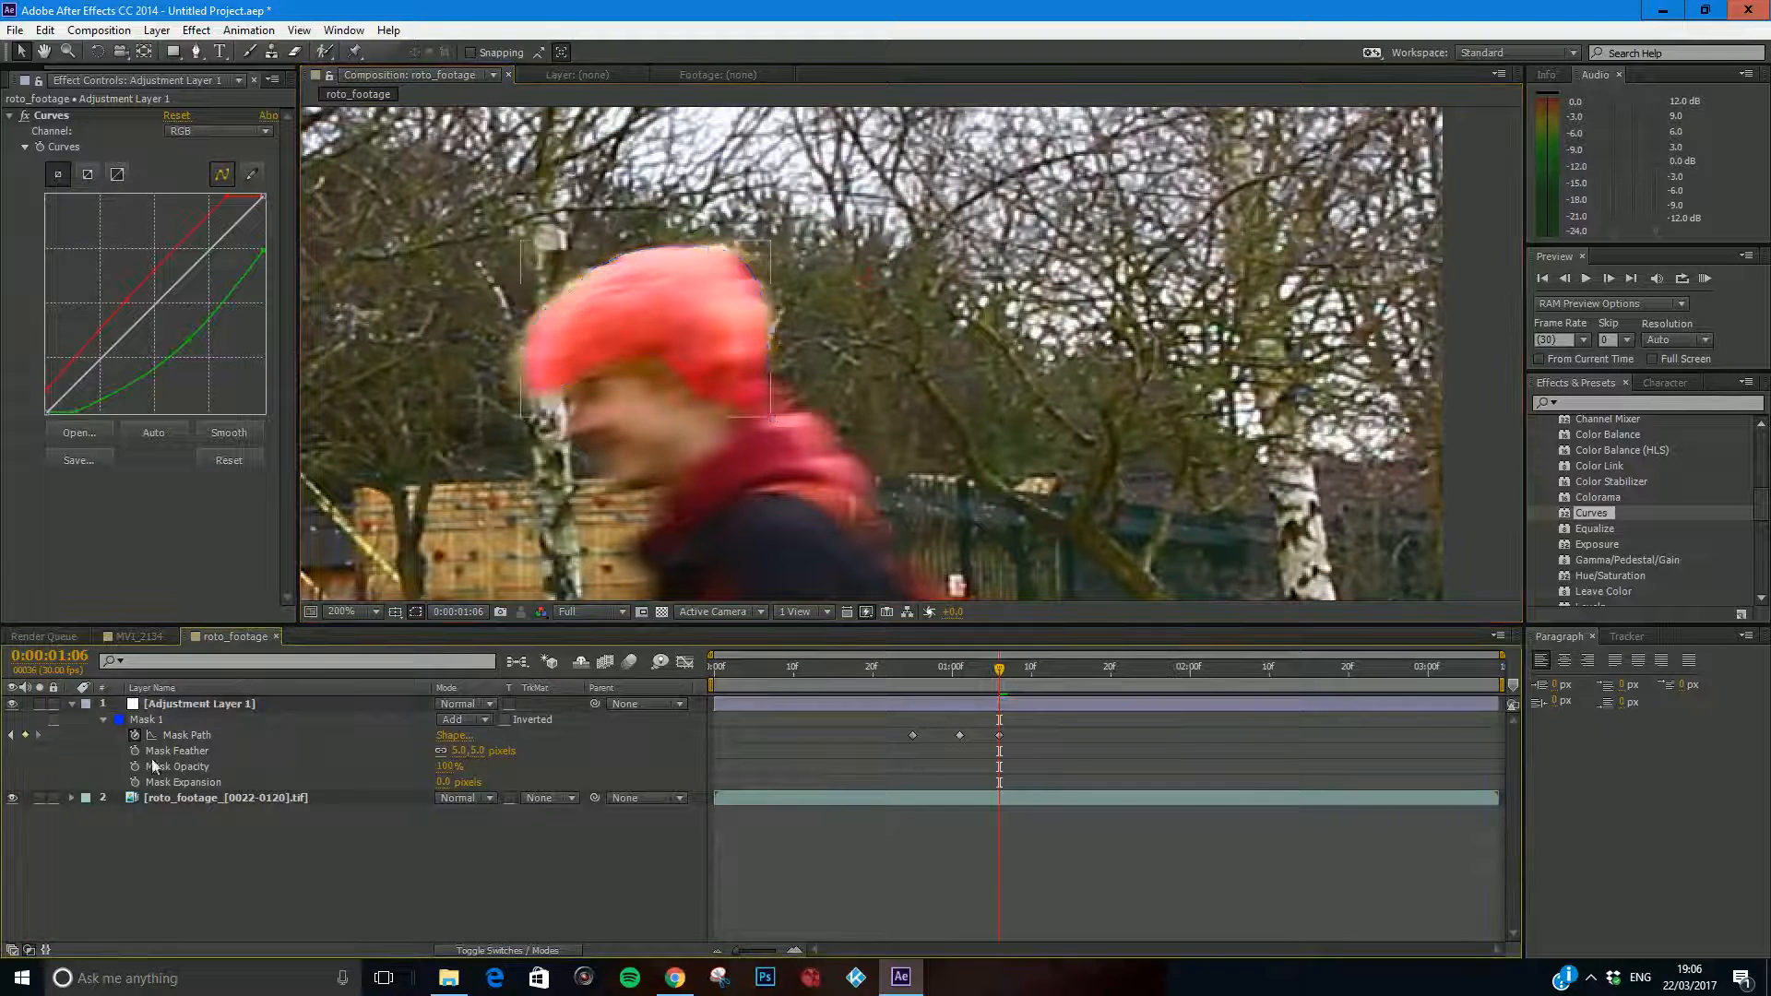
left_click_drag(585, 291, 581, 293)
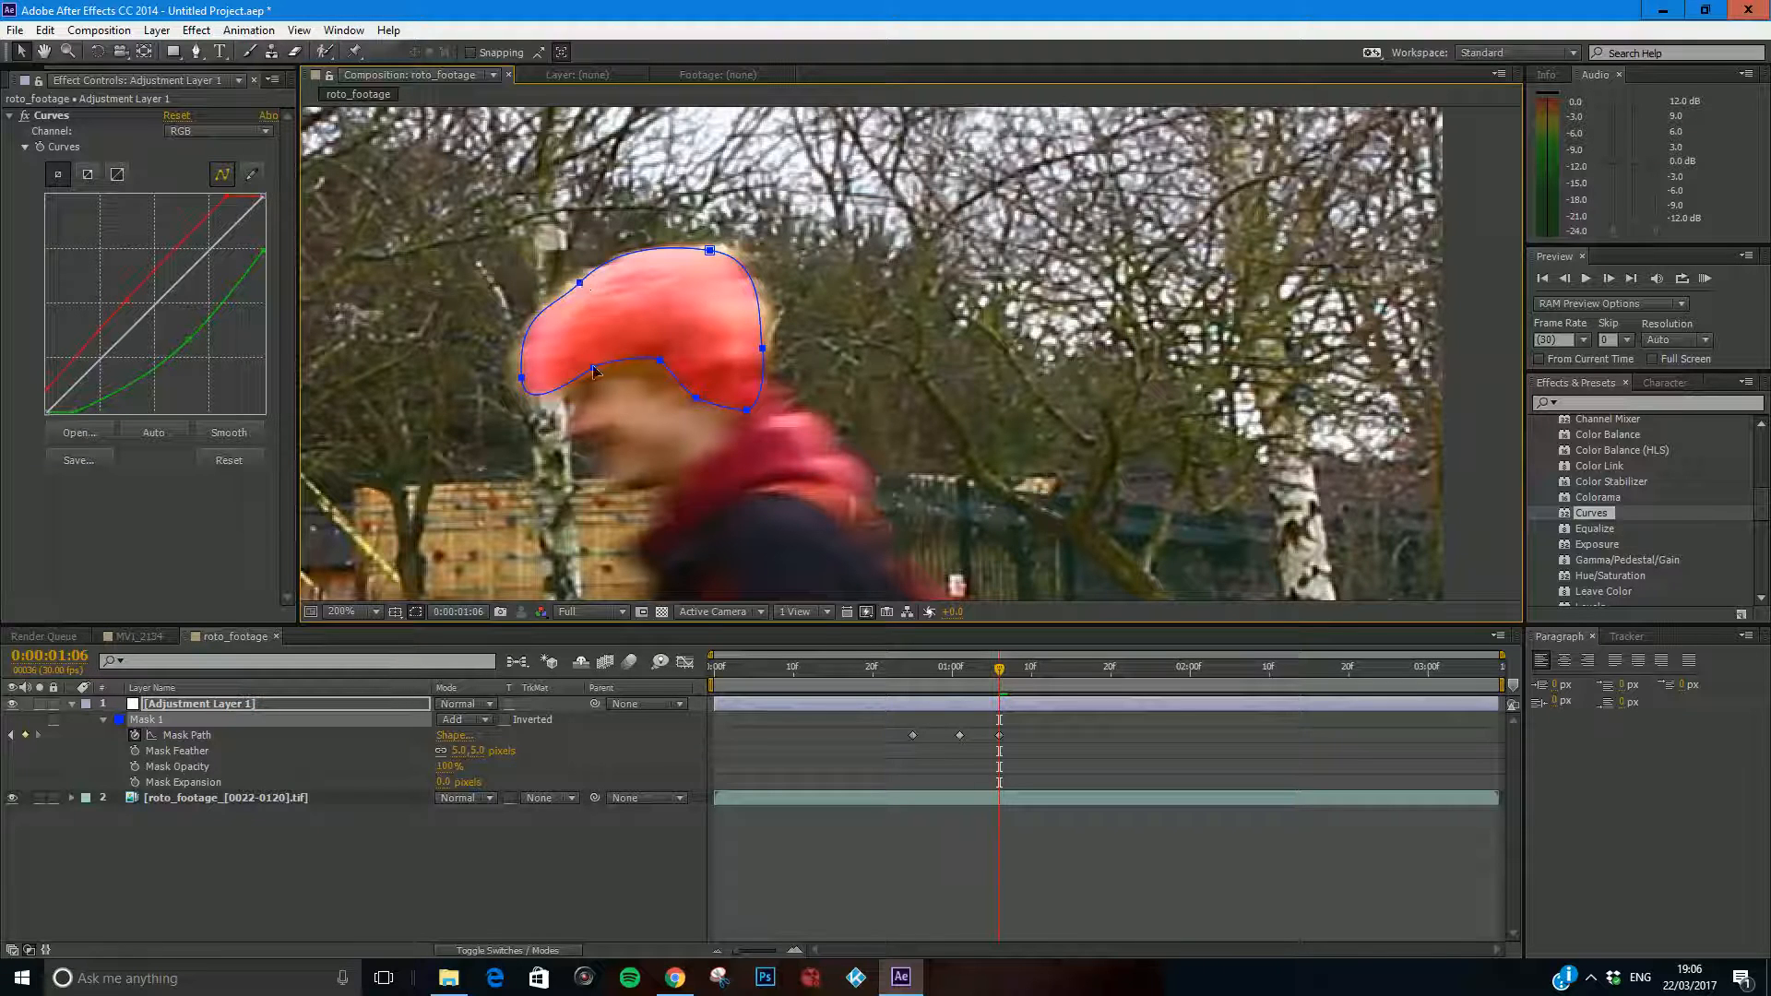
left_click(494, 239)
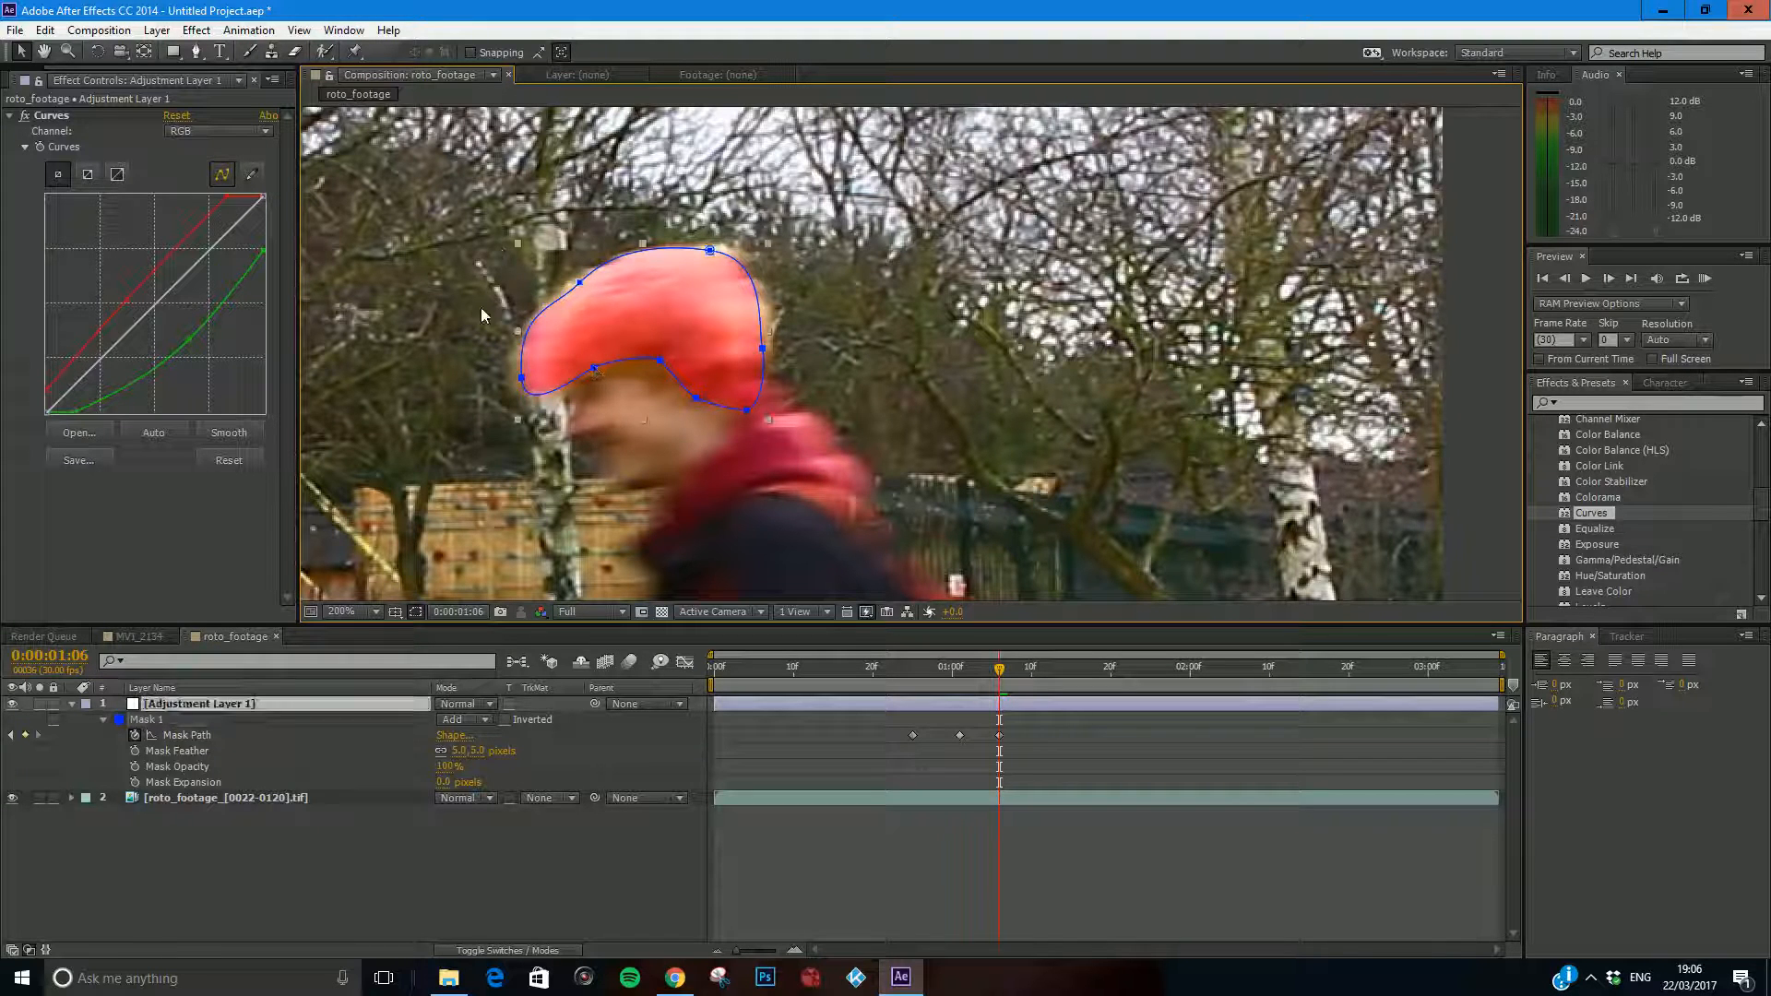
left_click(577, 284)
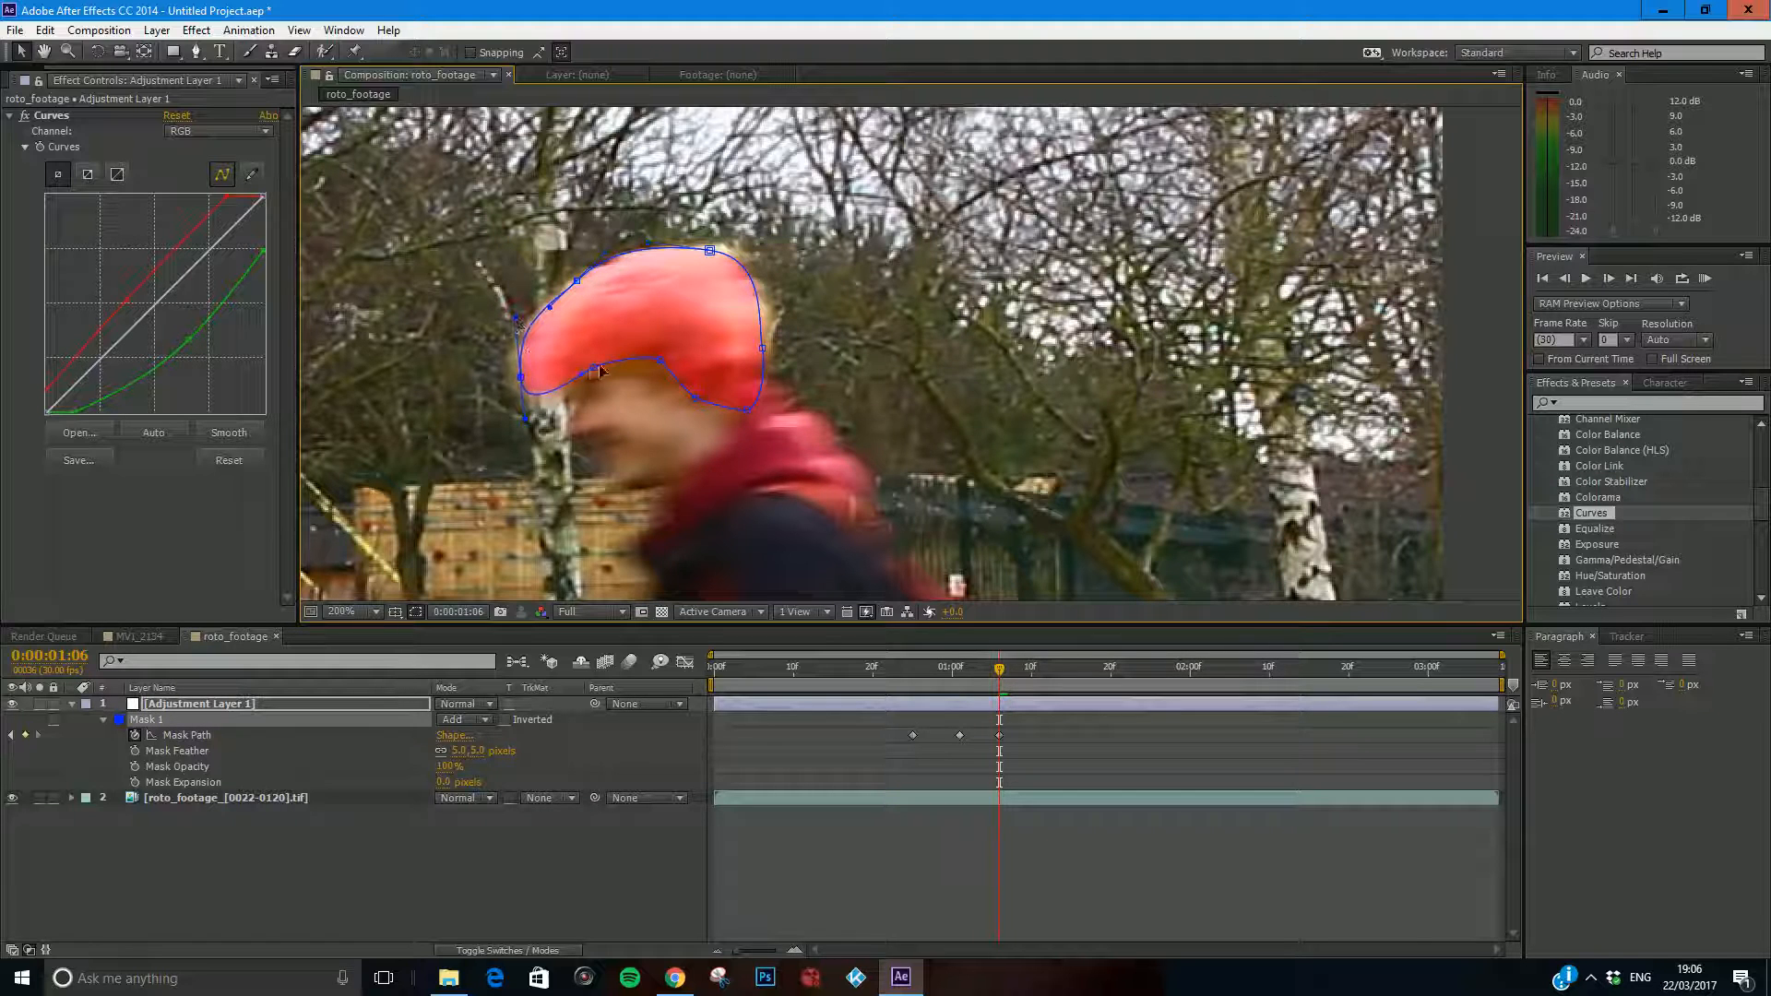
left_click_drag(595, 368, 602, 365)
left_click_drag(764, 349, 768, 345)
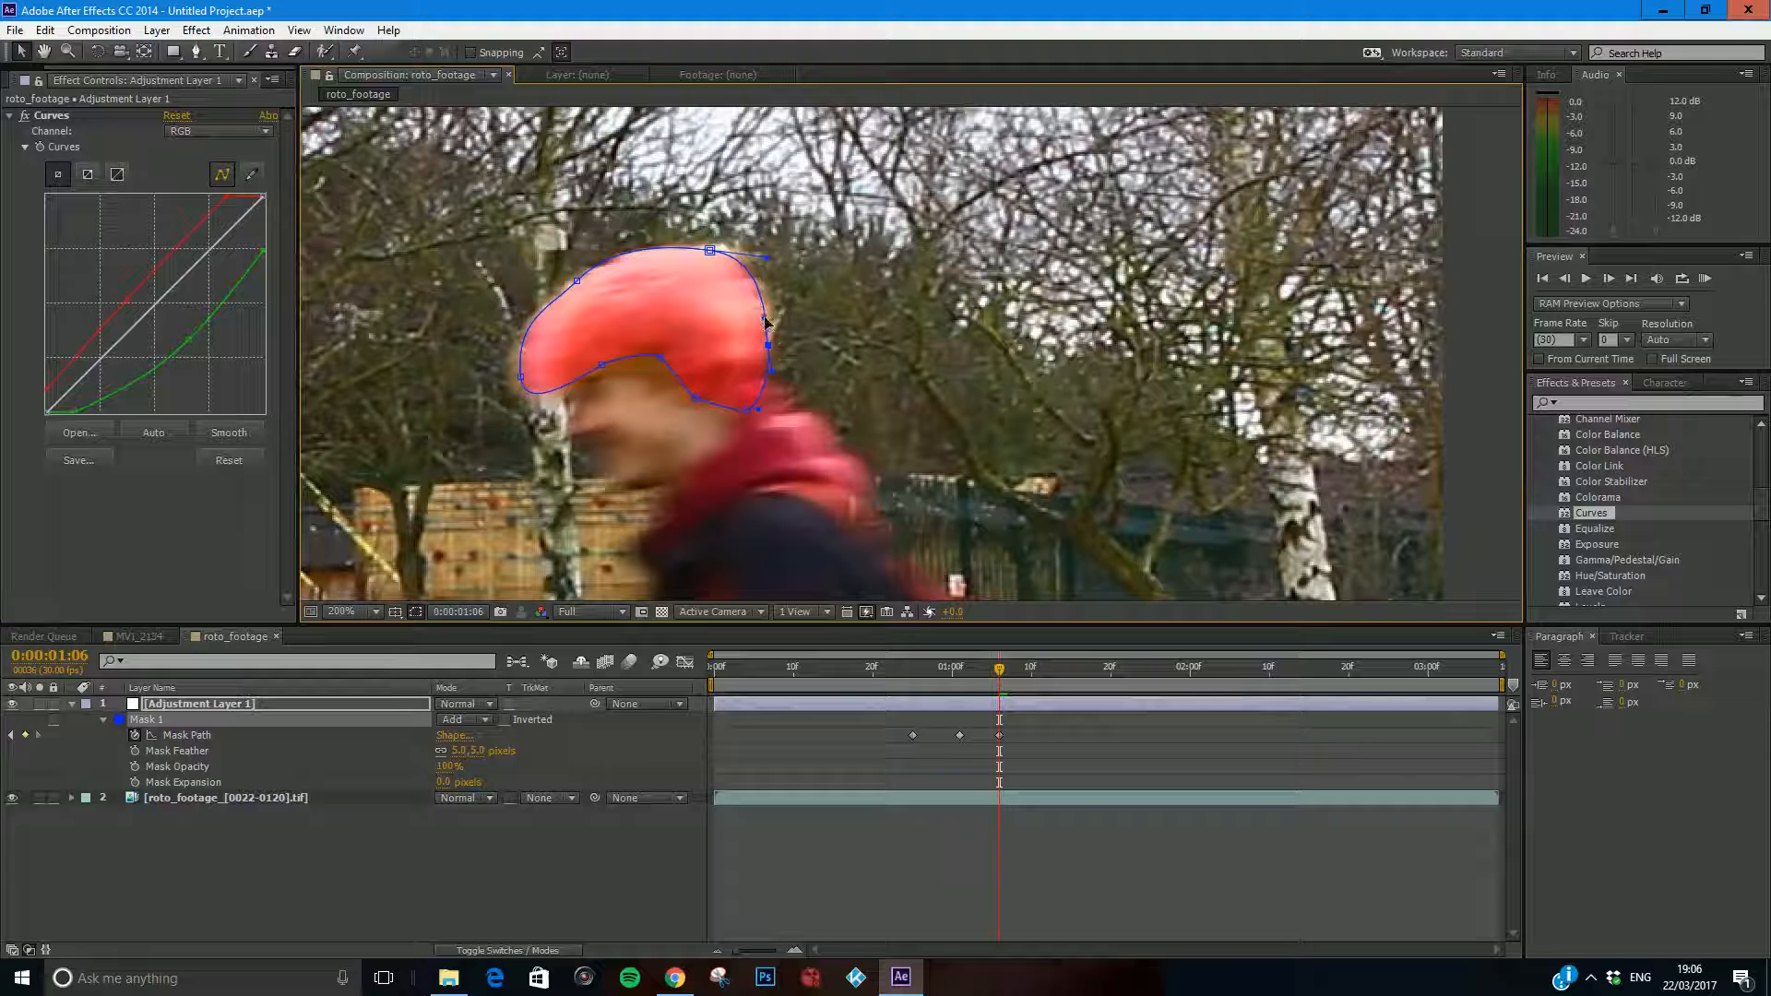
left_click_drag(709, 250, 712, 249)
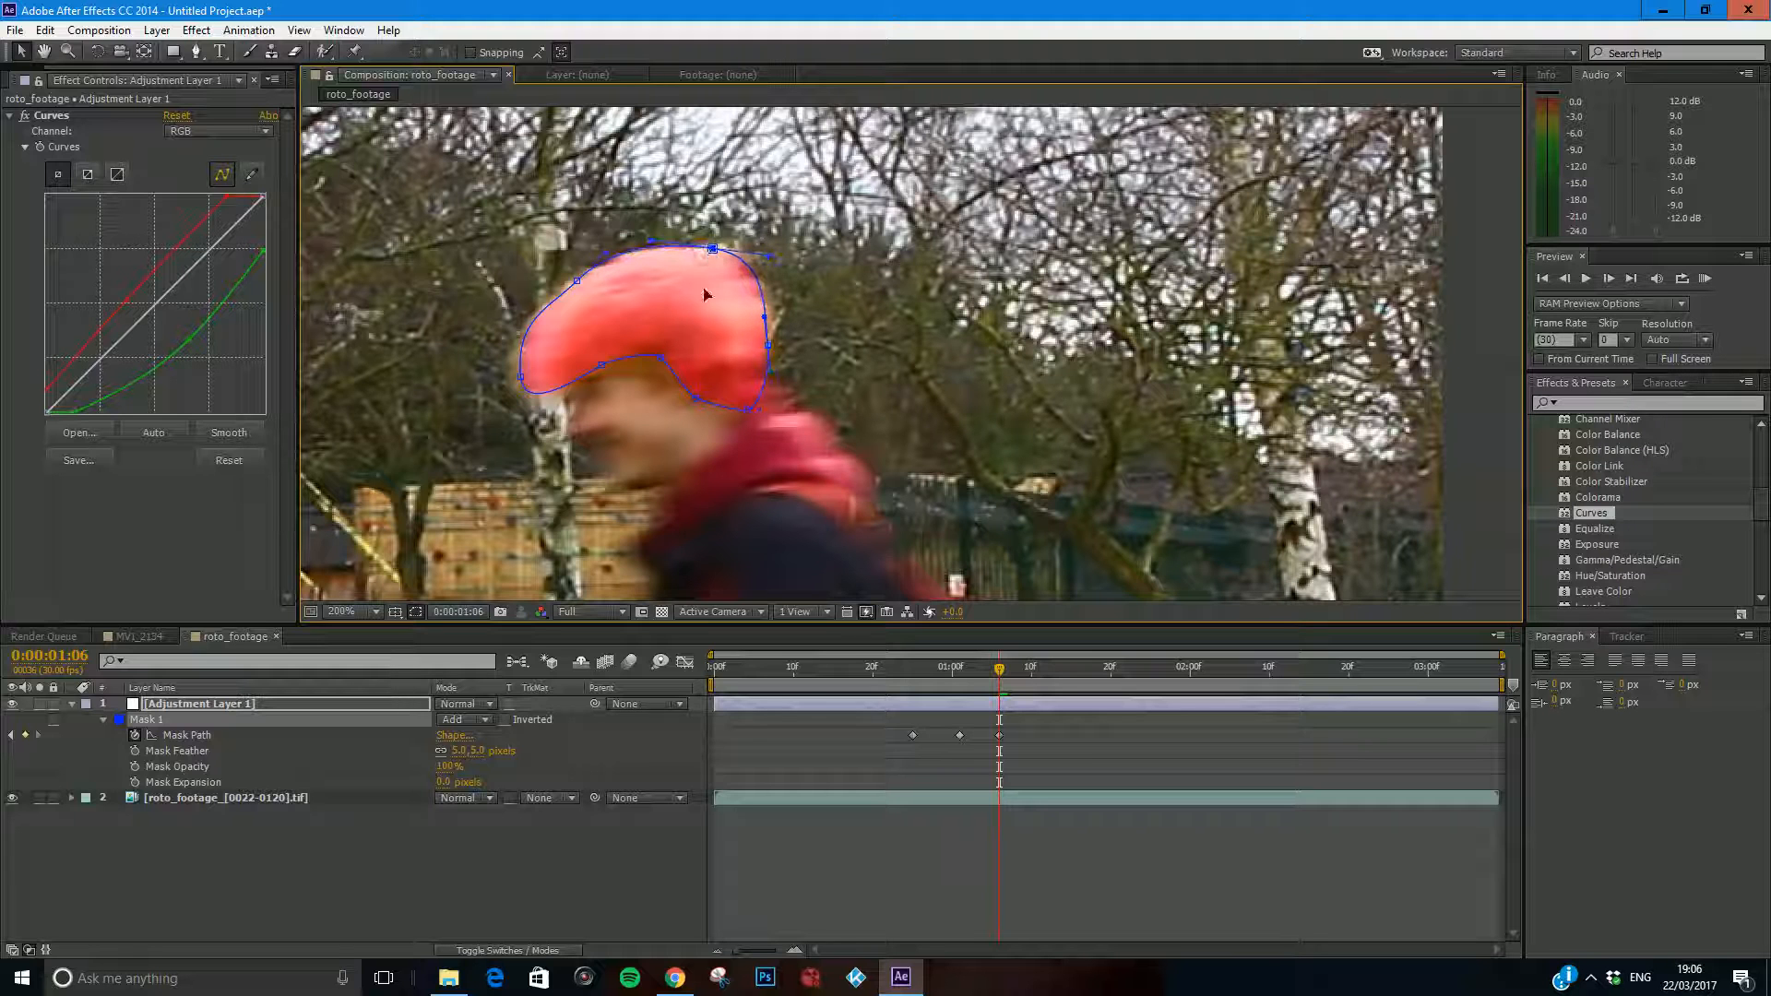
Advance the composition to 0:00:01:13.
key("comma")
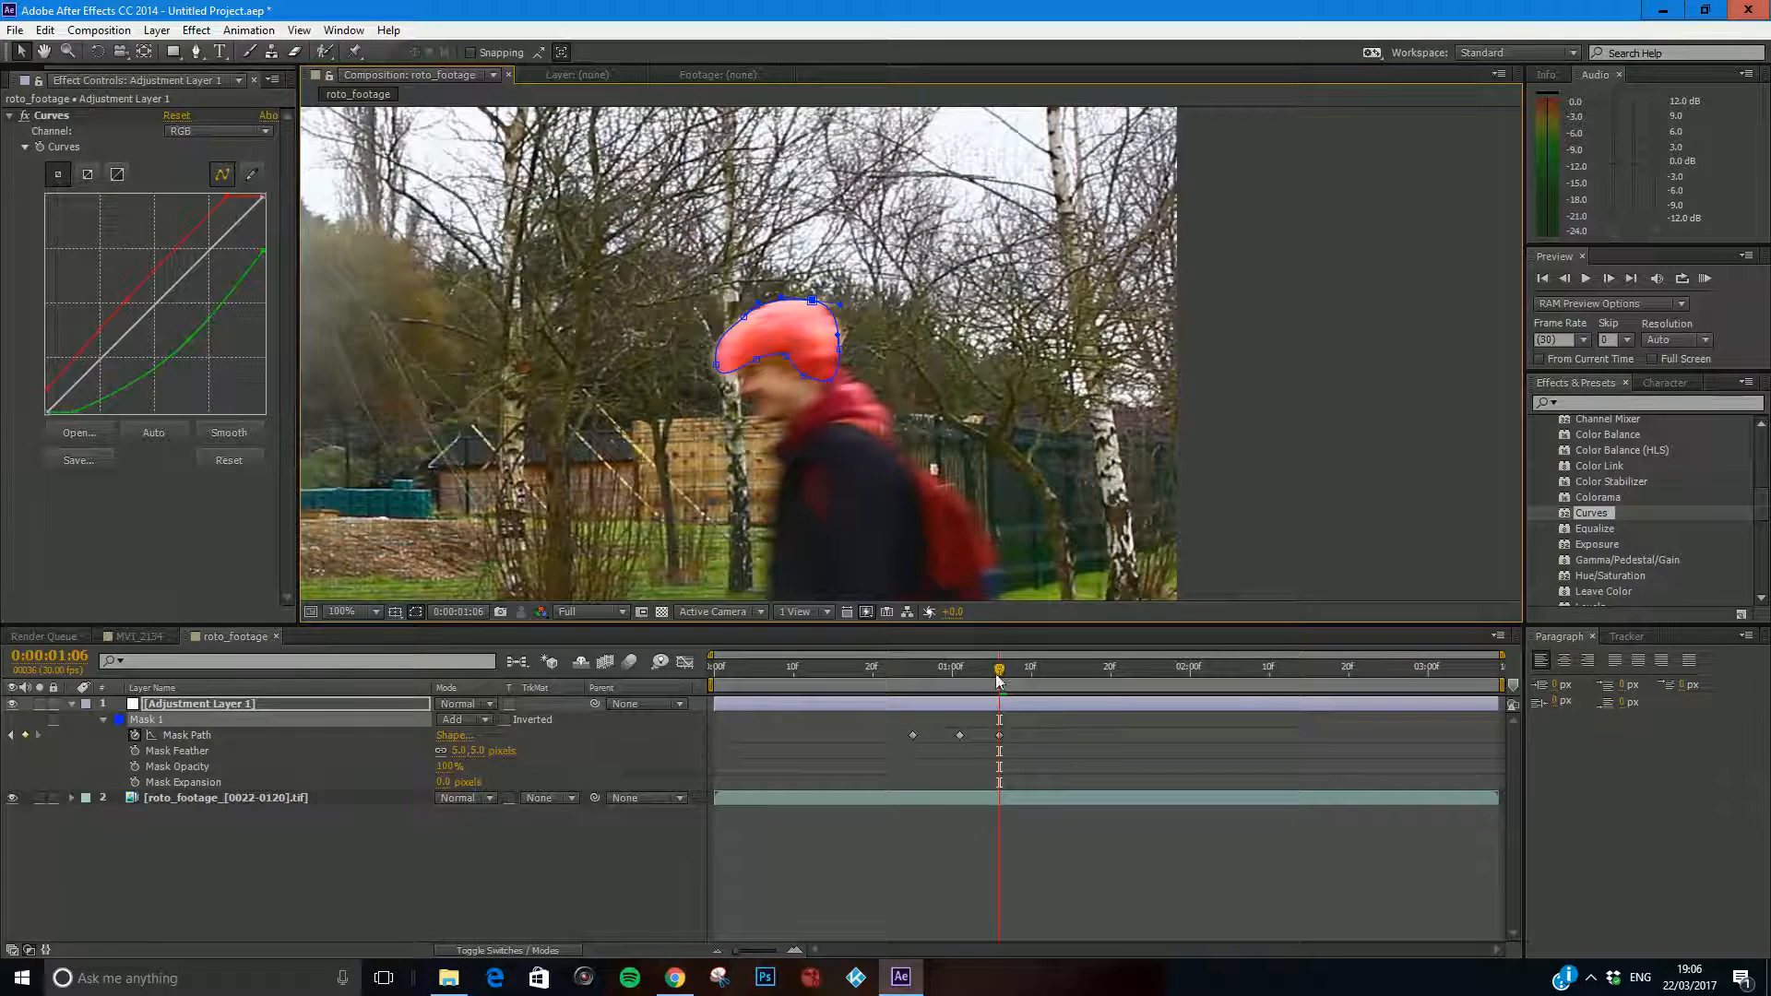
left_click_drag(1001, 676, 1056, 674)
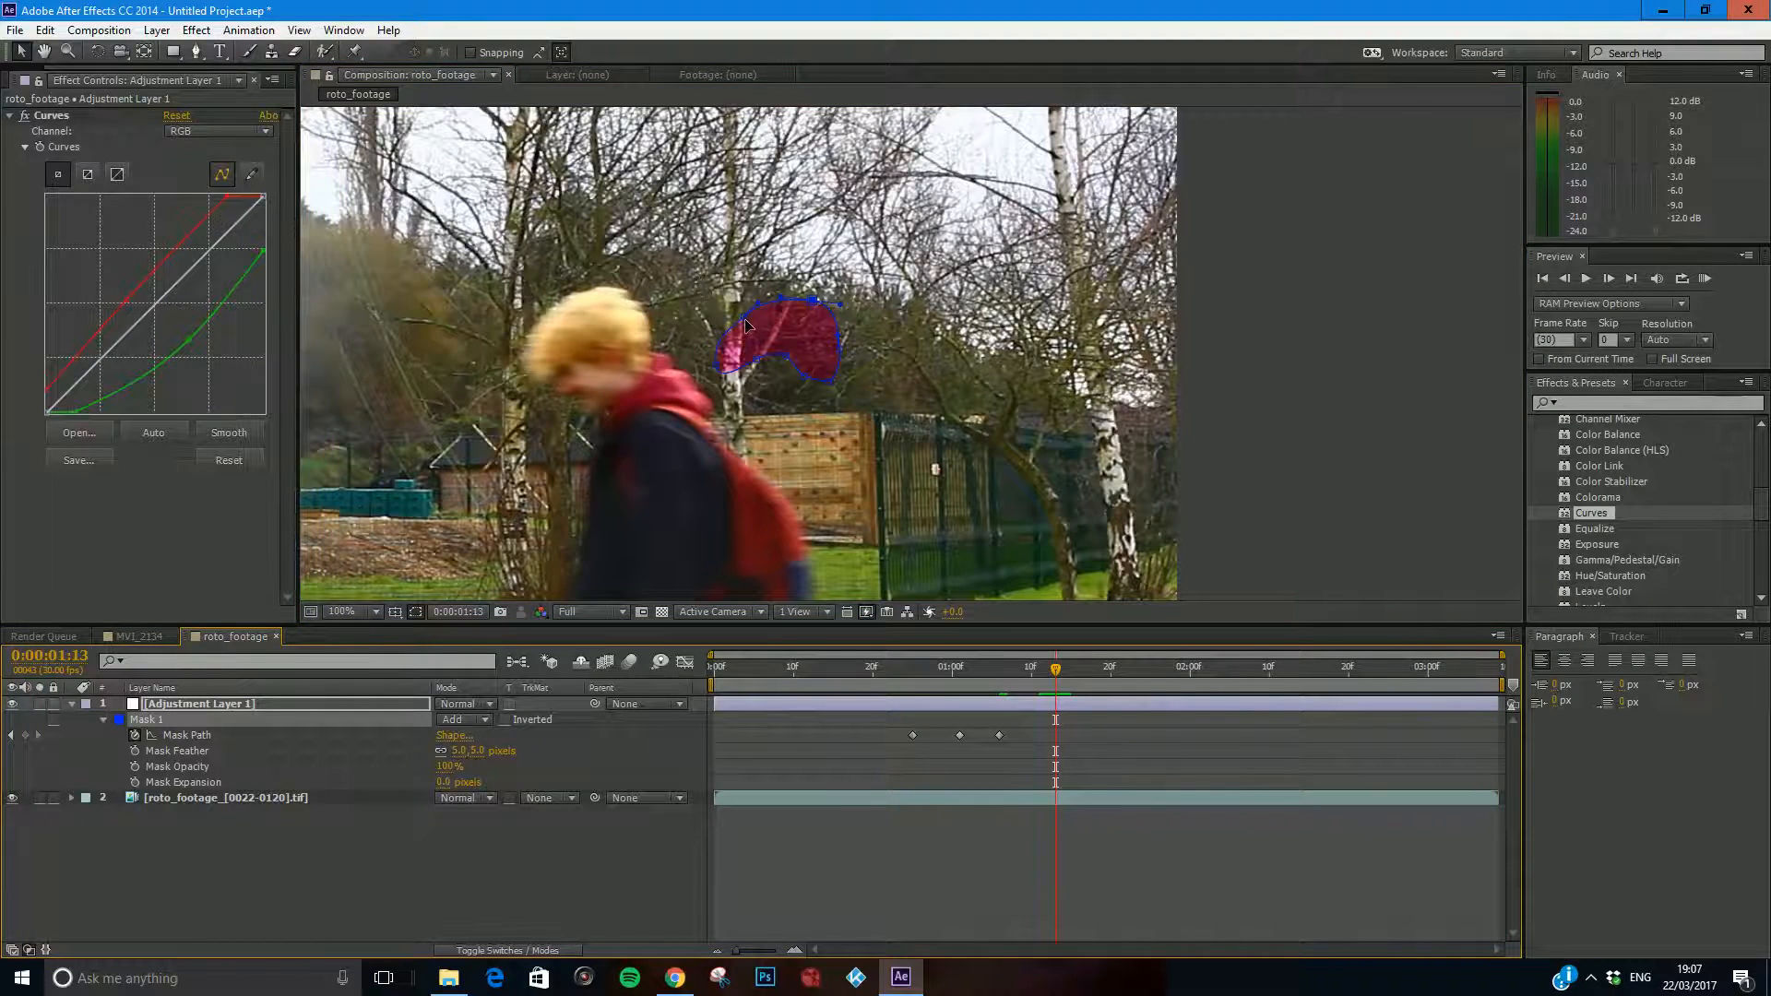
left_click_drag(747, 324, 556, 321)
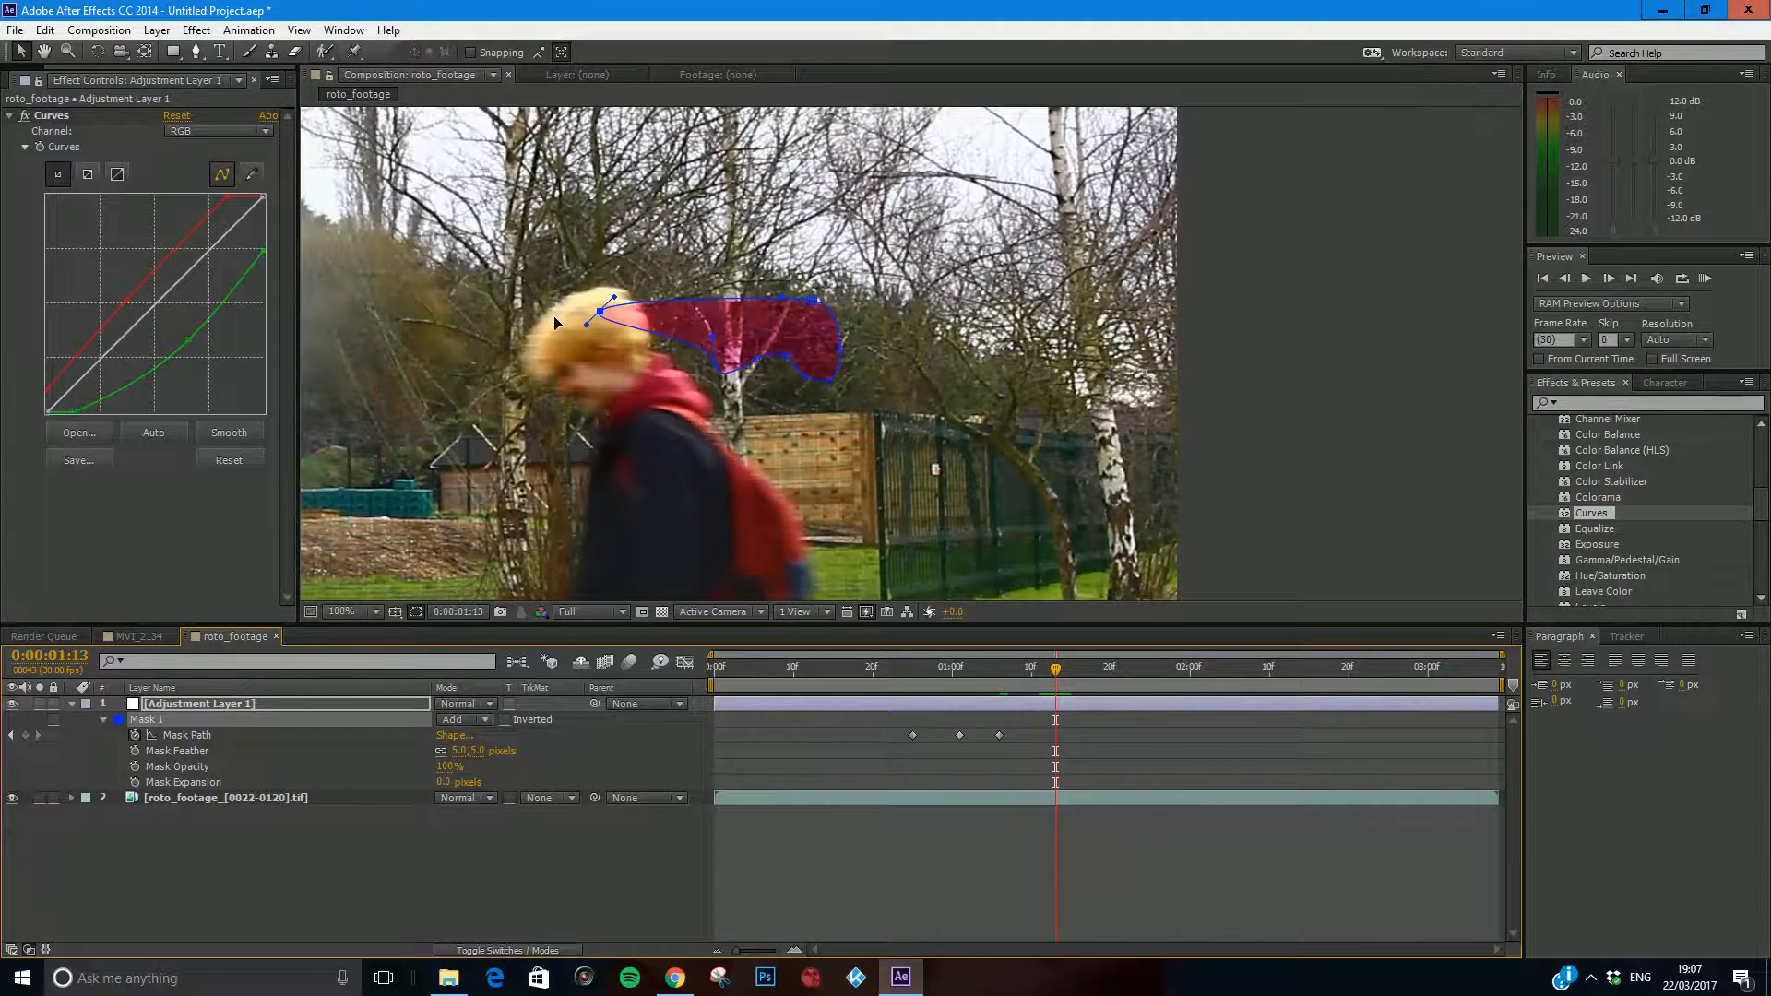
key("ctrl+z")
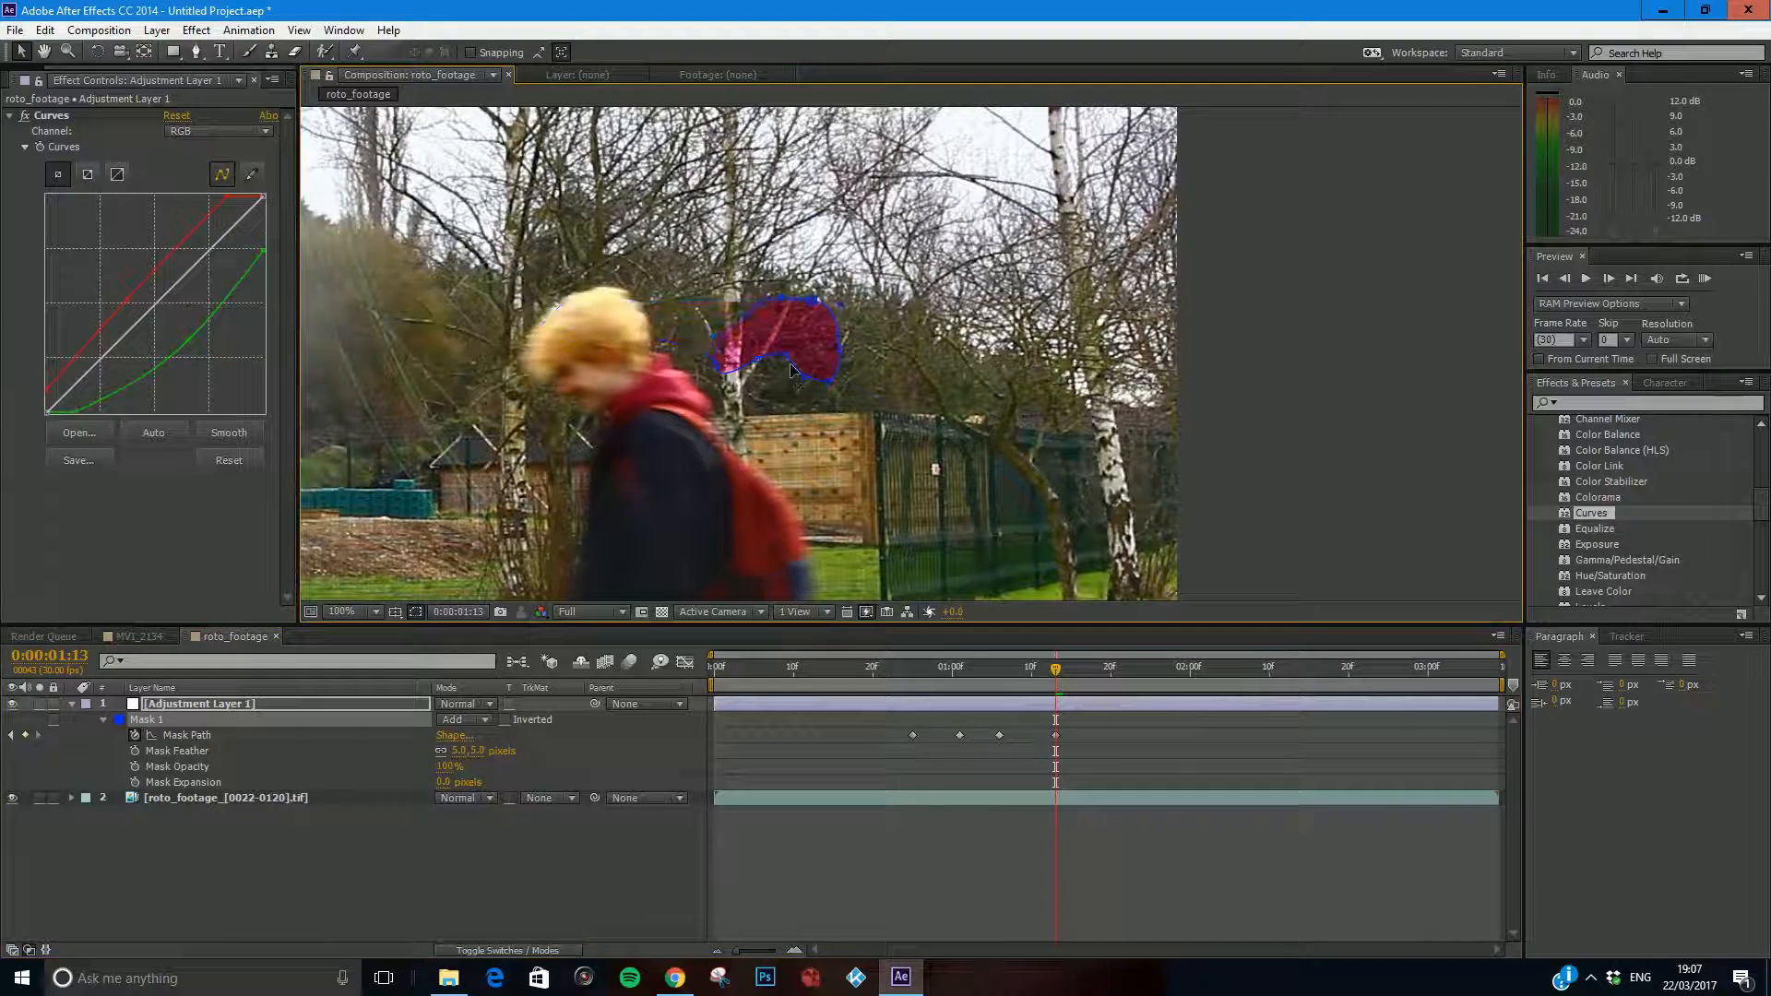
double_click(795, 333)
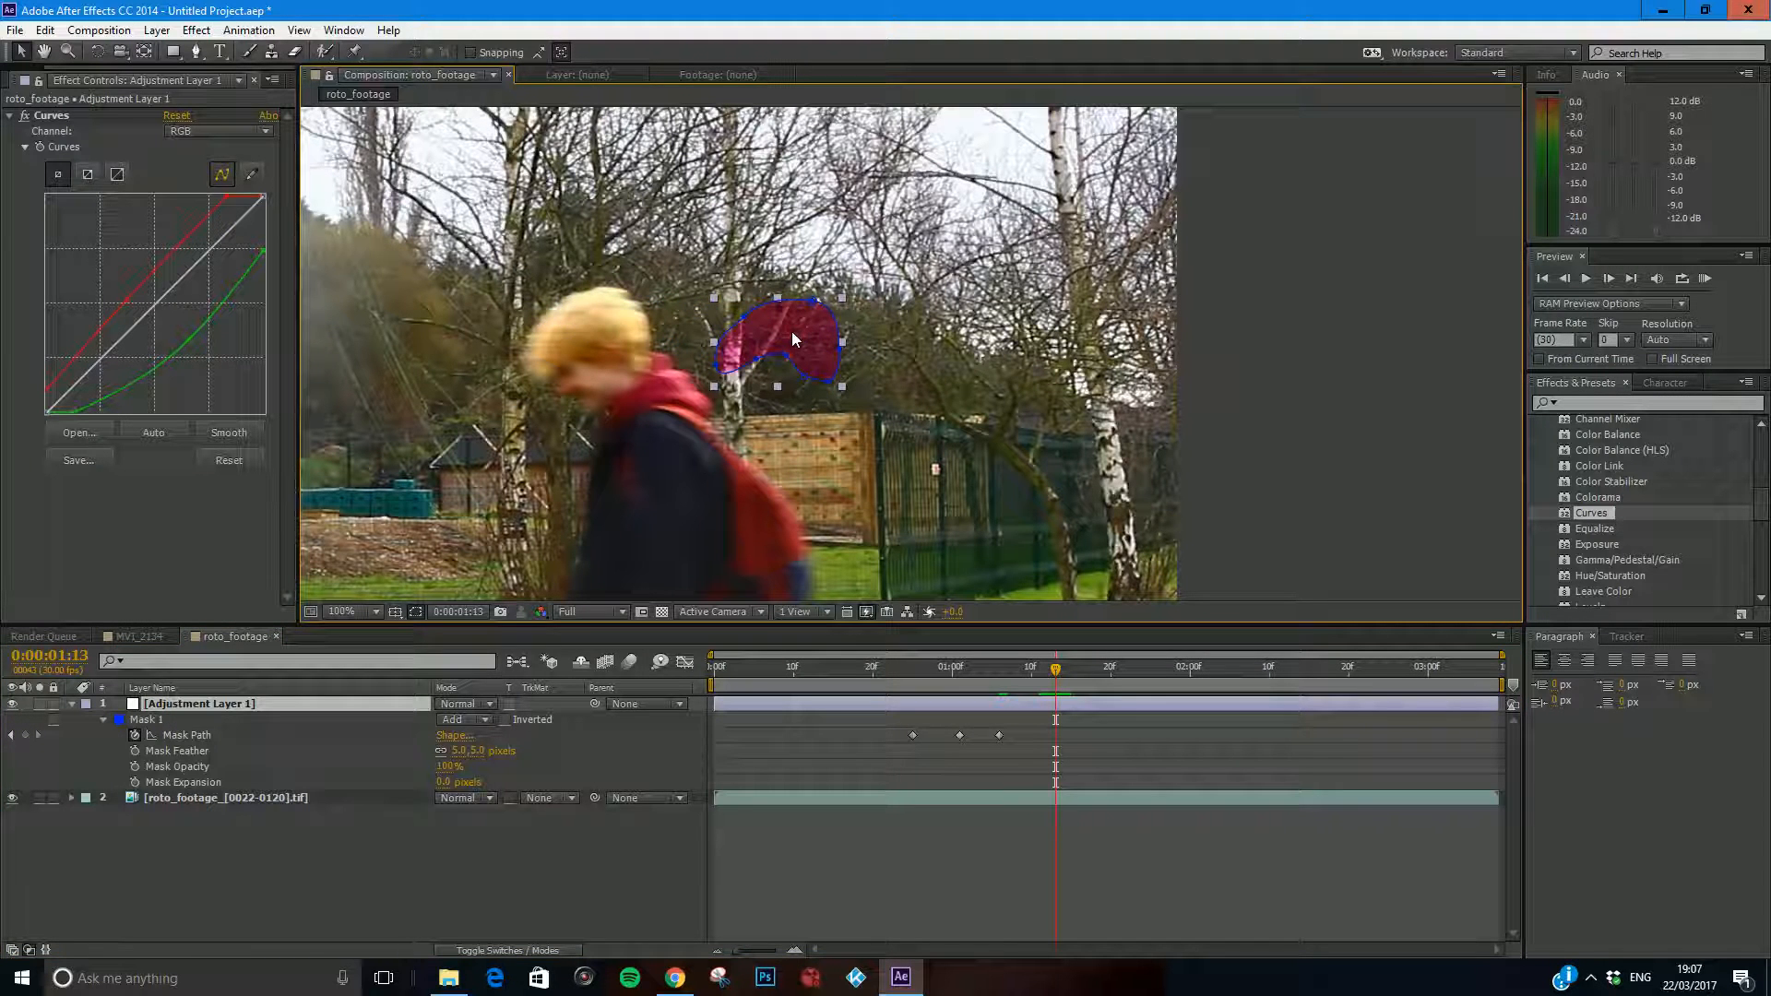
left_click_drag(792, 330, 573, 339)
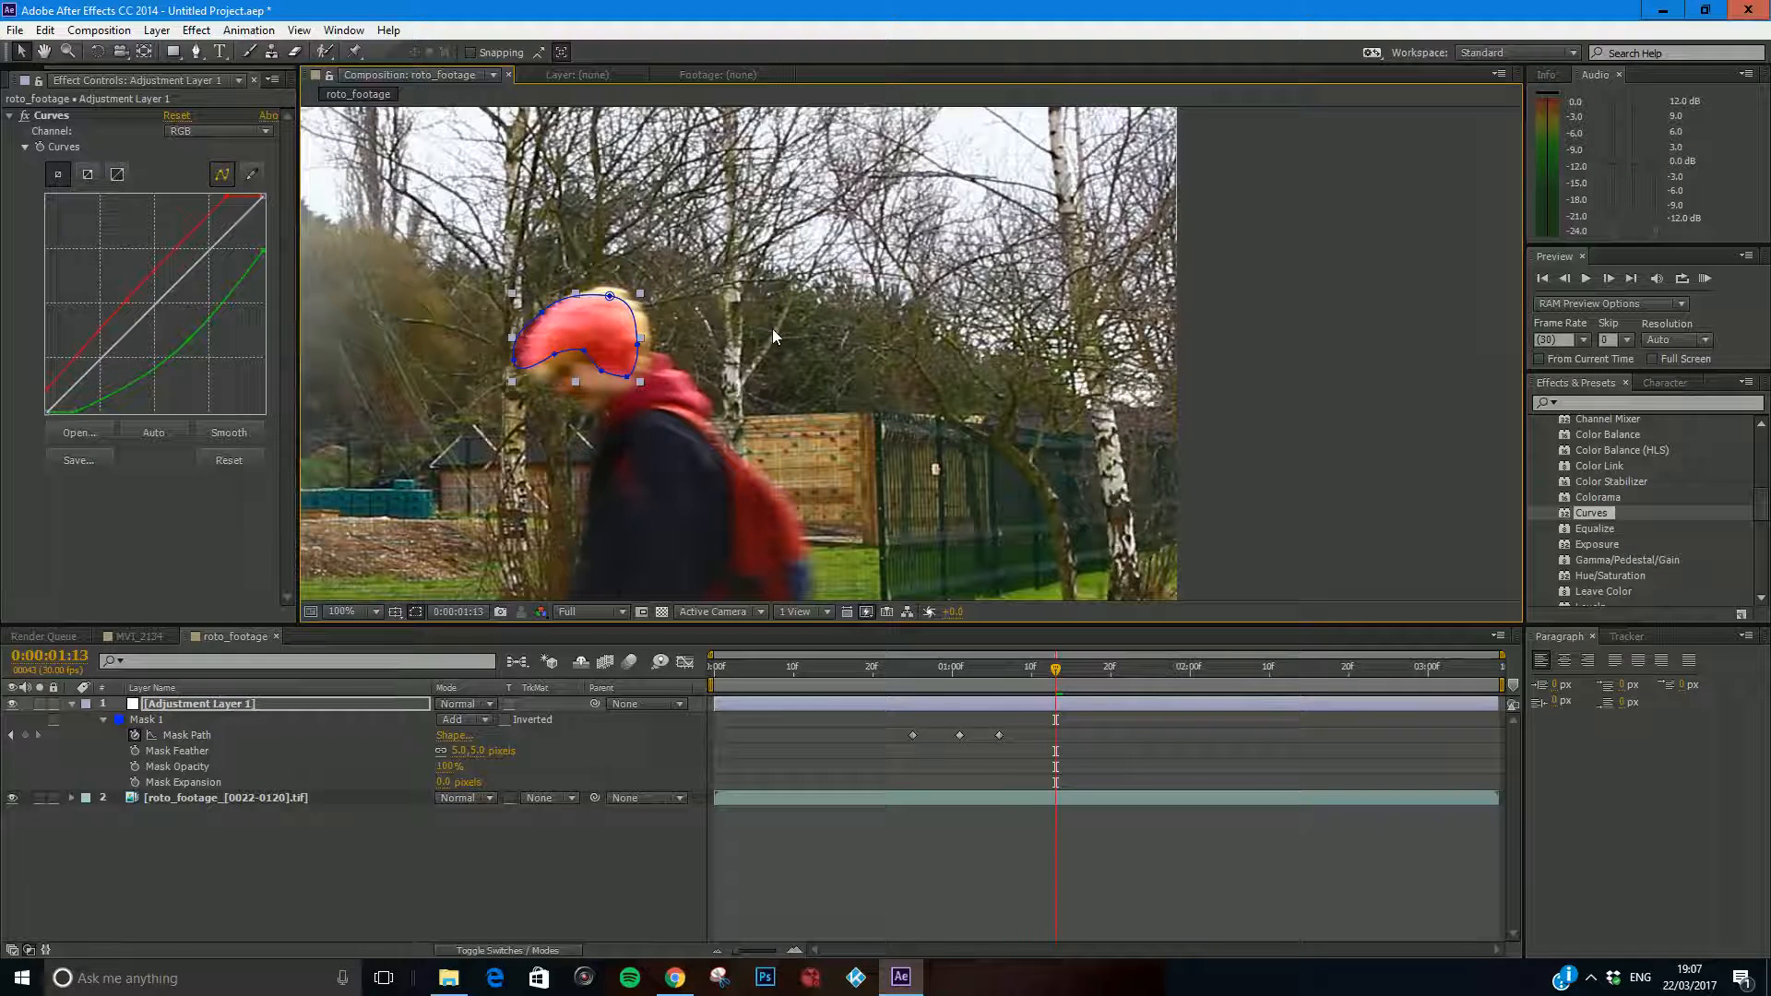
key("ctrl+z")
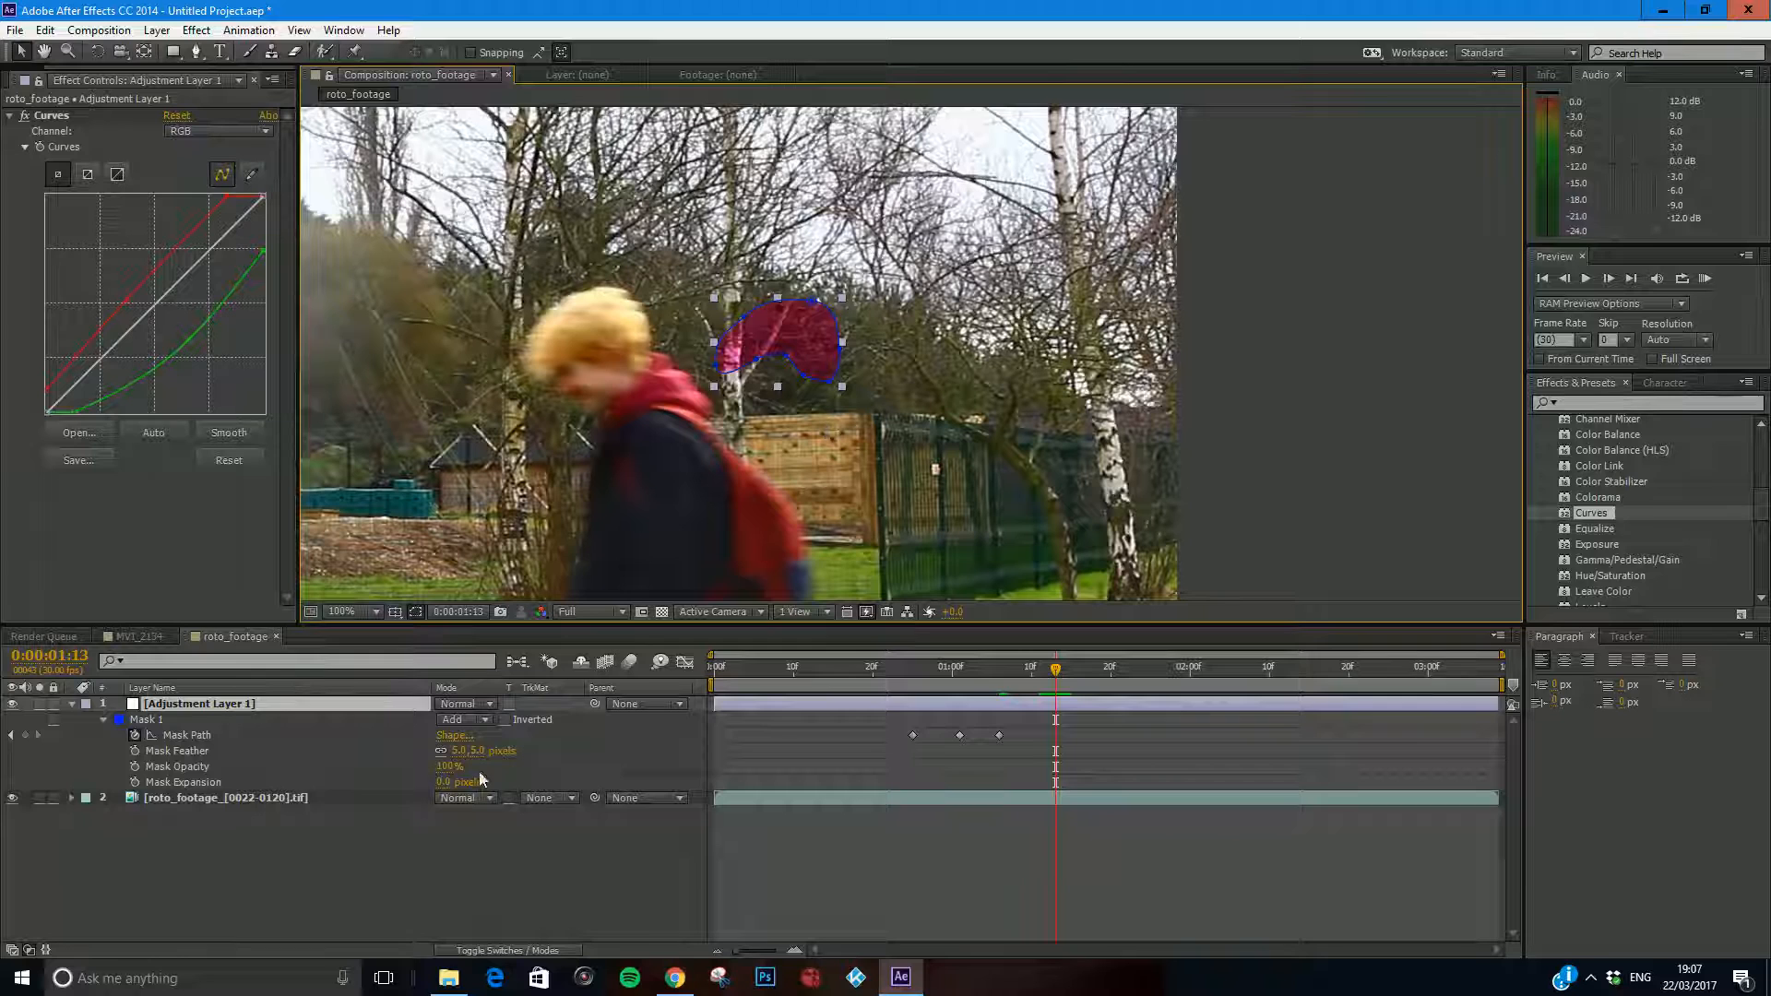
Select all points of Mask 1 and move the whole mask onto the figure's head at 0:00:01:13.
left_click(214, 916)
left_click(148, 720)
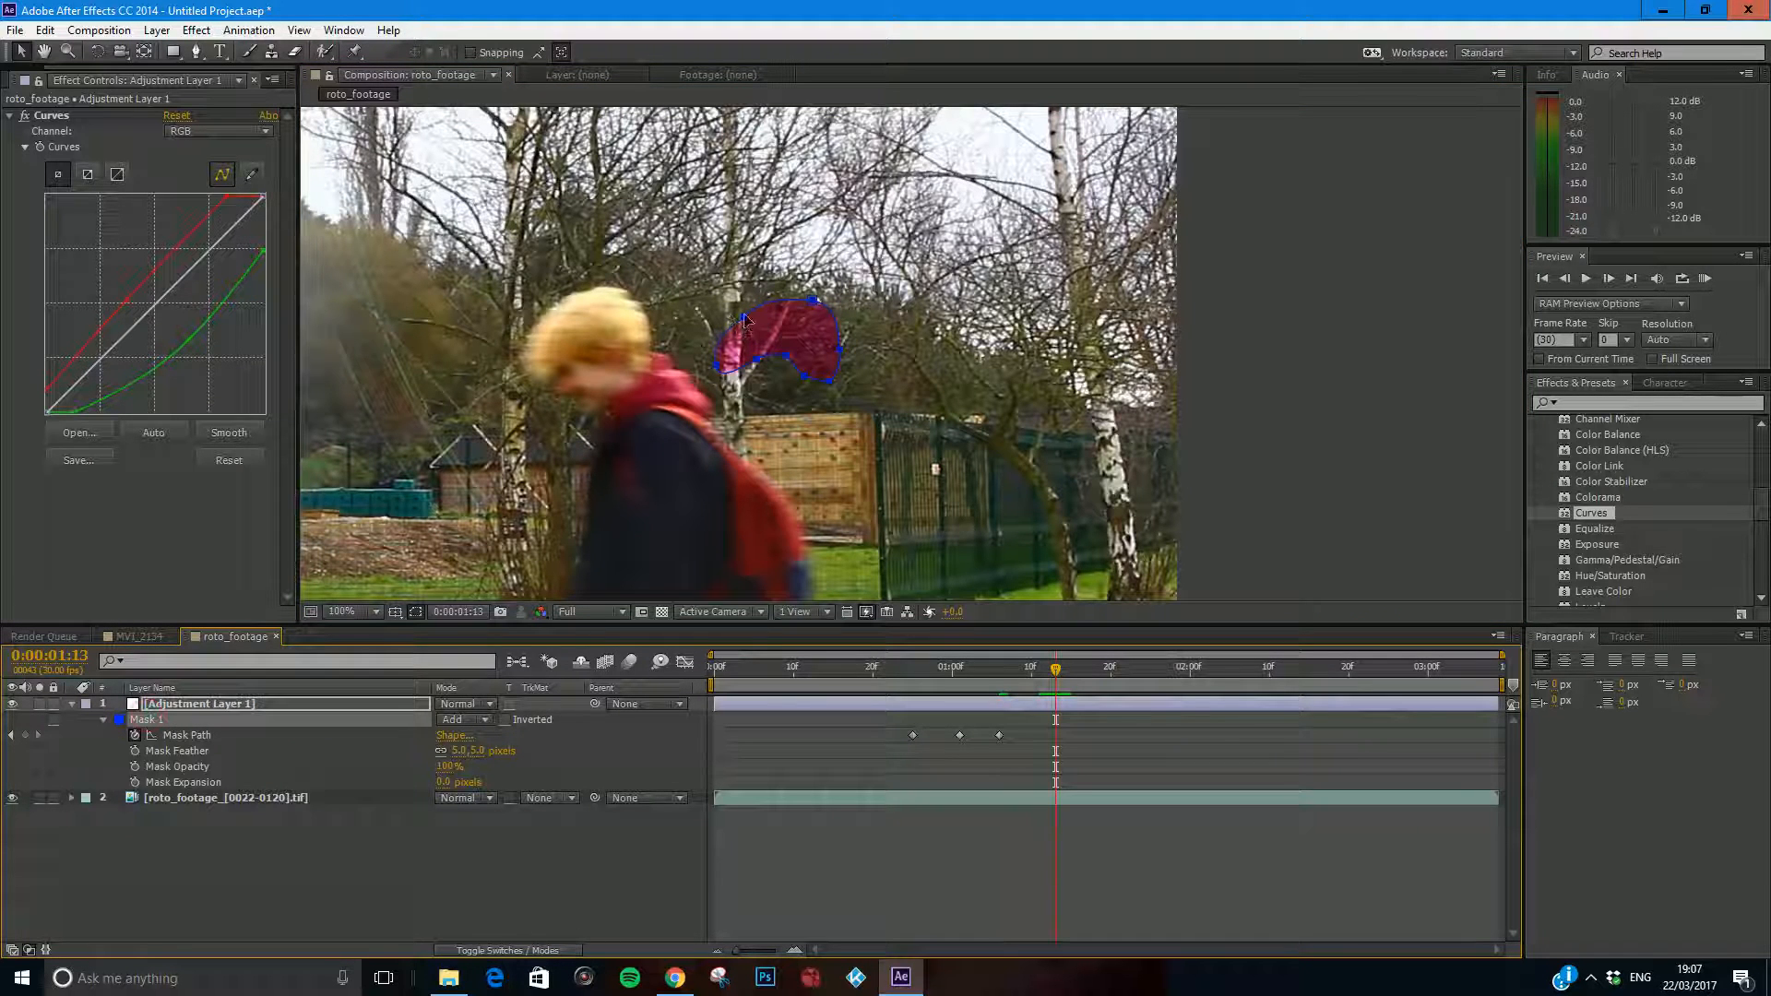
left_click_drag(748, 320, 555, 317)
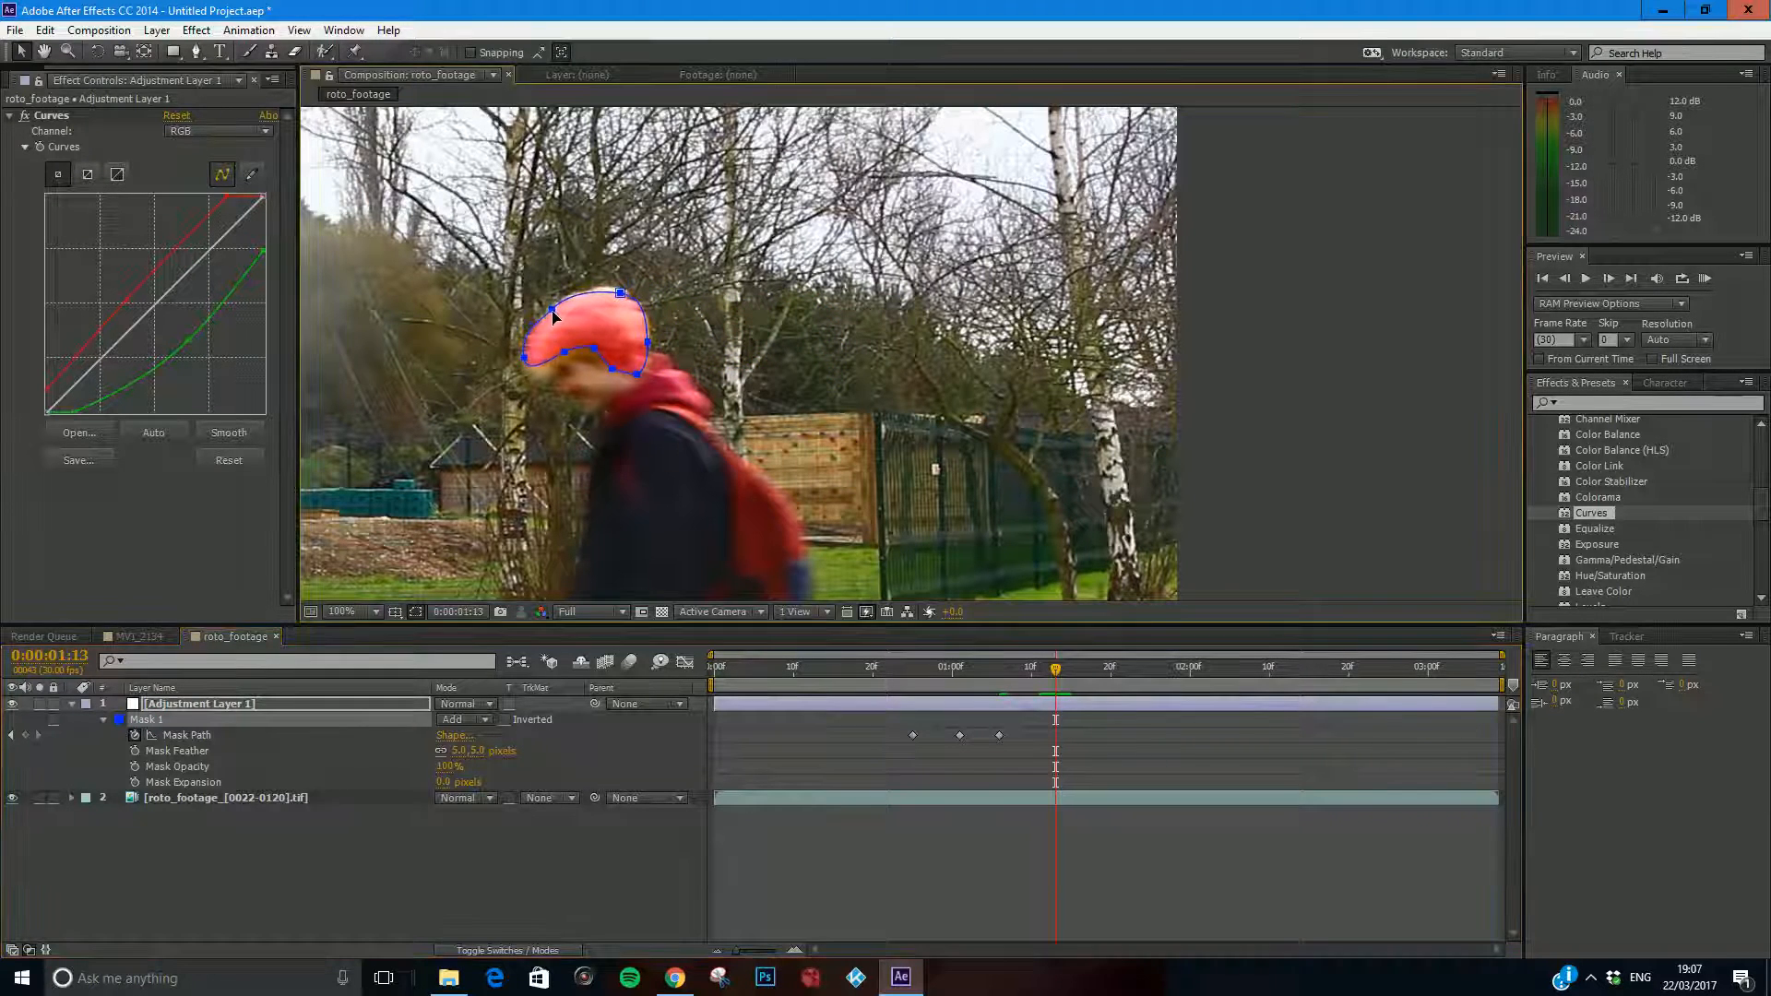
Reshape the mask at 0:00:01:13 by adjusting its points and curve handles to follow the fringe, crown and back of the hair.
scroll(565, 353, "up", 2)
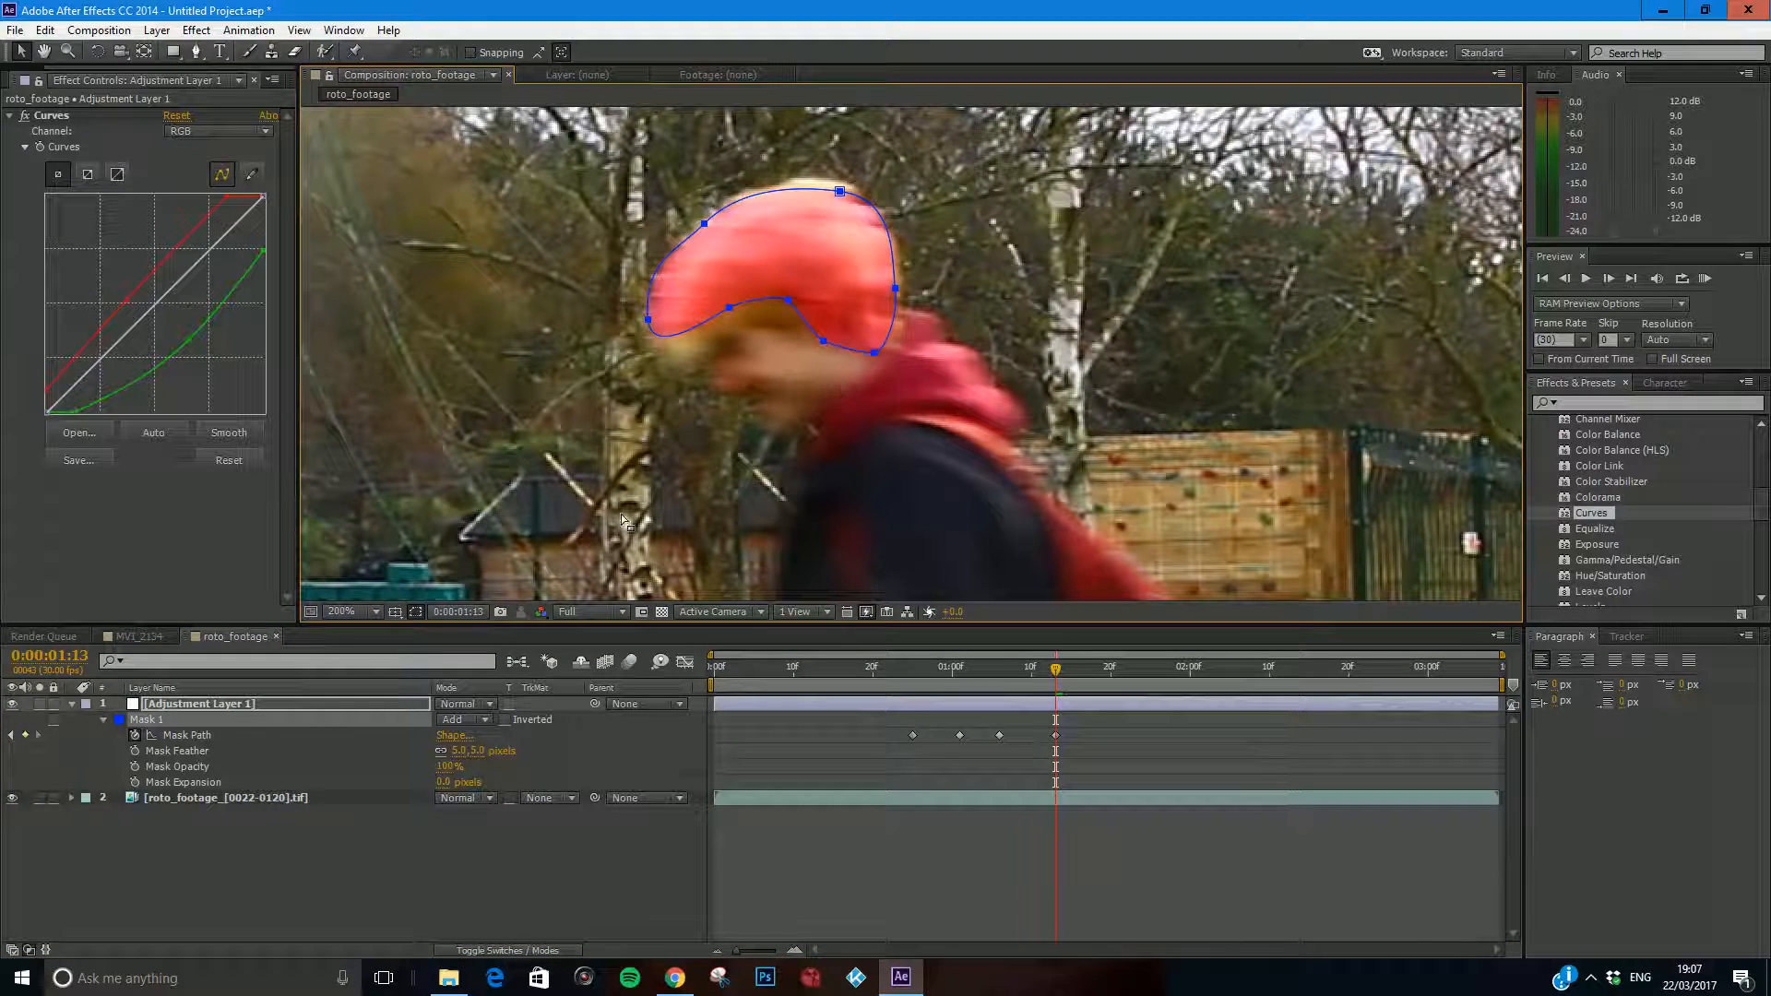
left_click_drag(648, 319, 656, 354)
left_click_drag(729, 308, 740, 317)
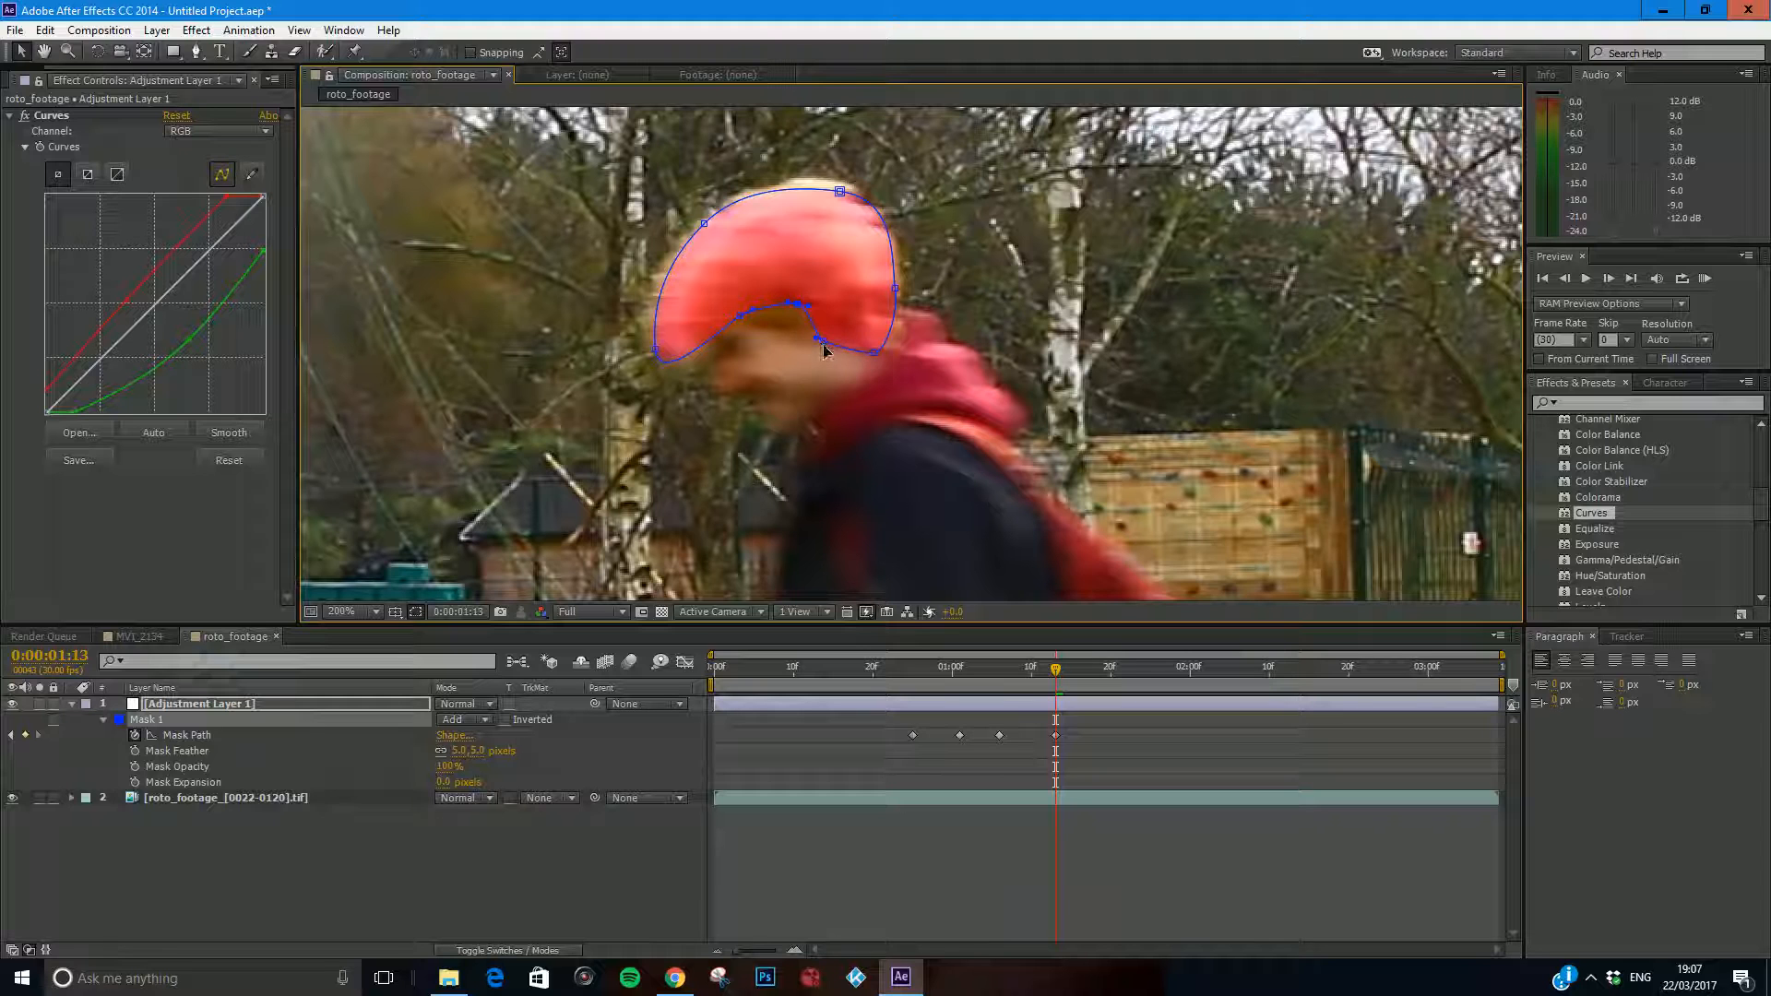
left_click_drag(827, 341, 898, 285)
left_click_drag(841, 192, 830, 182)
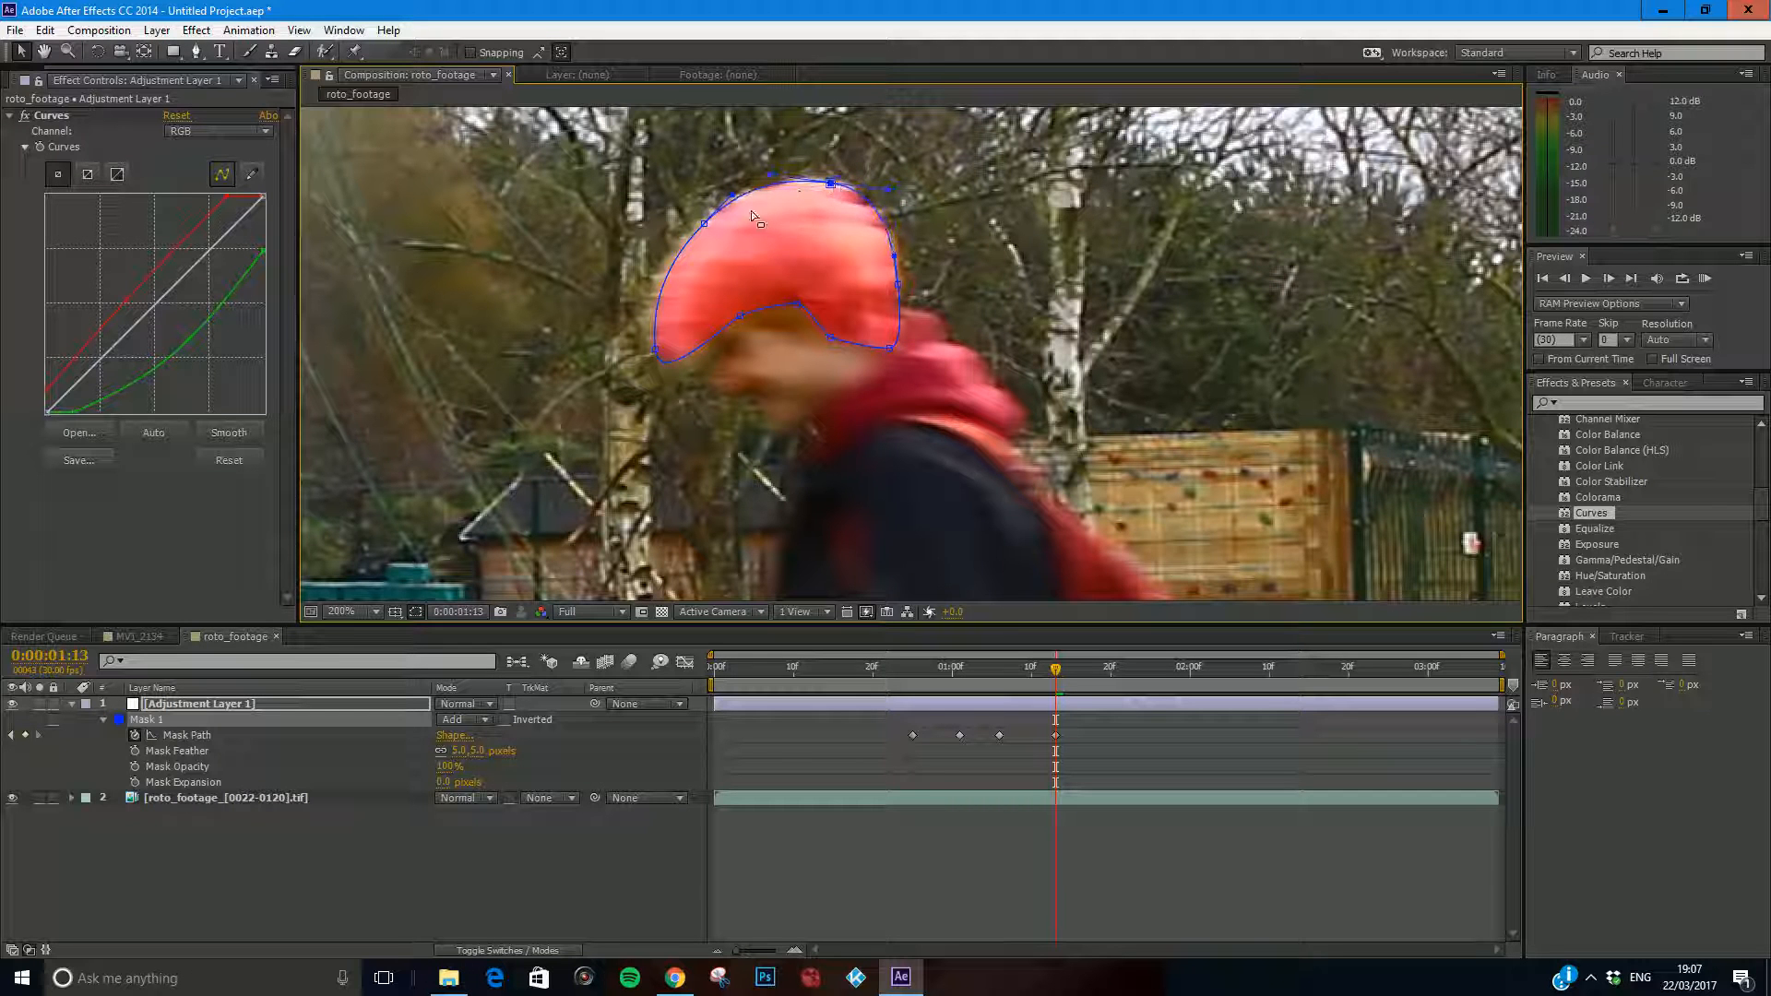
left_click_drag(704, 223, 700, 222)
left_click_drag(645, 290, 638, 285)
Go to 0:00:01:21 and move the whole hair mask onto the walking figure's head.
scroll(794, 387, "down", 3)
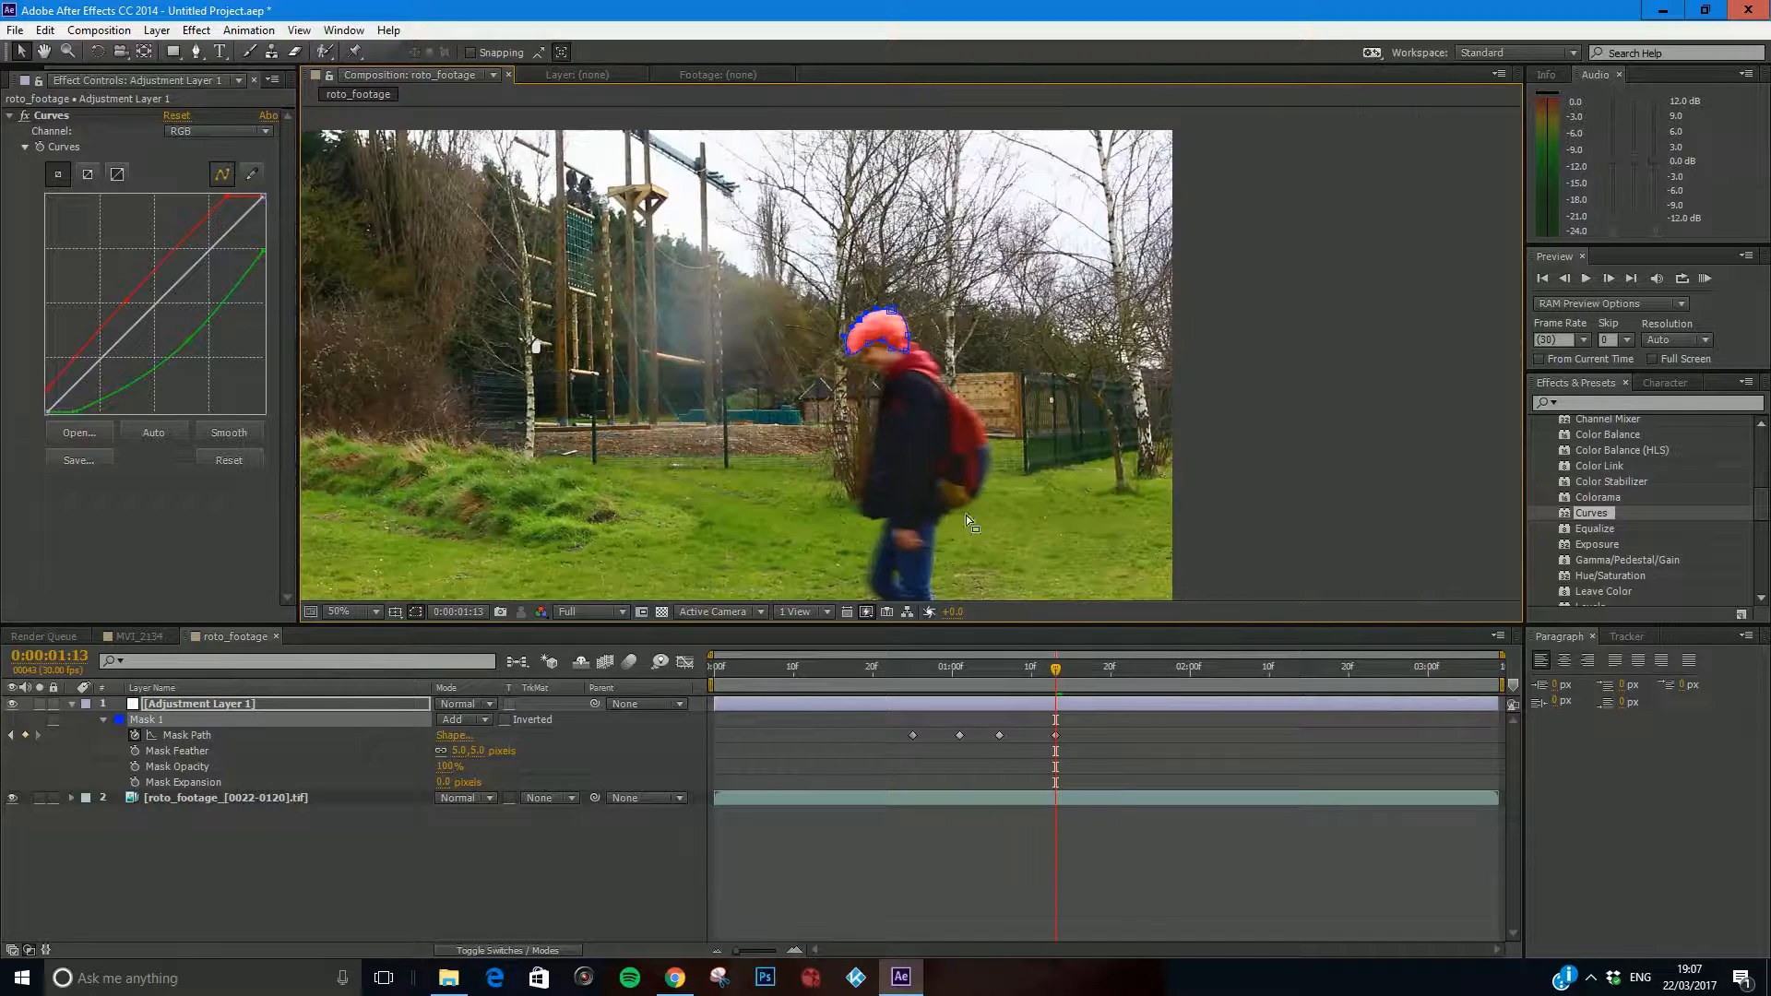
left_click_drag(1058, 683, 1122, 679)
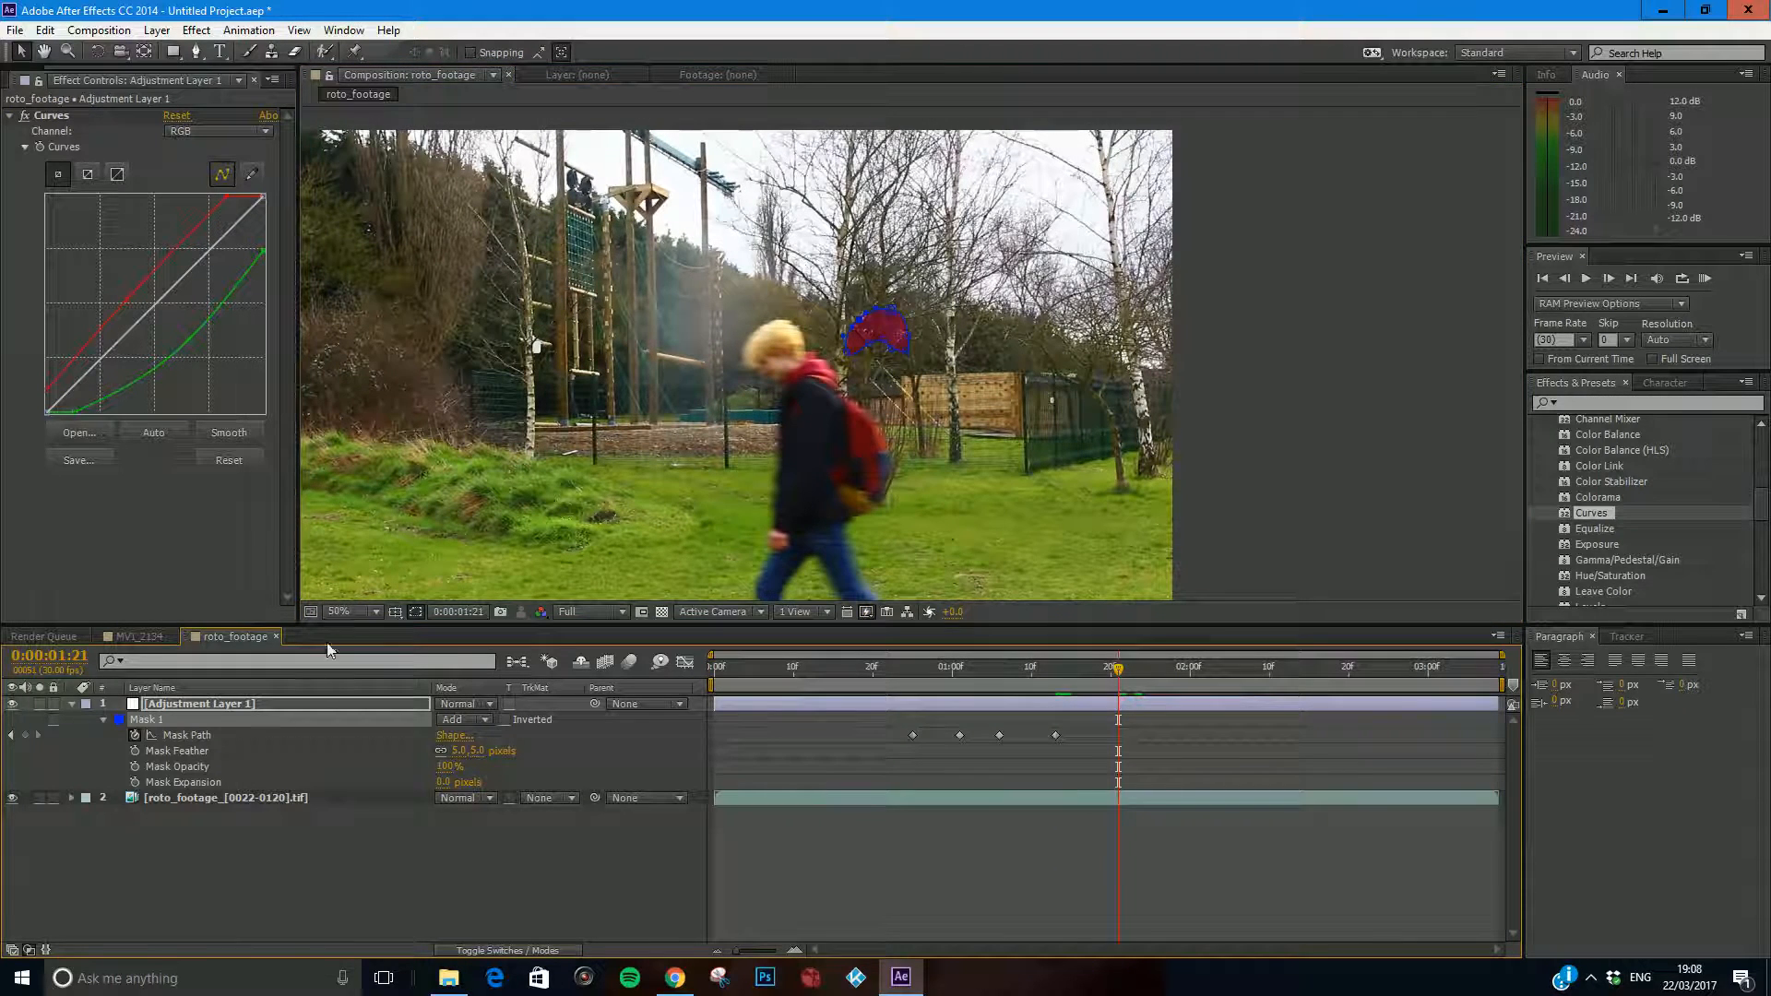
left_click(251, 875)
left_click(145, 720)
left_click_drag(865, 326, 758, 341)
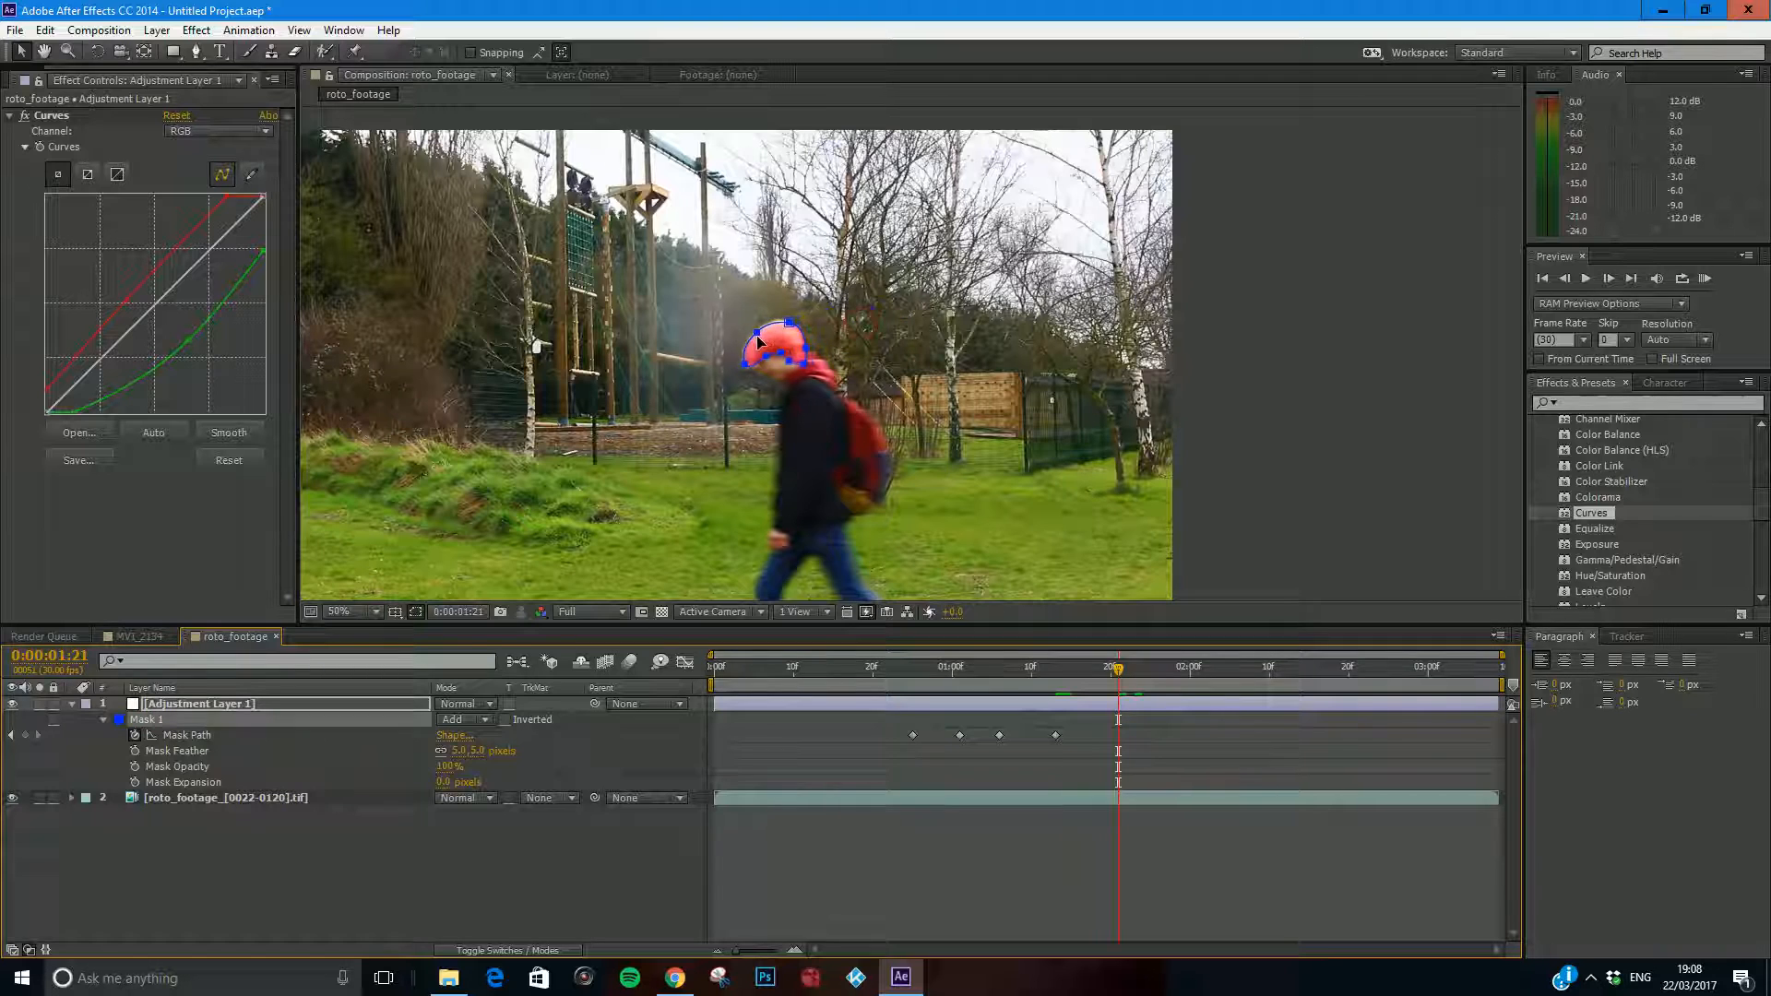
Fine-tune the mask points at 0:00:01:21 so the outline matches the hair's top, front and lower edges.
scroll(777, 319, "up", 2)
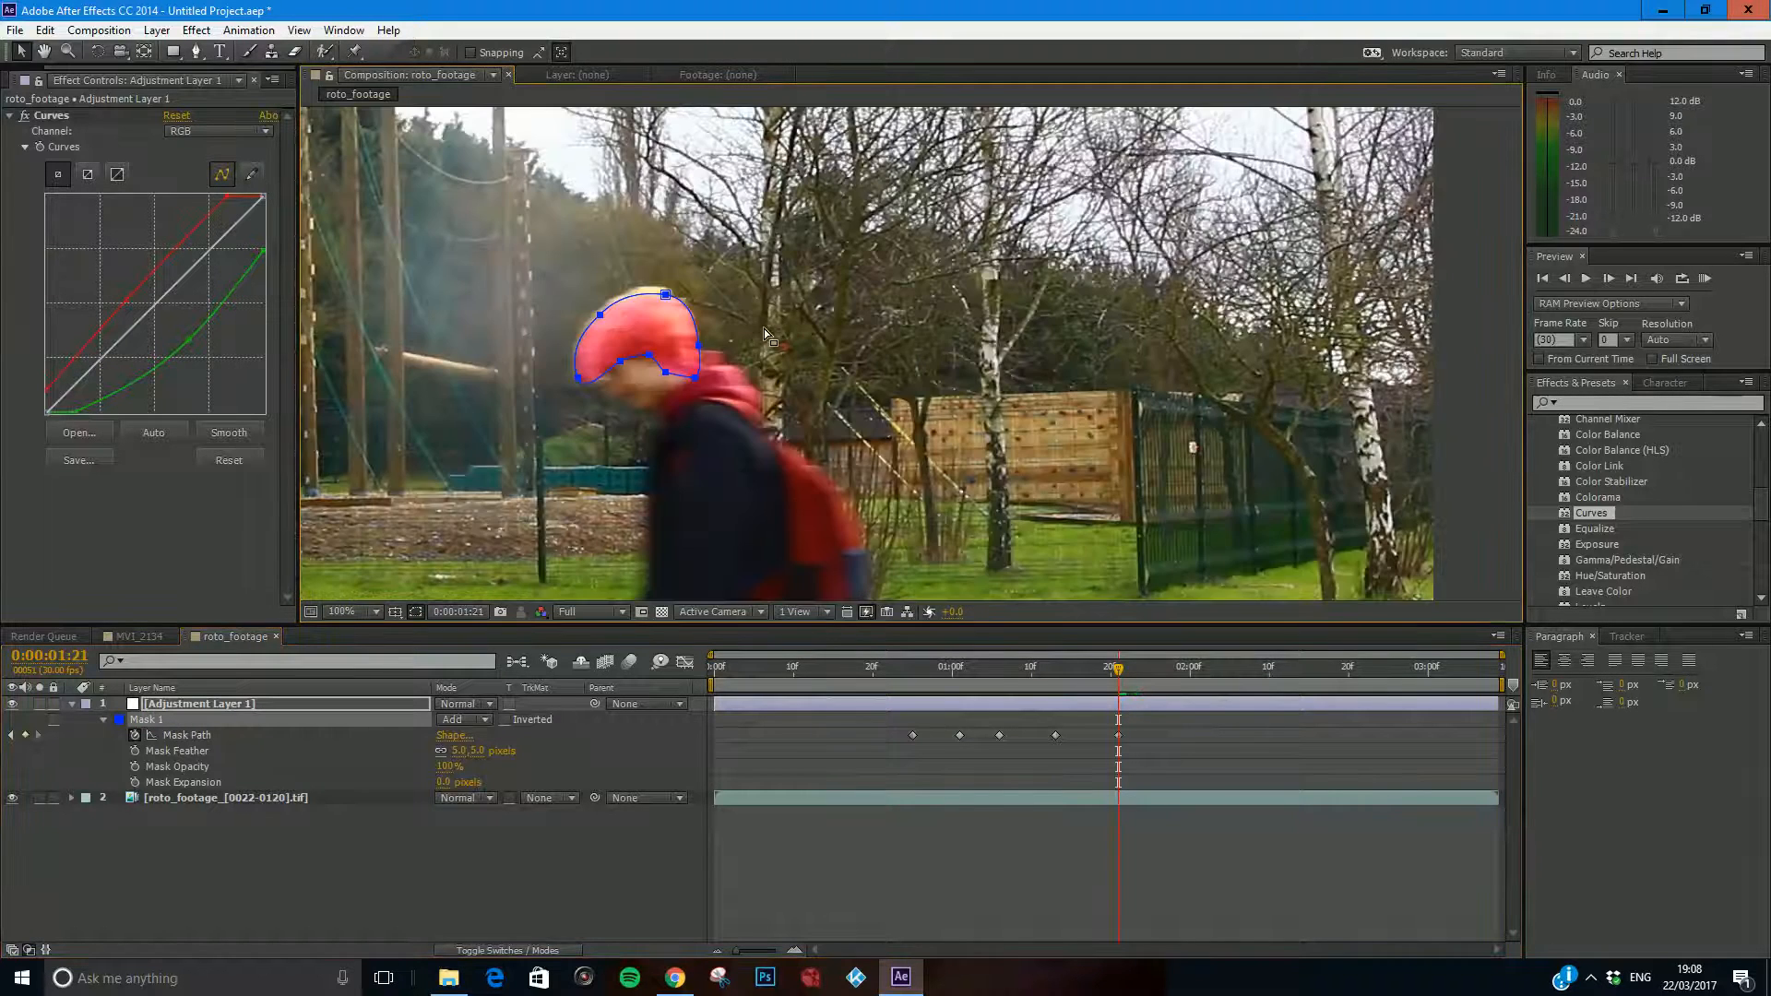
left_click_drag(868, 295, 870, 291)
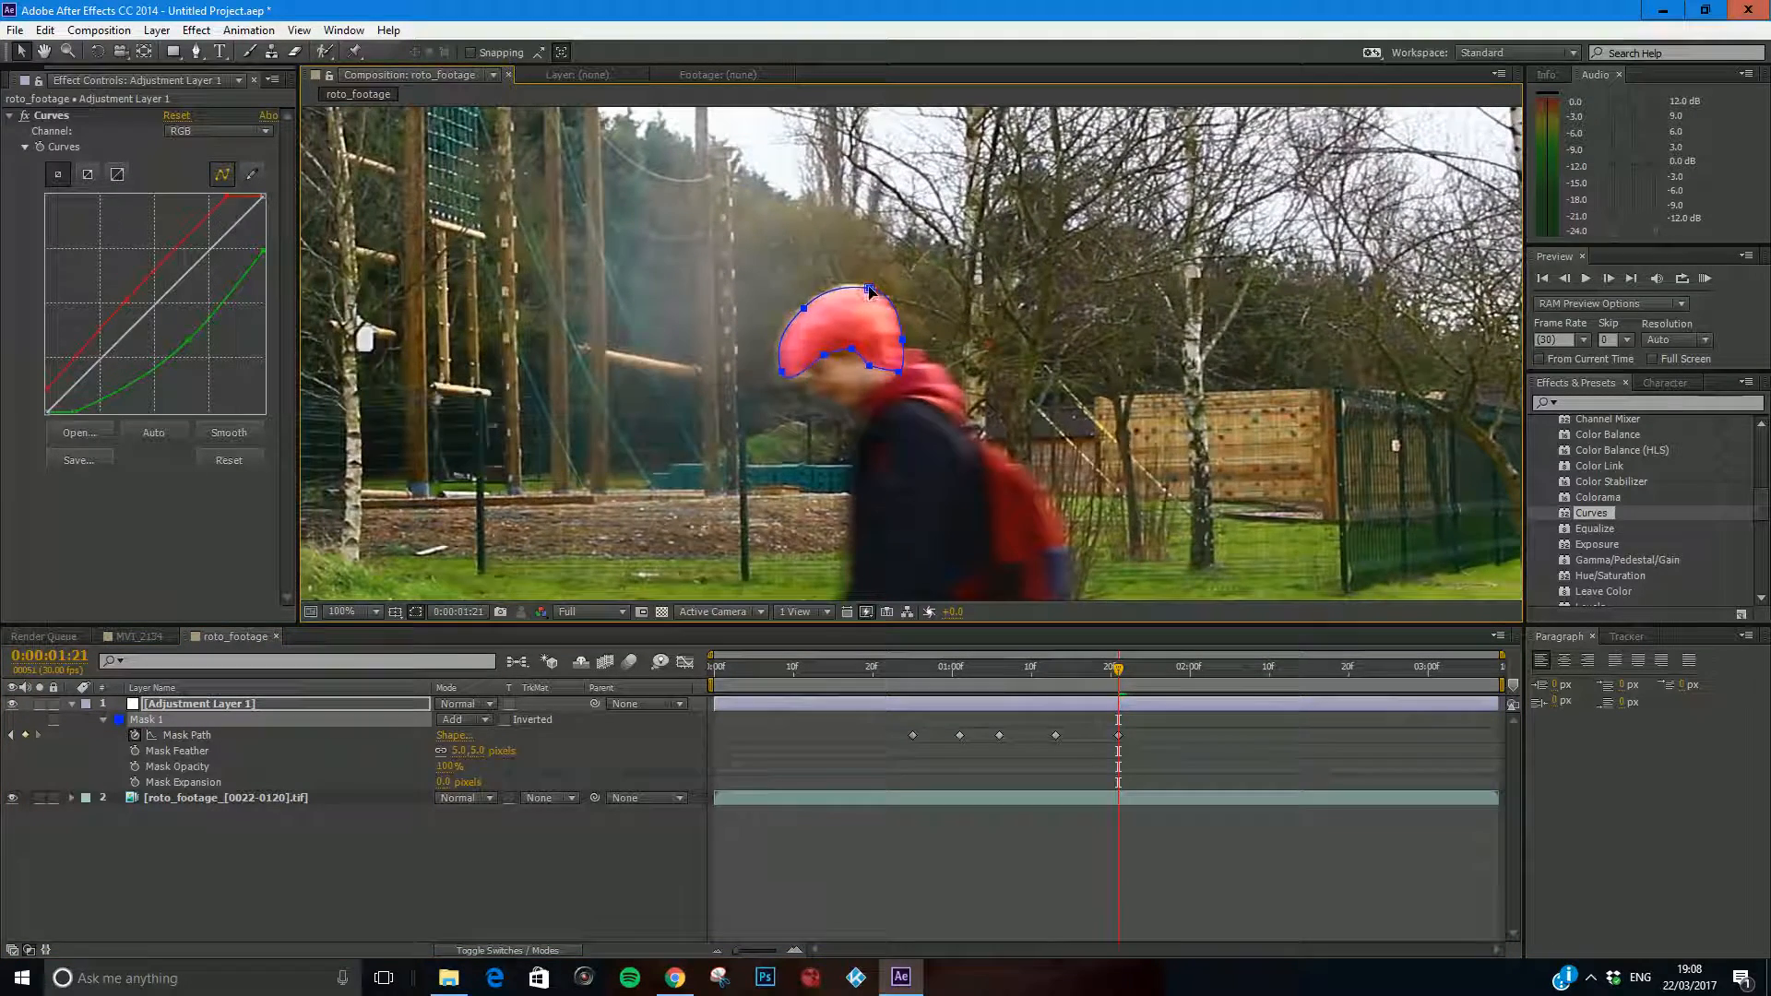
double_click(786, 374)
left_click_drag(781, 371, 783, 376)
left_click(801, 311)
left_click(869, 291)
left_click(853, 350)
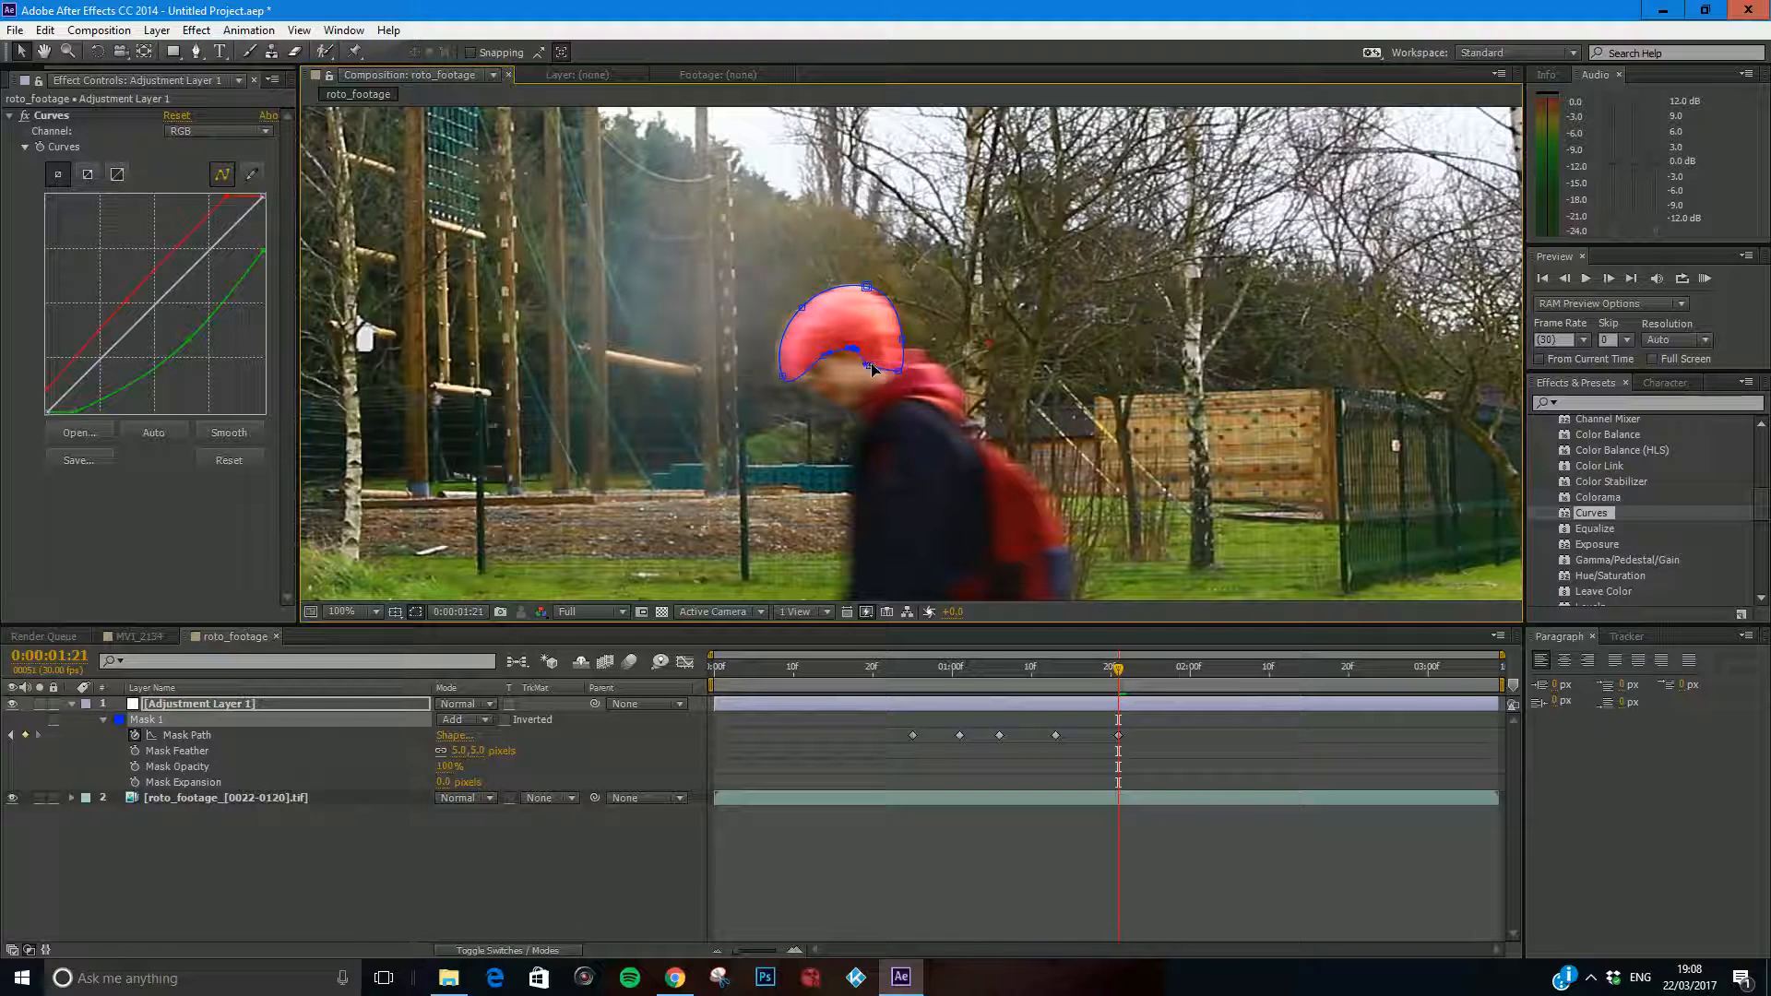
Go to 0:00:02:00, move the whole hair mask onto the head and refit its points to the hair's edges.
left_click_drag(1123, 673, 1190, 647)
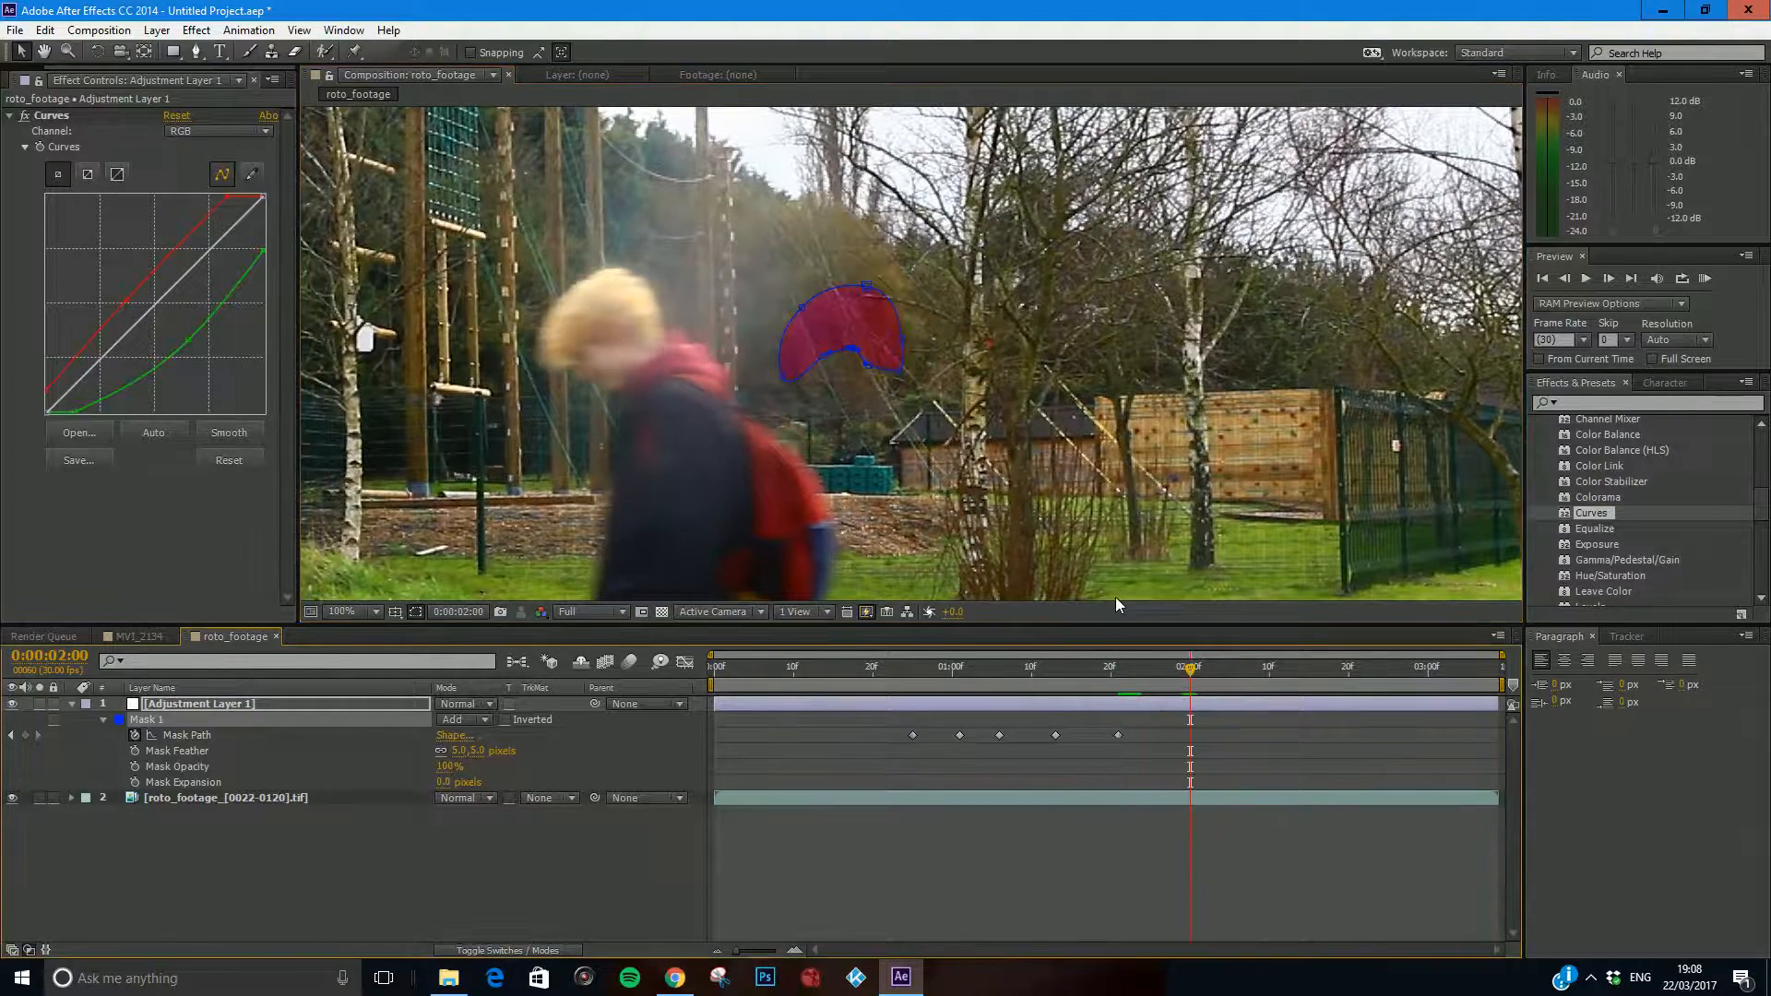
left_click(151, 723)
left_click_drag(805, 316, 567, 300)
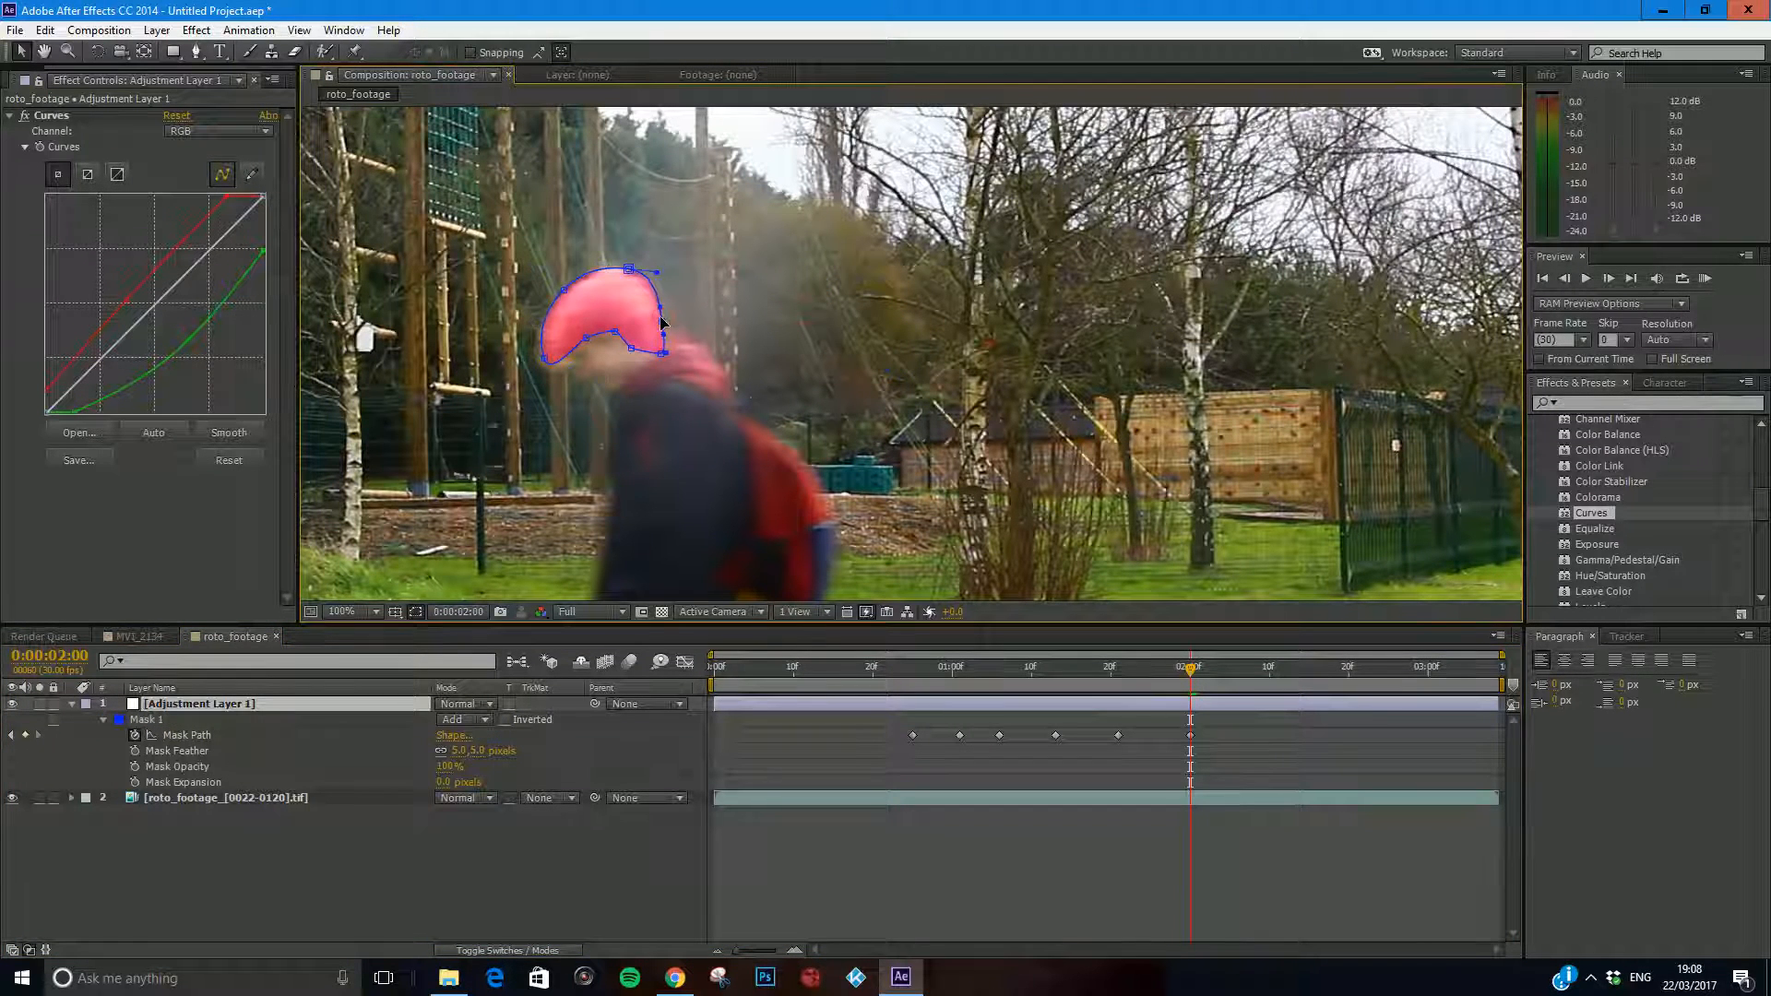
left_click(631, 272)
left_click_drag(565, 295, 553, 304)
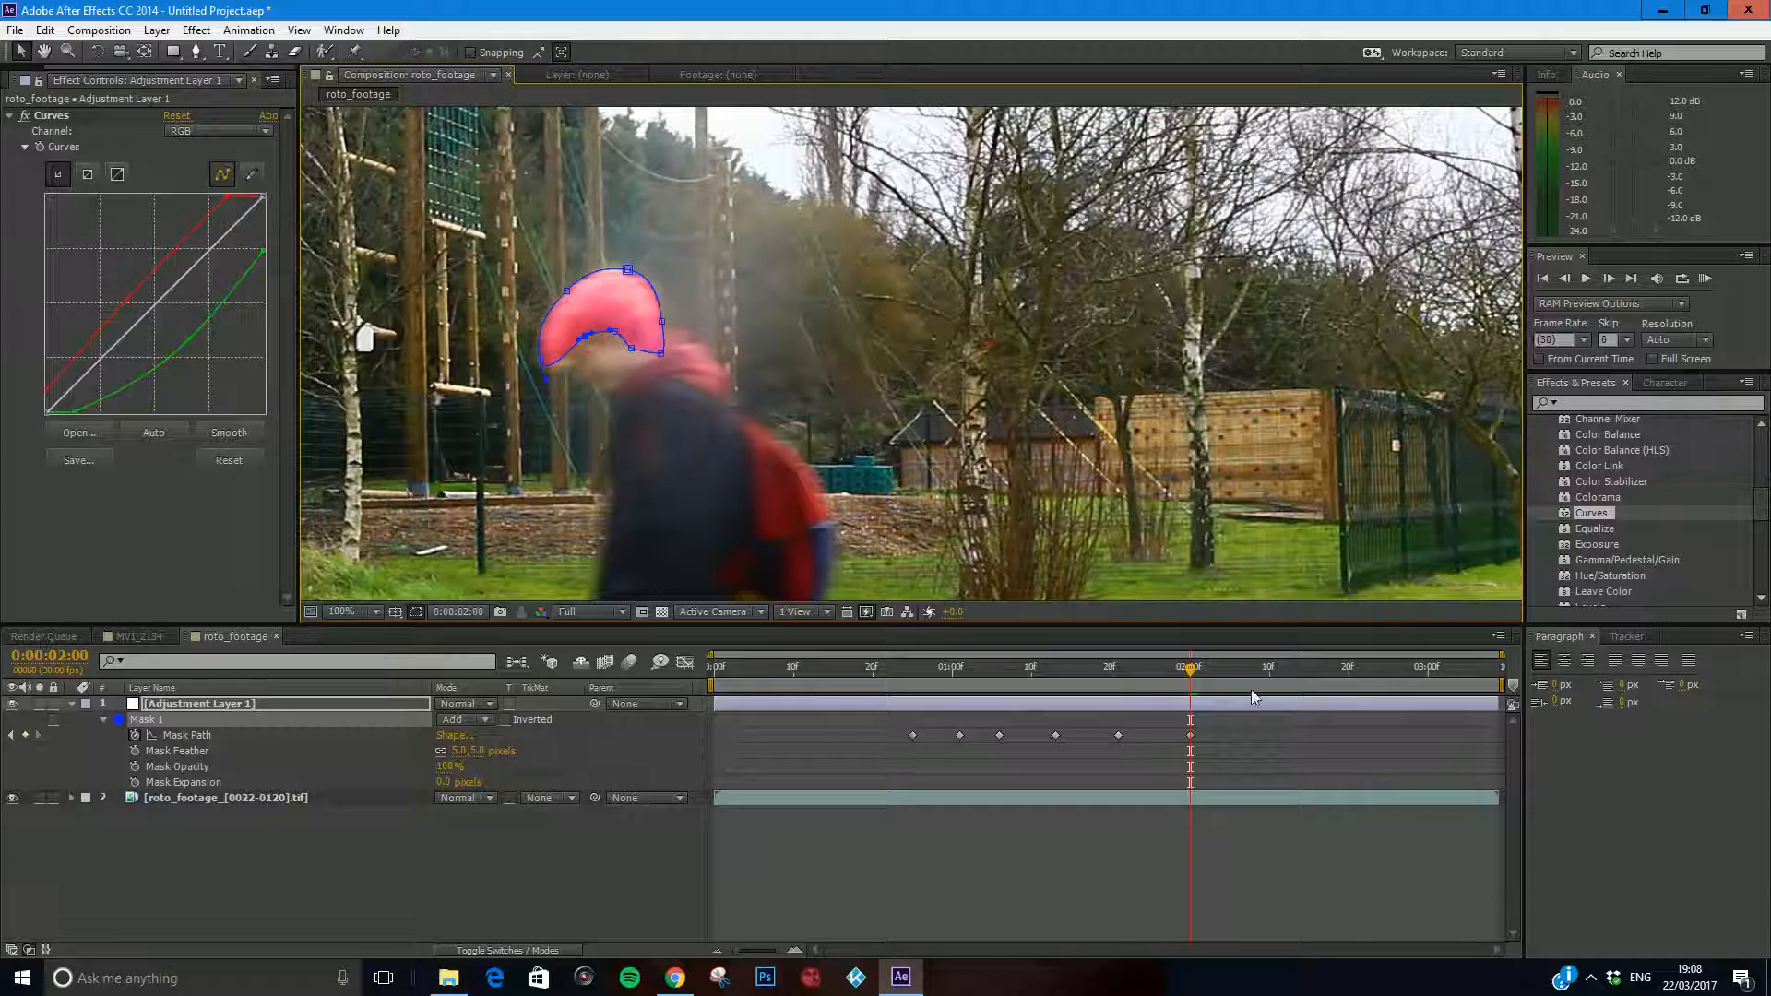
Advance the composition to 0:00:02:05 and bring the walking figure and mask to the middle of the view.
left_click_drag(1190, 676, 1198, 674)
left_click(1267, 673)
left_click_drag(617, 472, 1064, 498)
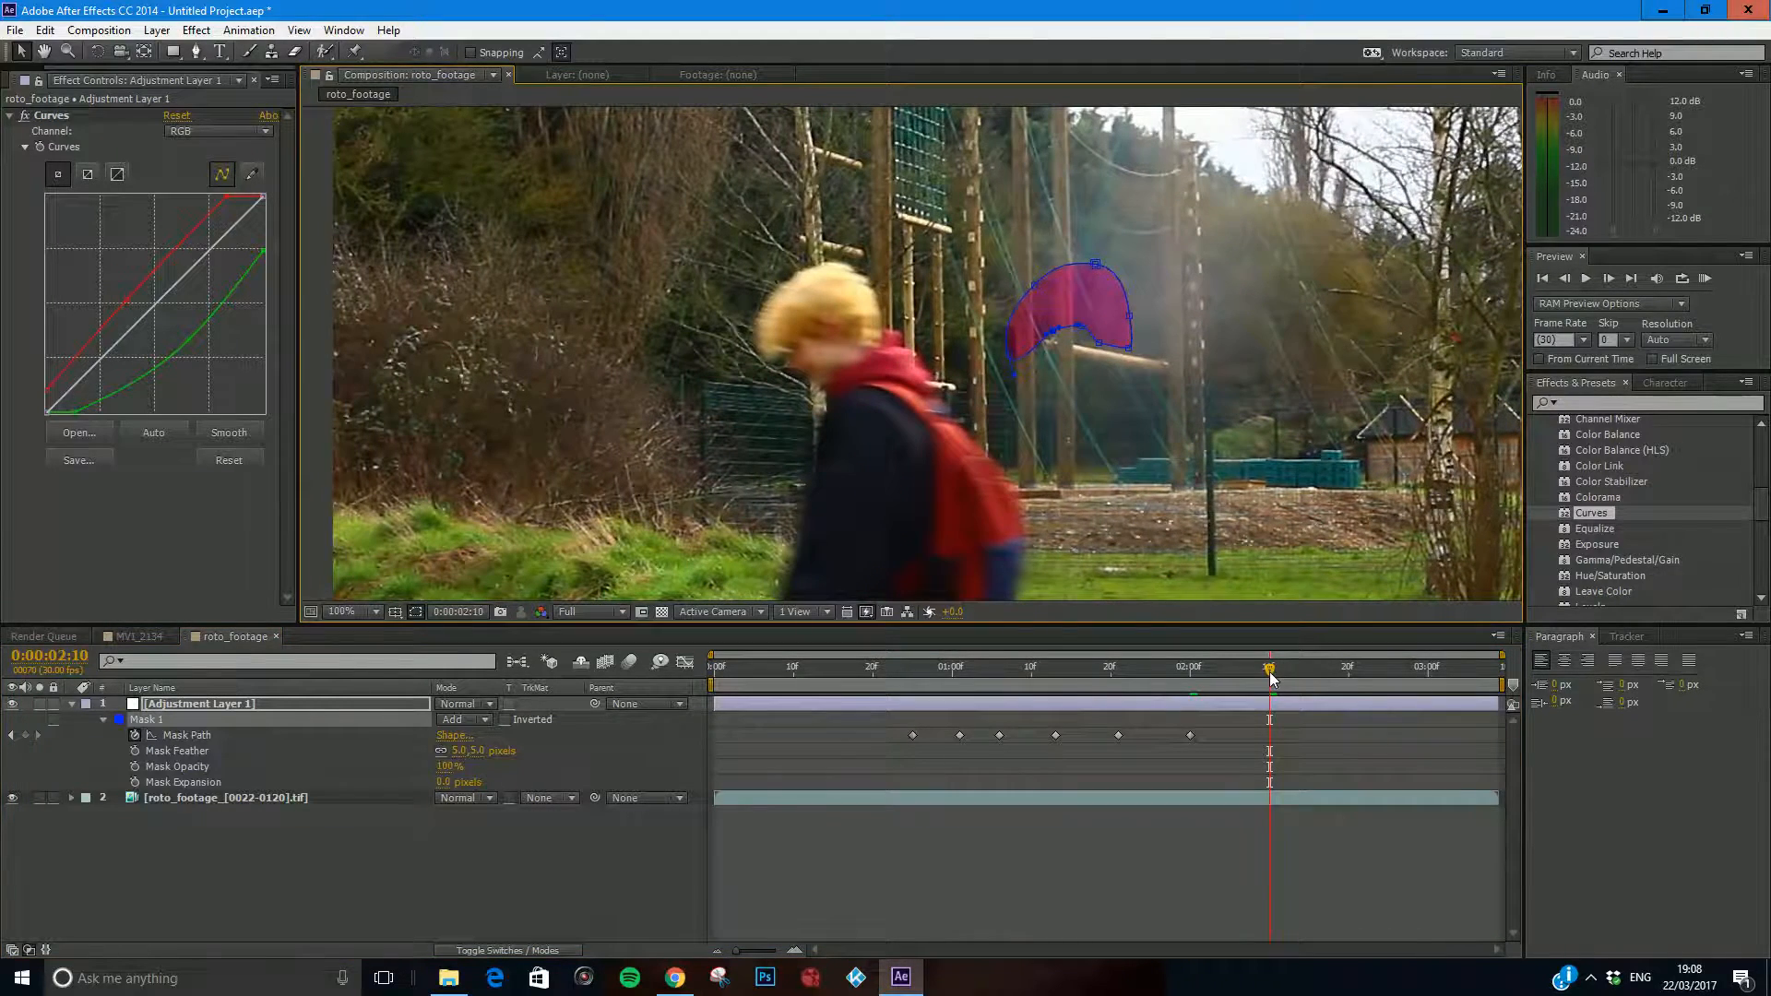
left_click(1232, 675)
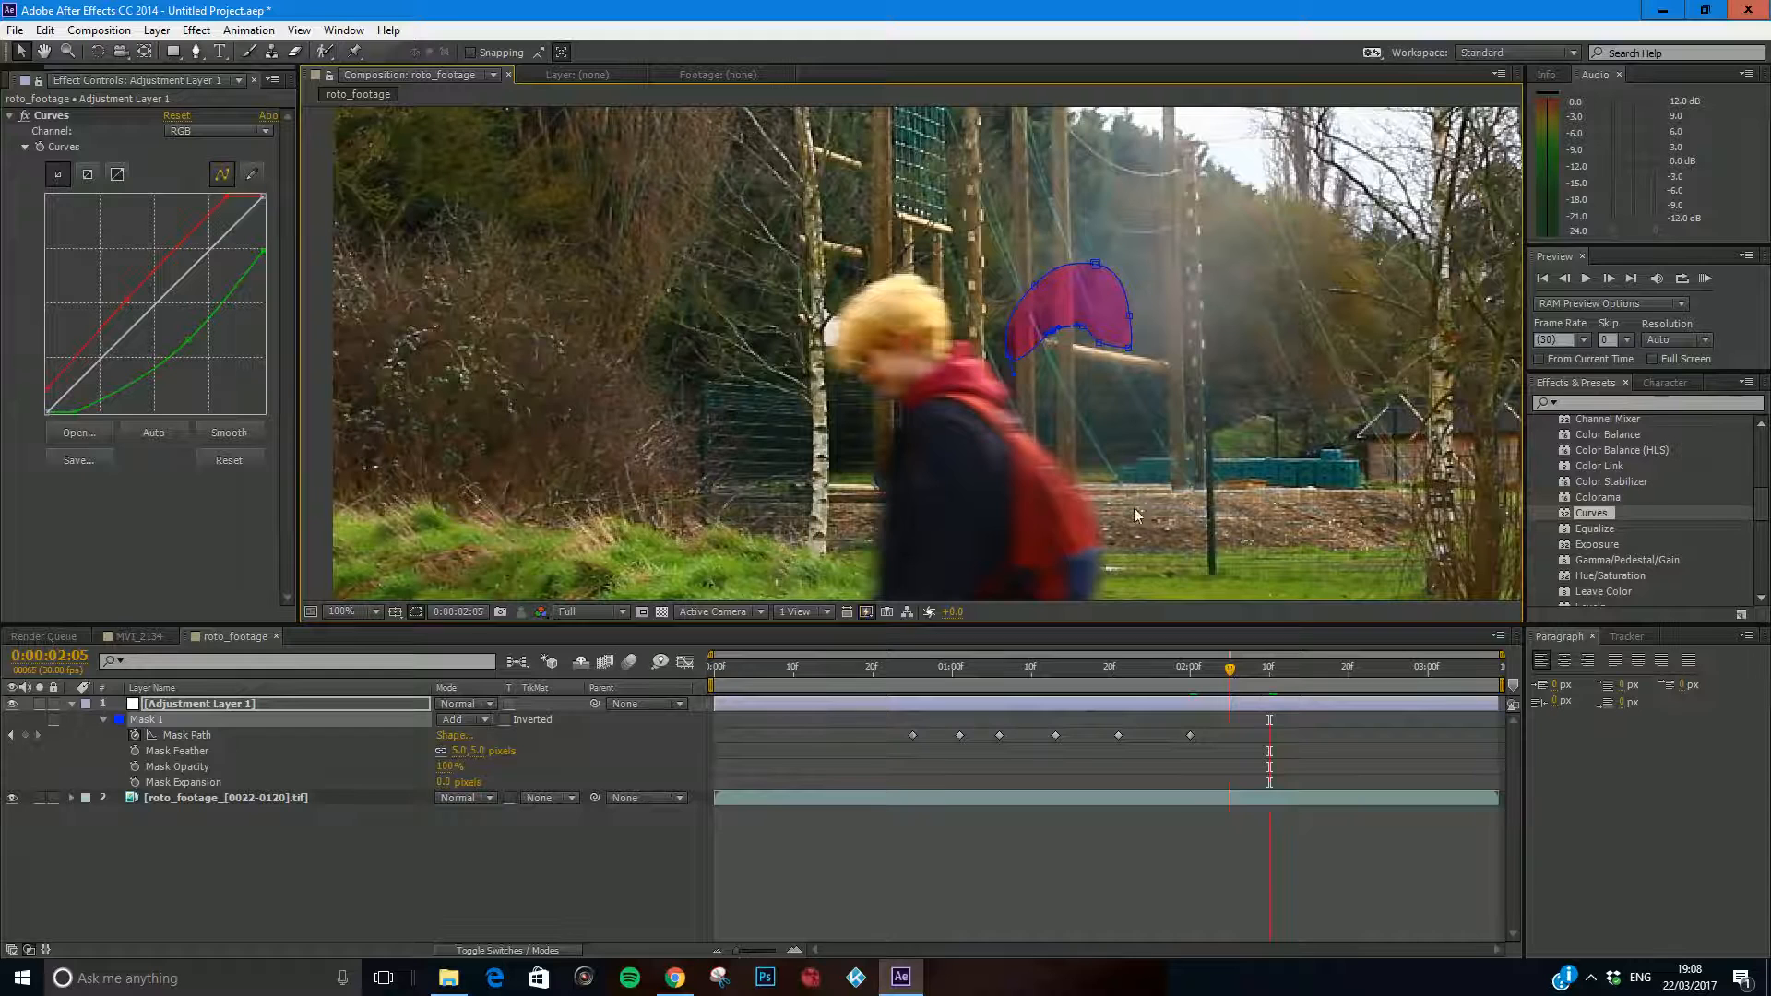
Move the whole hair mask onto the walking figure's head at 0:00:02:05.
left_click(247, 844)
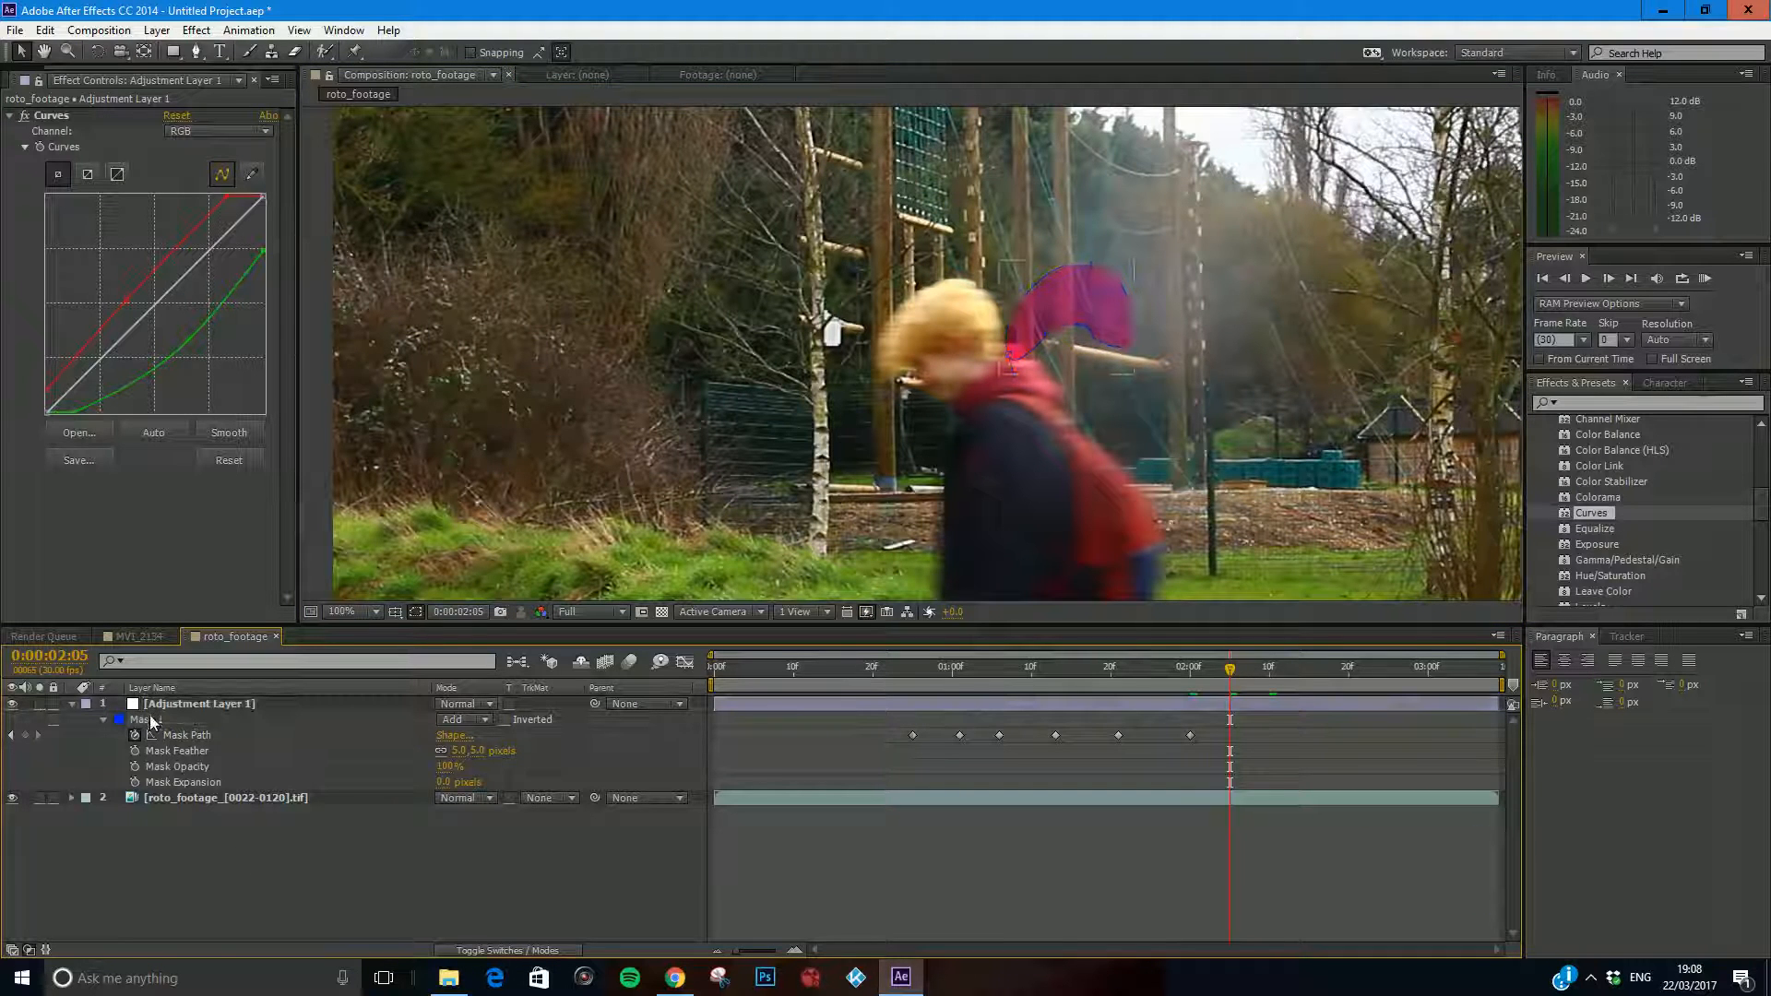
left_click(152, 721)
left_click_drag(1038, 293, 910, 306)
left_click_drag(909, 307, 907, 301)
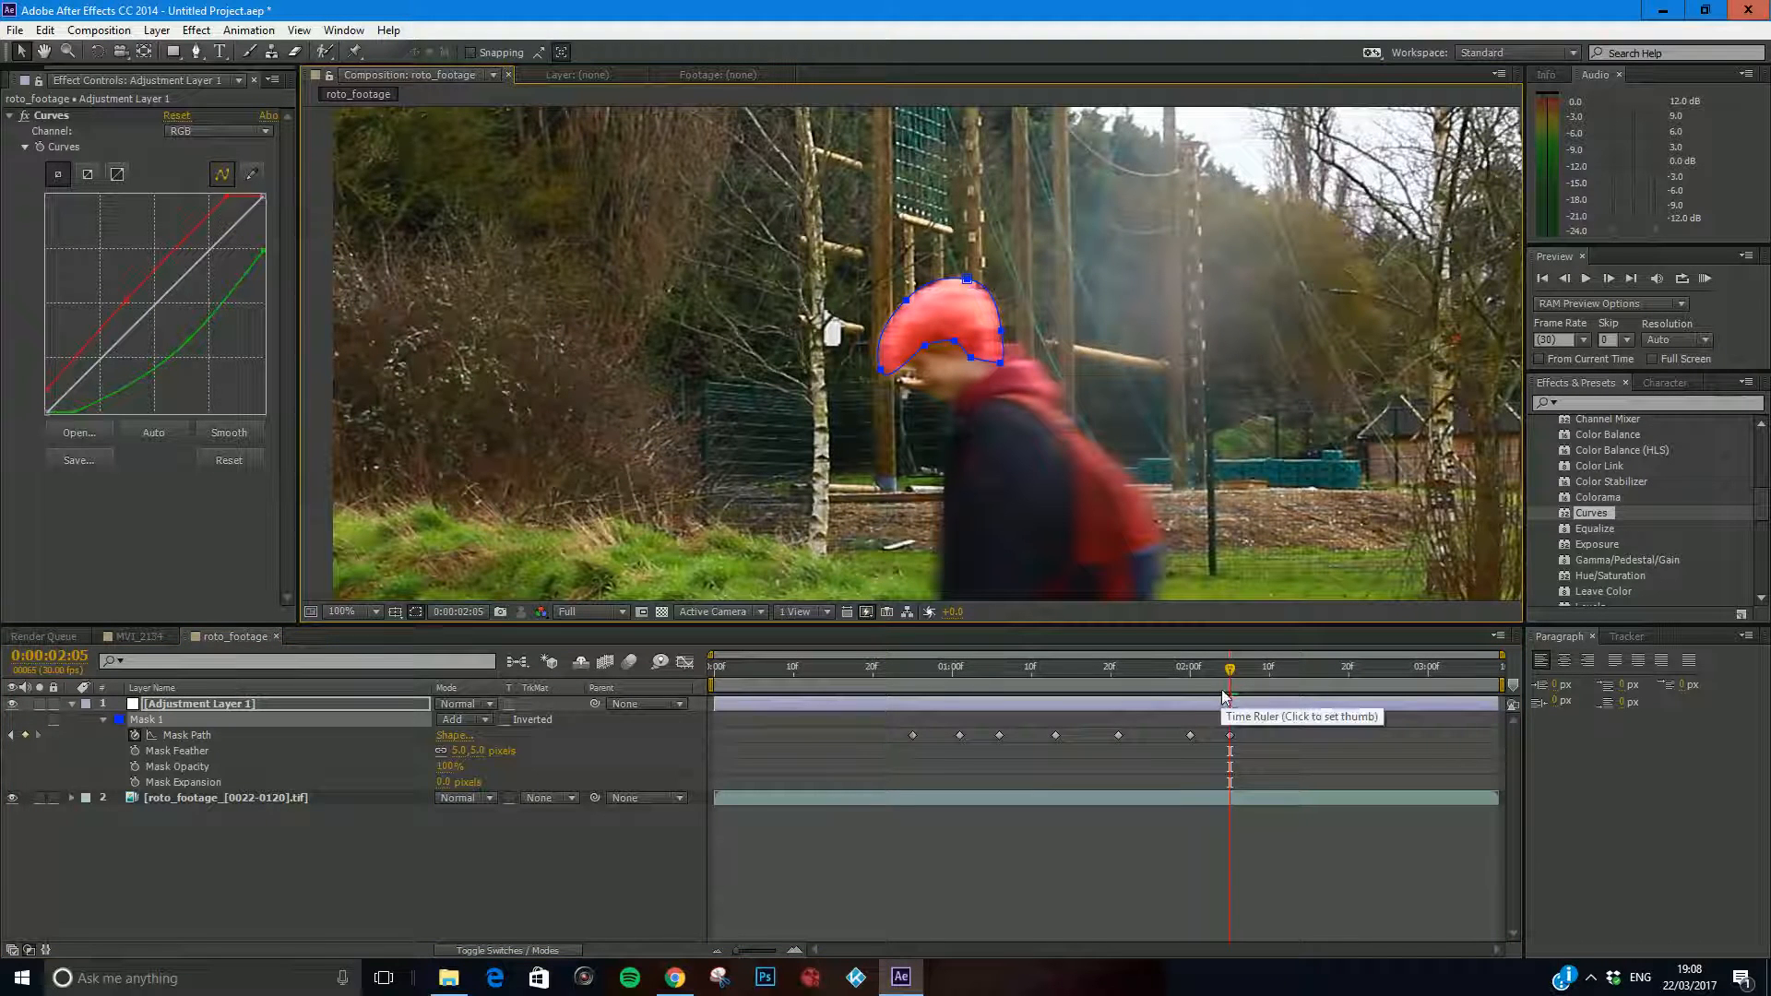
left_click(1593, 979)
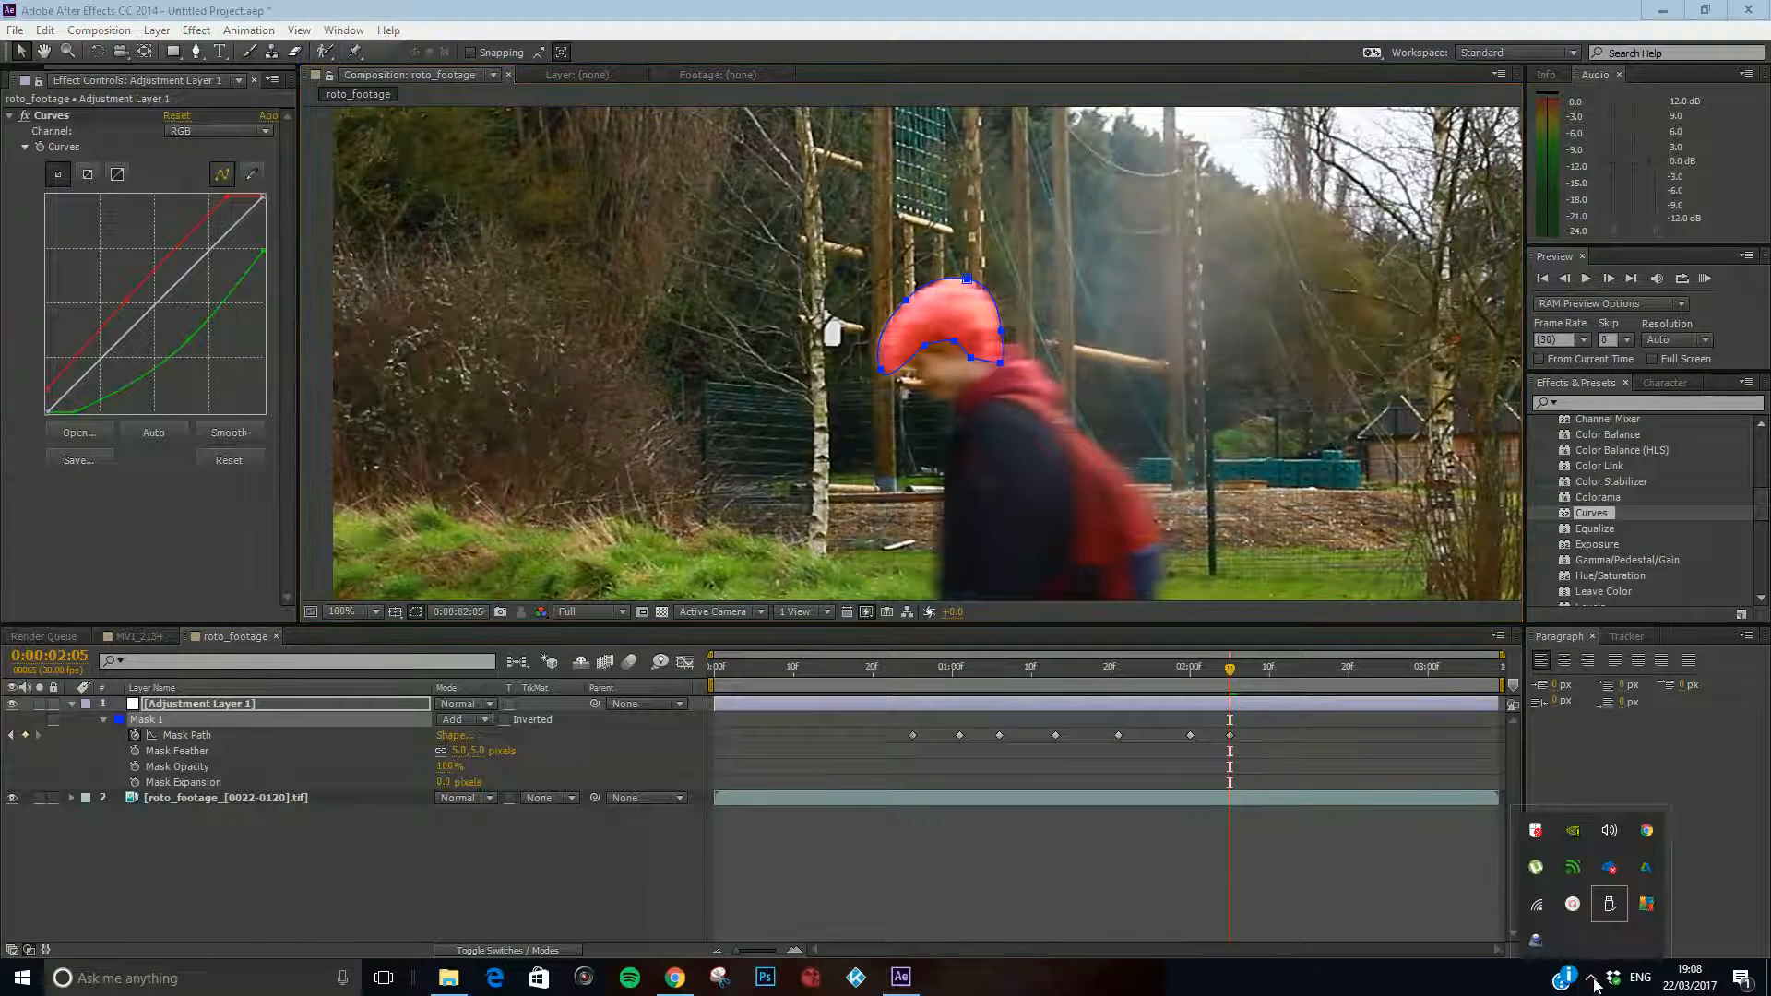
left_click(1584, 911)
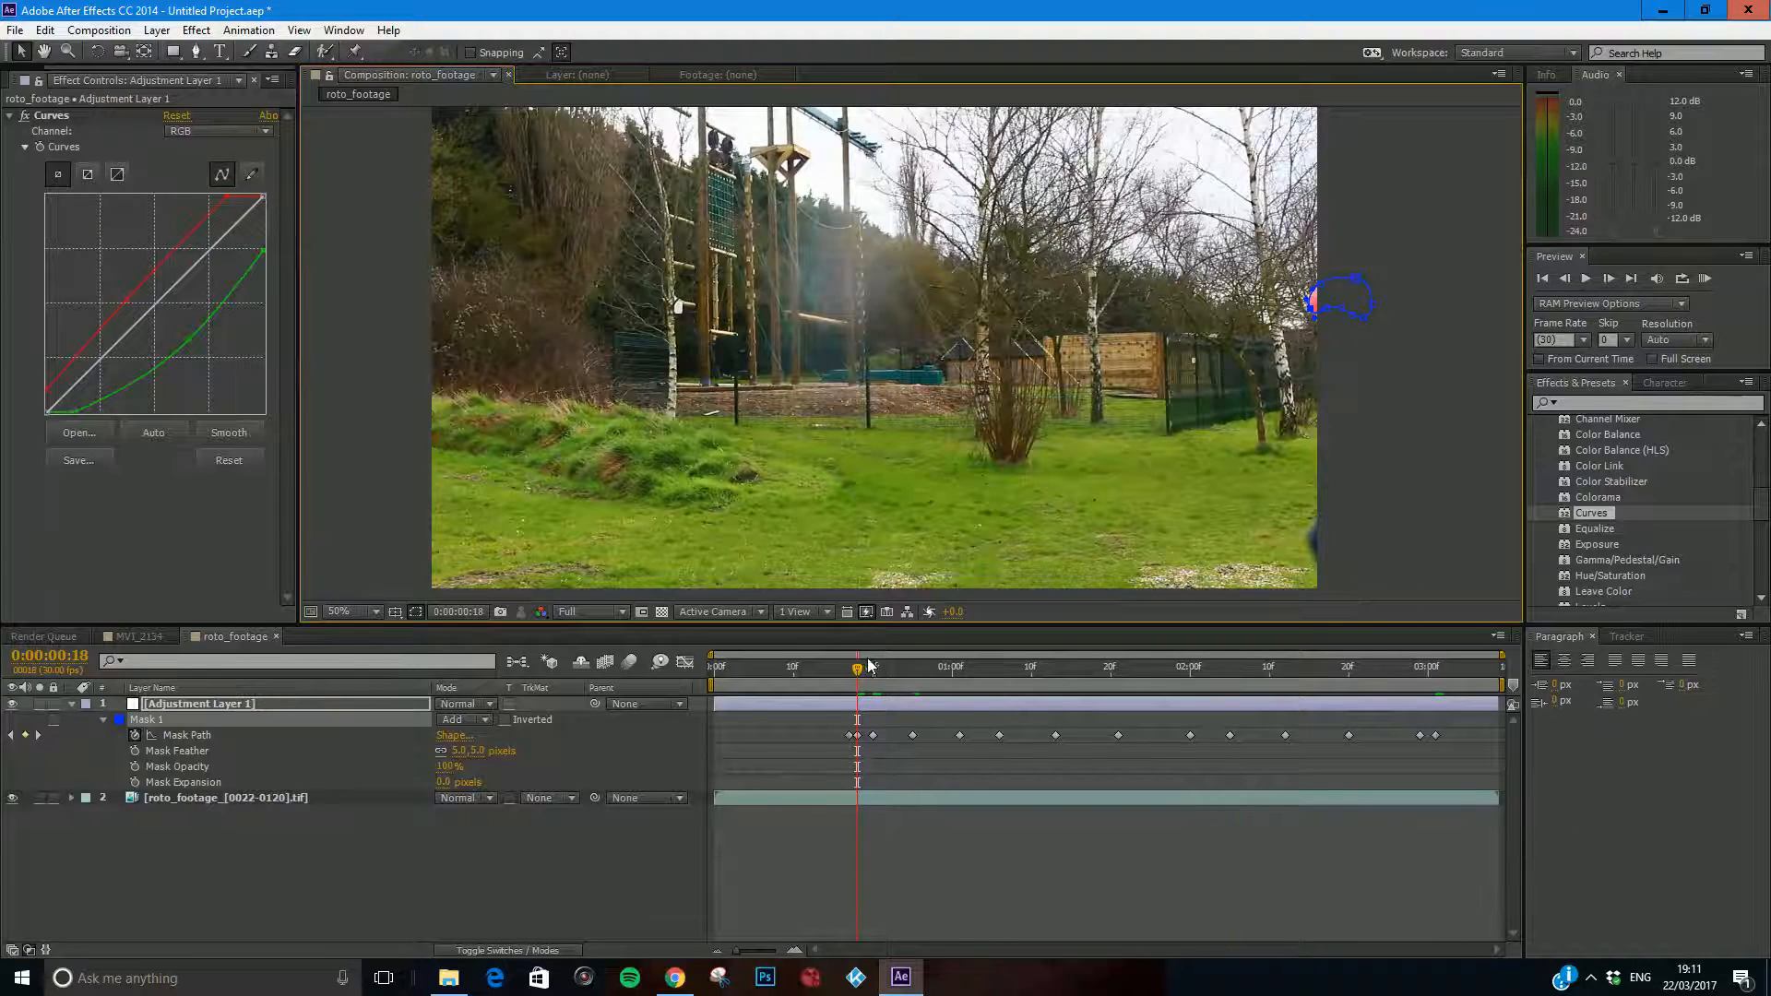
Hide the mask outline around 0:00:01:06 and set the hair mask's feather to 15 pixels.
left_click_drag(861, 672, 991, 668)
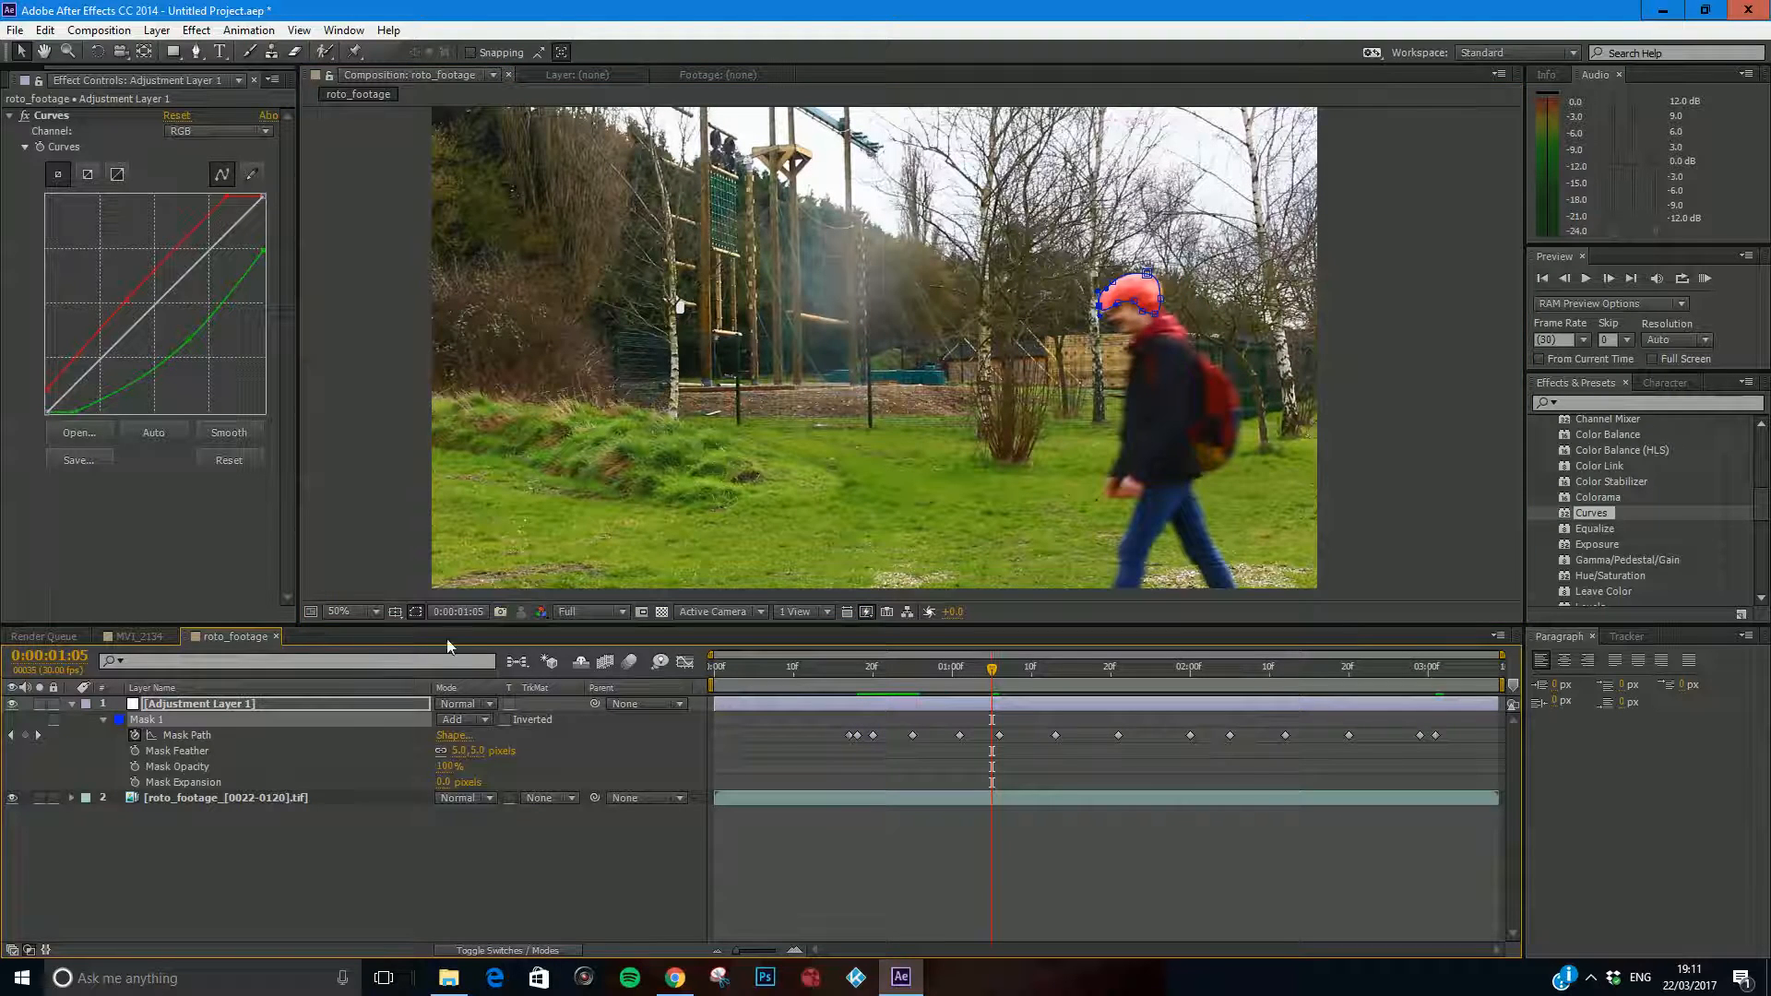
left_click(417, 611)
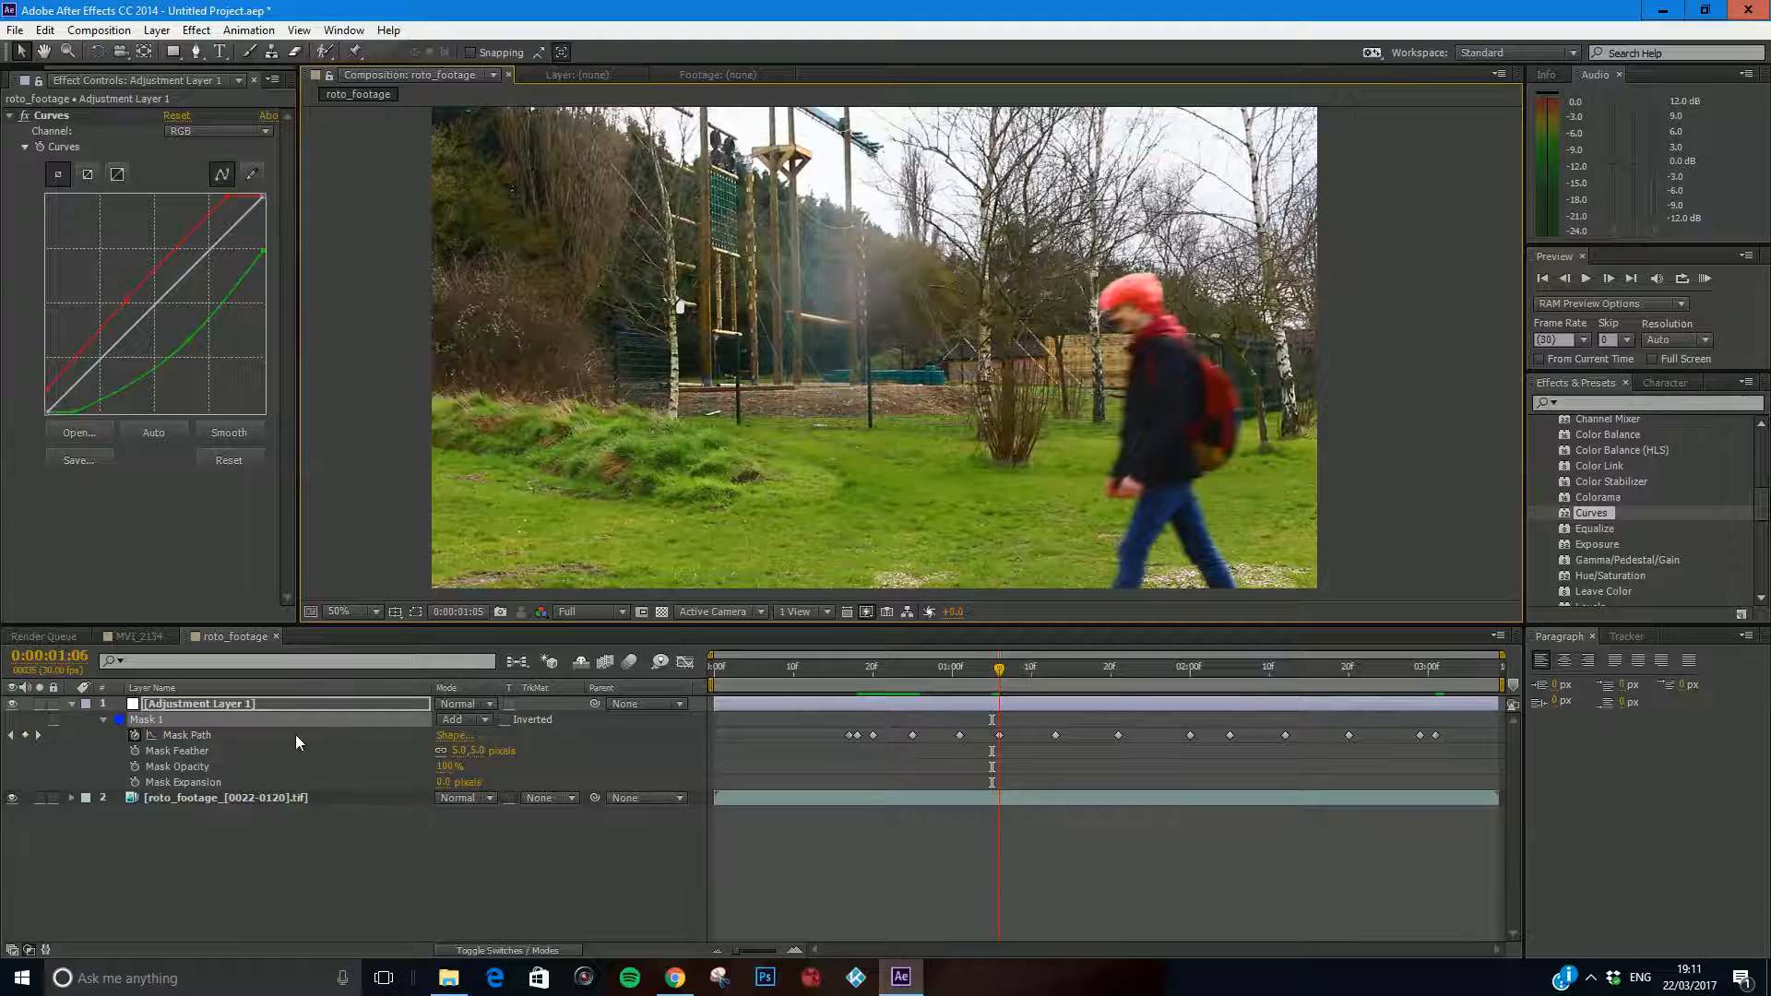
left_click_drag(456, 747, 468, 749)
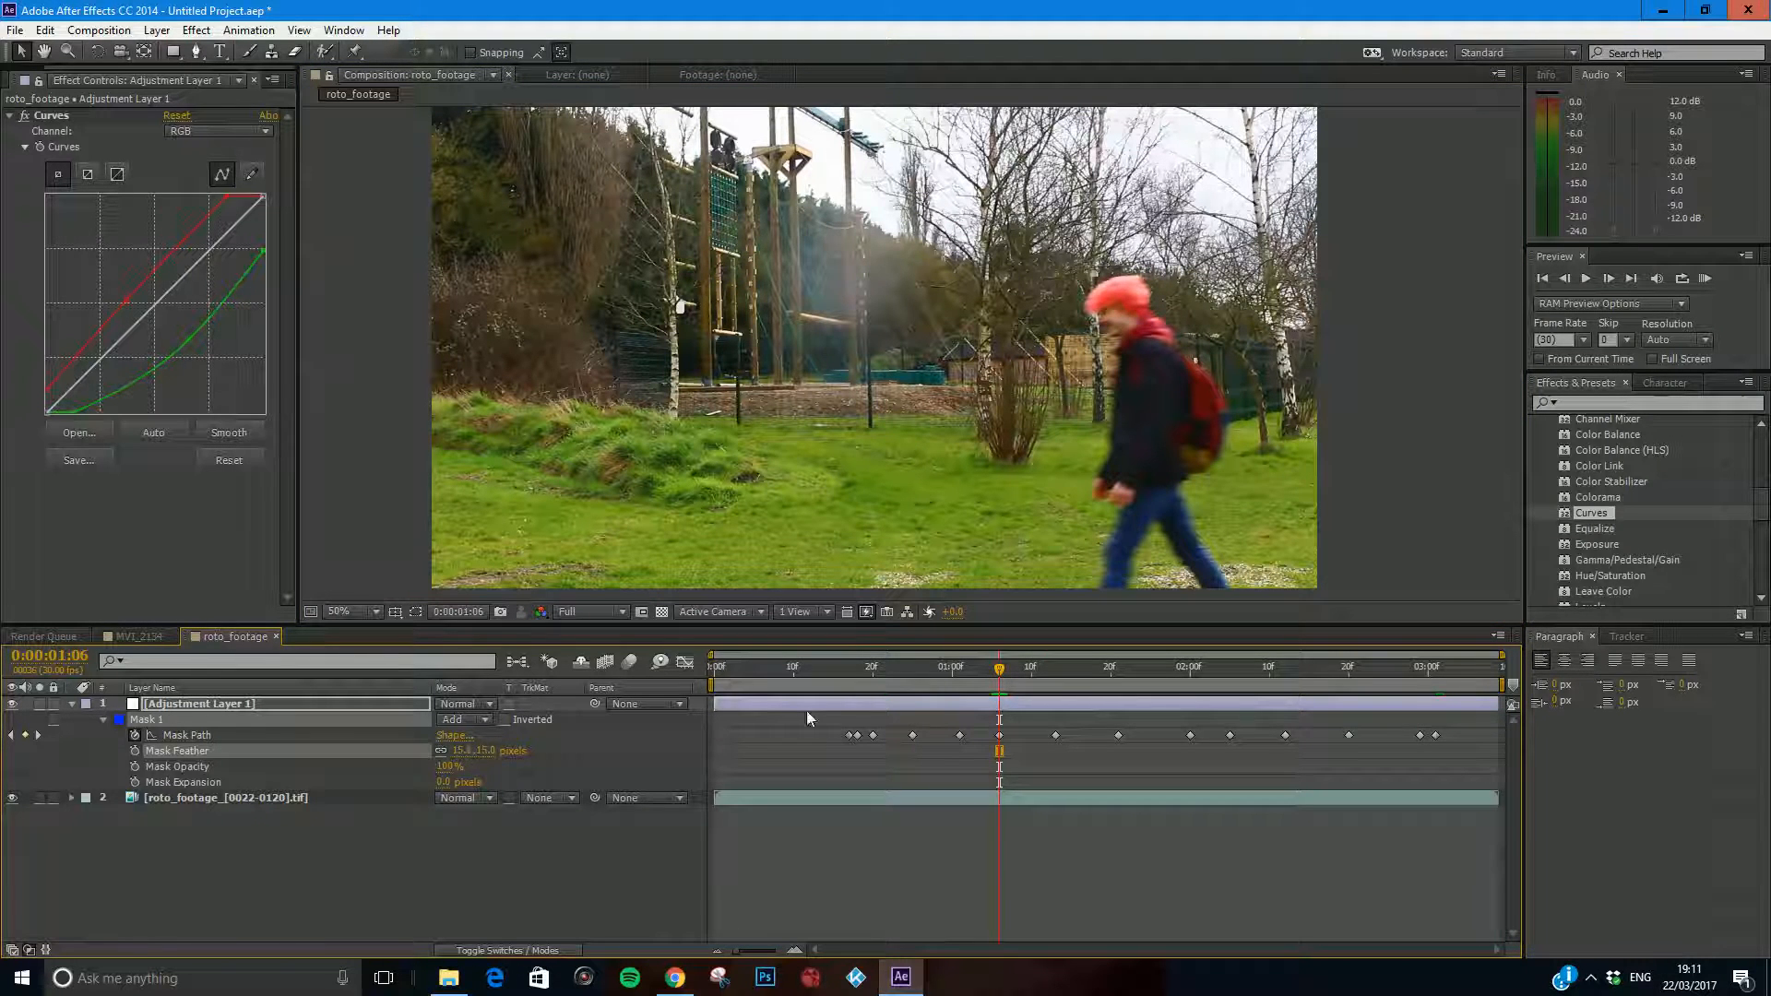
Preview the recoloured hair in motion from 0:00:00:18, then stop the playback at 0:00:01:03.
left_click_drag(894, 675, 859, 696)
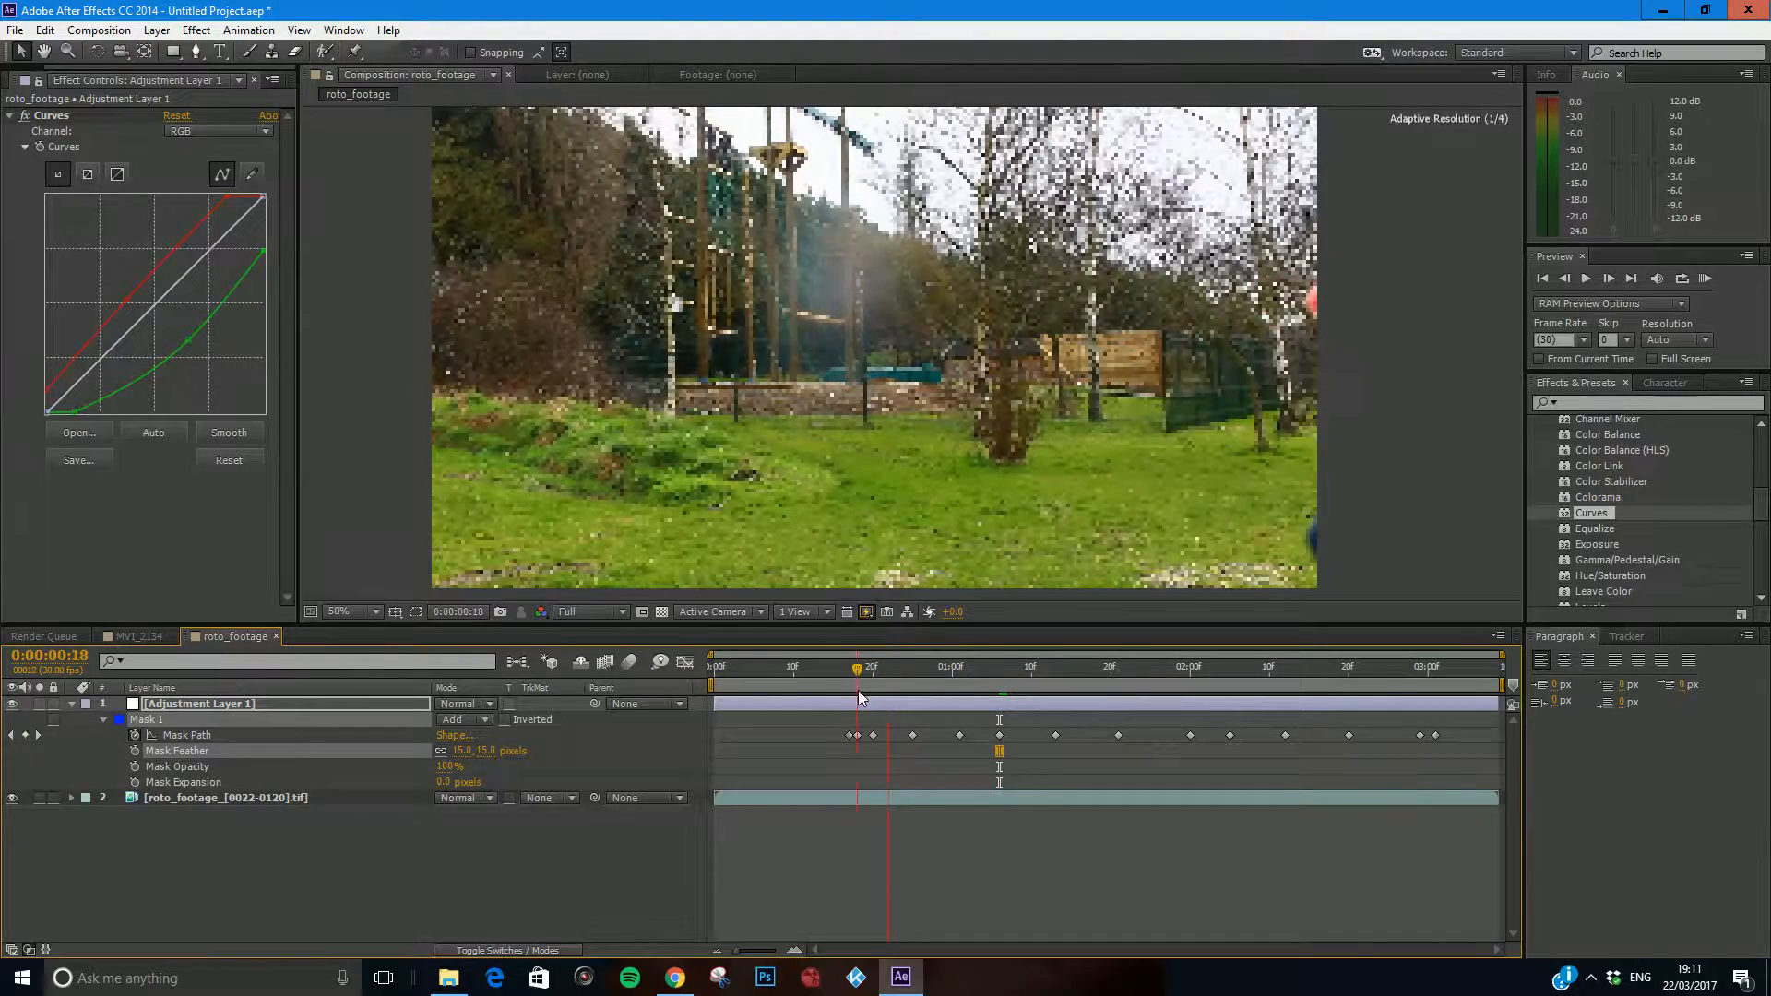
left_click(1600, 279)
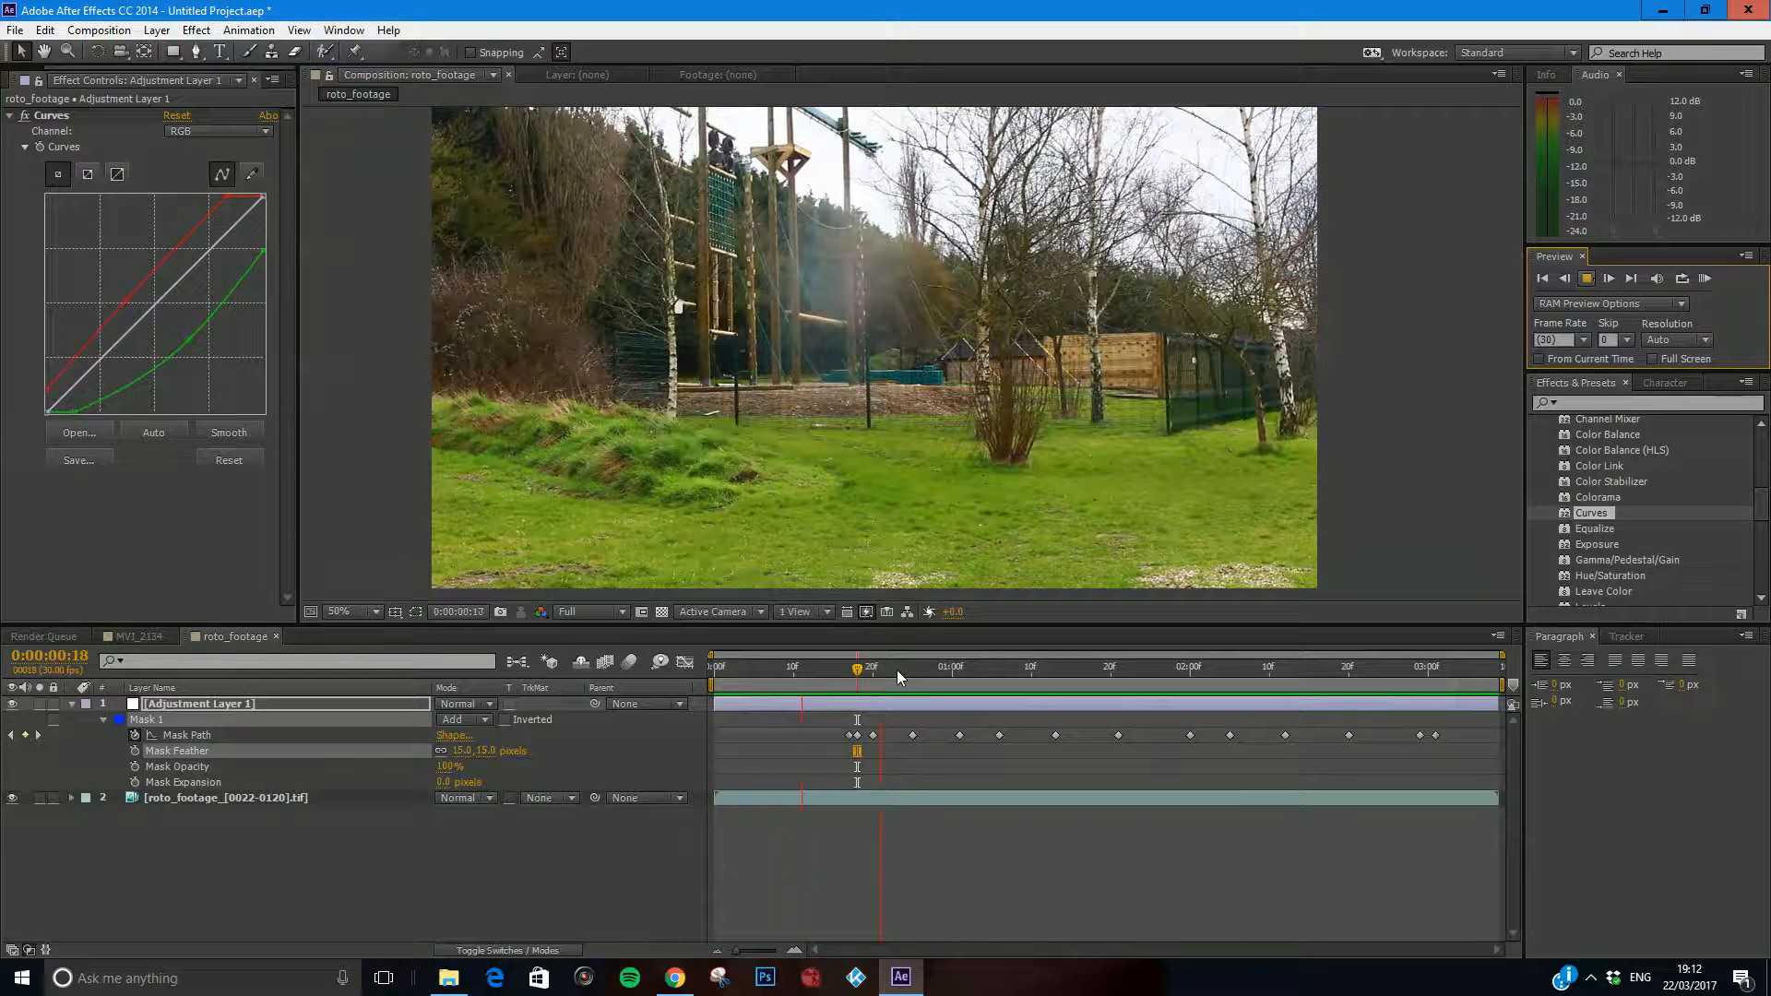
left_click(978, 669)
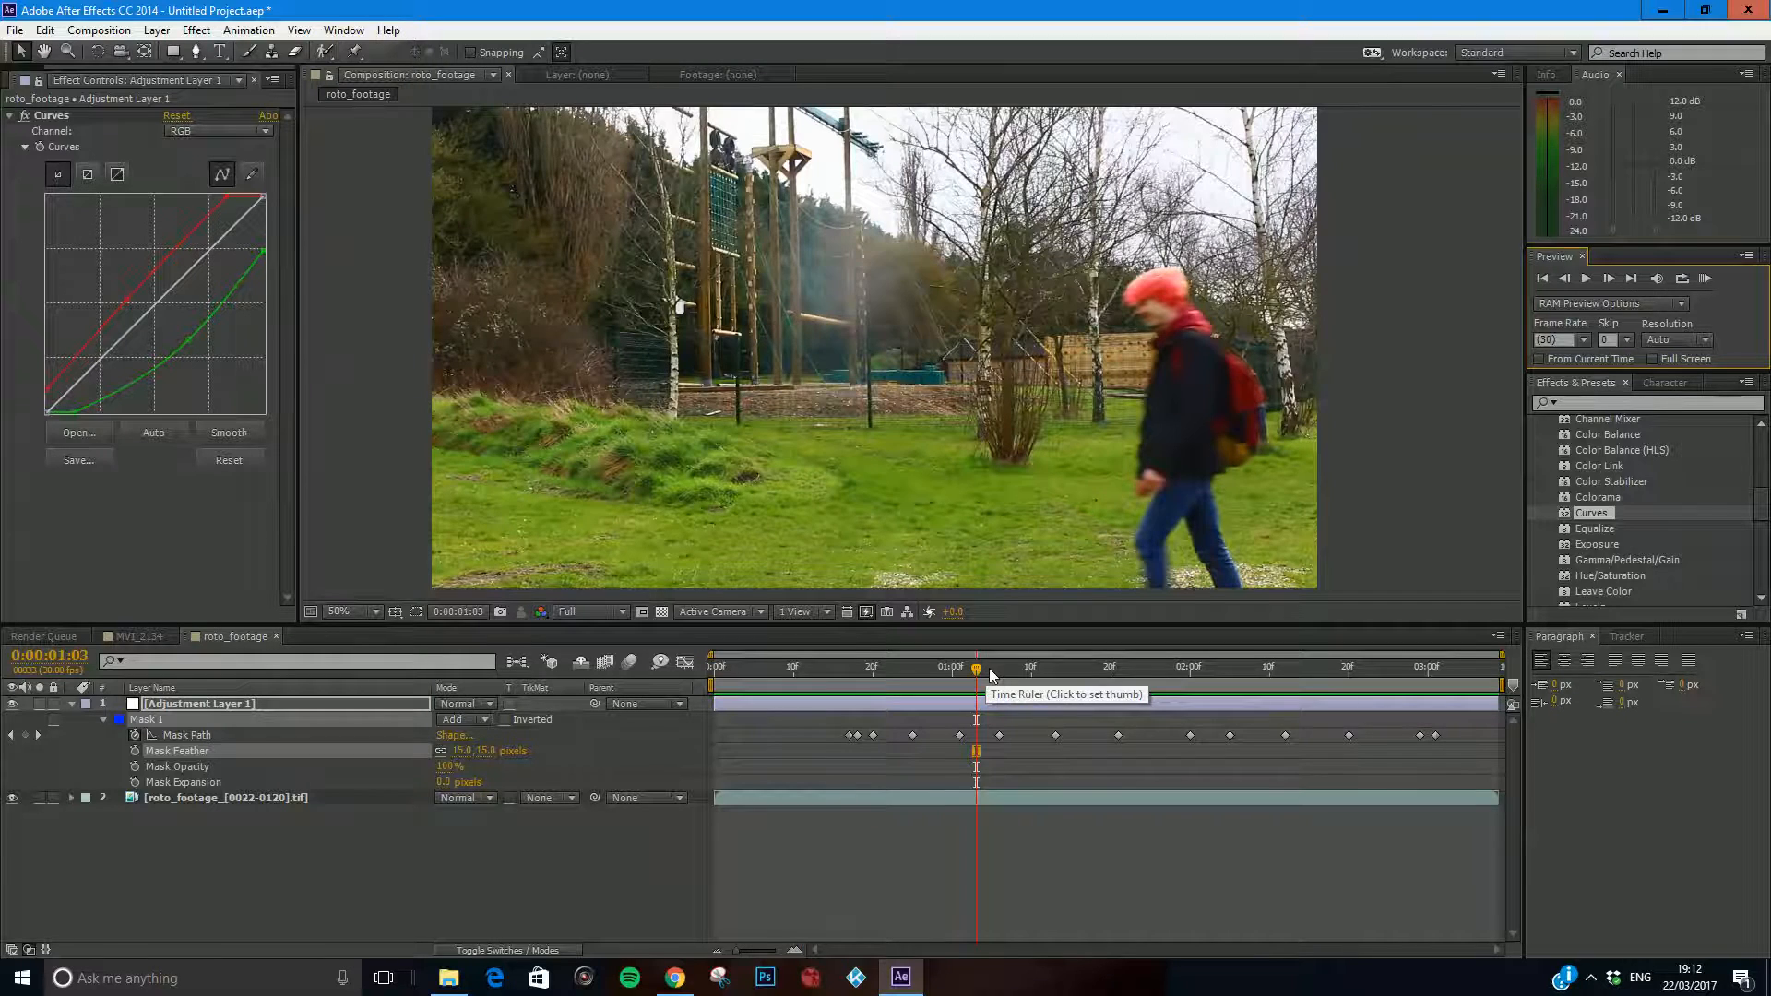
Show the mask outline again and check its fit around the hair between 0:00:01:09 and 0:00:01:11.
left_click(1023, 669)
scroll(1040, 324, "up", 2)
left_click_drag(1485, 175, 1127, 356)
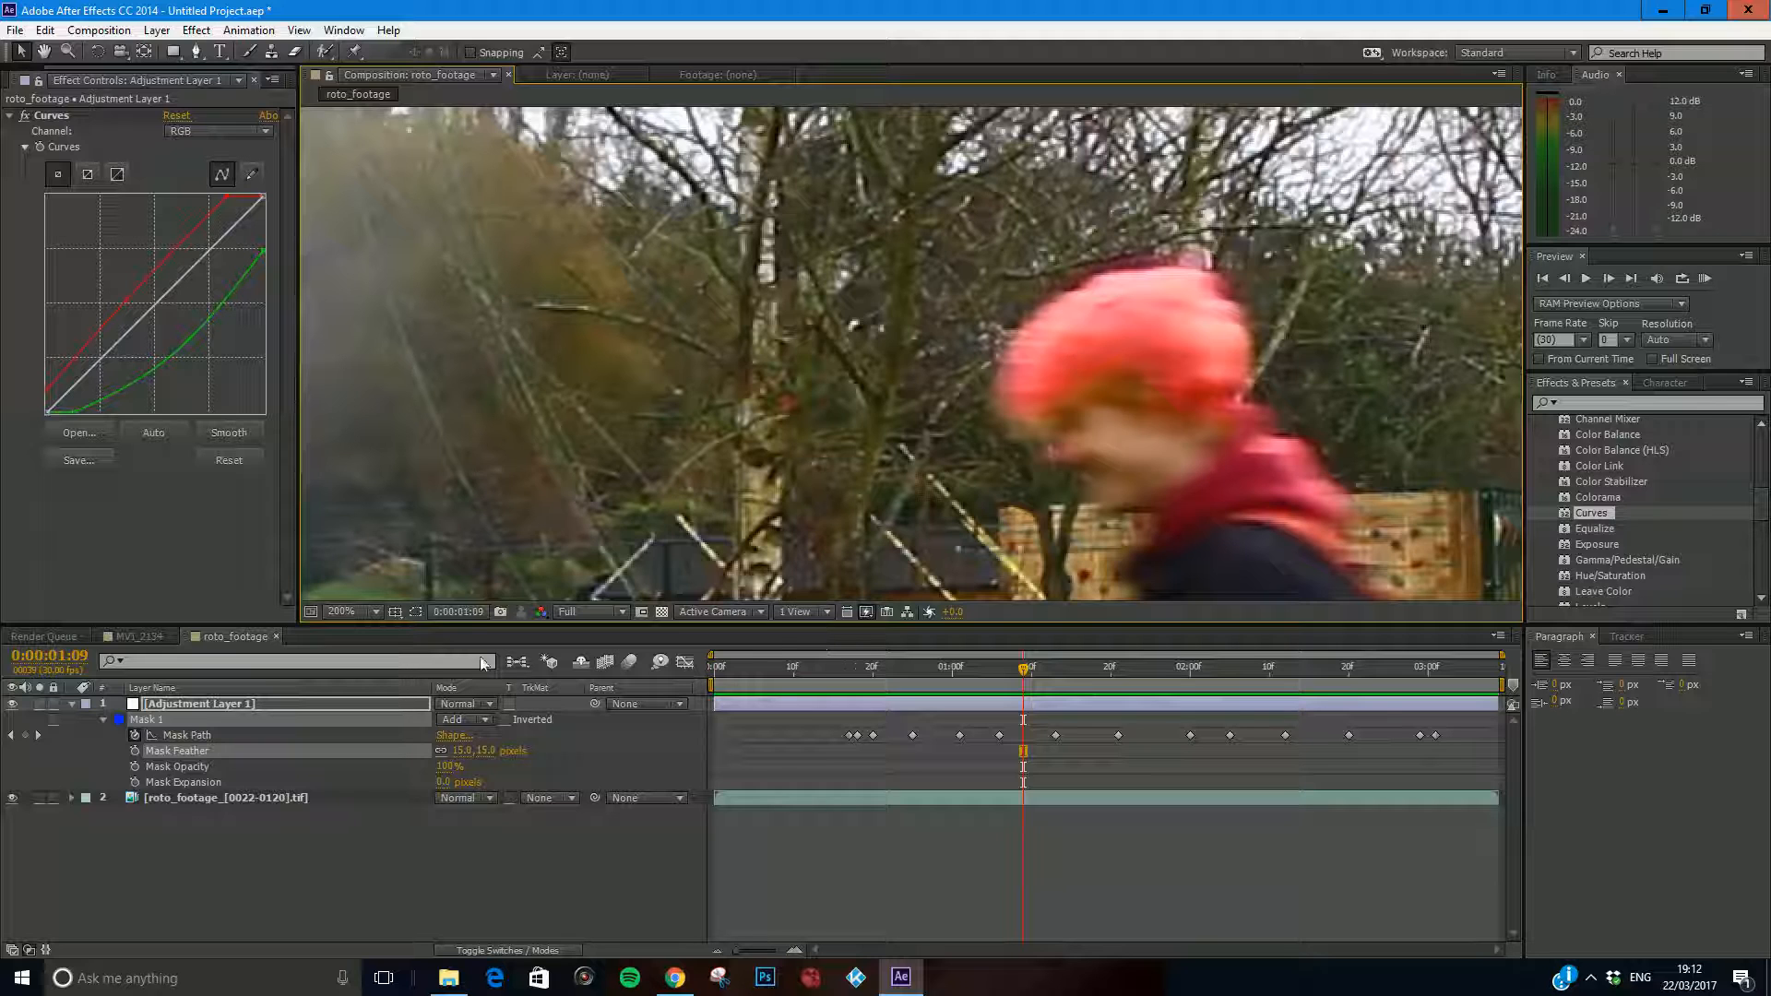
left_click(419, 616)
mouse_move(1023, 670)
left_mouse_down()
mouse_move(975, 698)
mouse_move(1036, 699)
left_mouse_up()
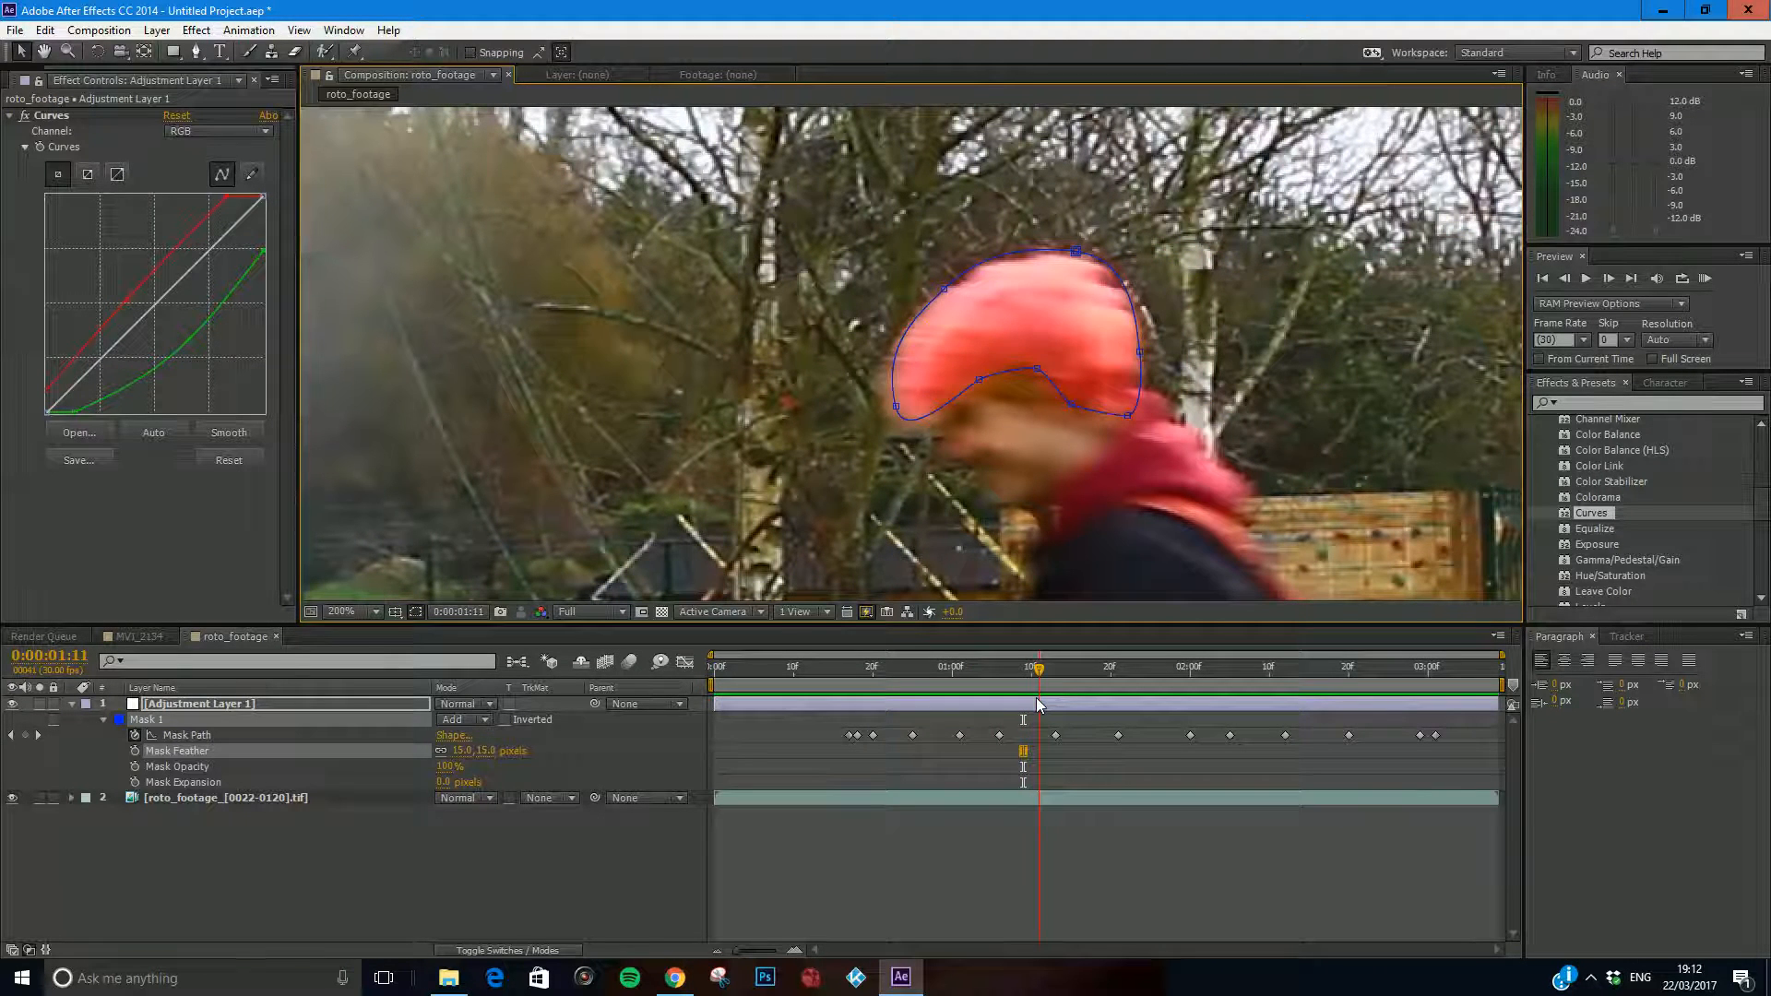
key("Page_Up")
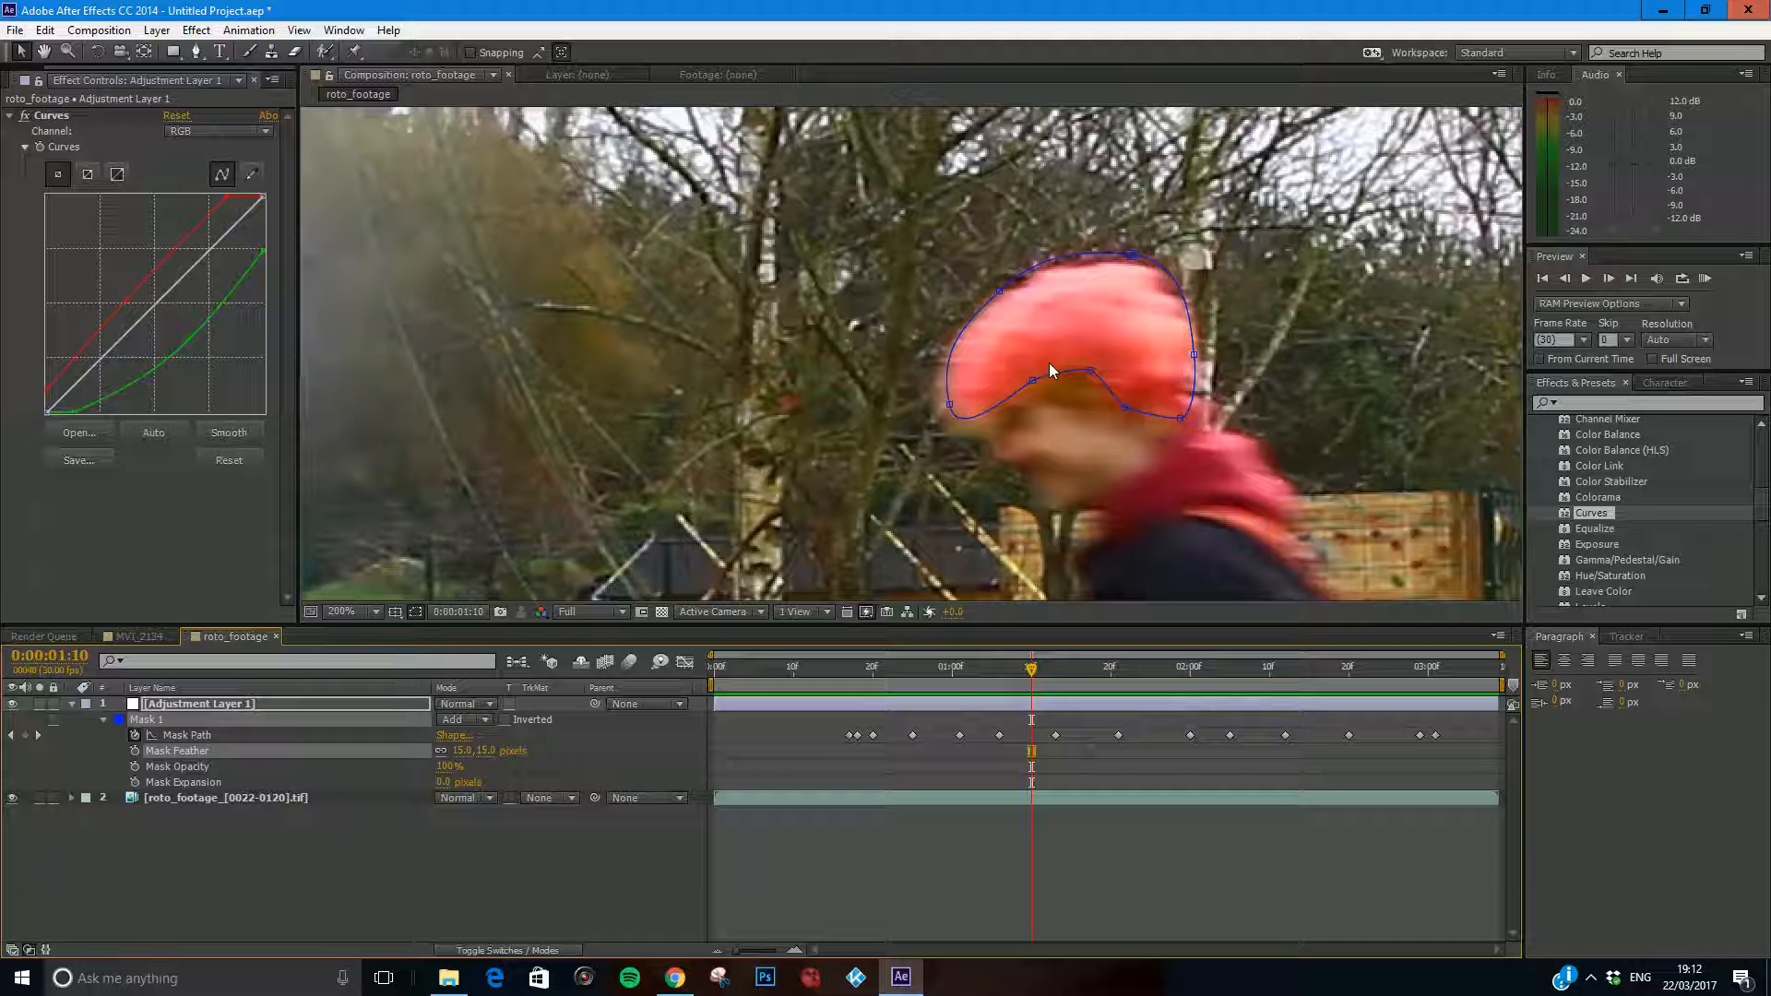
key("comma")
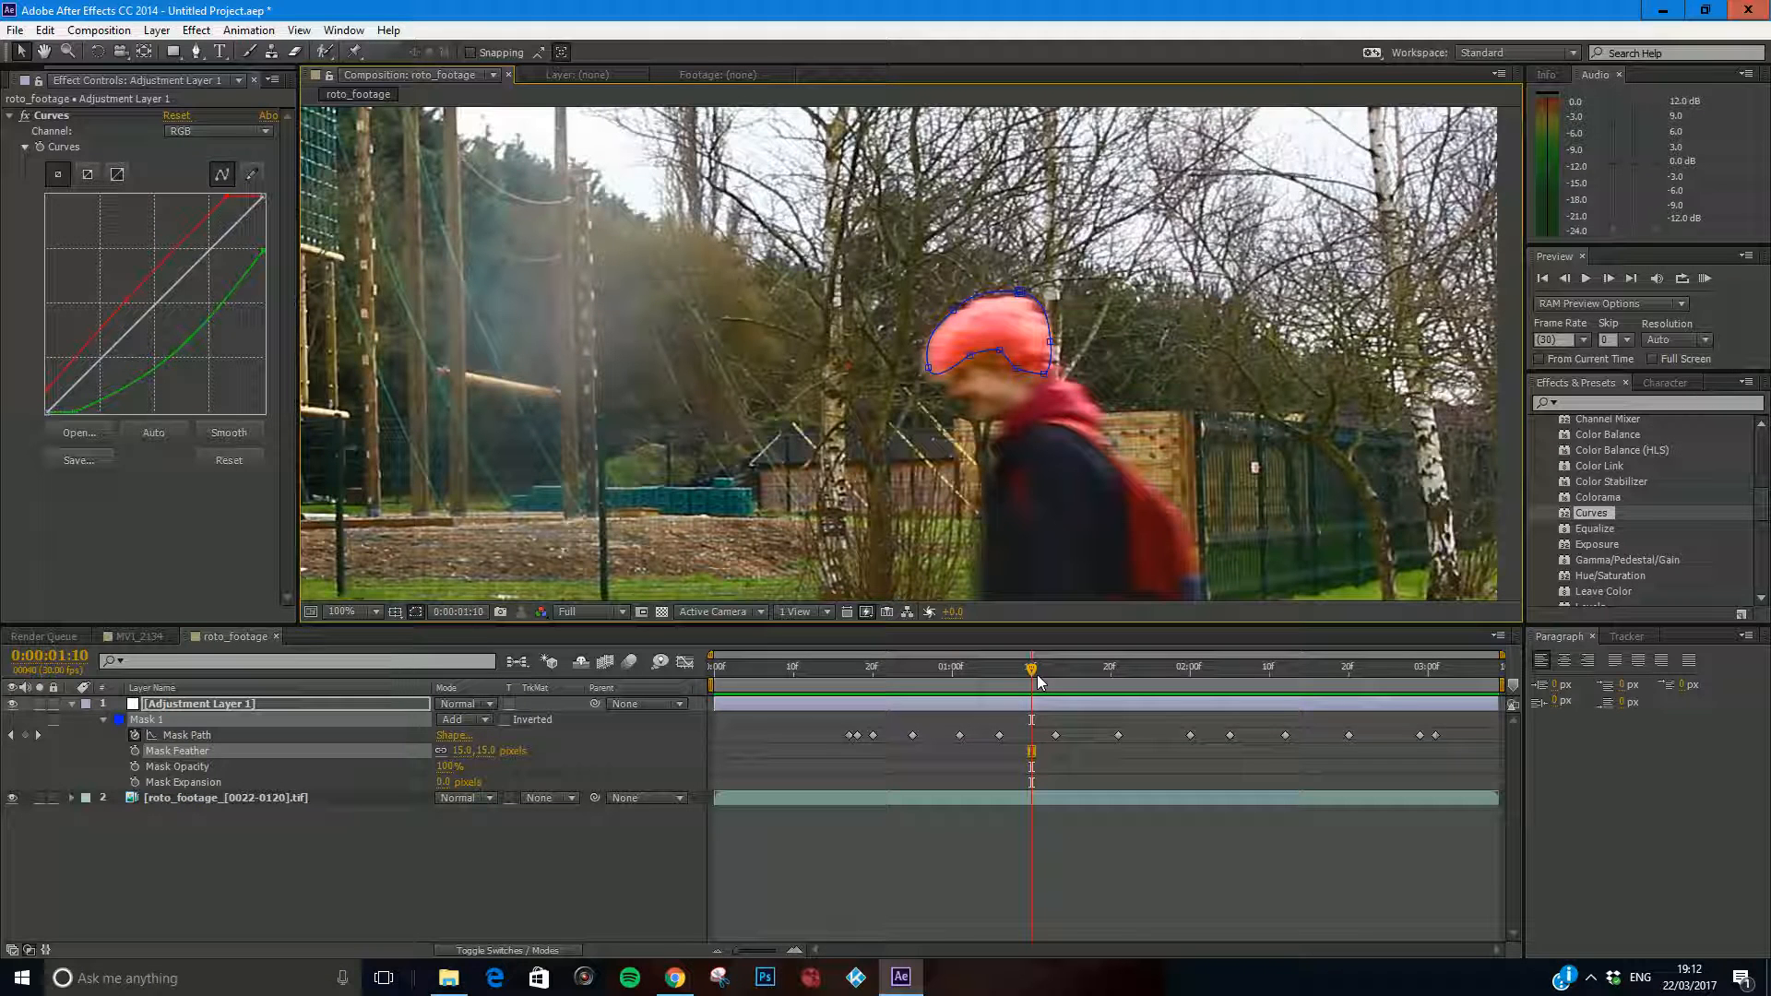
Go to 0:00:00:23, select the hair mask and adjust its fit on the head.
left_click_drag(1039, 680, 897, 677)
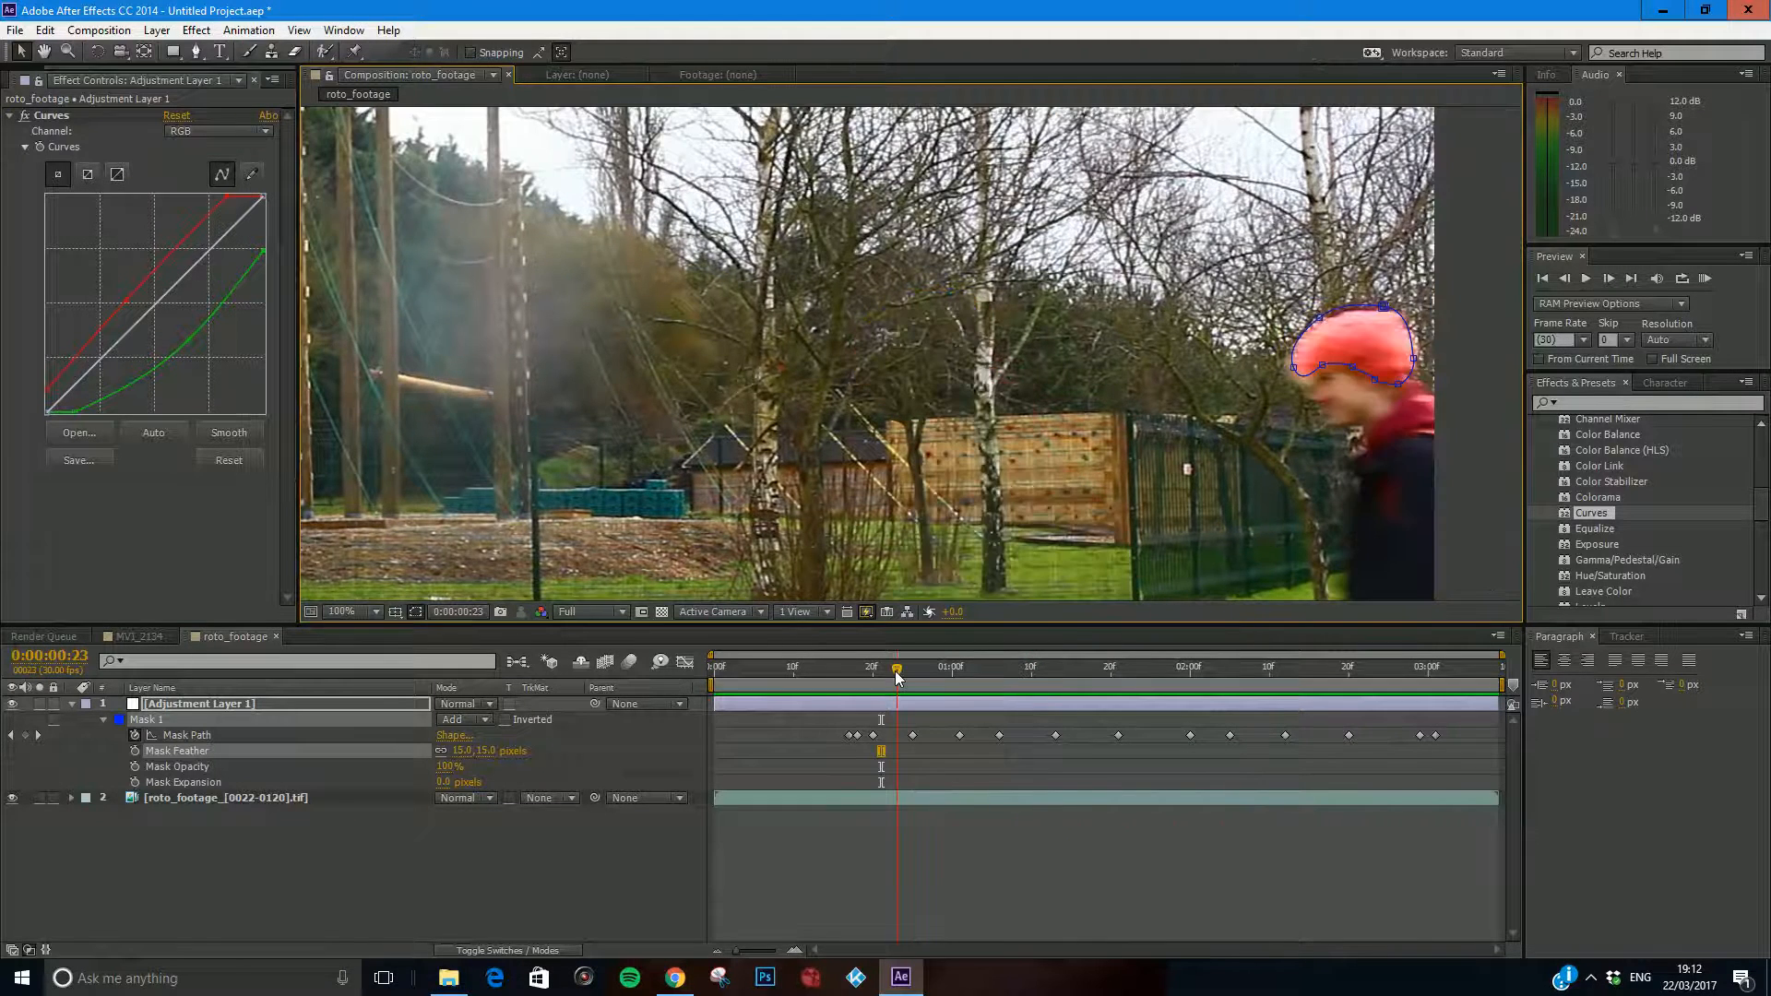
left_click(216, 832)
left_click(151, 721)
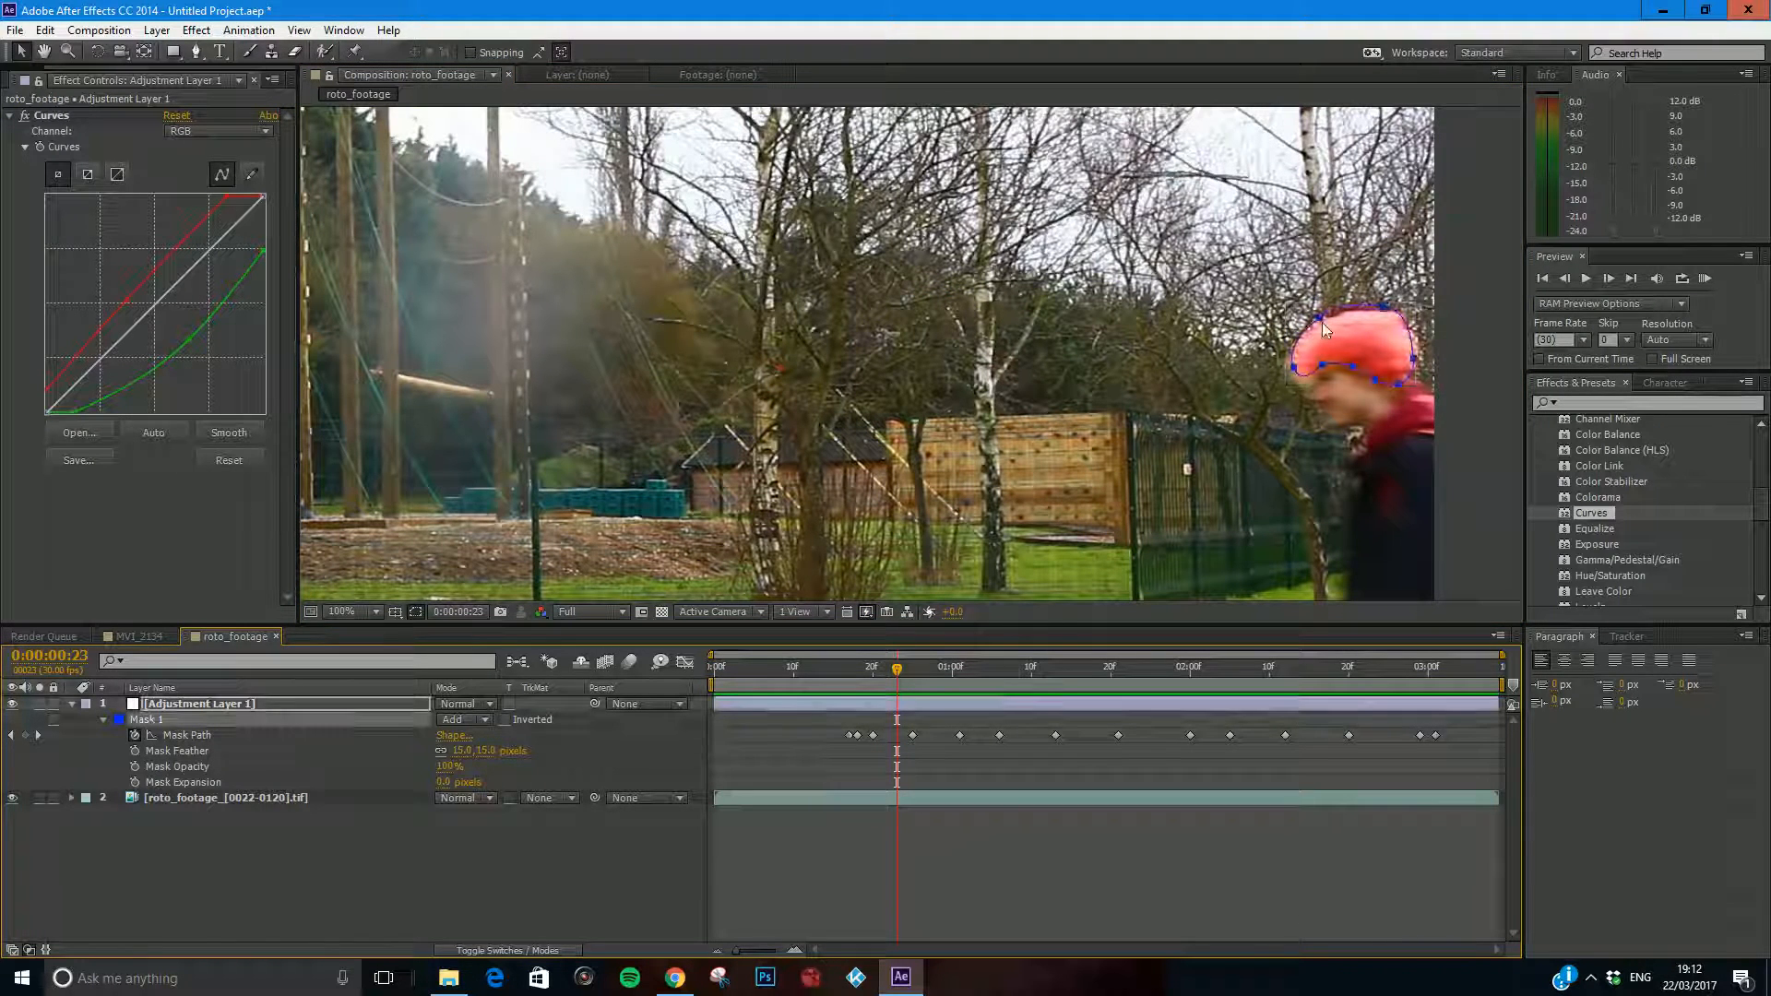
left_click_drag(1321, 318, 1286, 351)
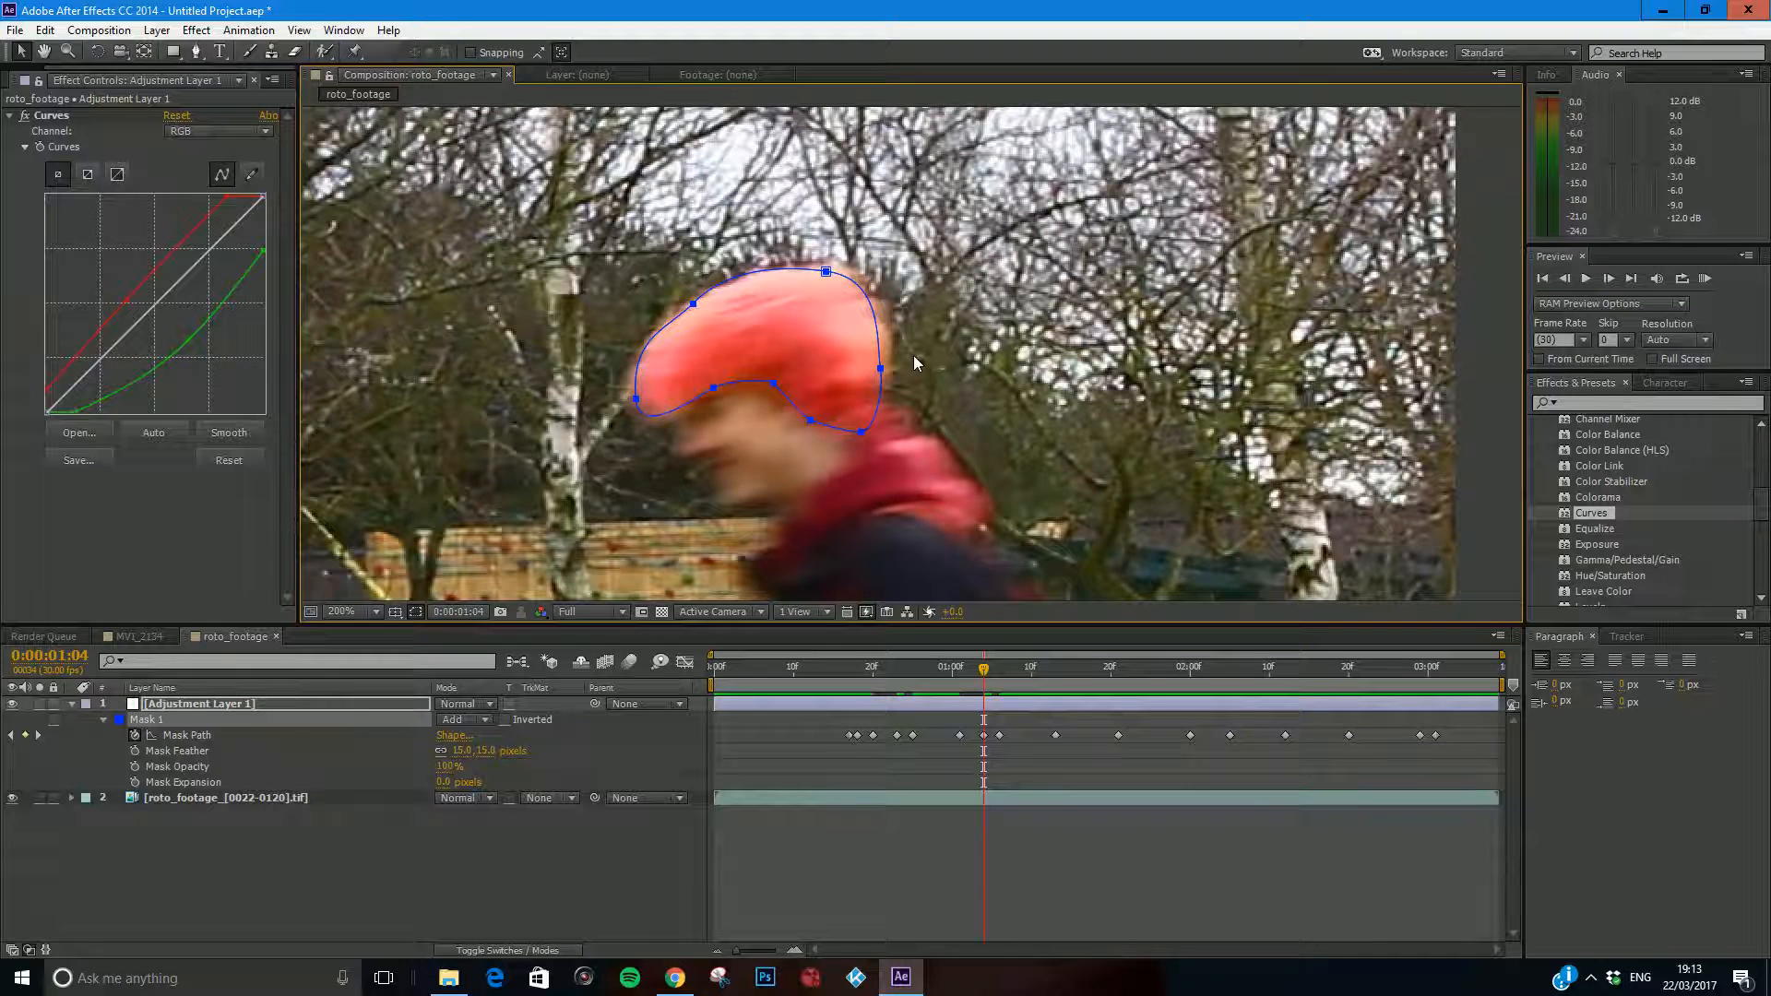
Go to 0:00:01:16 and raise the mask's top point to the crown of the hair.
key("Page_Down")
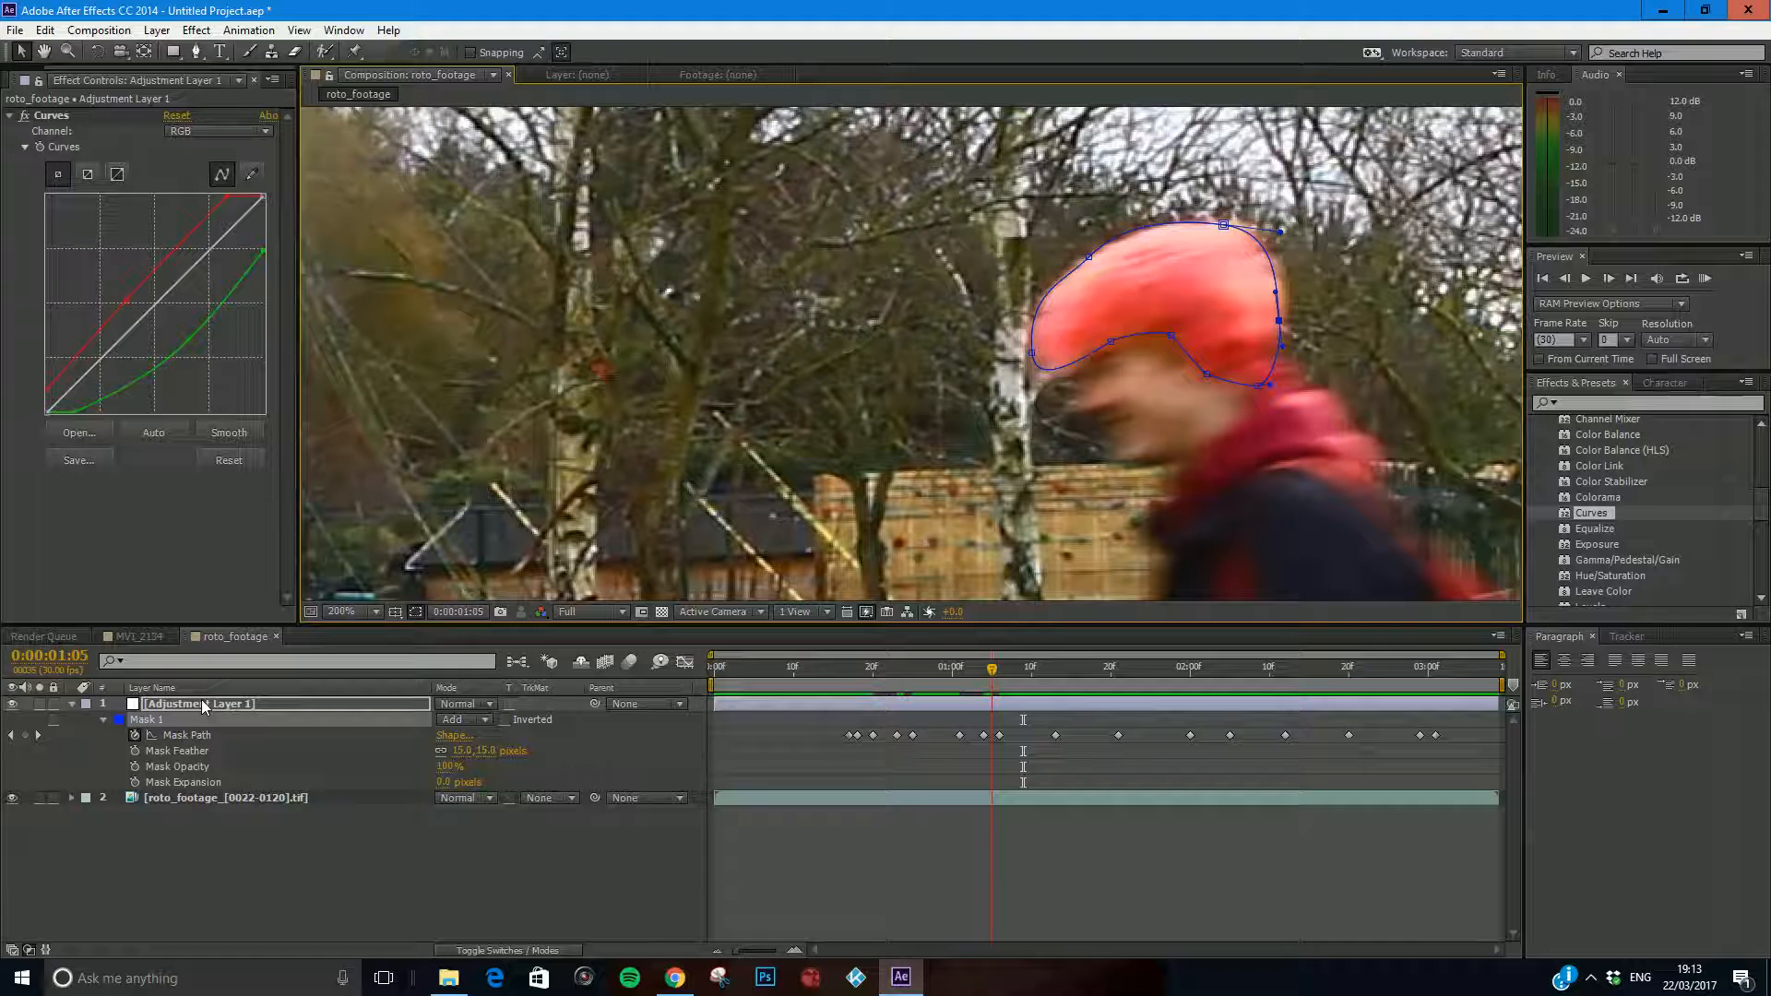
key("space")
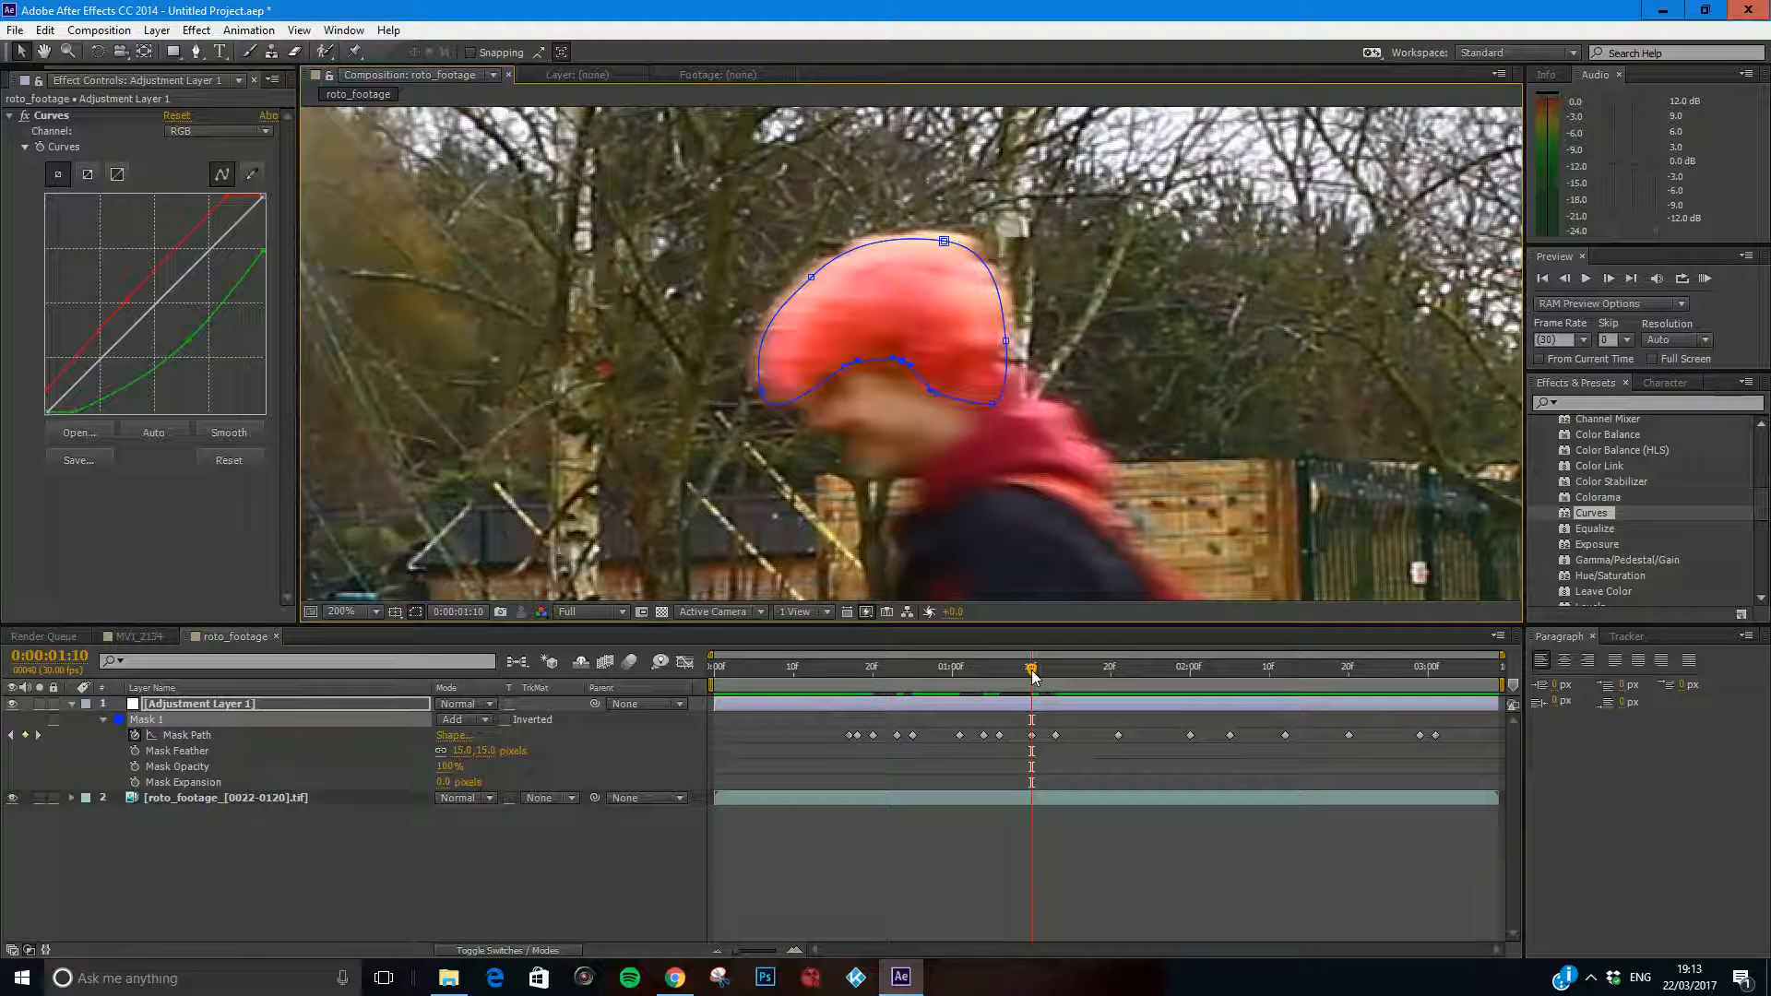
left_click_drag(1033, 676, 1082, 676)
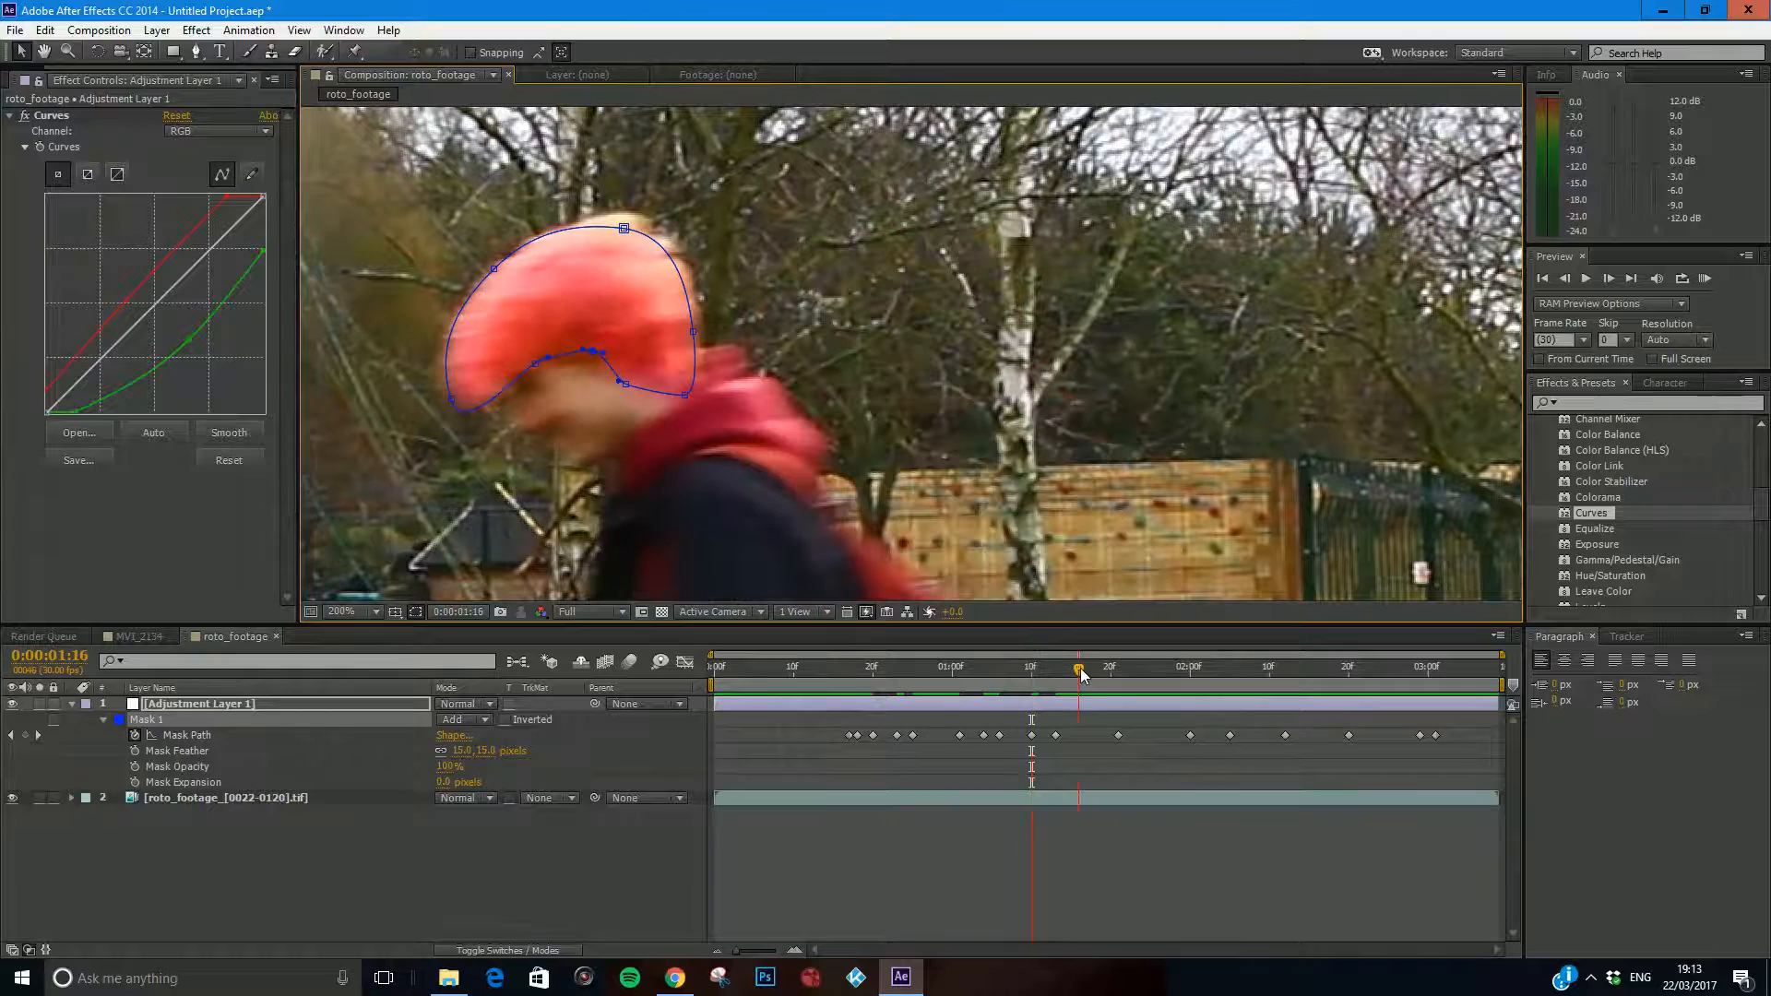
left_click_drag(626, 228, 635, 221)
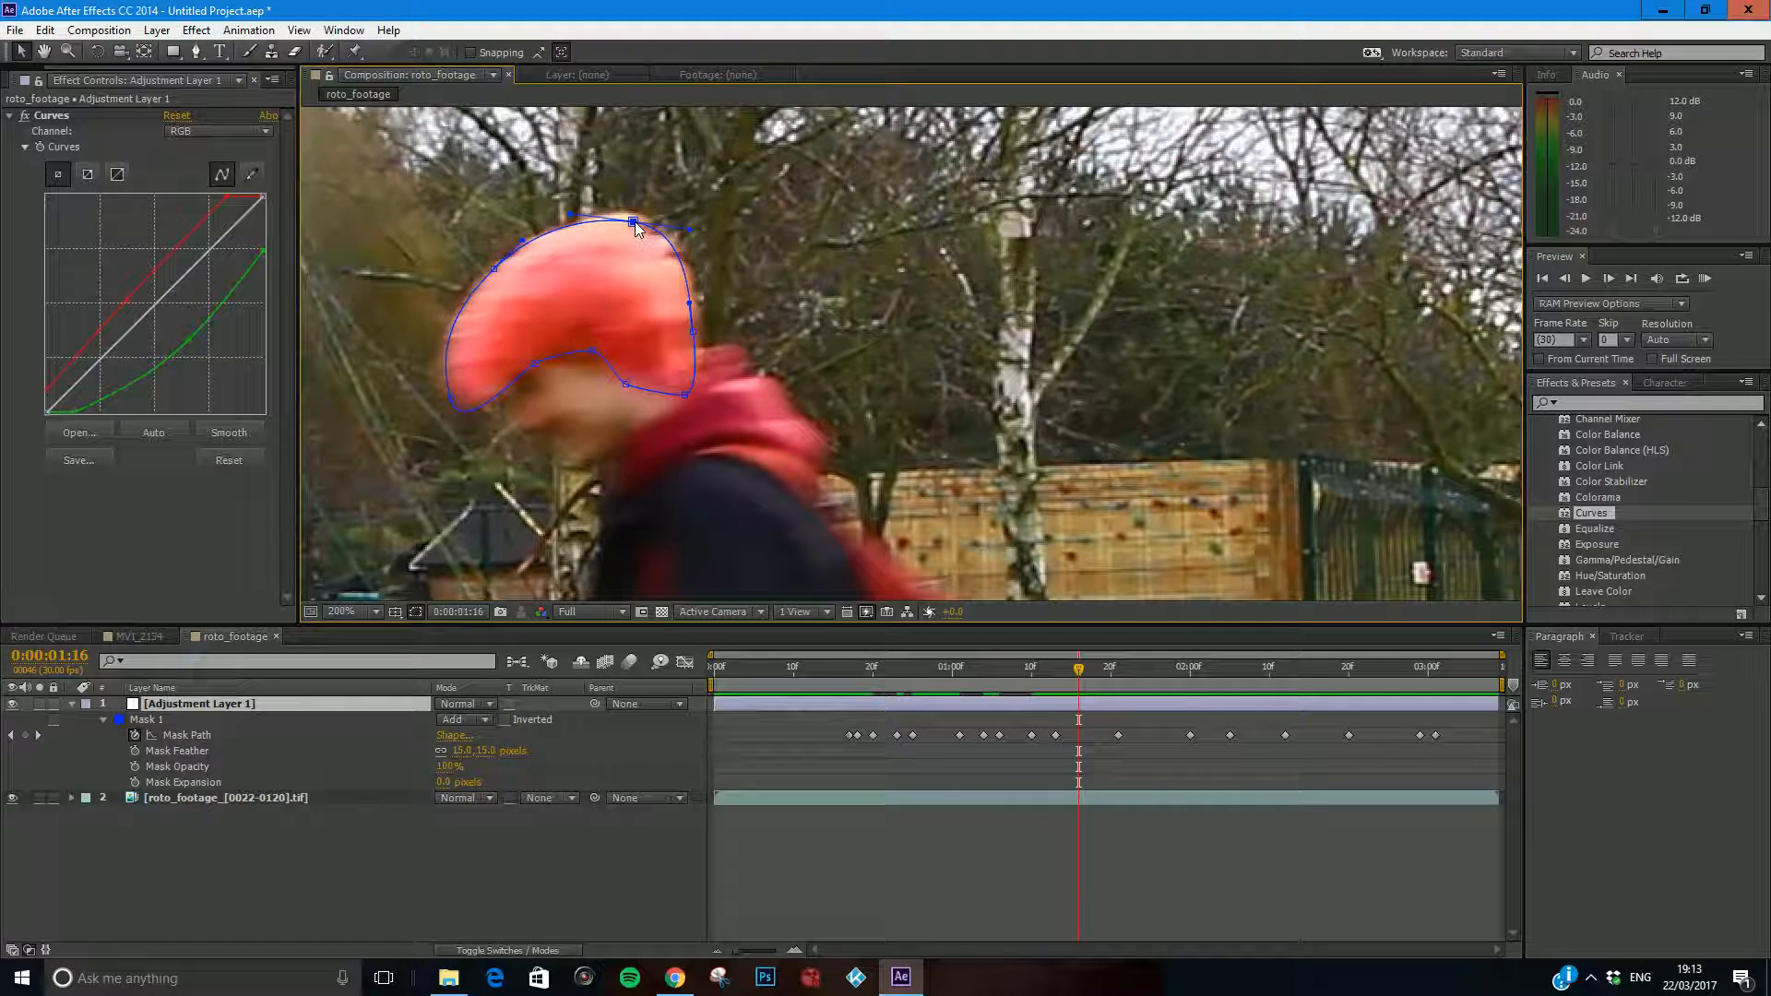
Refit the mask's upper front point at 0:00:01:18 and its top and back points at 0:00:01:27.
key("Page_Down")
key("Page_Down")
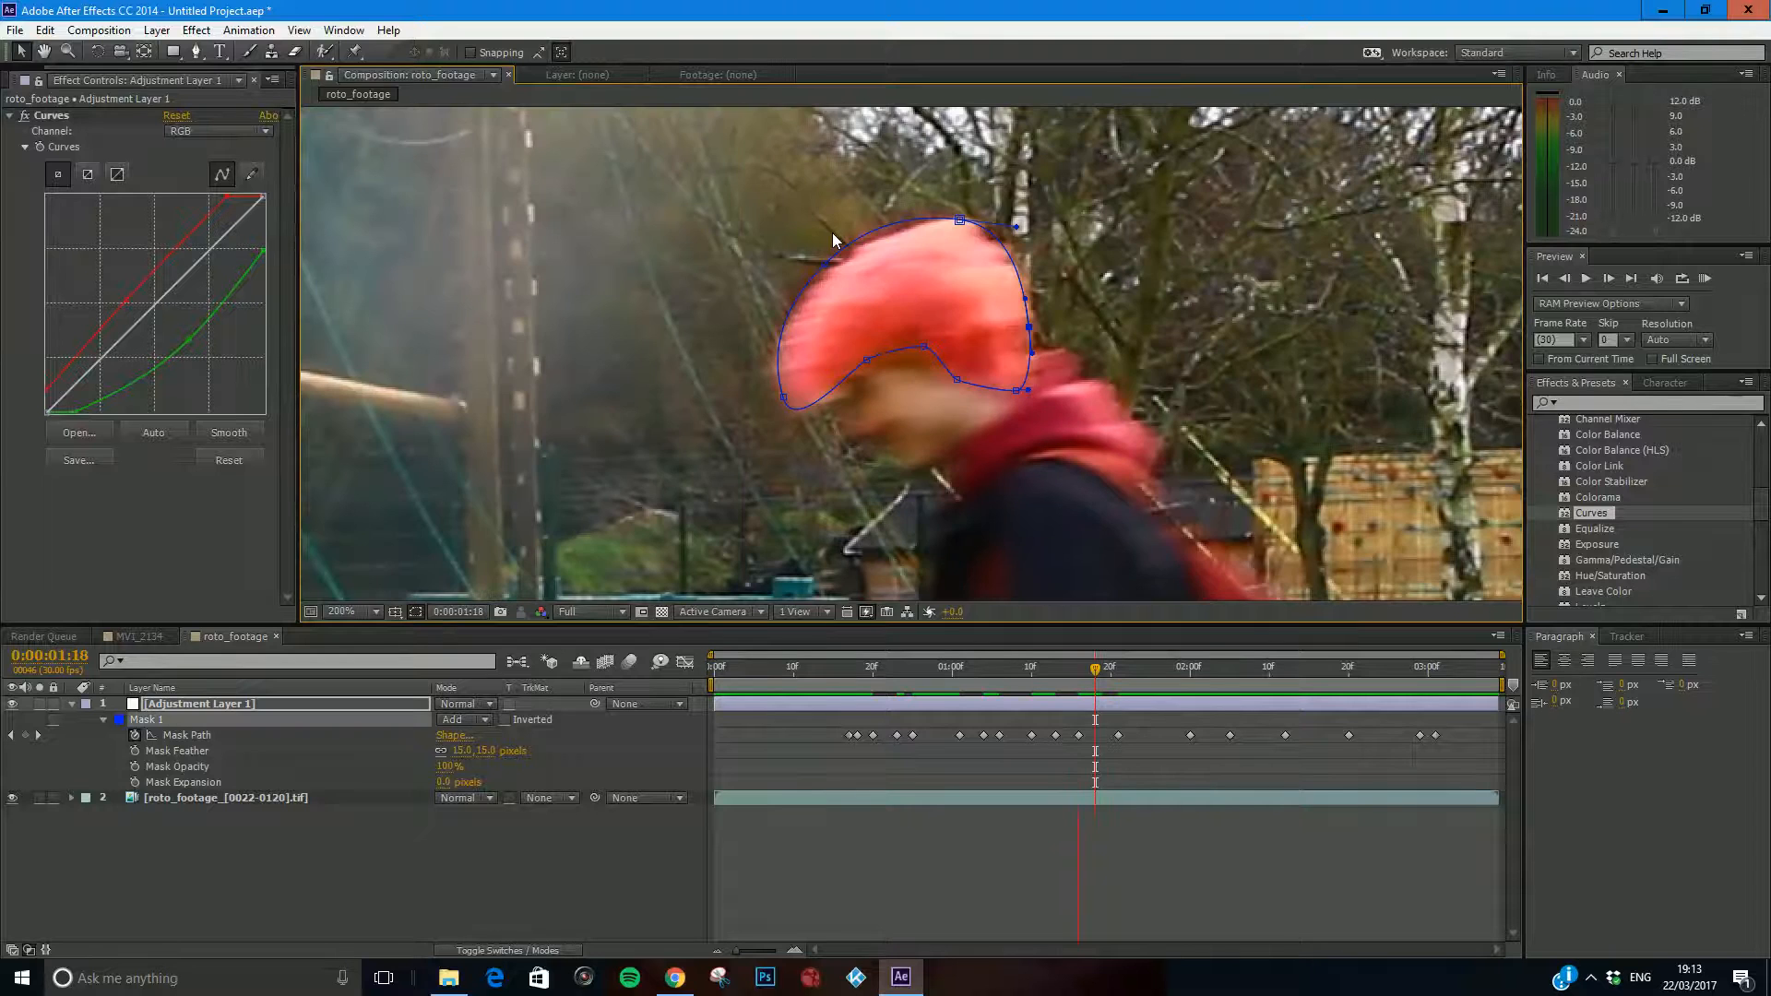
left_click_drag(828, 266, 838, 273)
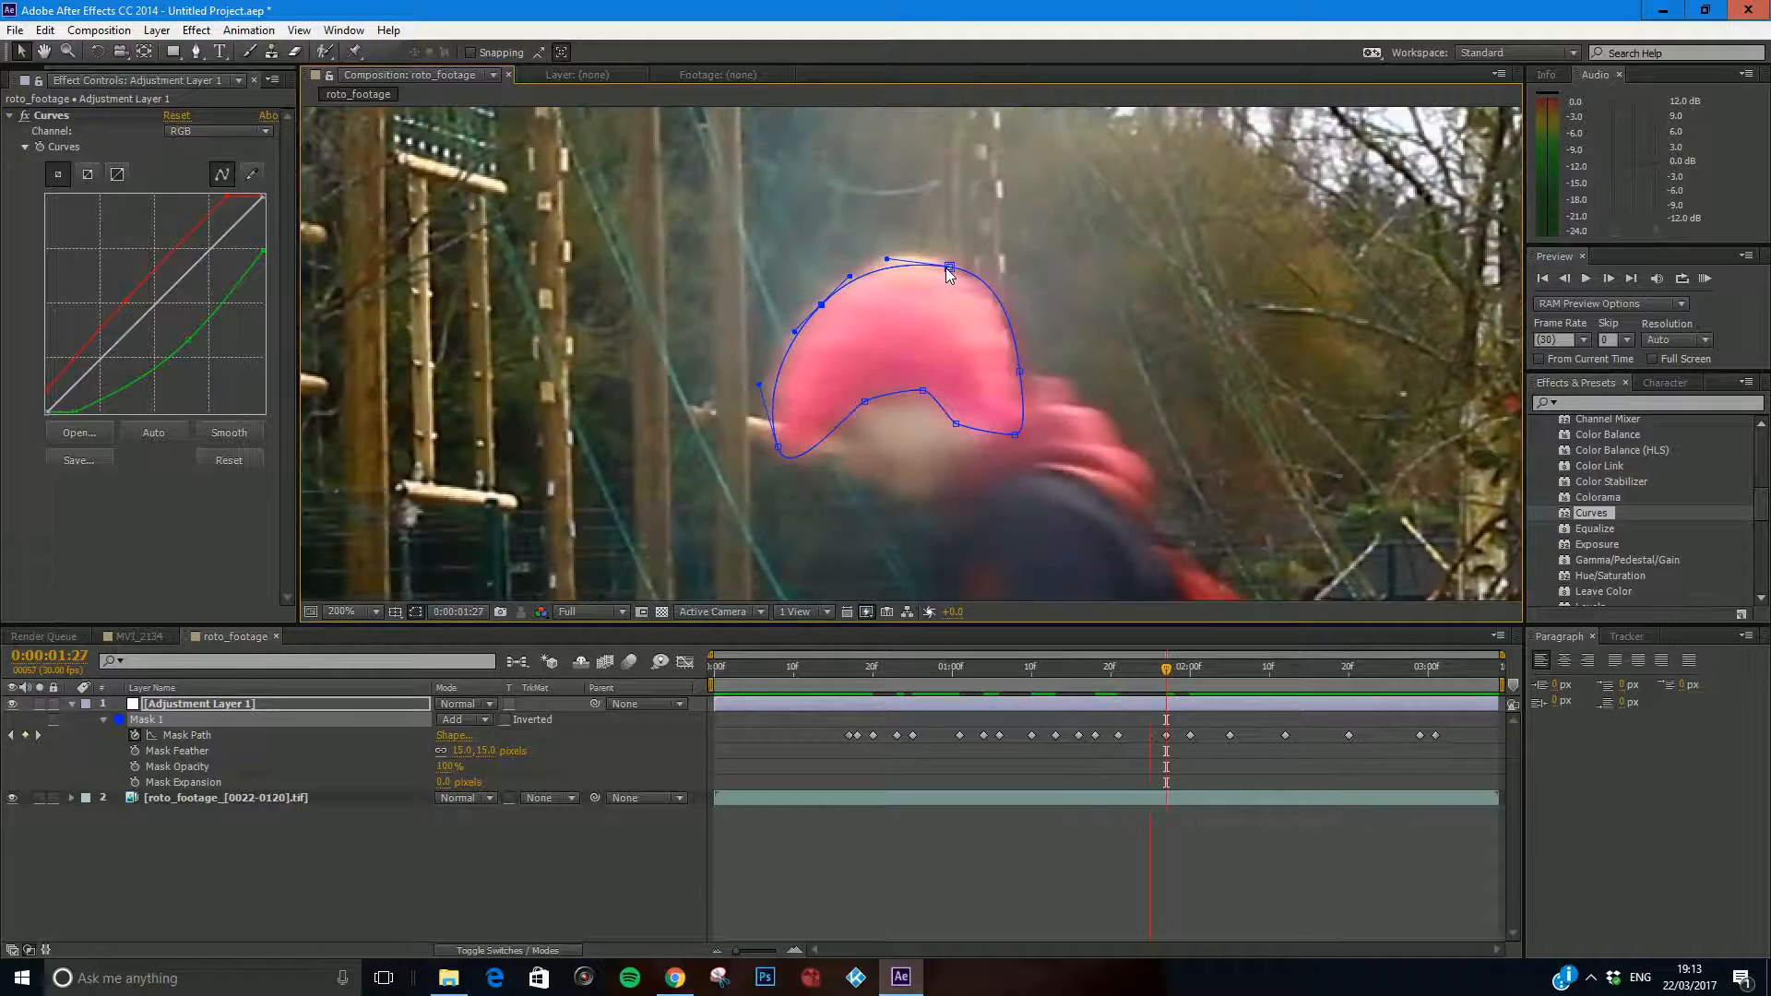
left_click_drag(943, 266, 935, 263)
left_click_drag(1020, 373, 1016, 370)
Go to 0:00:02:03, nudge the whole mask down and refit its lower edge to the hairline.
left_click_drag(1164, 671, 1213, 671)
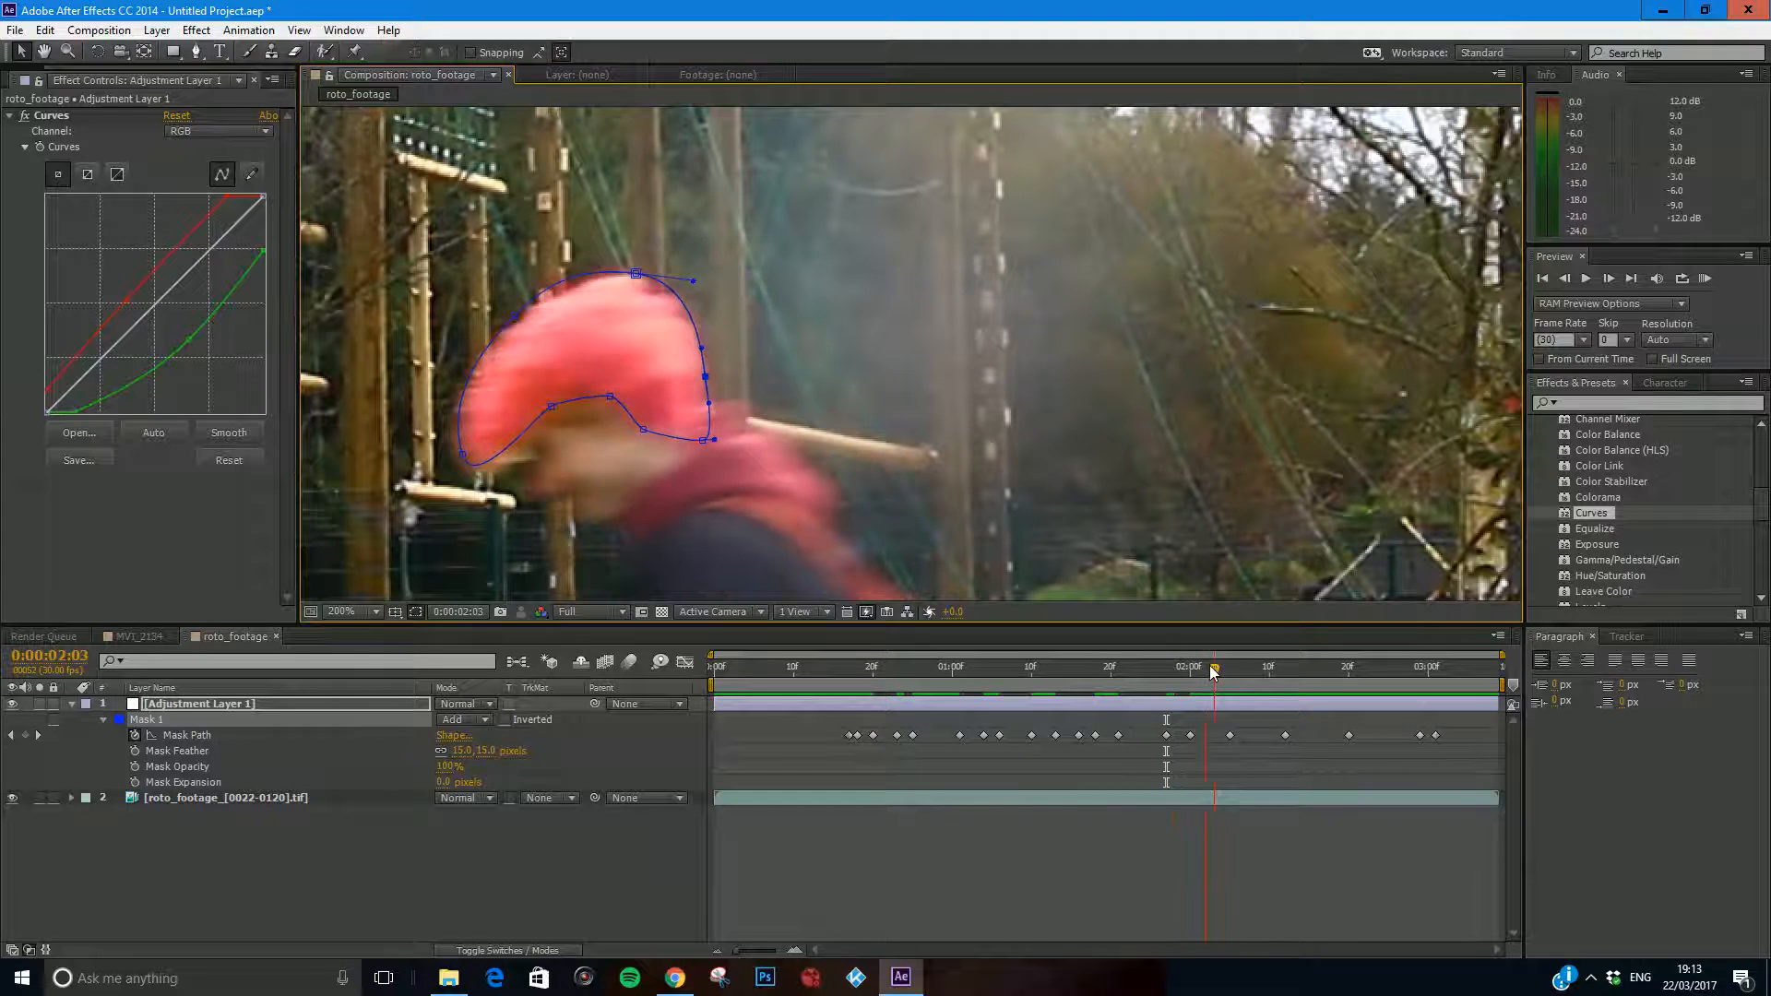
left_click_drag(858, 435, 1157, 407)
left_click(269, 864)
left_click(150, 720)
left_click_drag(936, 246, 936, 251)
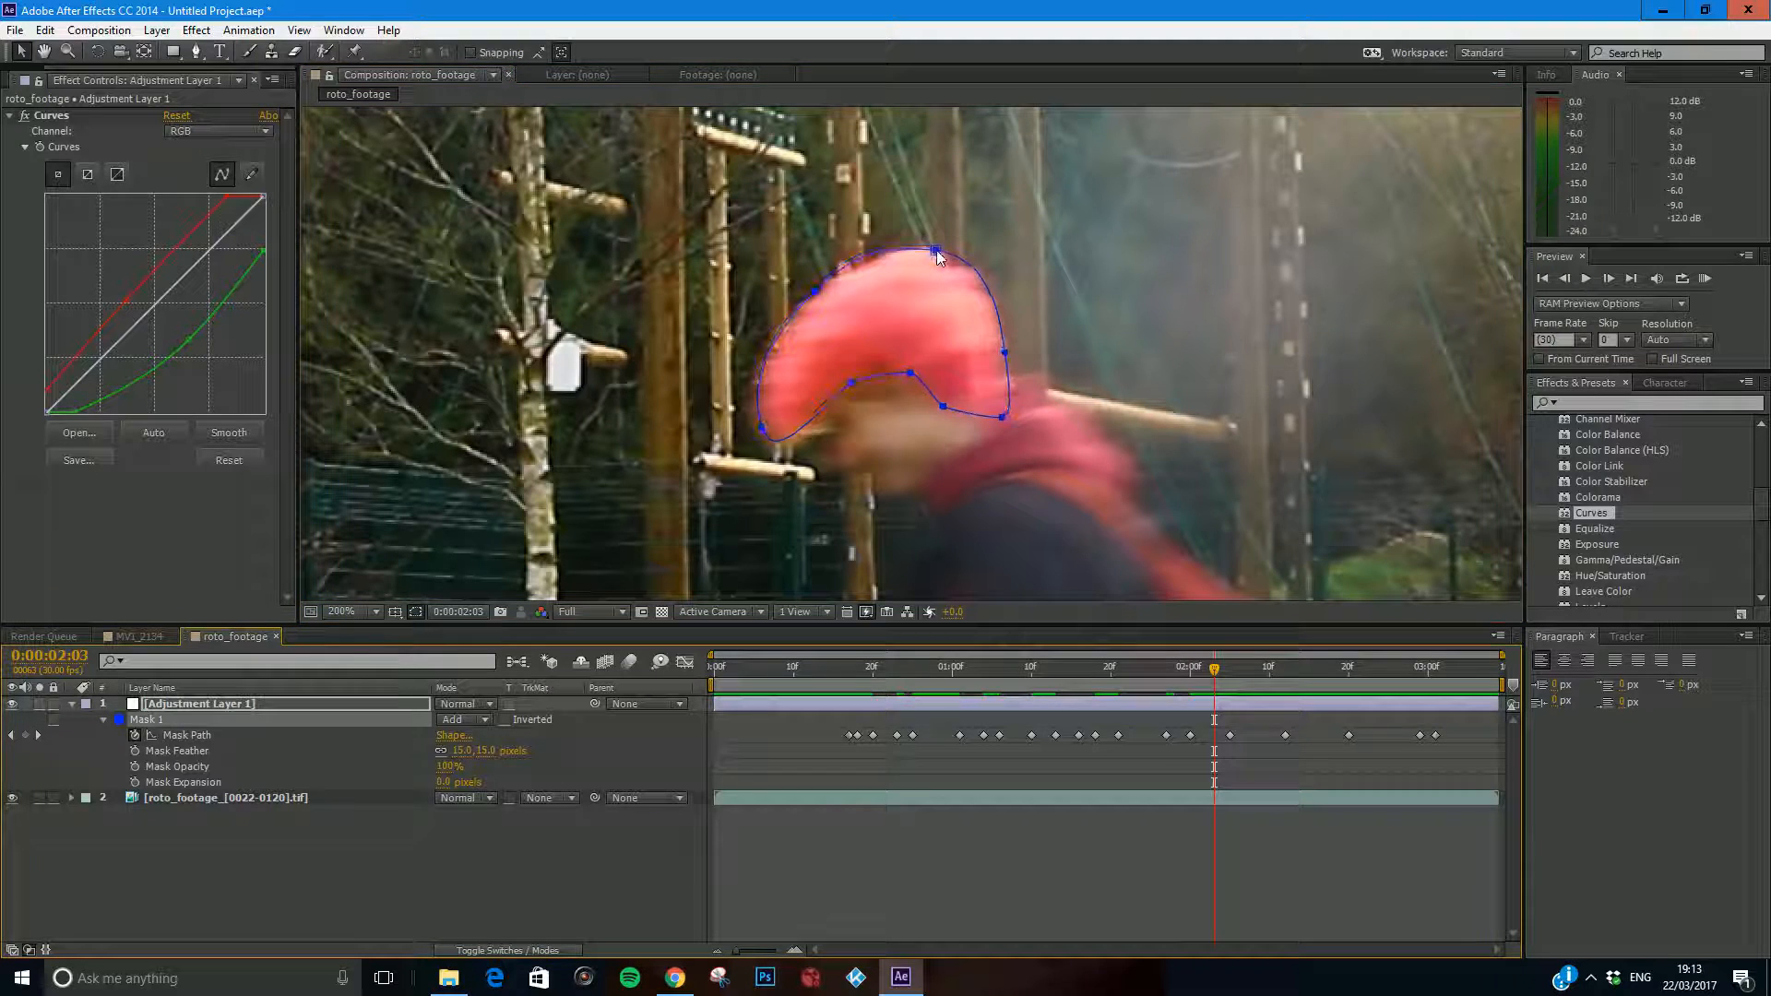
left_click(816, 295)
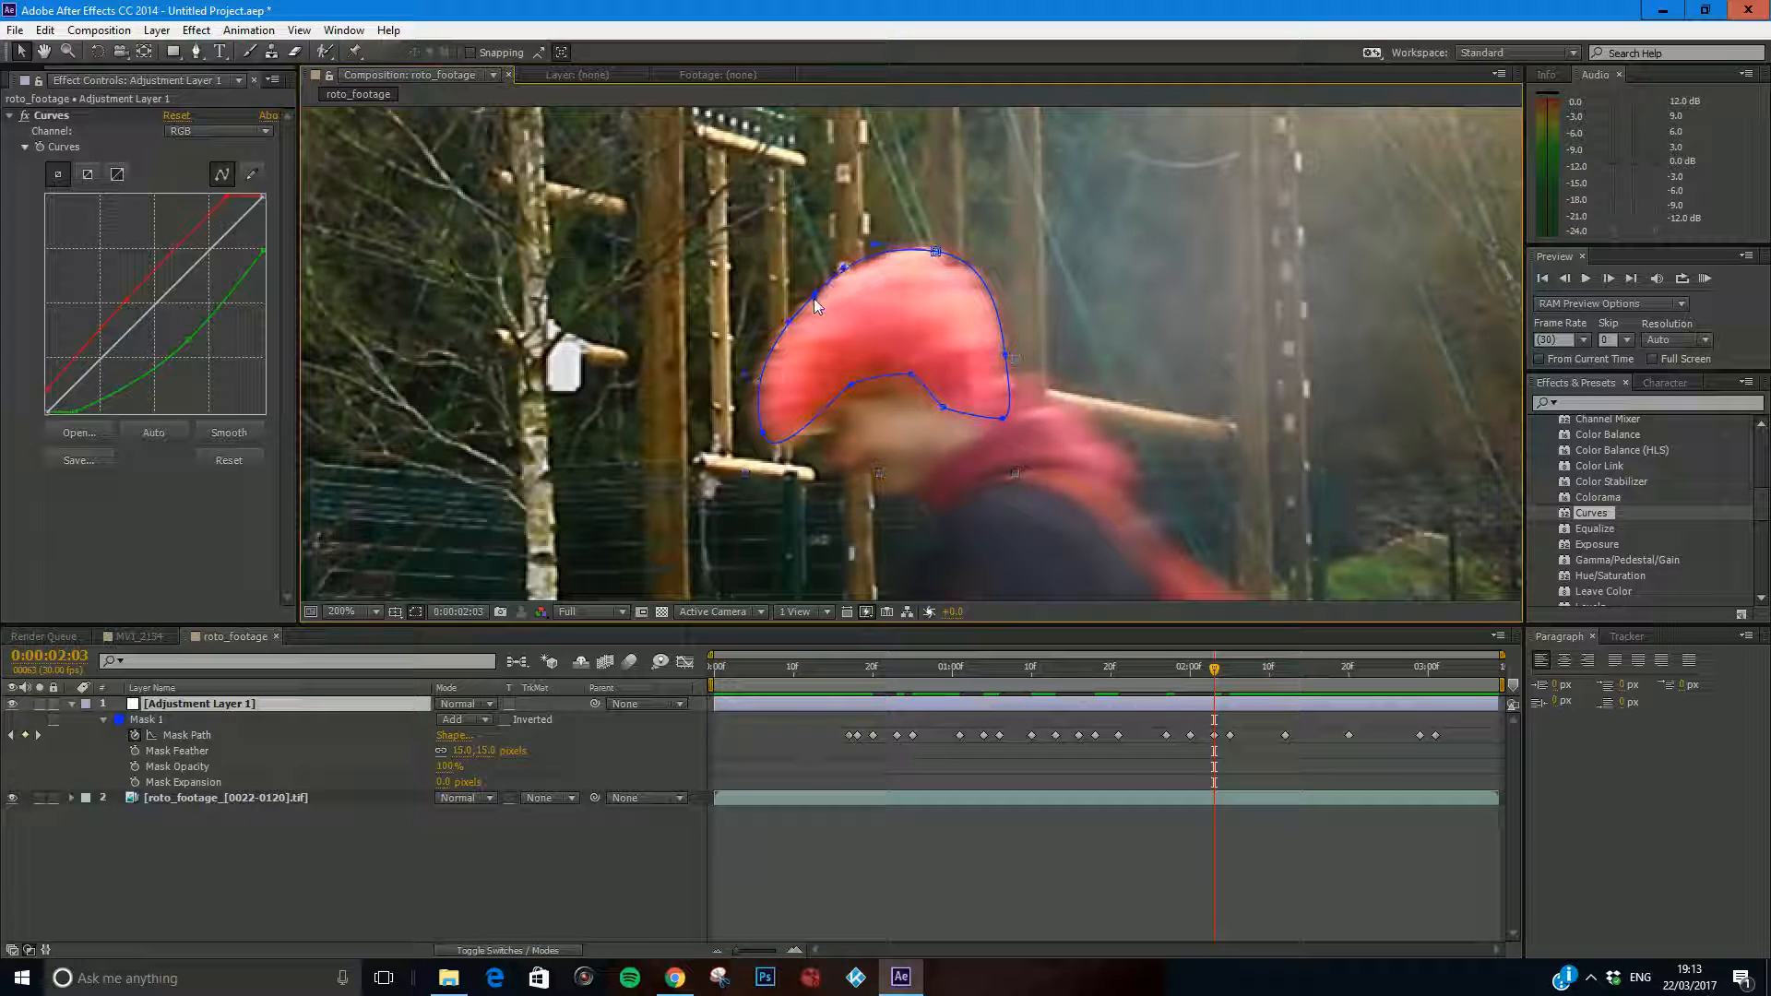
left_click_drag(851, 384, 858, 388)
Go to 0:00:02:17 and shift the whole hair mask slightly down onto the hair.
left_click_drag(1243, 674, 1279, 683)
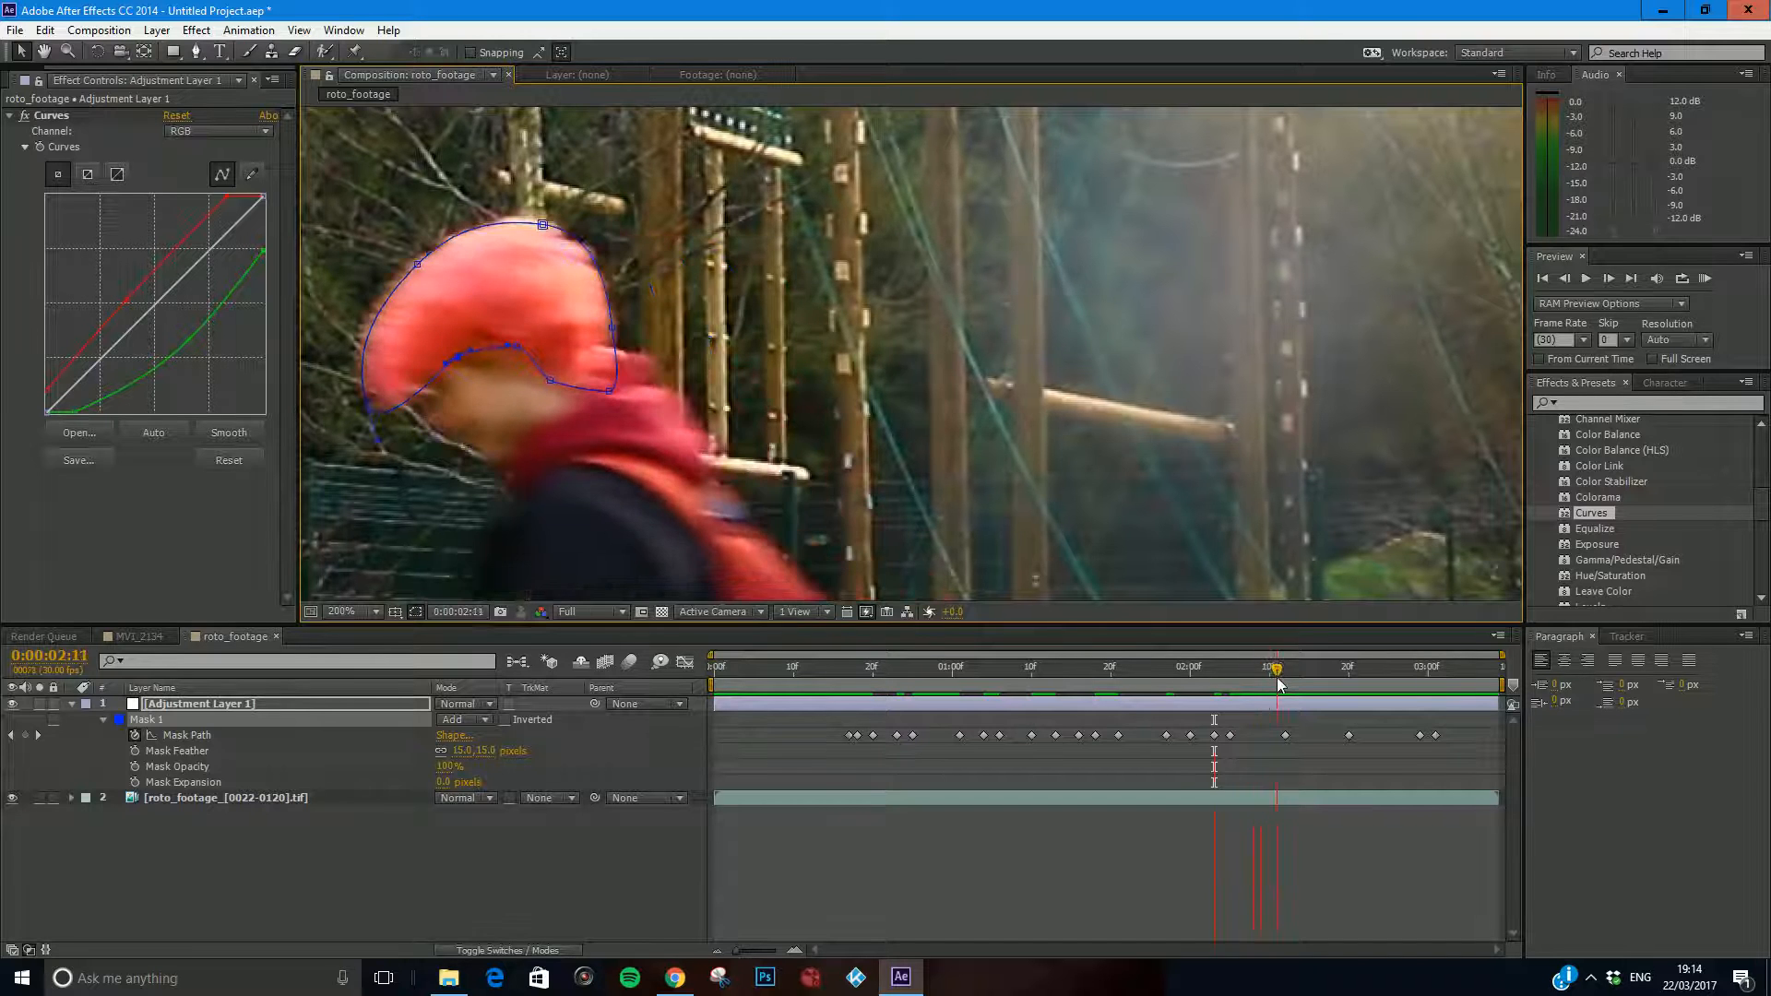
left_click_drag(949, 440, 1166, 449)
left_click(1325, 668)
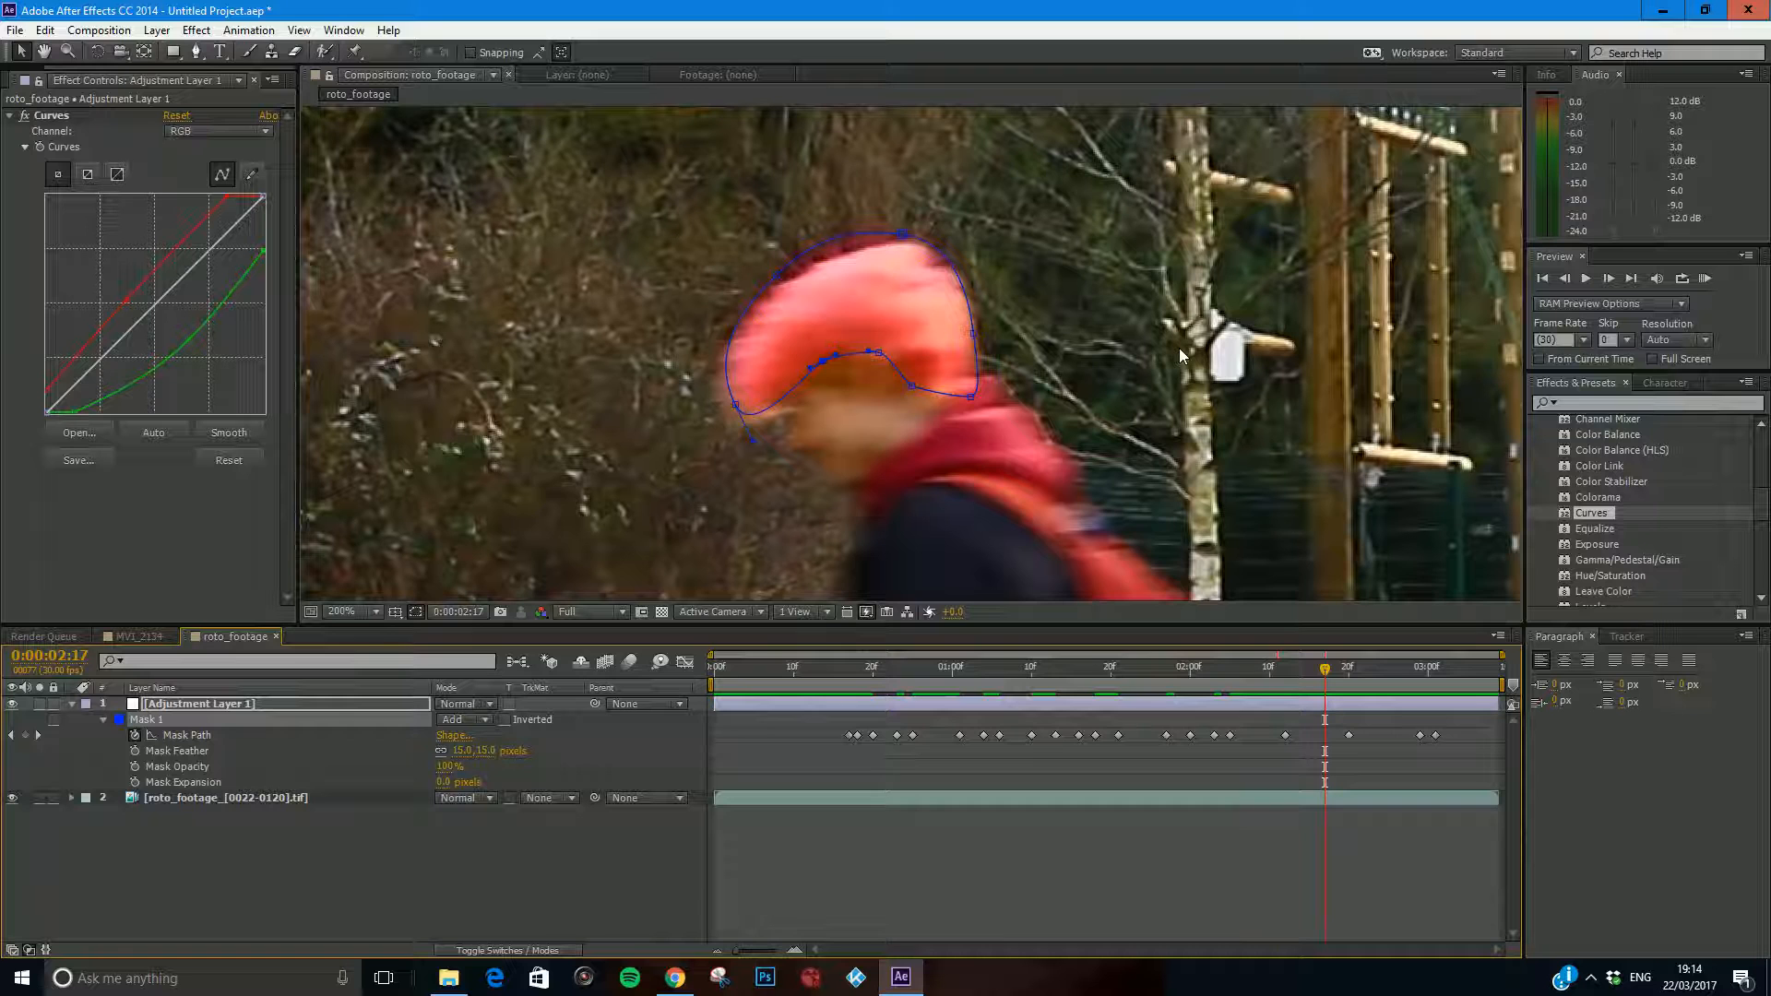
left_click(1318, 680)
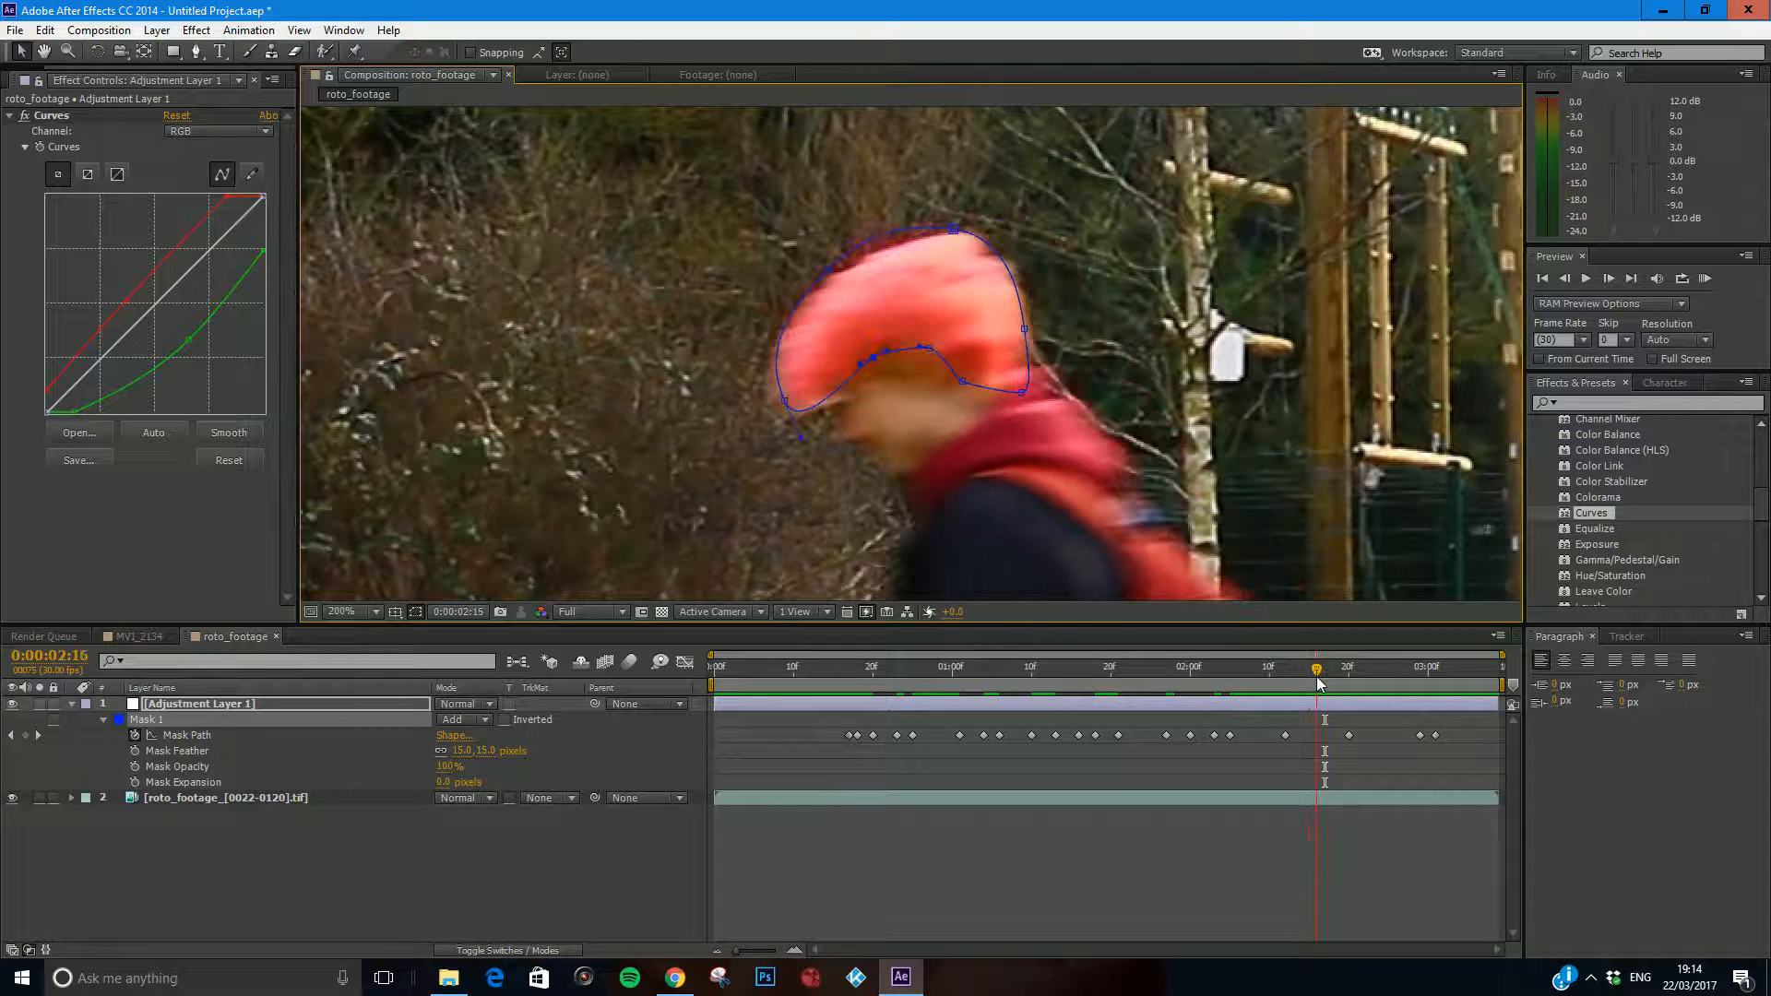
left_click_drag(1317, 678, 1325, 678)
left_click(145, 720)
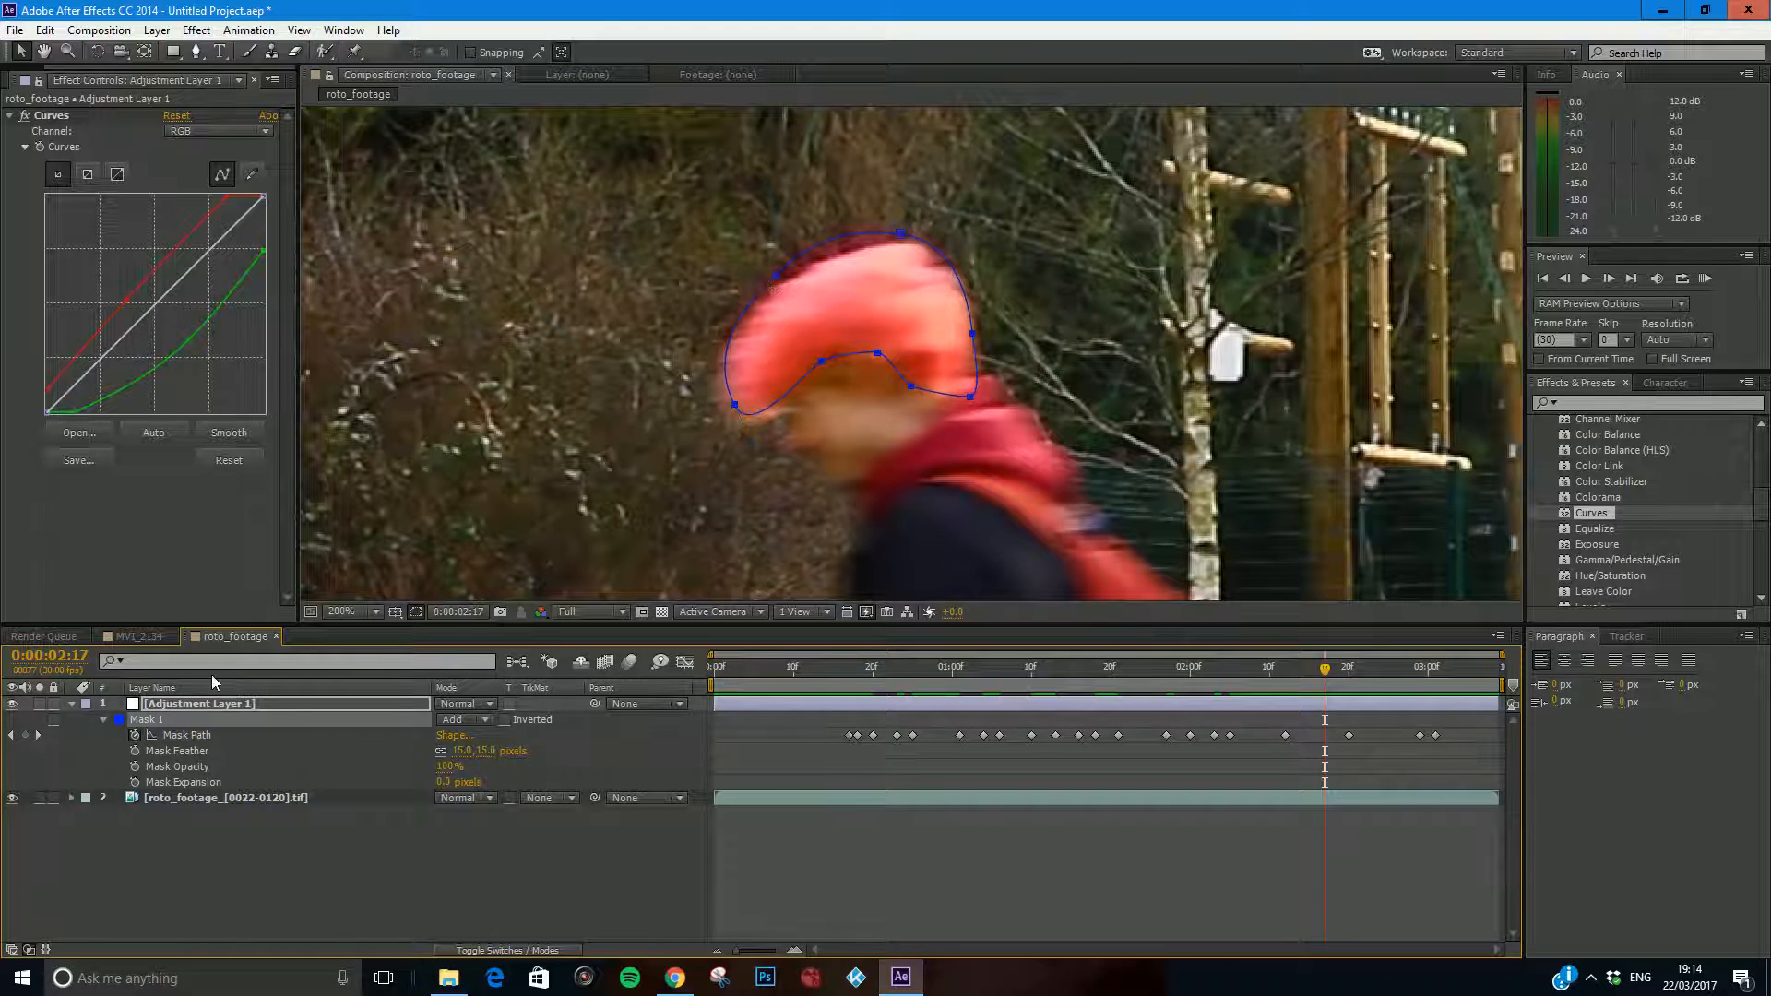
left_click_drag(778, 277, 778, 289)
left_click(725, 245)
Reshape the mask's top, upper front curve, lower edge and lower back corner to the hair at 0:00:02:17.
left_click_drag(901, 247, 913, 247)
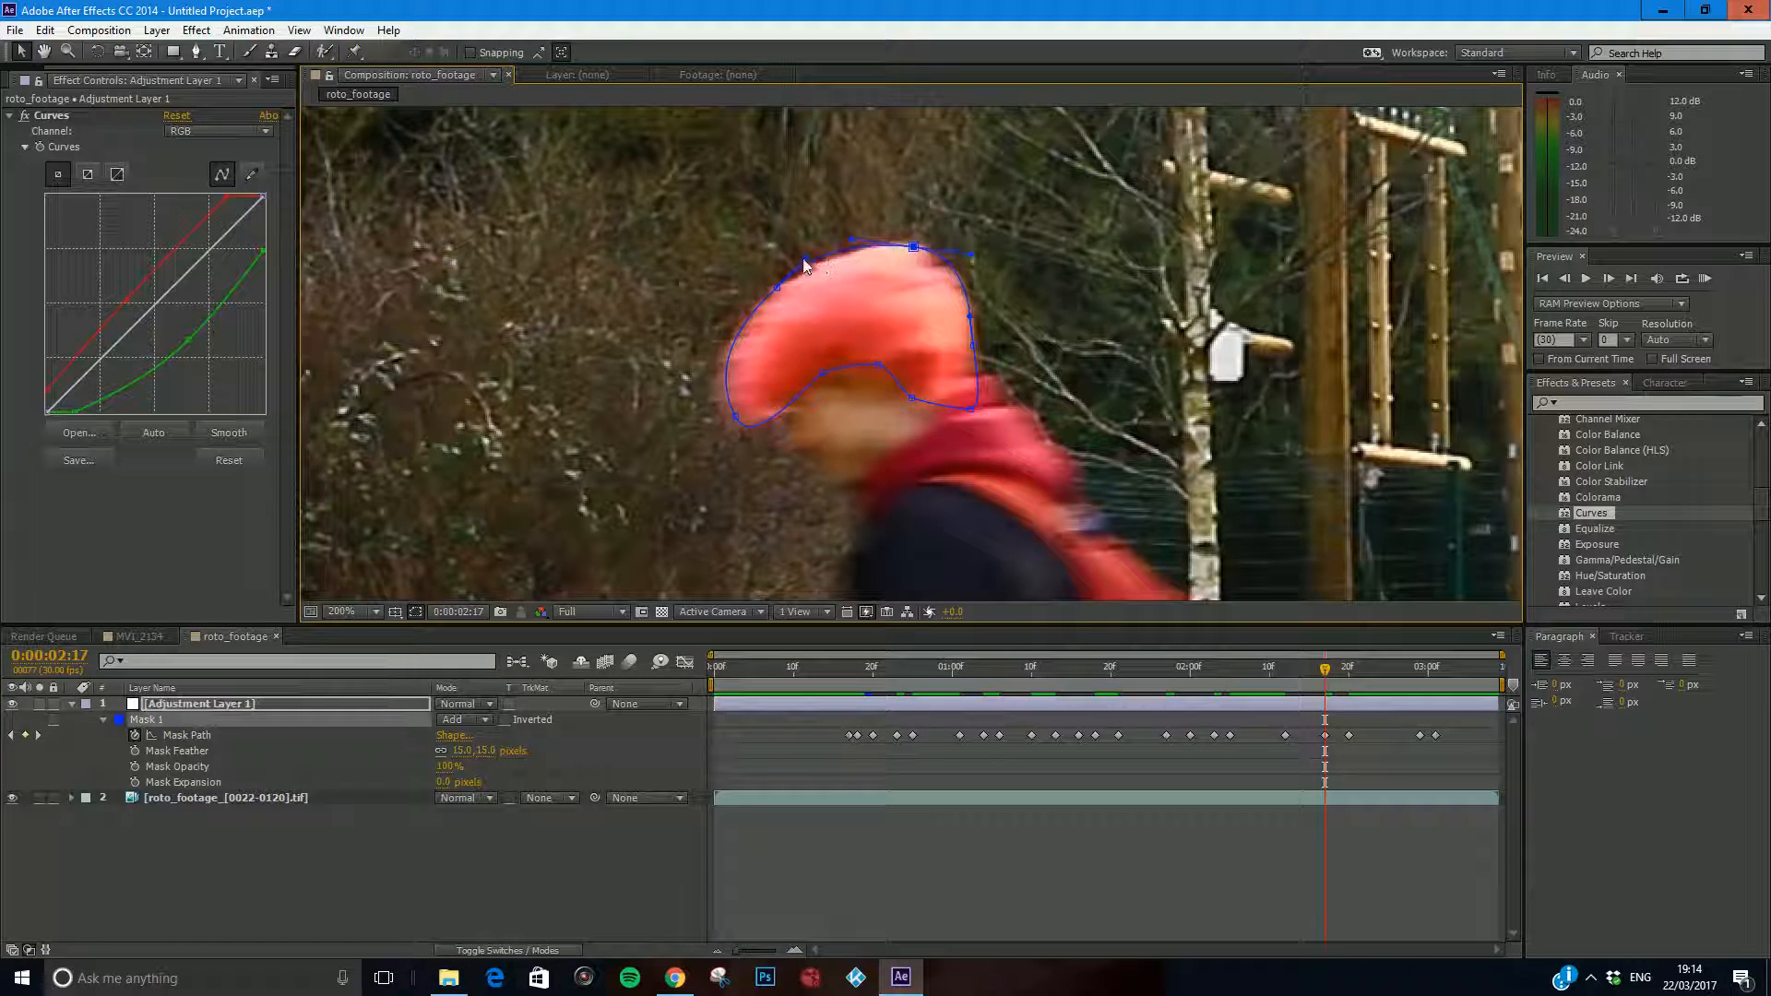
left_click_drag(804, 261, 805, 265)
left_click_drag(823, 373, 869, 384)
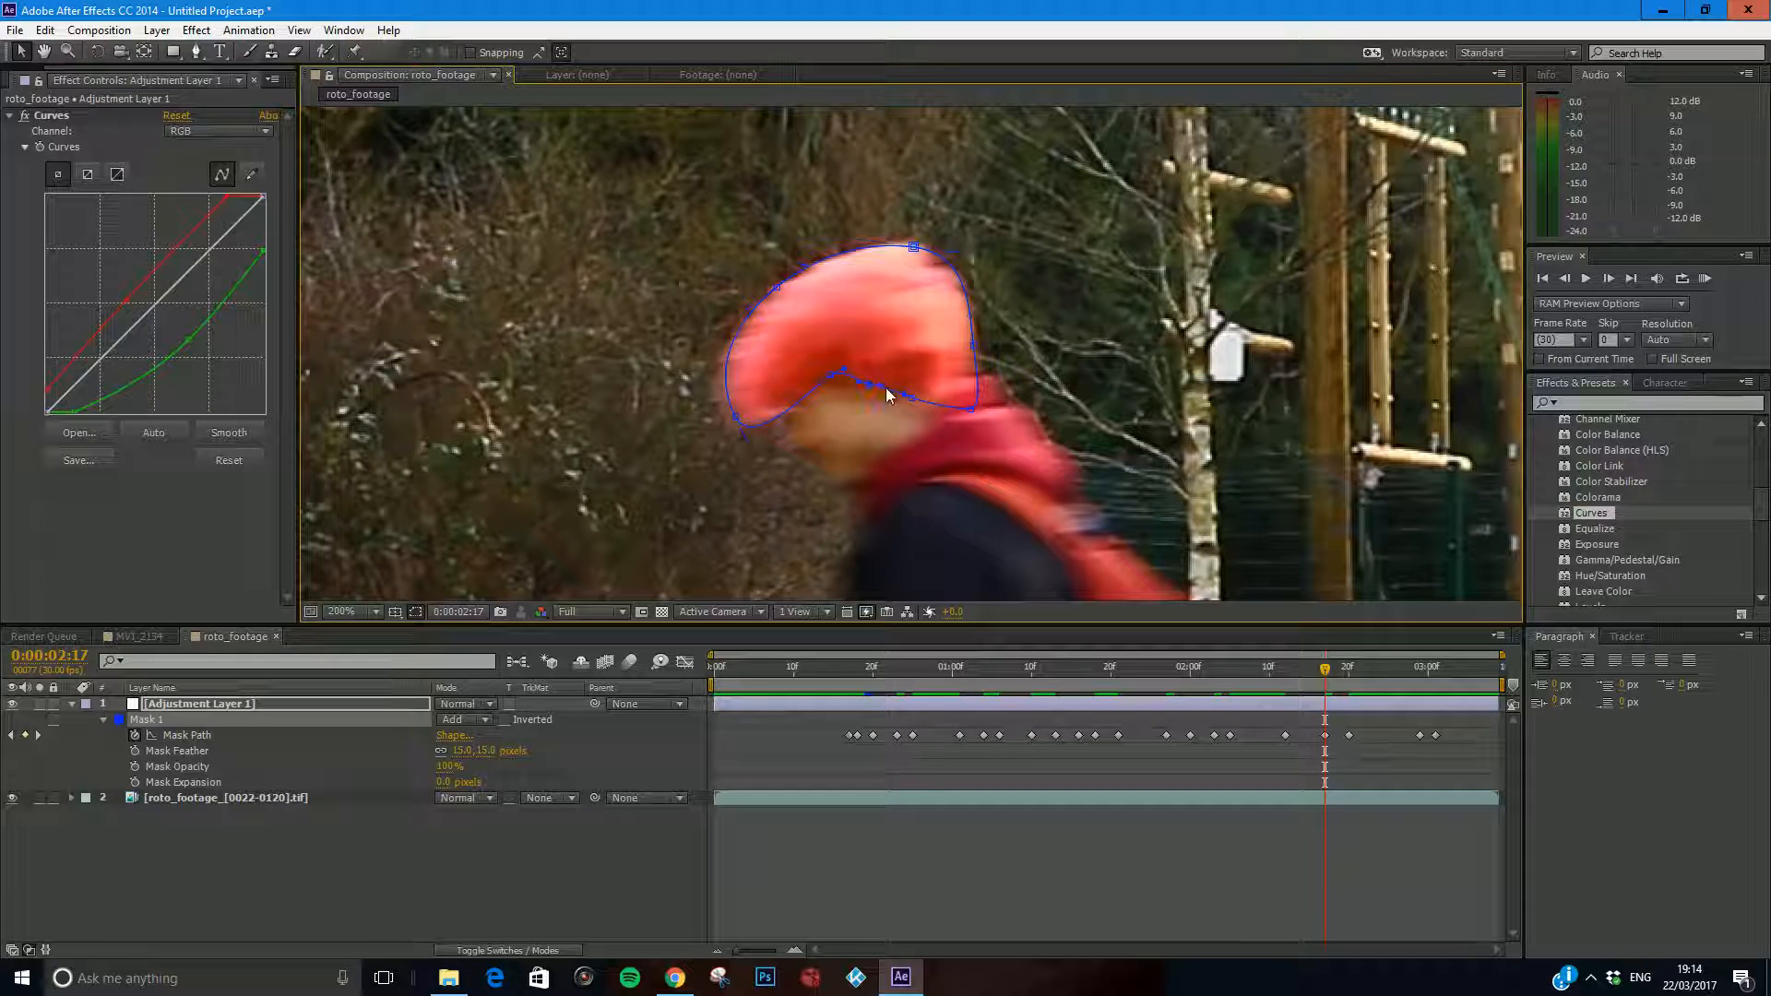
left_click_drag(971, 410, 964, 403)
Go to 0:00:02:08 and pull the mask's top and back points in to the hair's edge.
left_click_drag(1279, 679, 1255, 701)
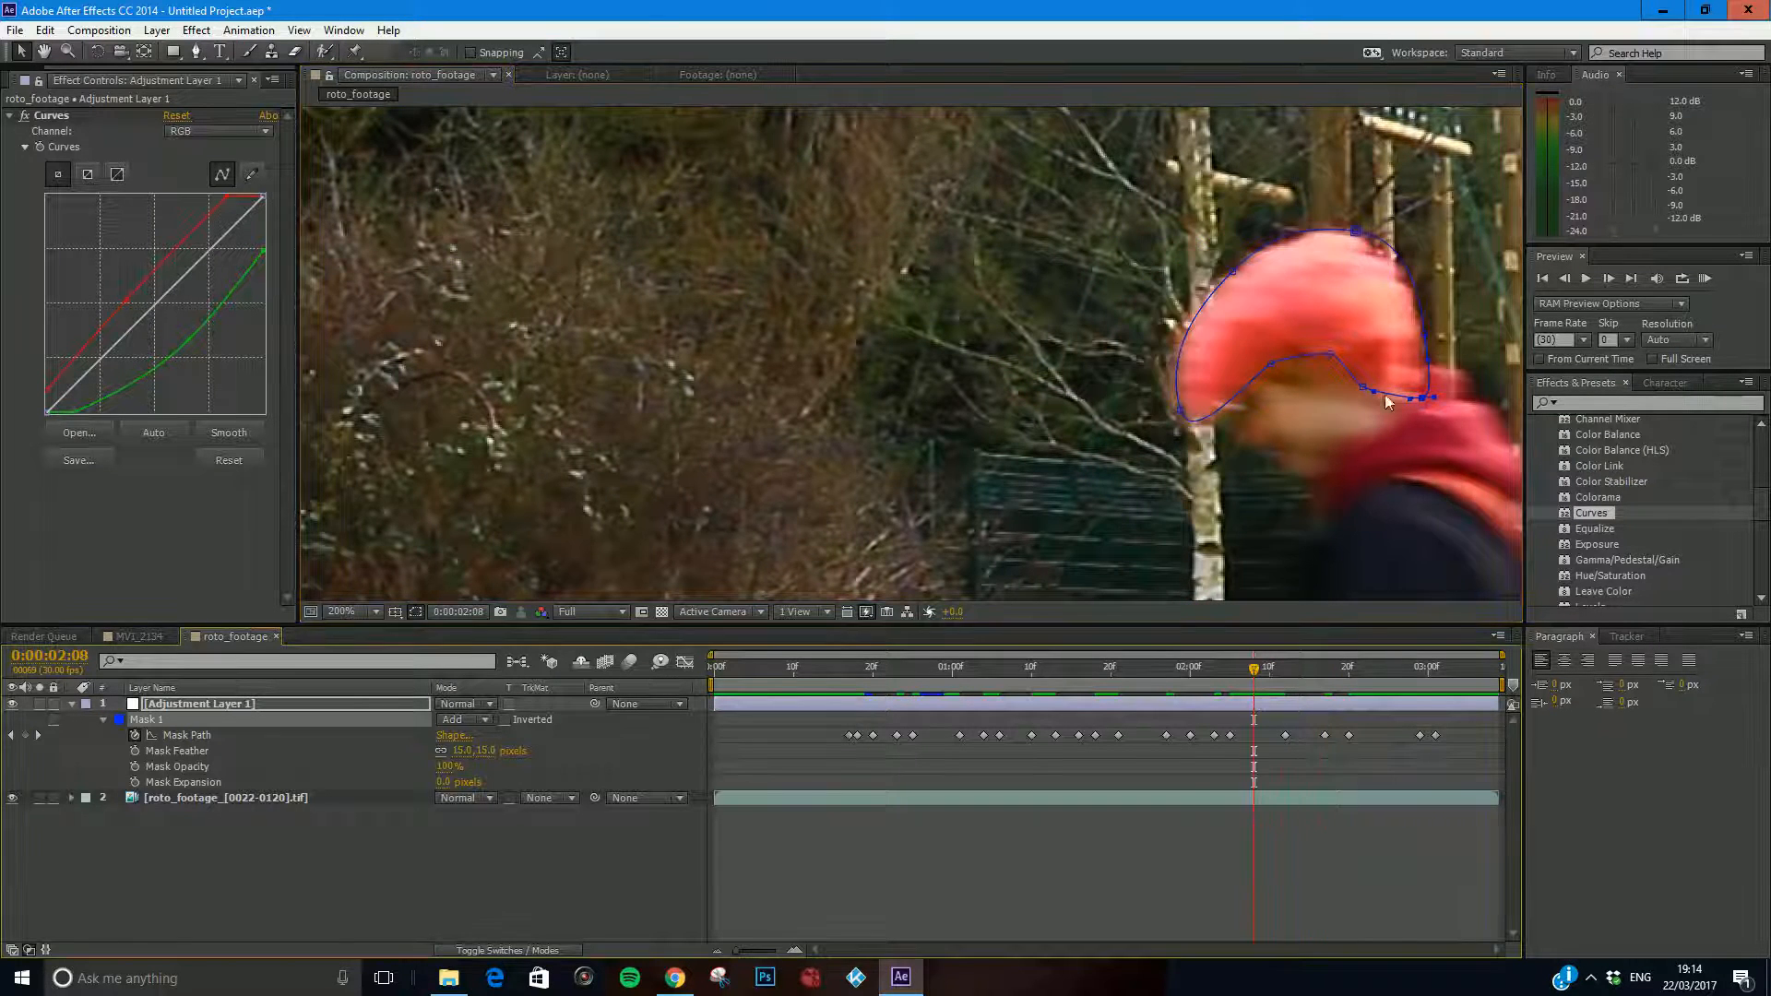
left_click(1353, 234)
left_click_drag(1351, 237, 1344, 235)
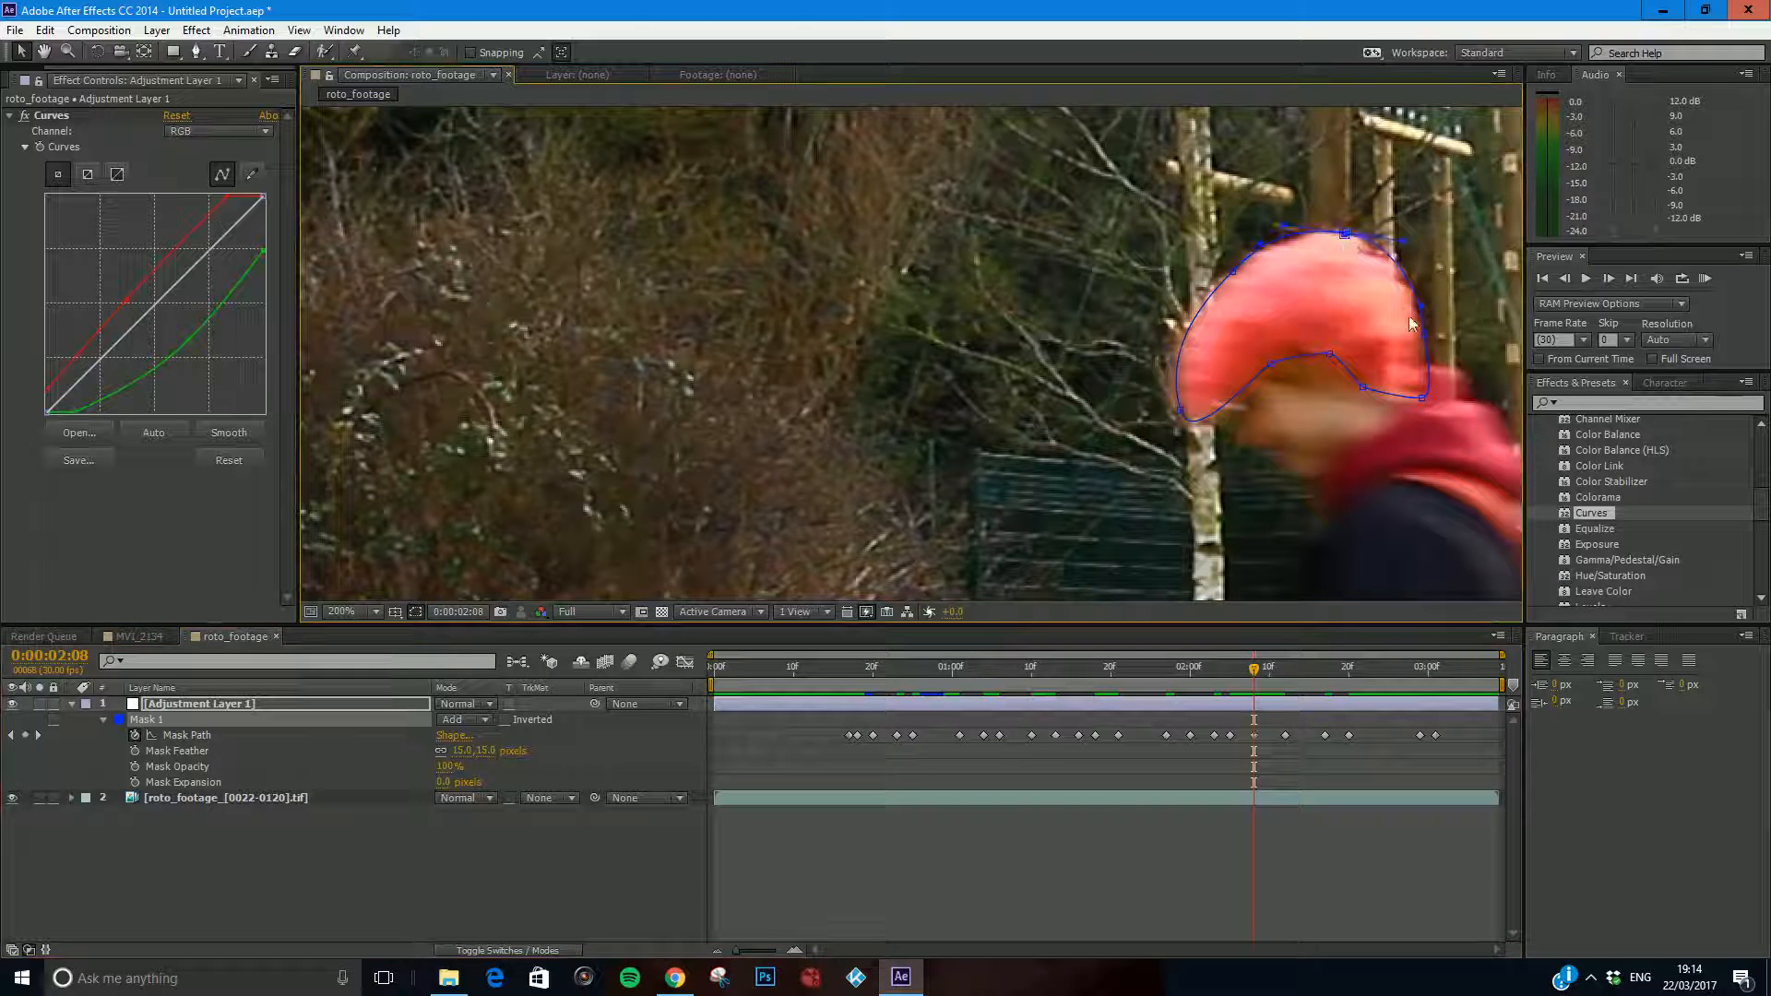
left_click_drag(1424, 334, 1418, 332)
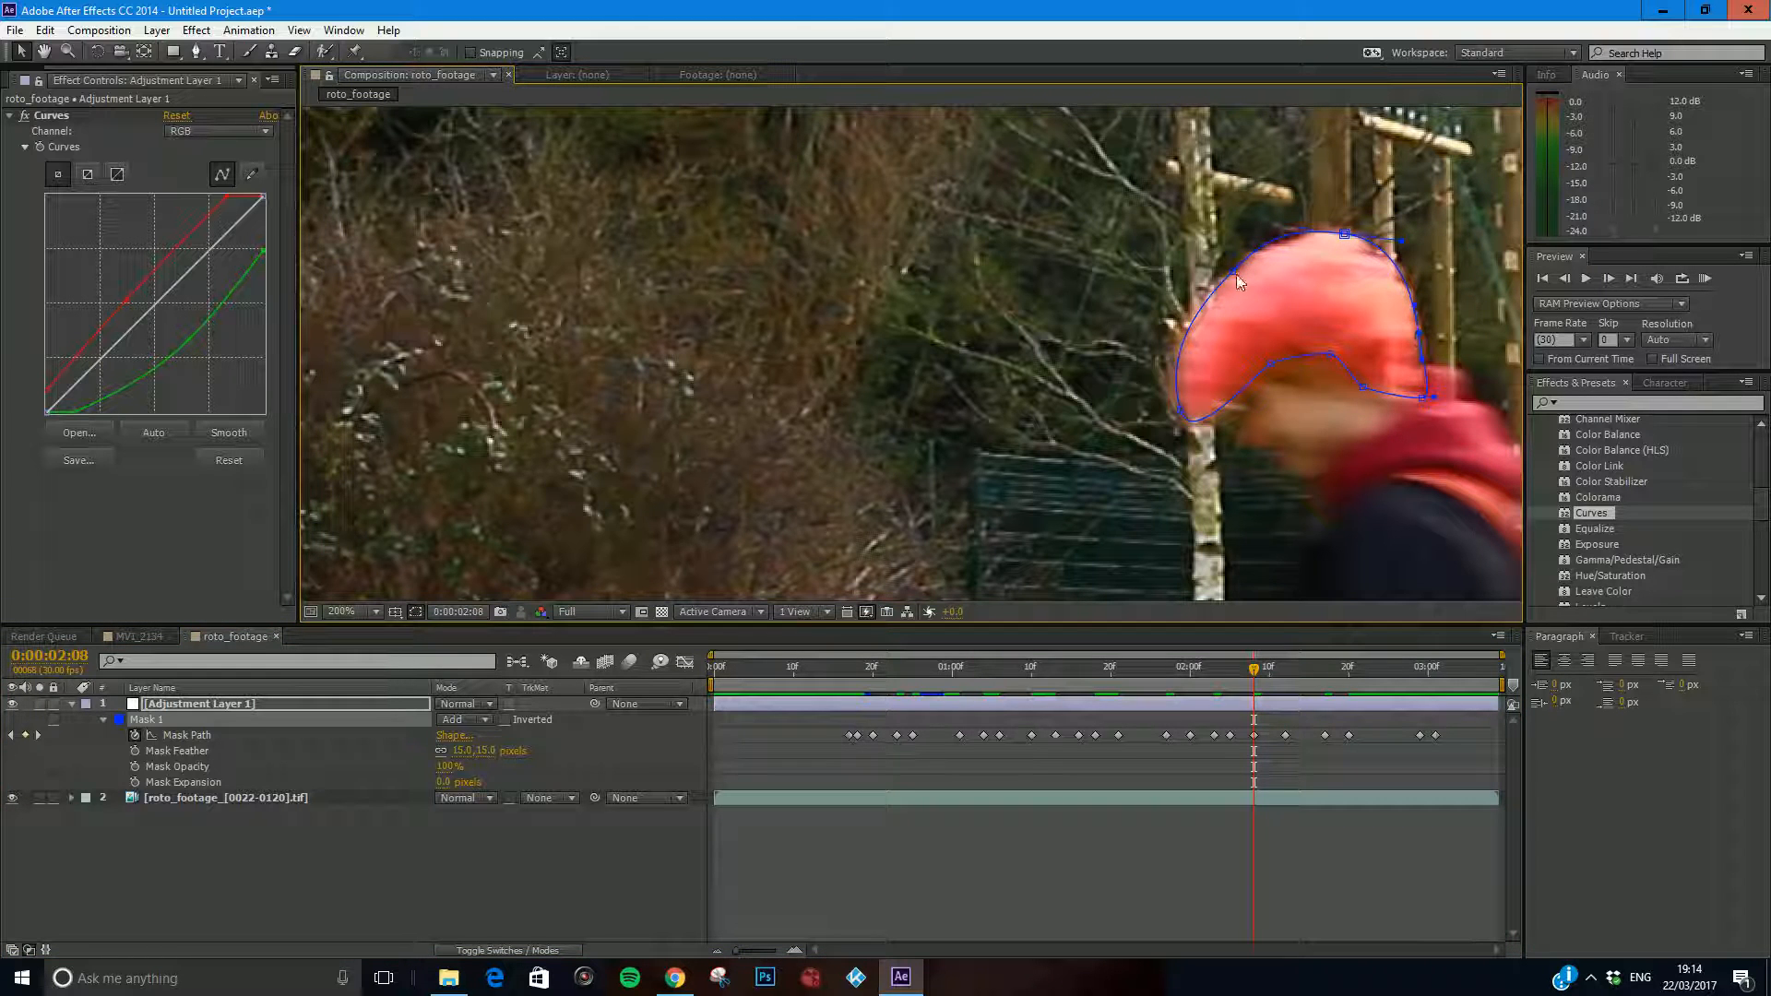
Go to 0:00:02:24, shift the whole hair mask up onto the hair and raise its lower front corner to the hairline.
left_click(1380, 679)
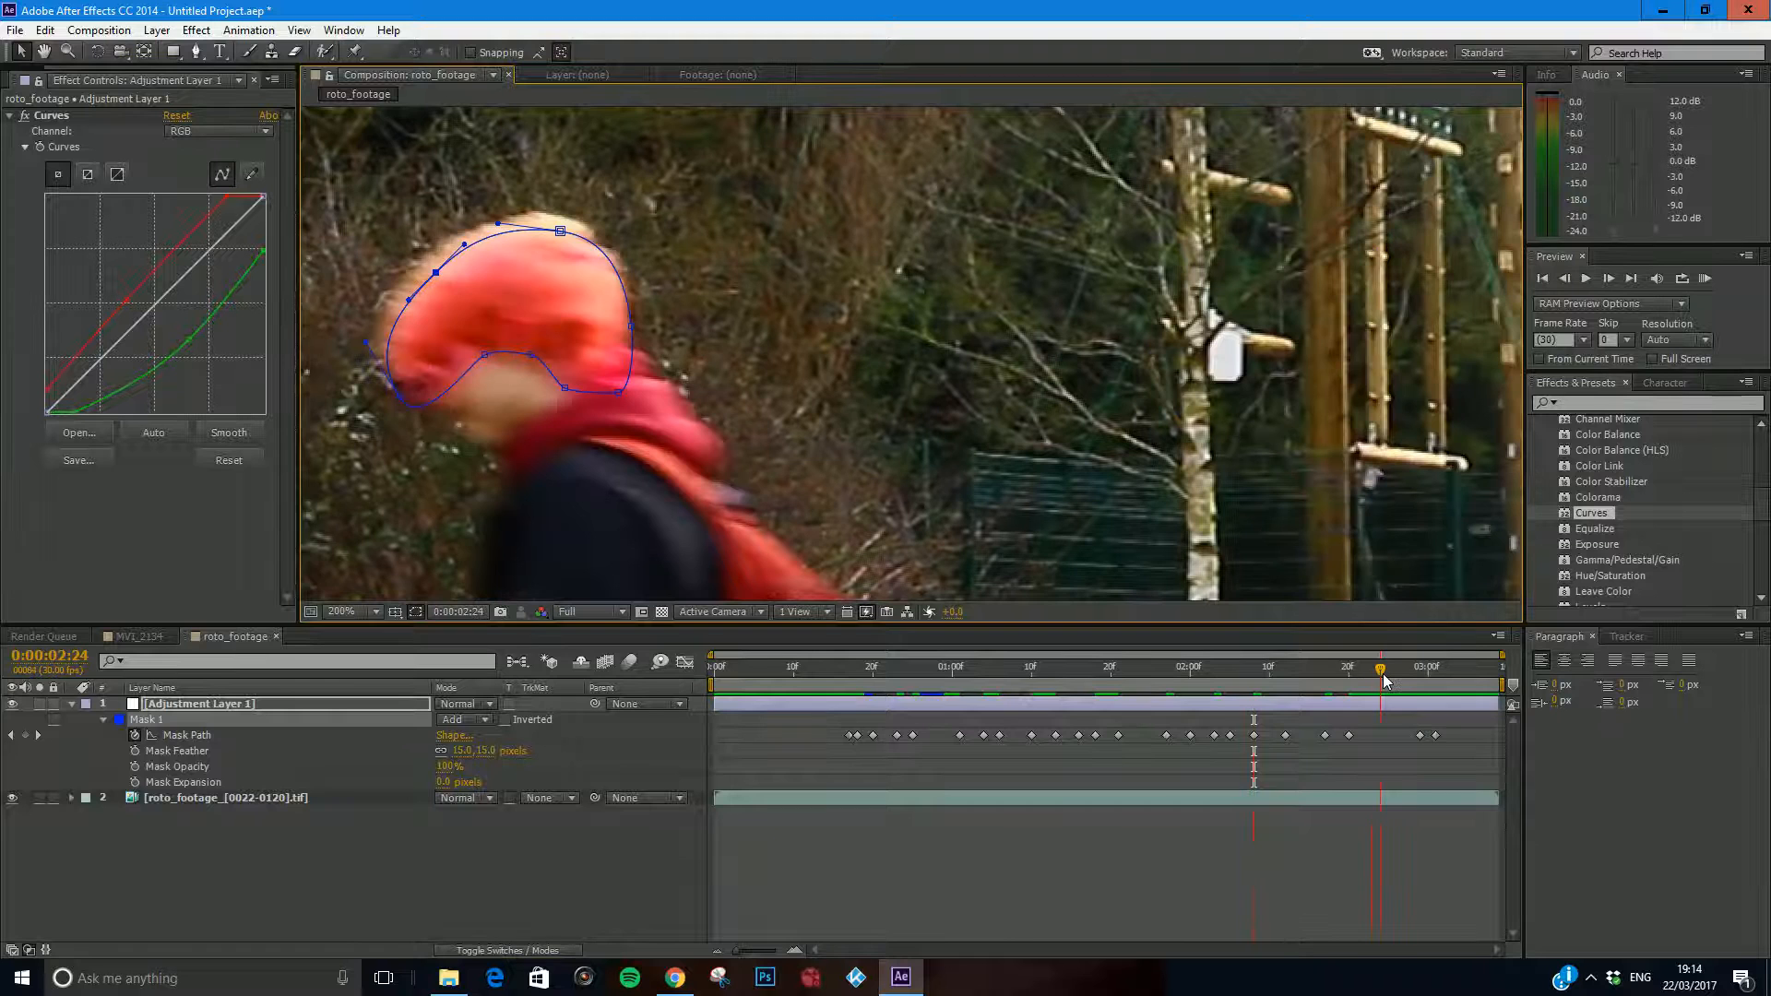
left_click_drag(729, 342, 1092, 372)
left_click(471, 893)
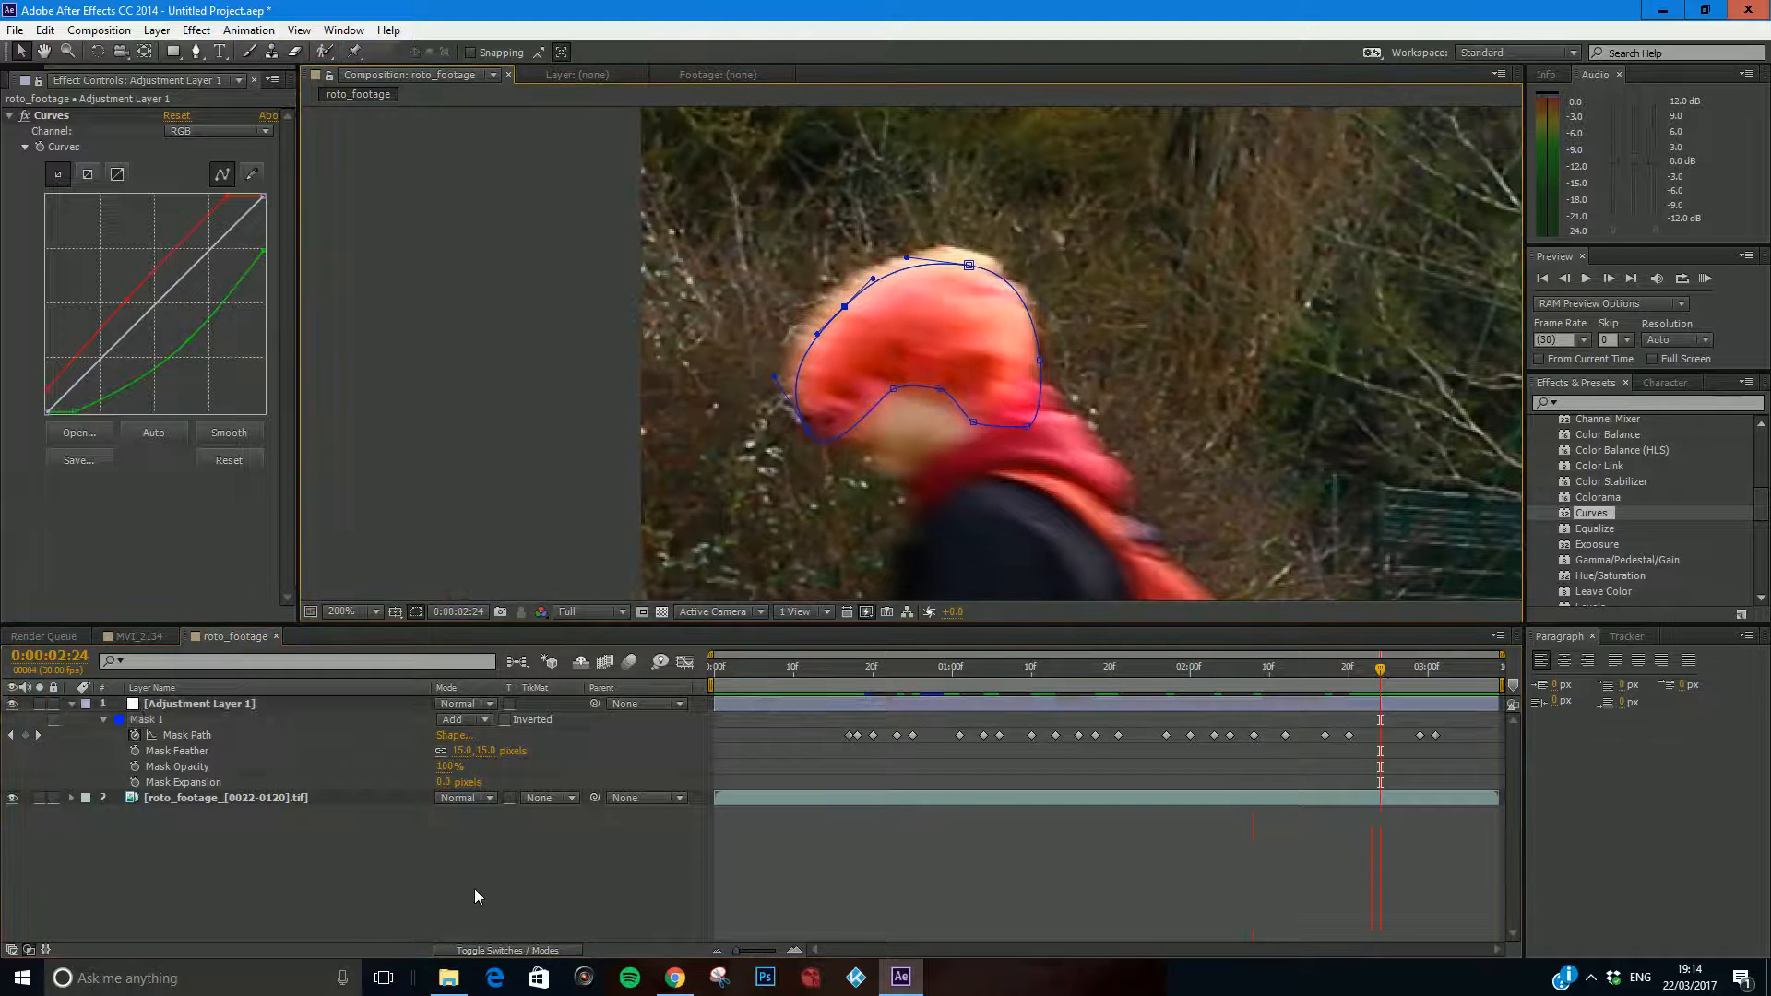
left_click(161, 722)
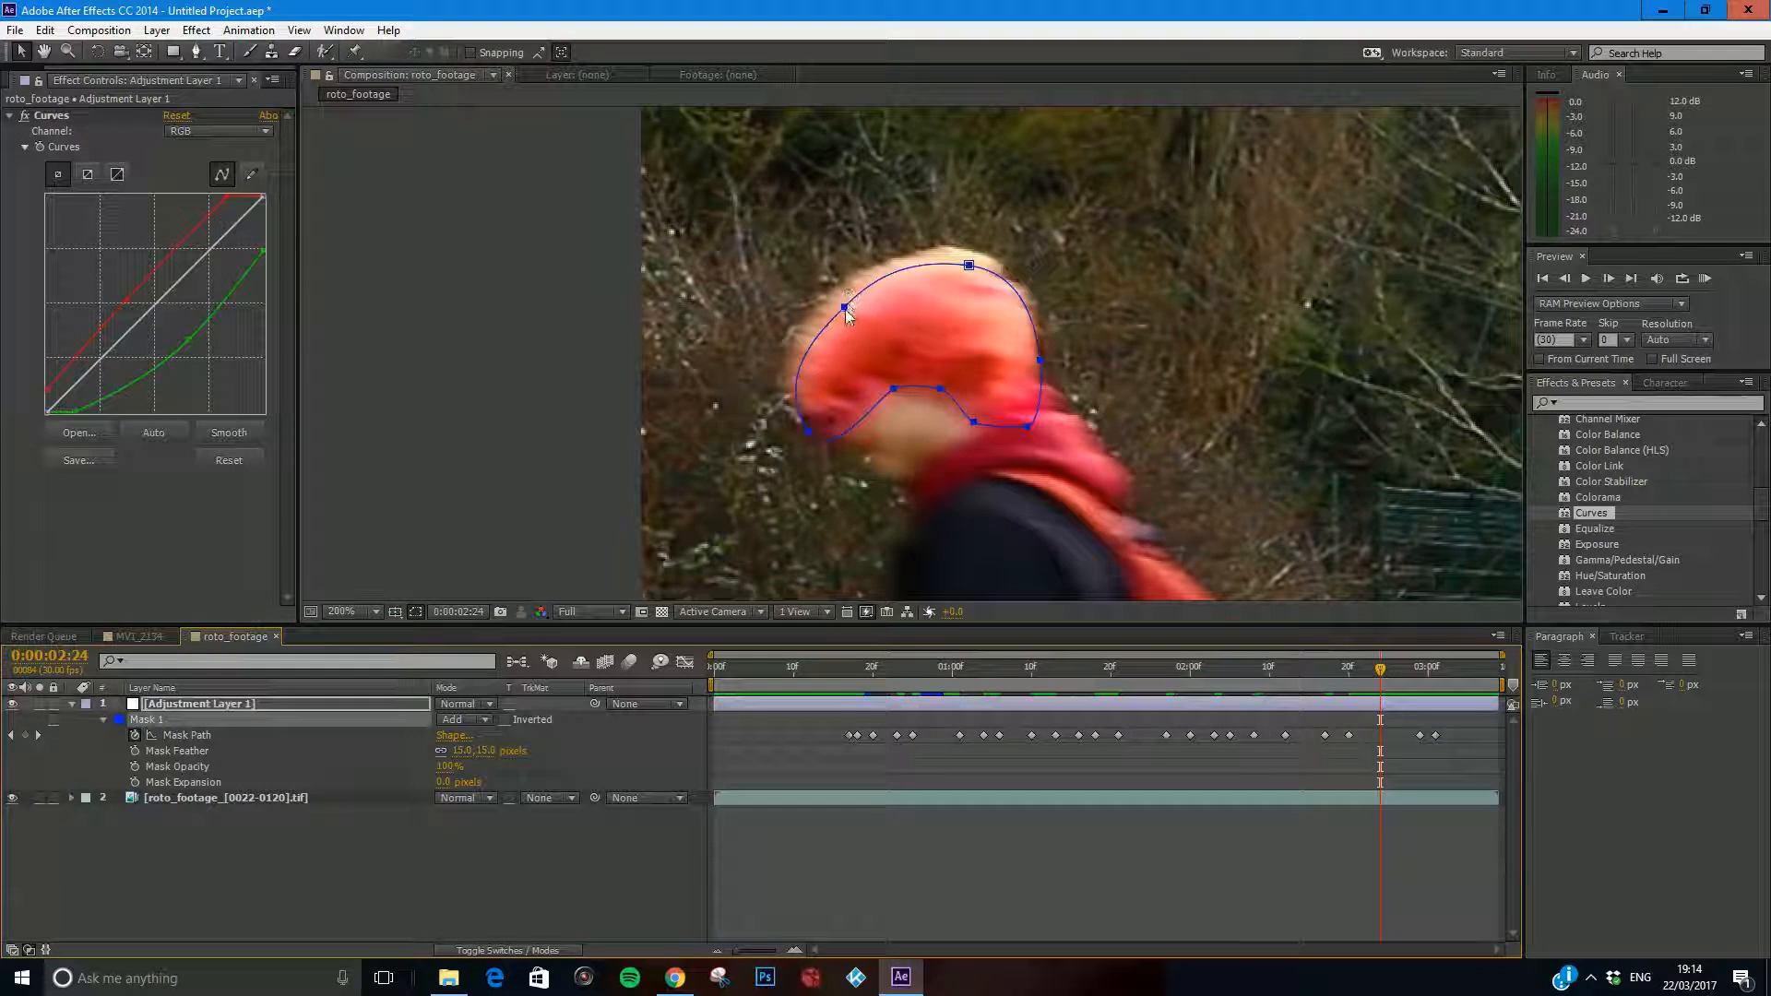
mouse_move(845, 305)
left_mouse_down()
mouse_move(850, 289)
mouse_move(835, 293)
left_mouse_up()
left_click(837, 301)
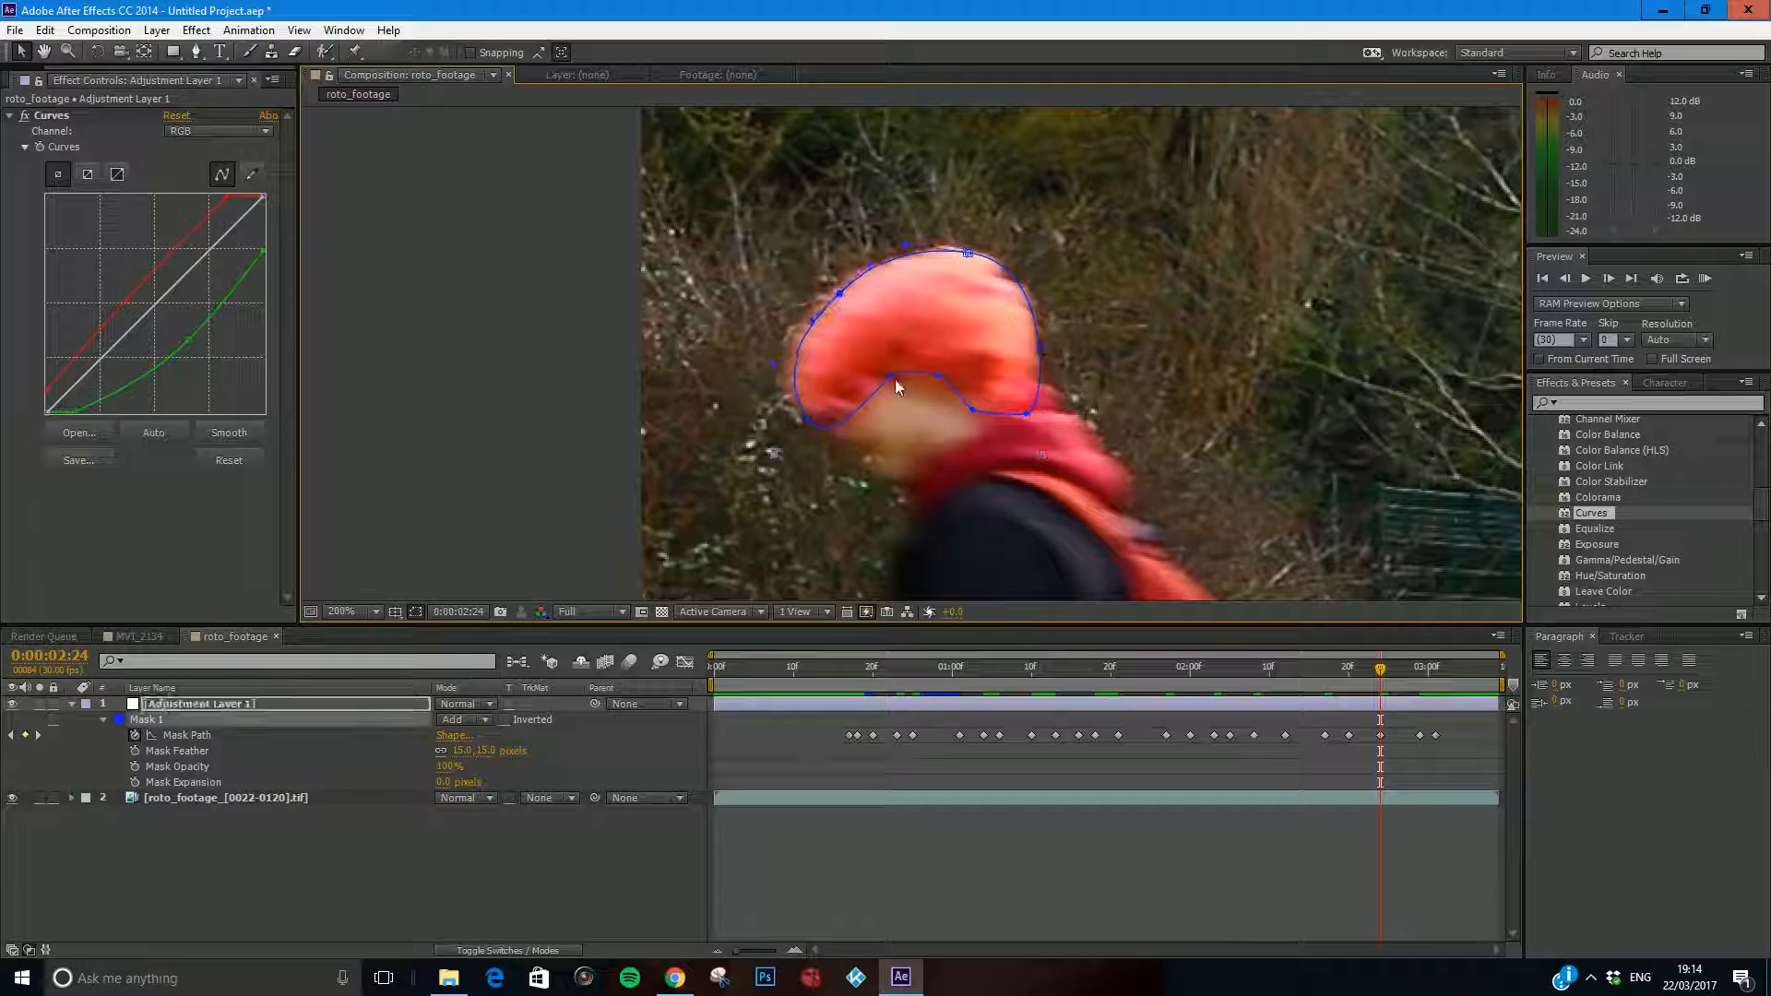
left_click_drag(808, 419, 808, 407)
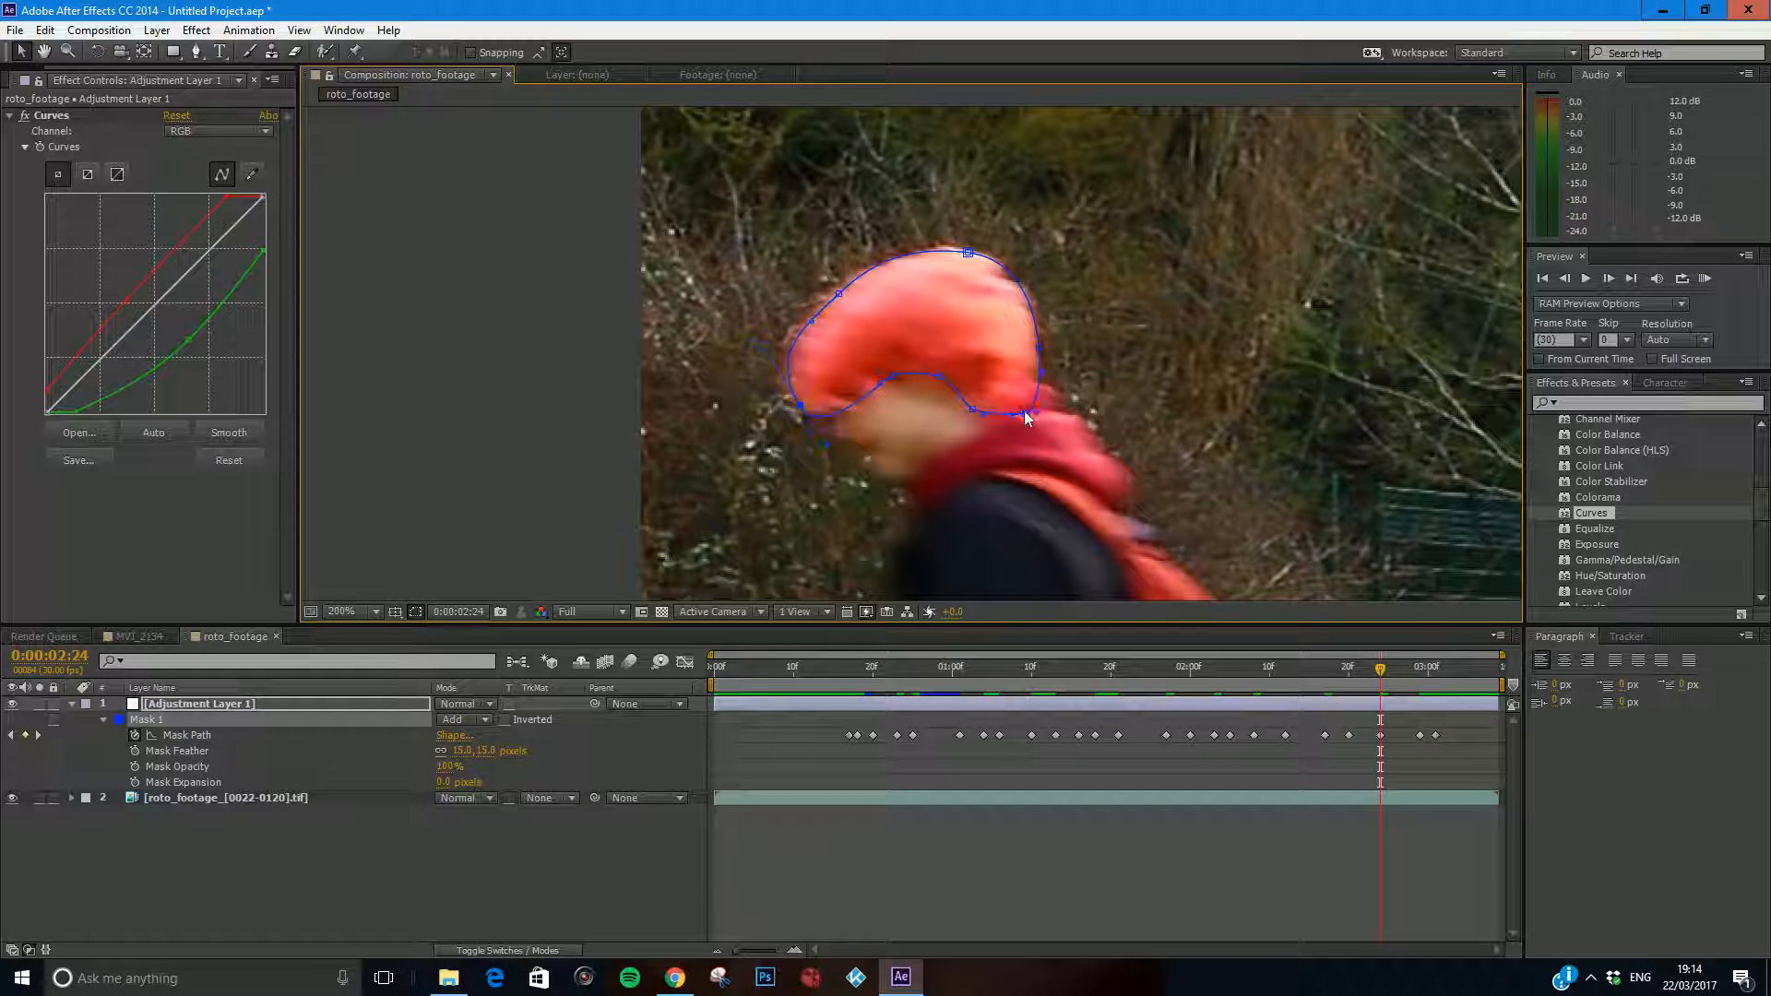
Shift the whole mask out of frame with the departing hair at 0:00:03:02 and nudge it slightly up at 0:00:03:03.
left_click(1388, 668)
left_click_drag(1402, 675, 1449, 670)
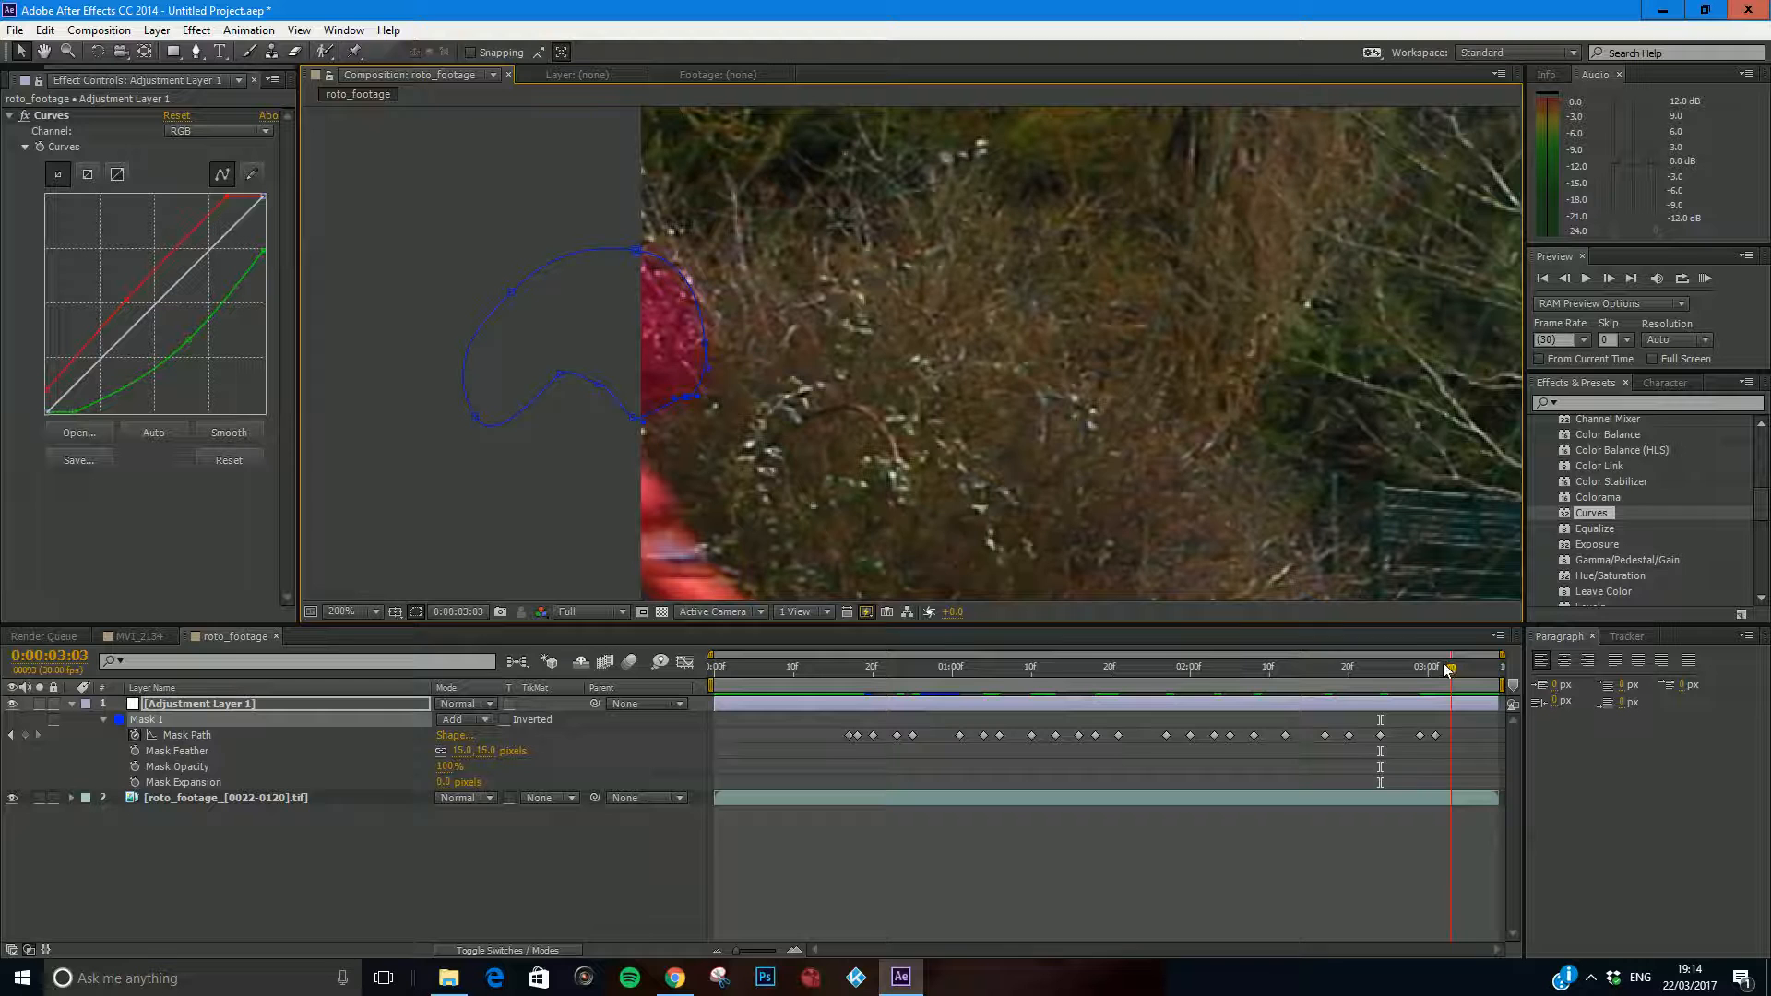
key("Page_Up")
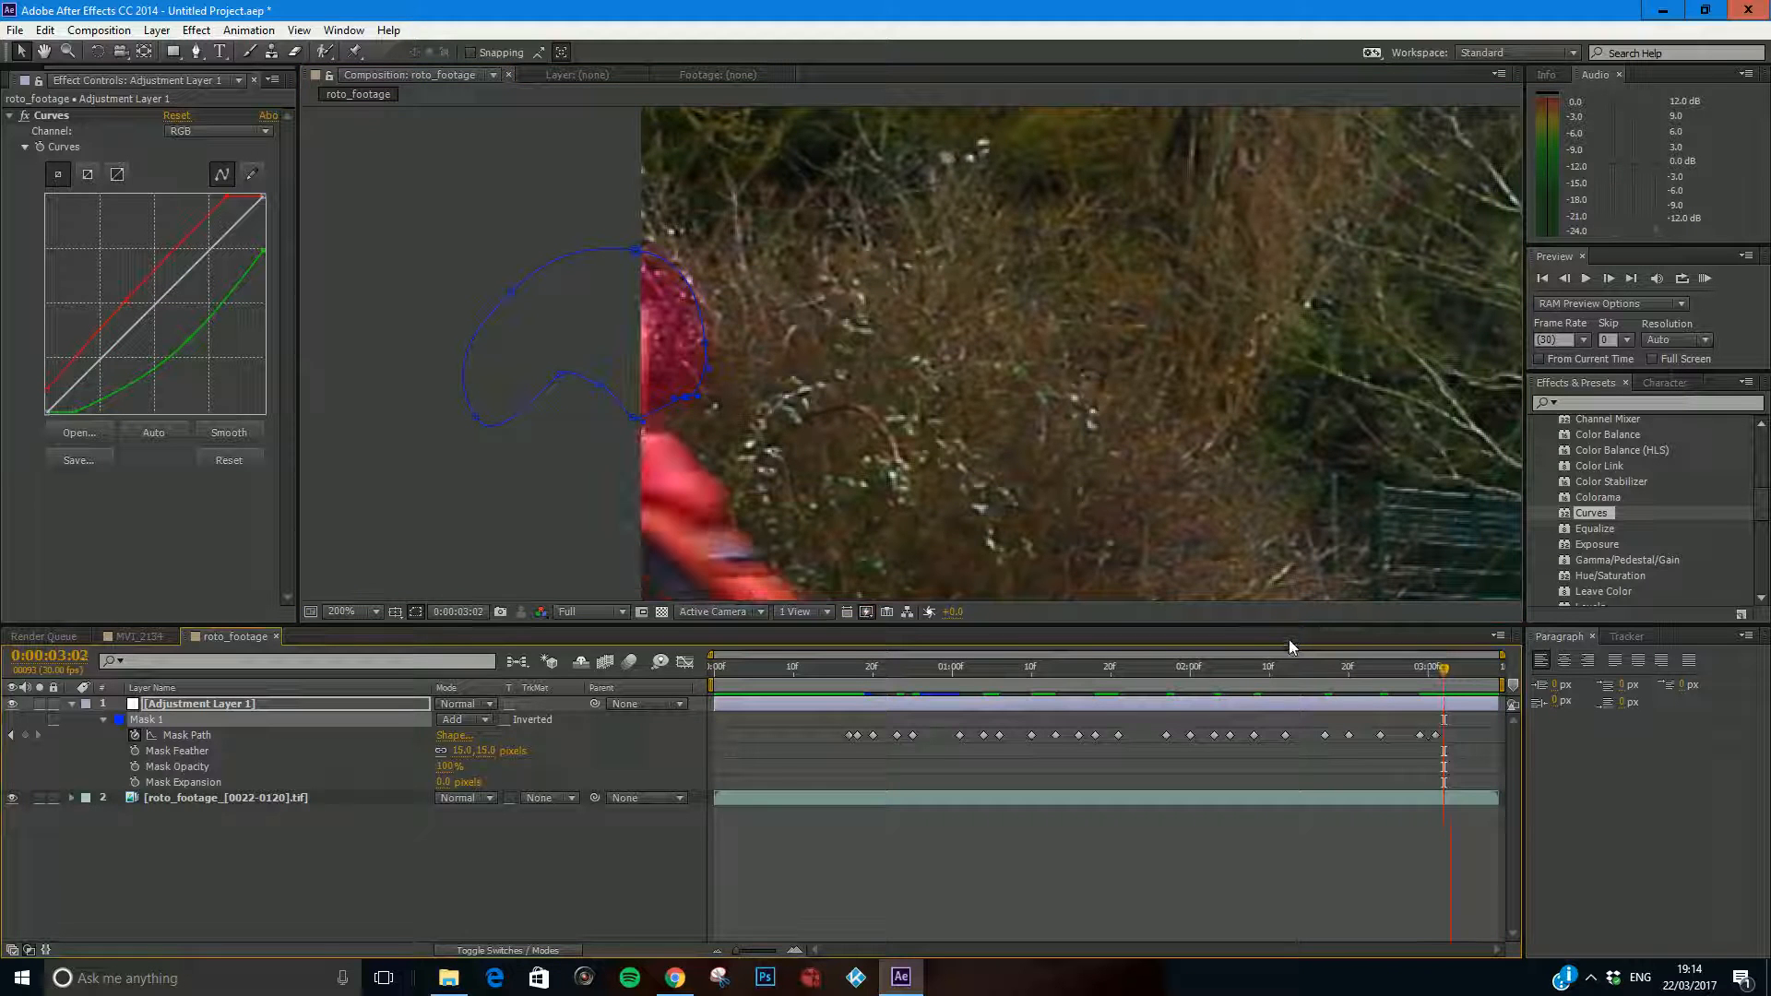
left_click(198, 840)
left_click(643, 421)
left_click_drag(653, 406, 635, 413)
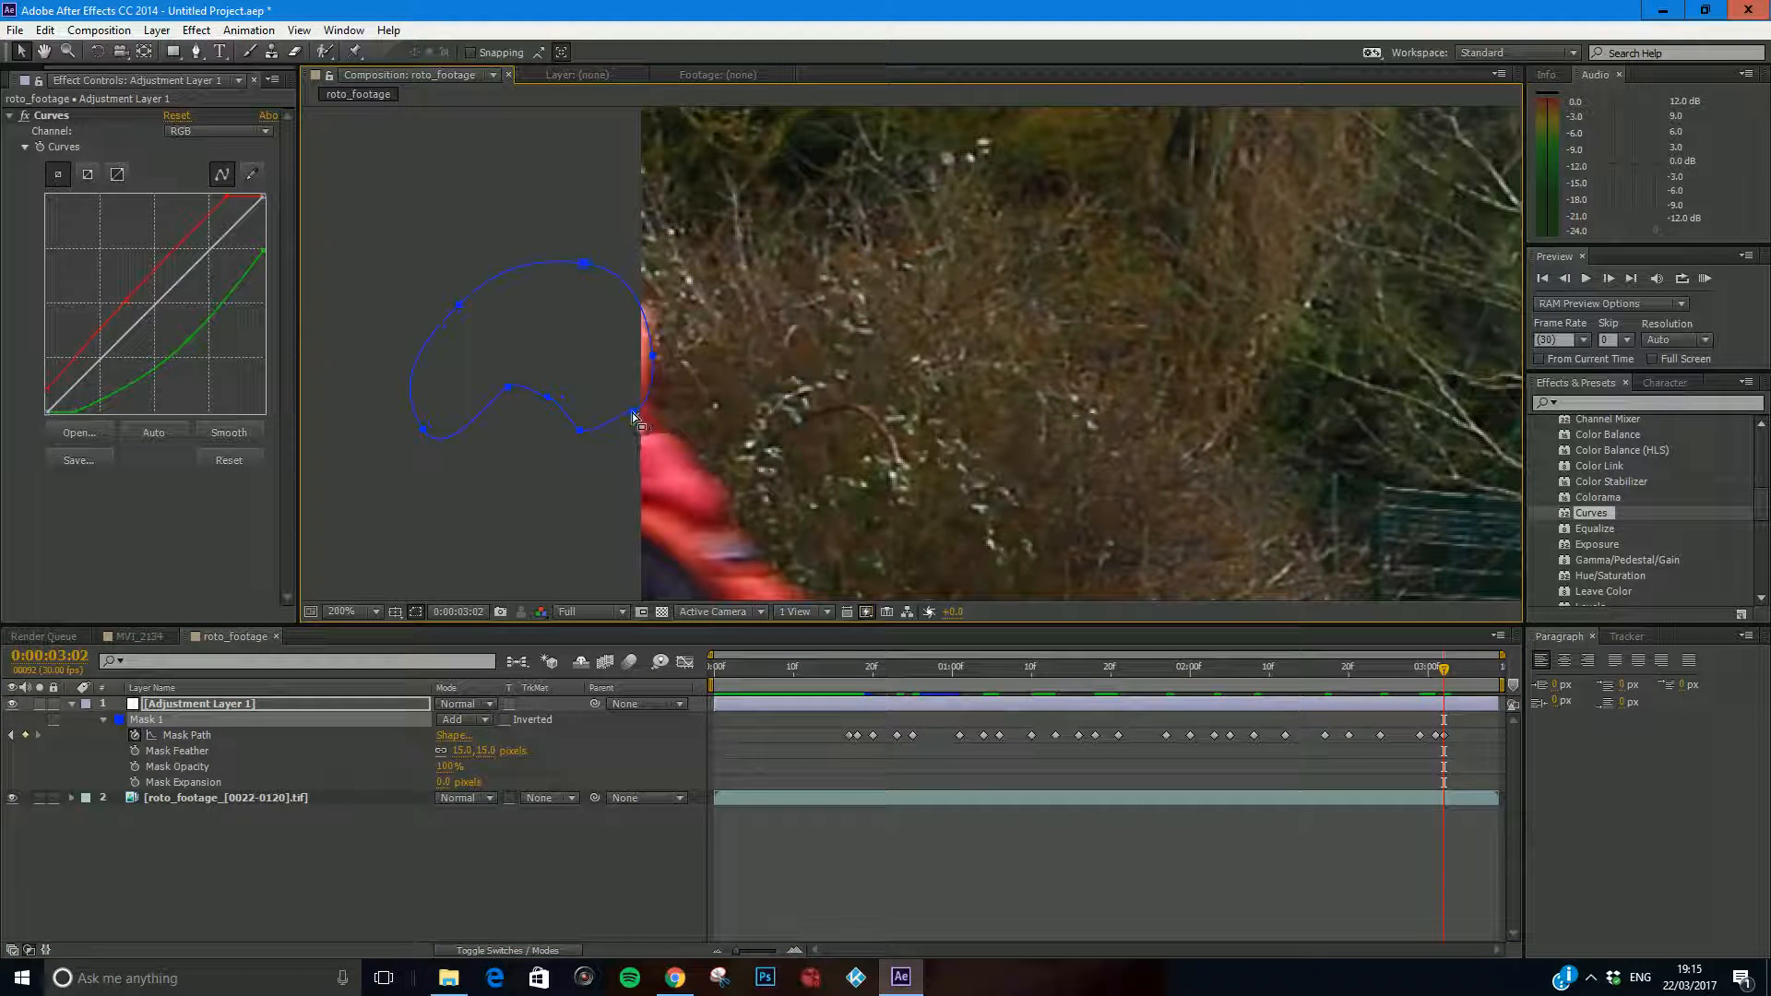
key("Page_Down")
left_click_drag(633, 413, 629, 406)
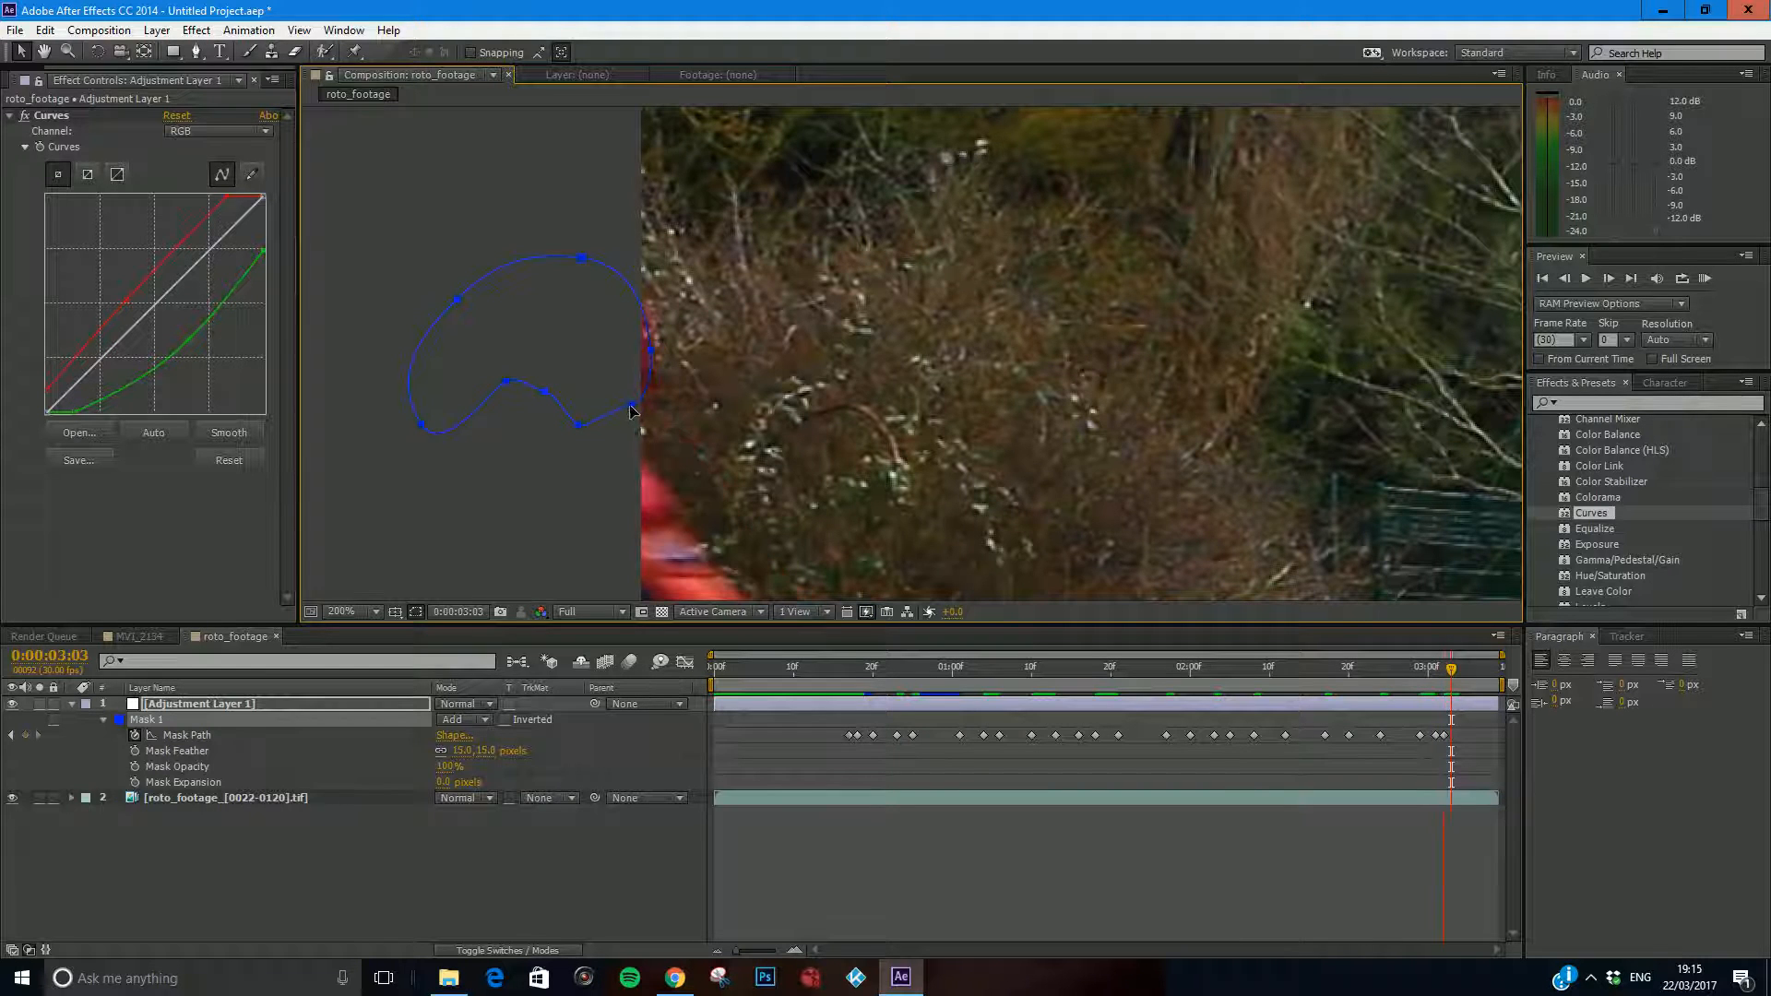
Review the tracked hair mask on the full frame from 0:00:00:16 onward as the figure enters.
left_click(843, 673)
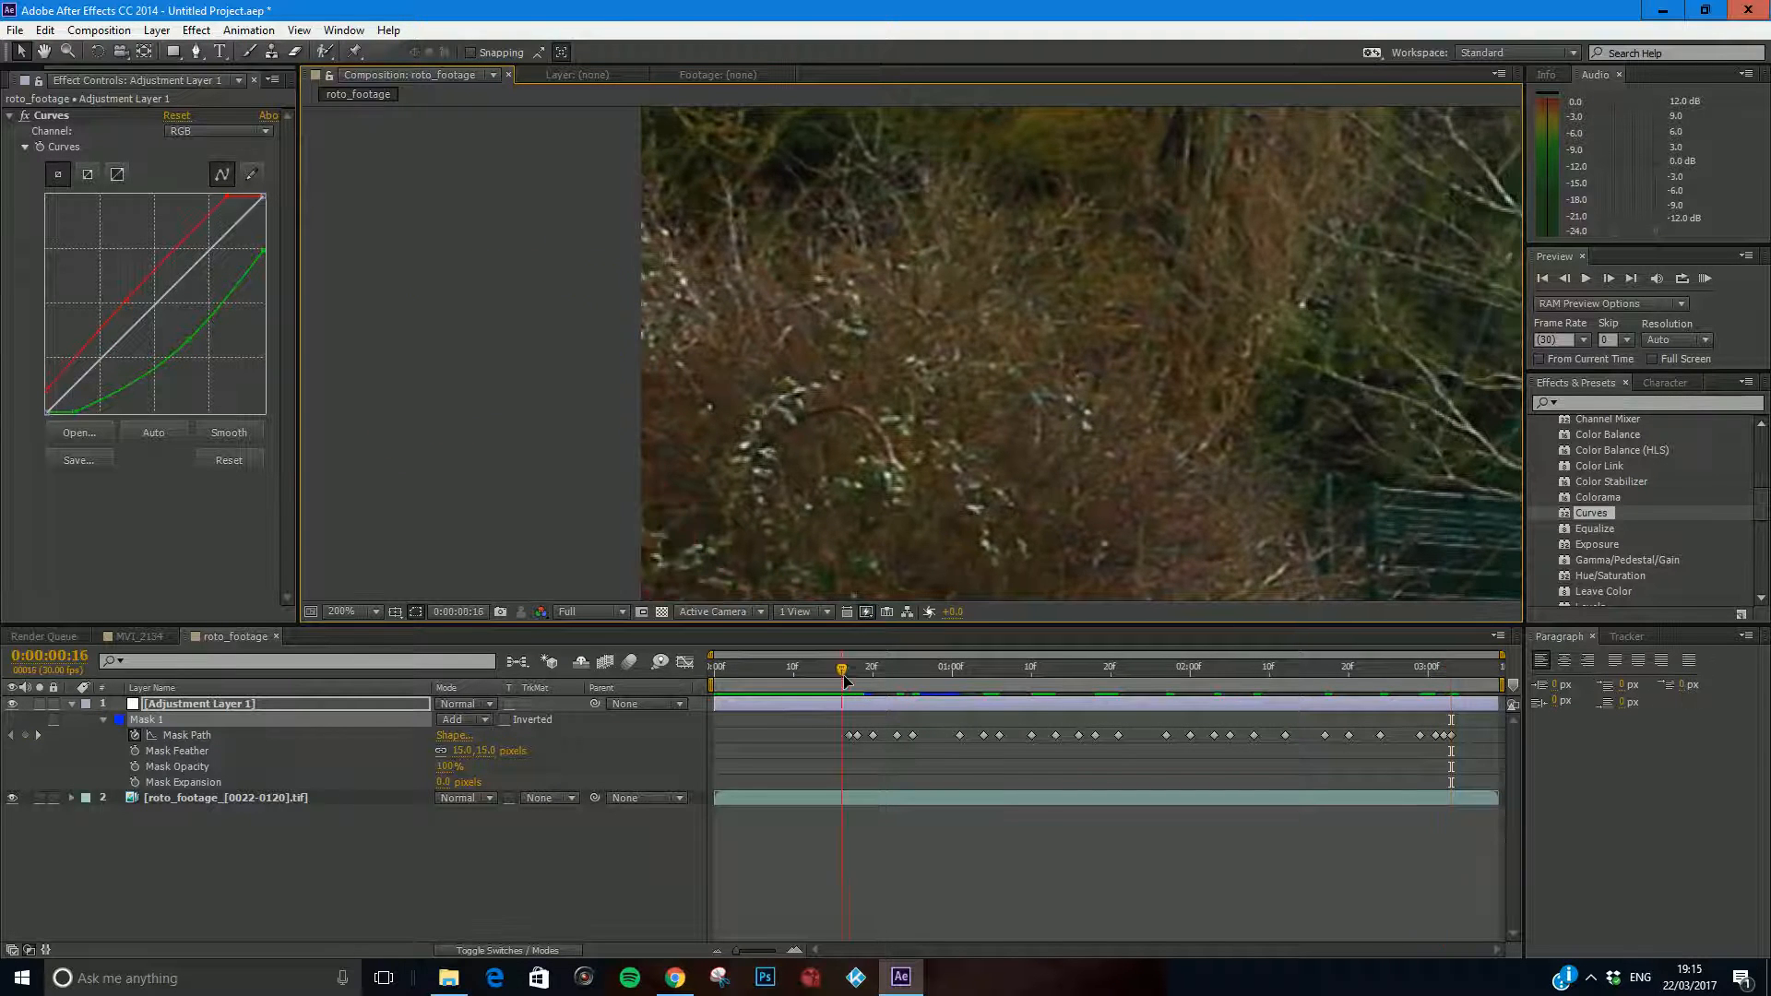
left_click_drag(1144, 443, 696, 459)
left_click_drag(1384, 424, 452, 436)
left_click_drag(983, 435, 411, 405)
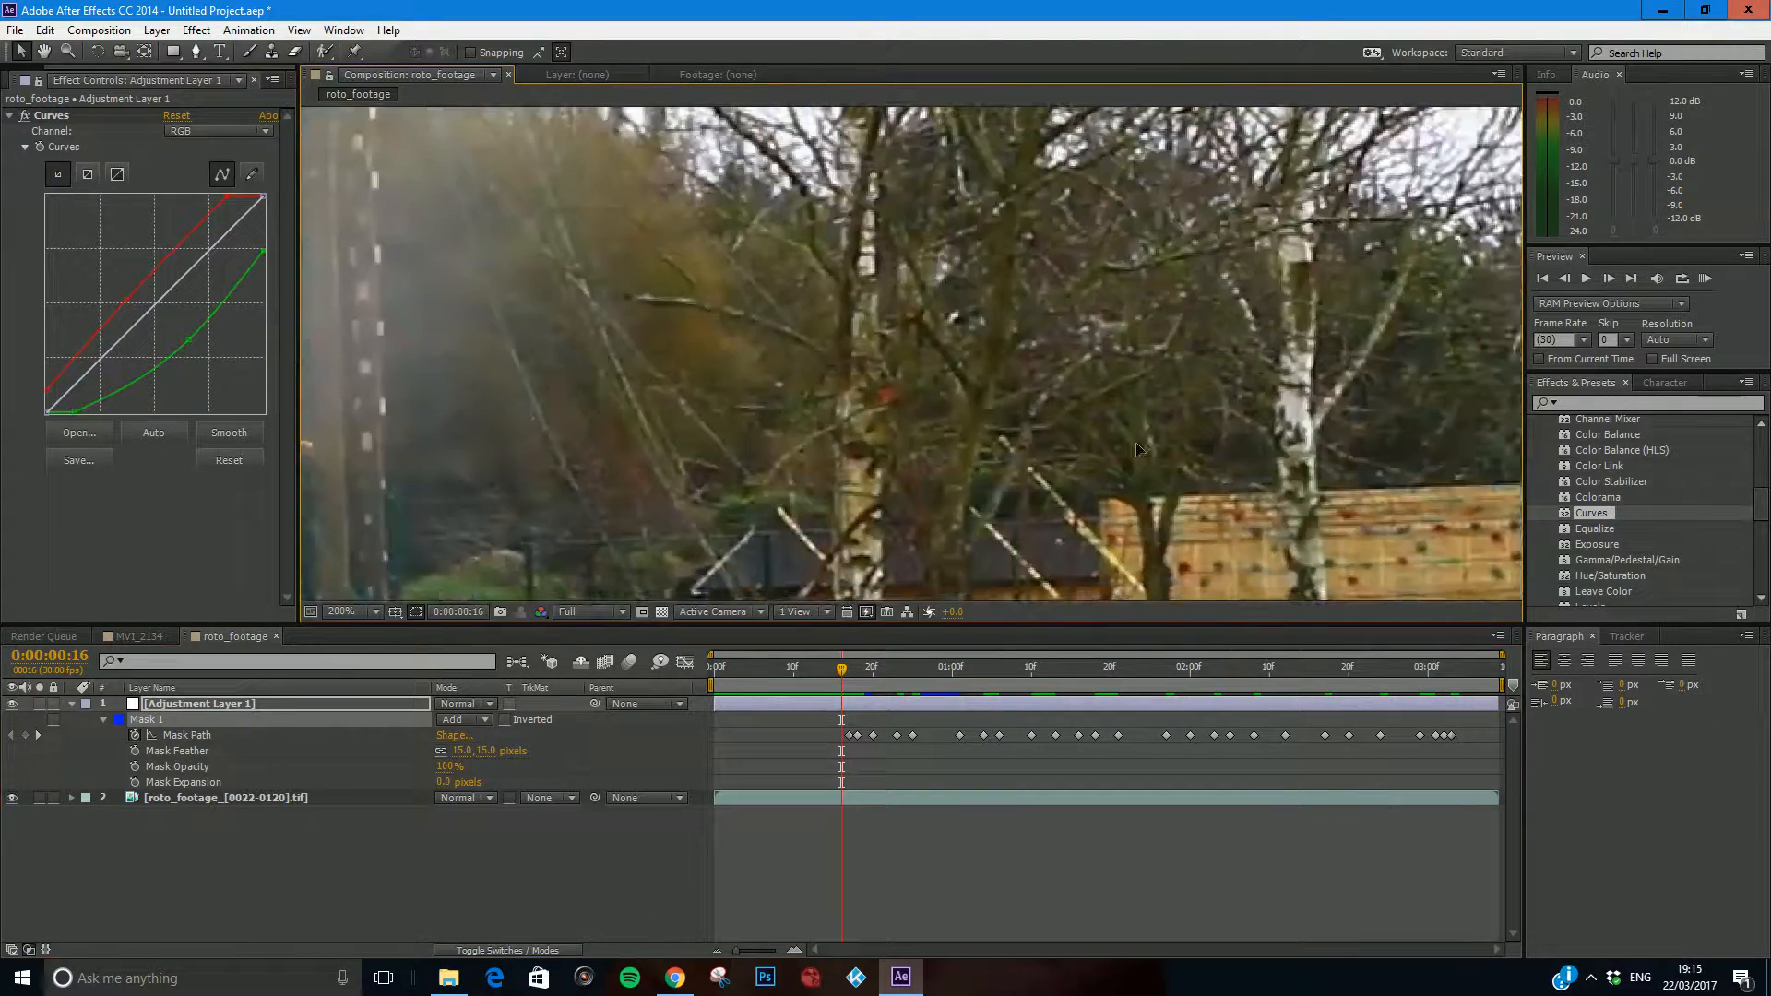
left_click_drag(1137, 445, 539, 429)
left_click_drag(1088, 462, 606, 438)
left_click_drag(1197, 467, 1402, 464)
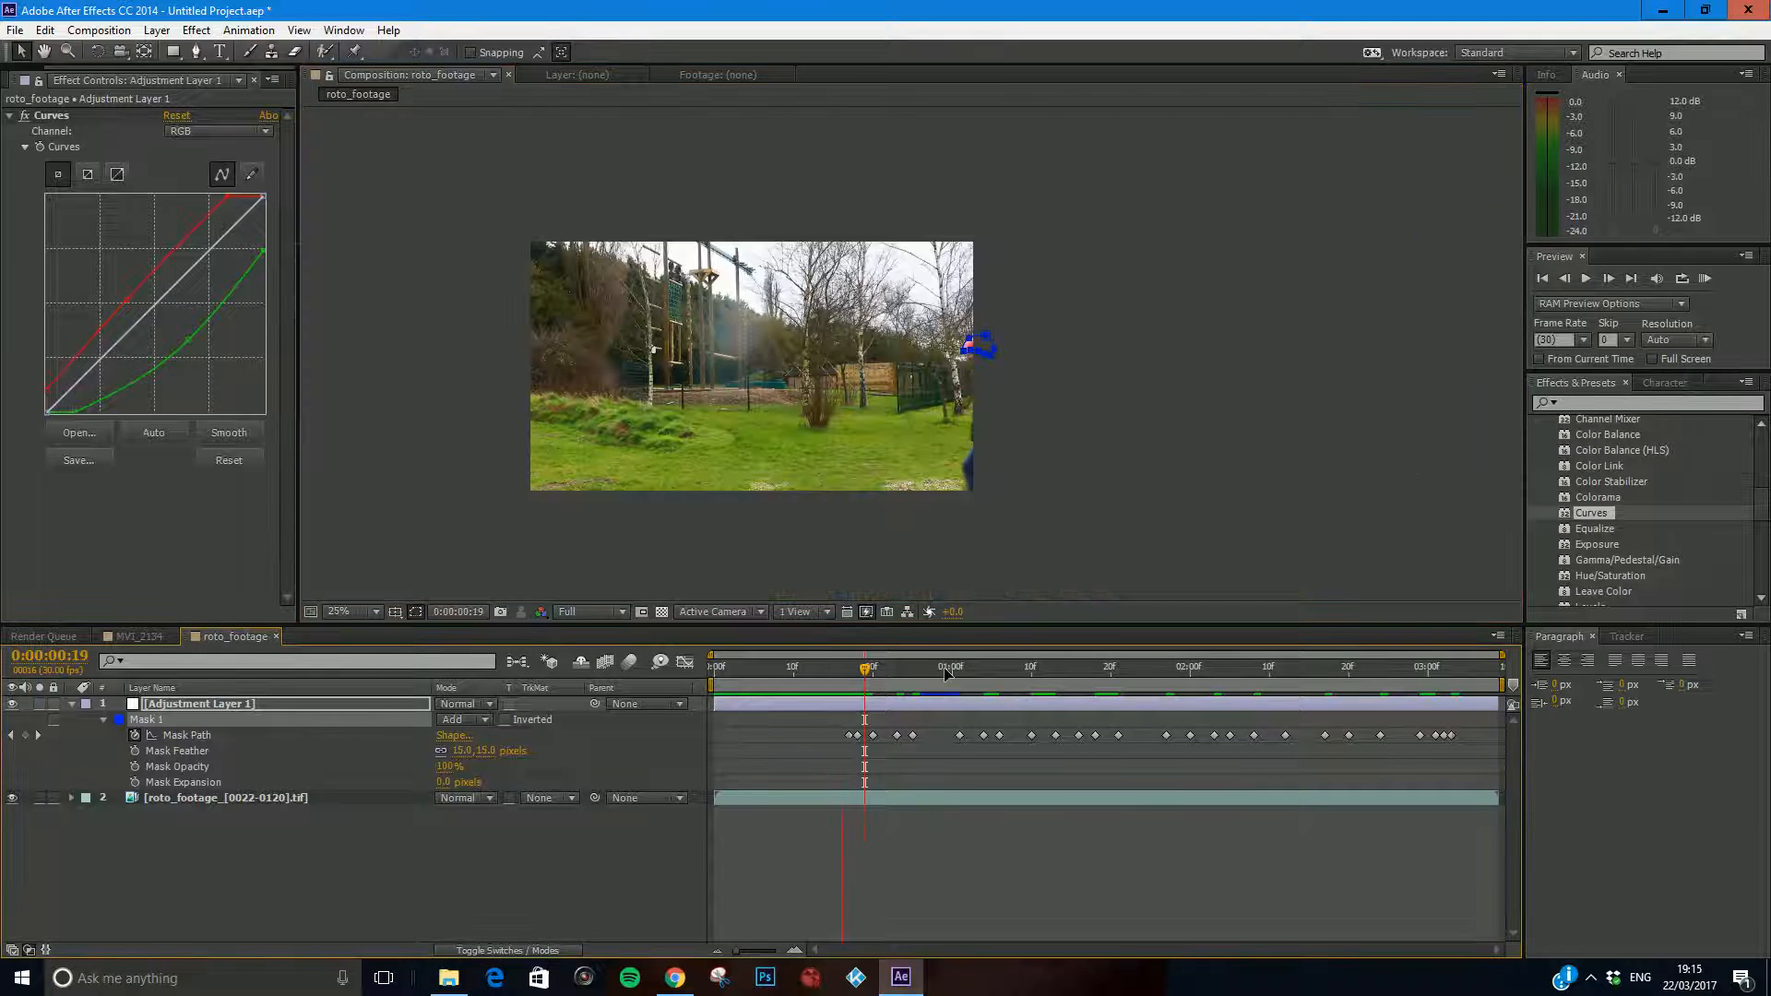
left_click_drag(919, 669, 1037, 669)
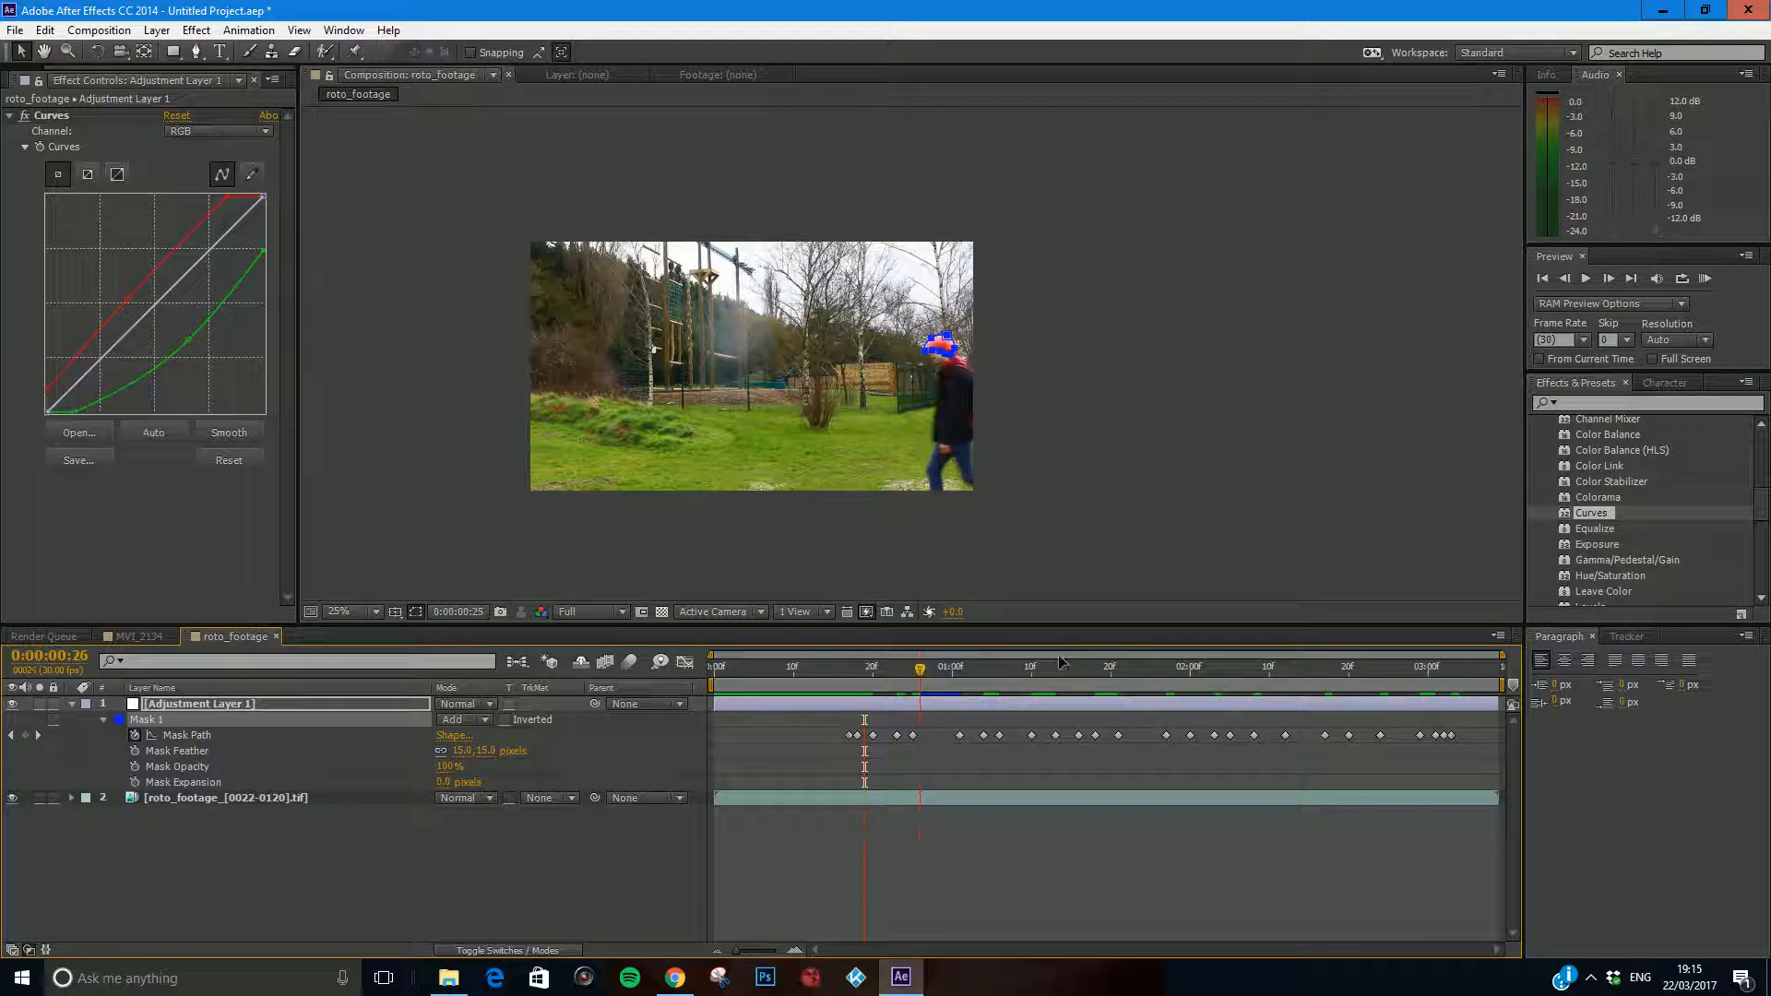
left_click_drag(935, 412, 1116, 418)
scroll(1146, 446, "up", 1)
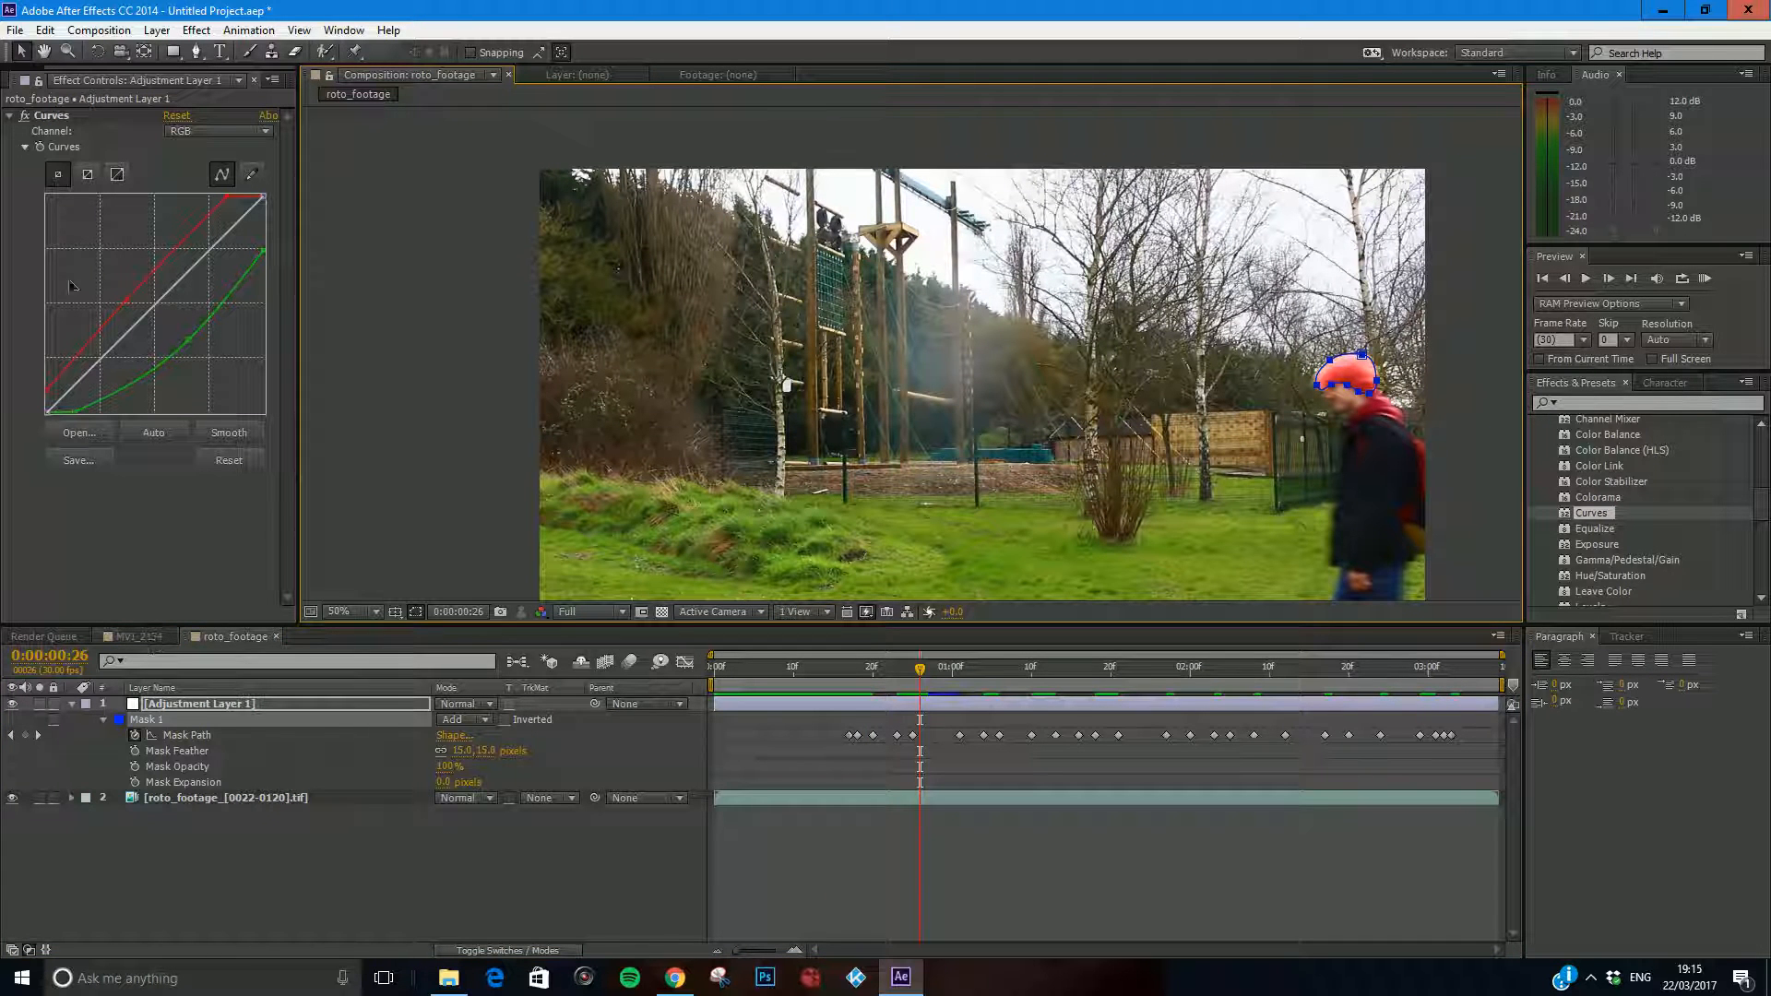
Switch off the Curves effect, search the effects for "blur" and apply Fast Blur to the adjustment layer.
left_click(25, 117)
scroll(1628, 503, "up", 2)
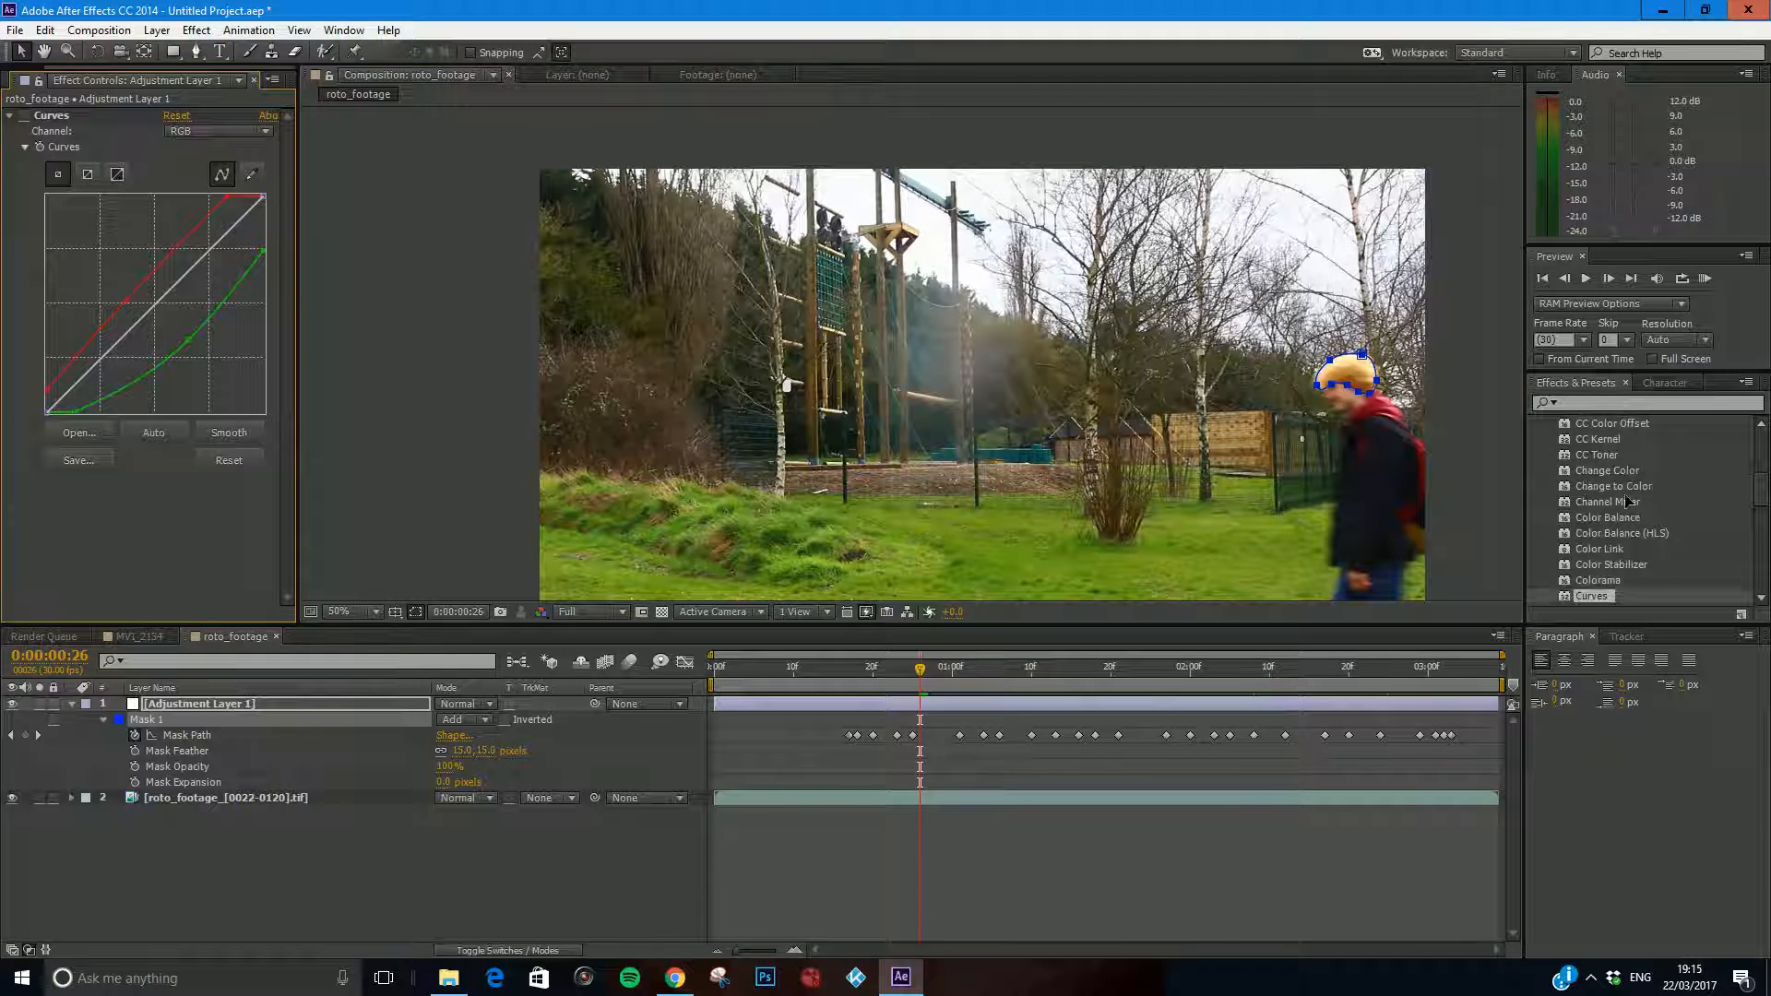
scroll(1628, 503, "up", 4)
left_click(1594, 404)
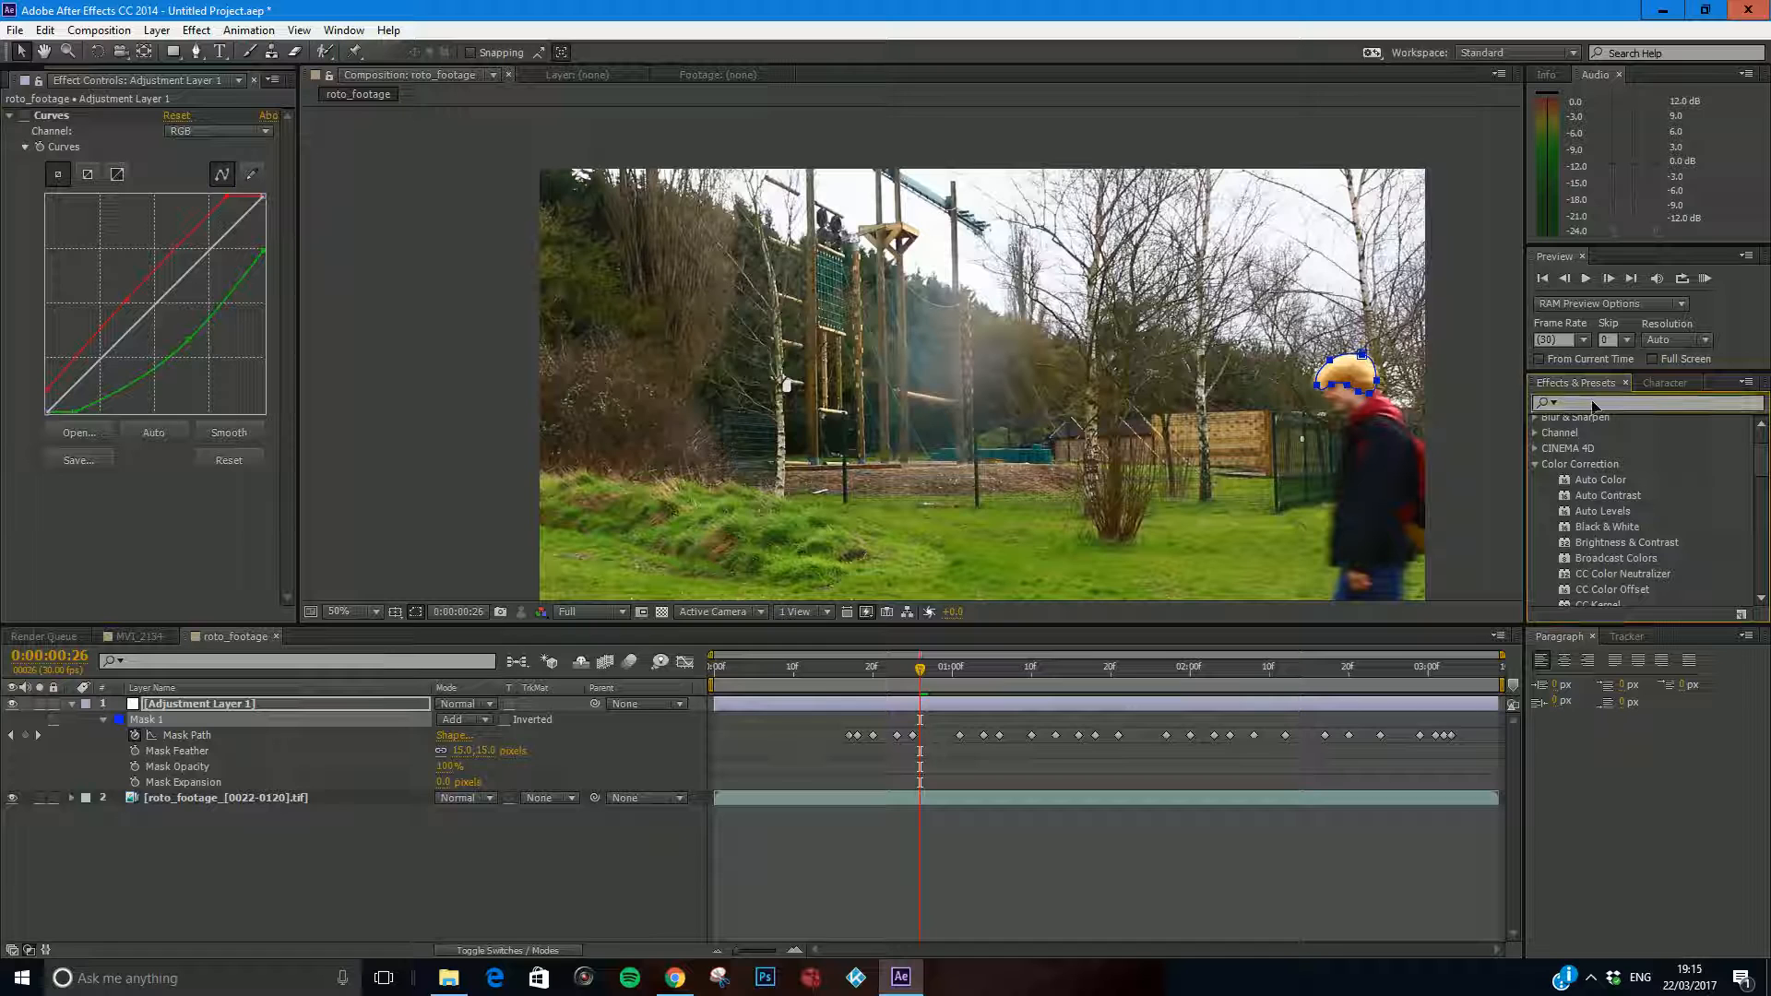
type("blur")
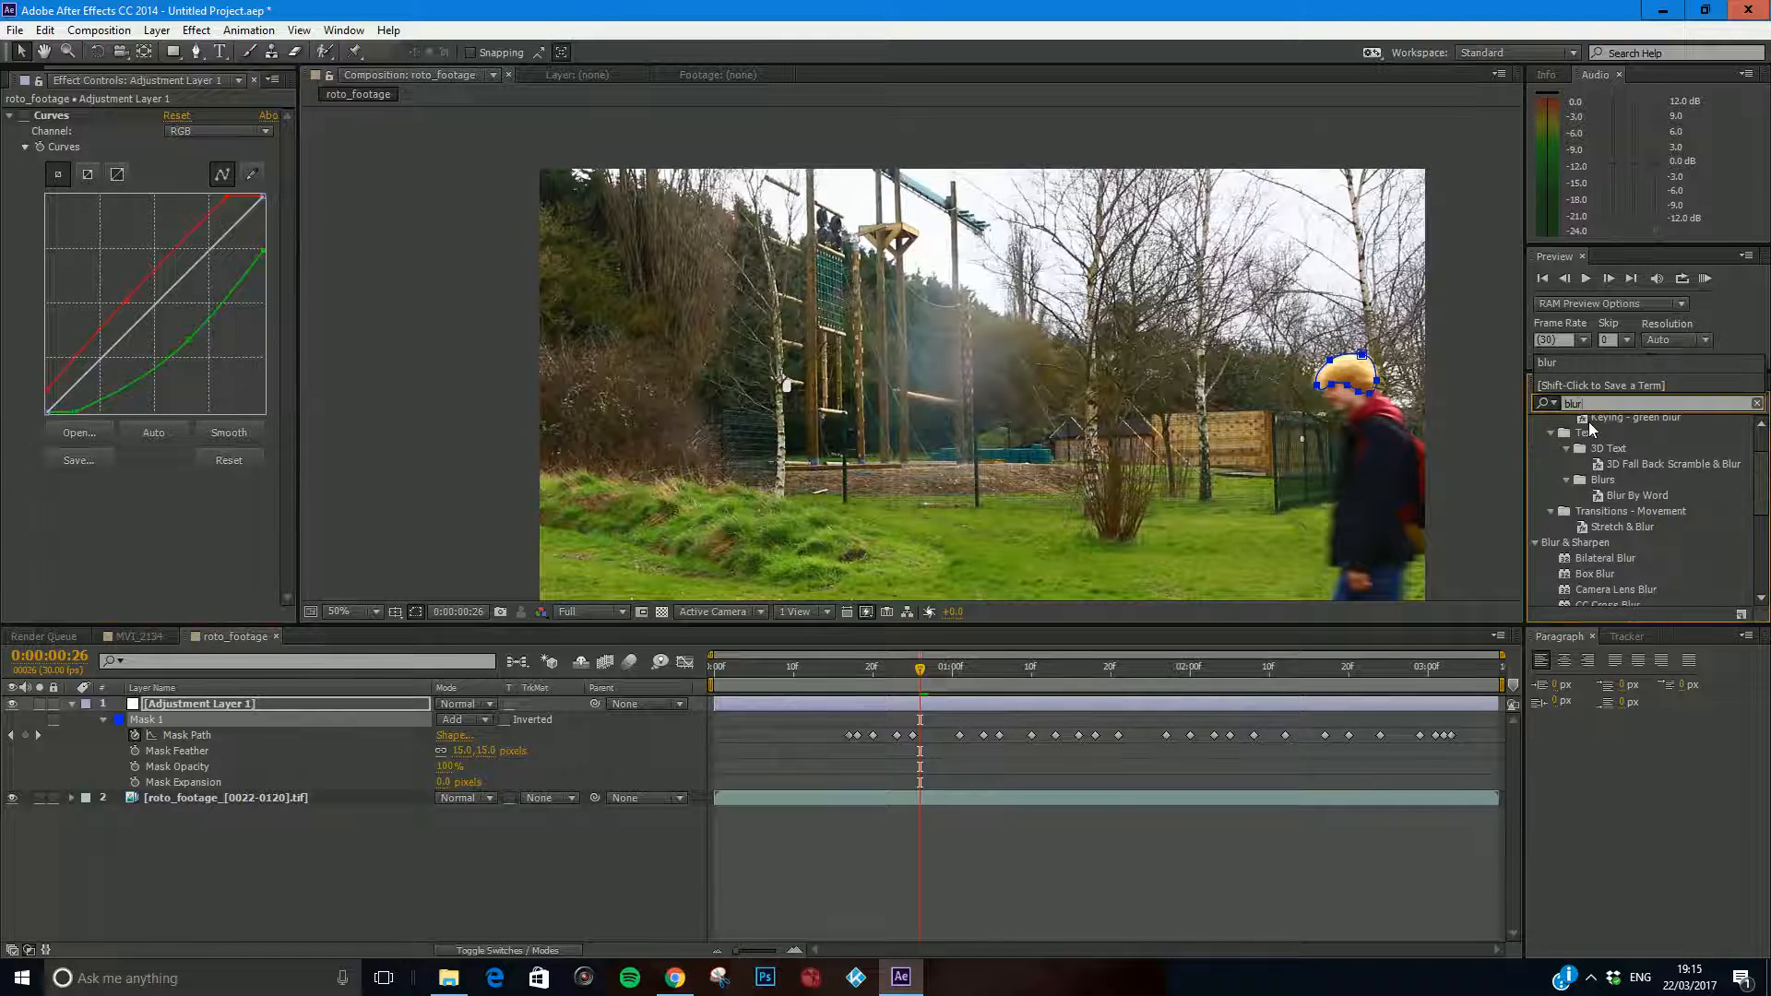
scroll(1618, 556, "down", 1)
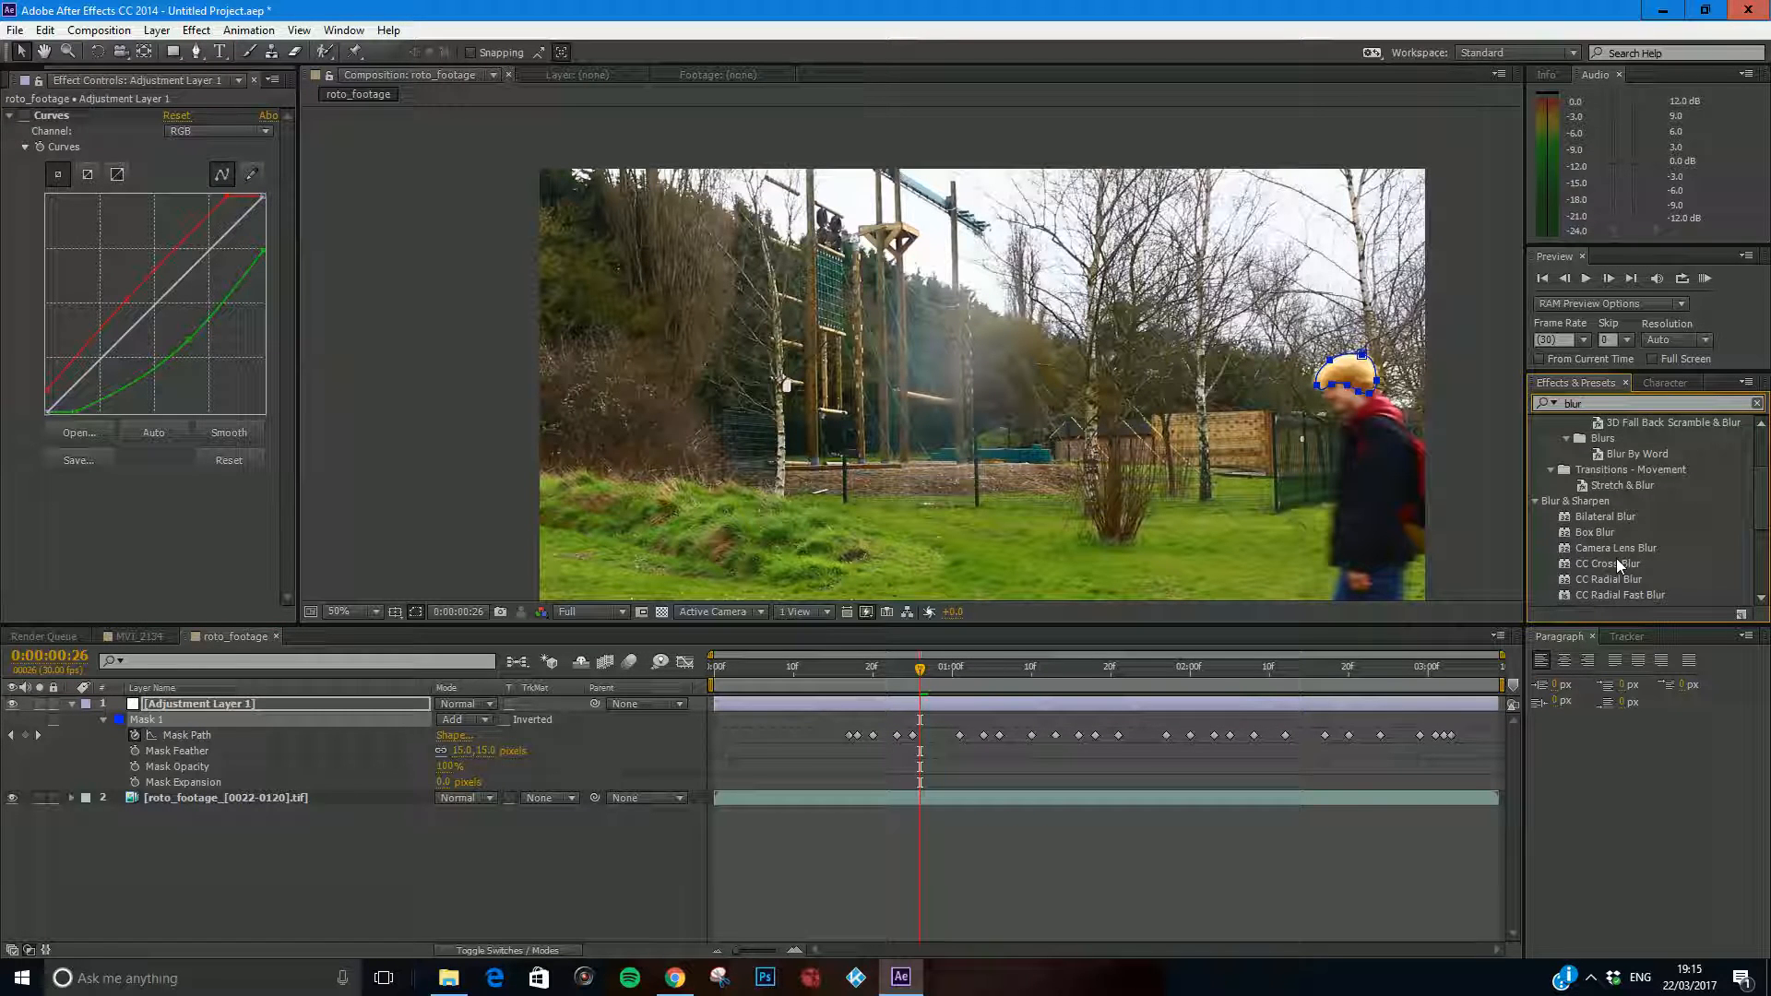
scroll(1616, 557, "down", 3)
left_click_drag(1599, 550, 880, 700)
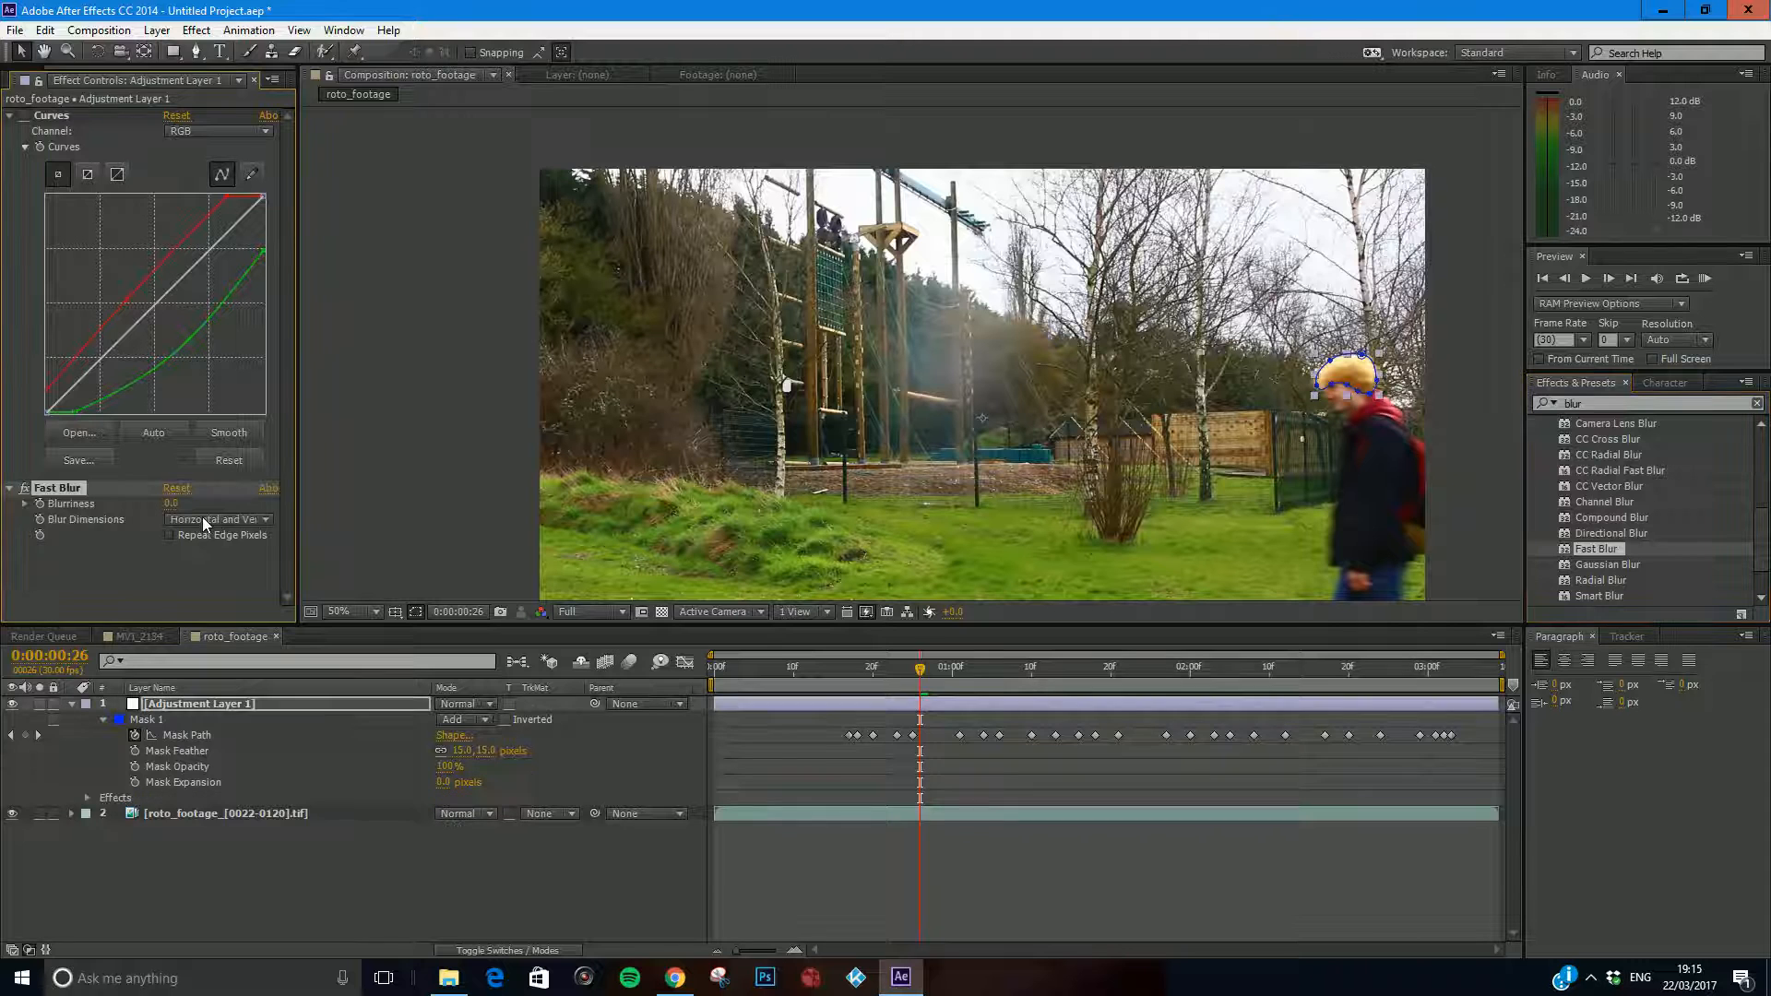
Set Fast Blur's Blurriness to 24 on the masked hair with Curves switched back on, and disable the blur.
scroll(1371, 332, "up", 1)
left_click_drag(1380, 365, 1341, 362)
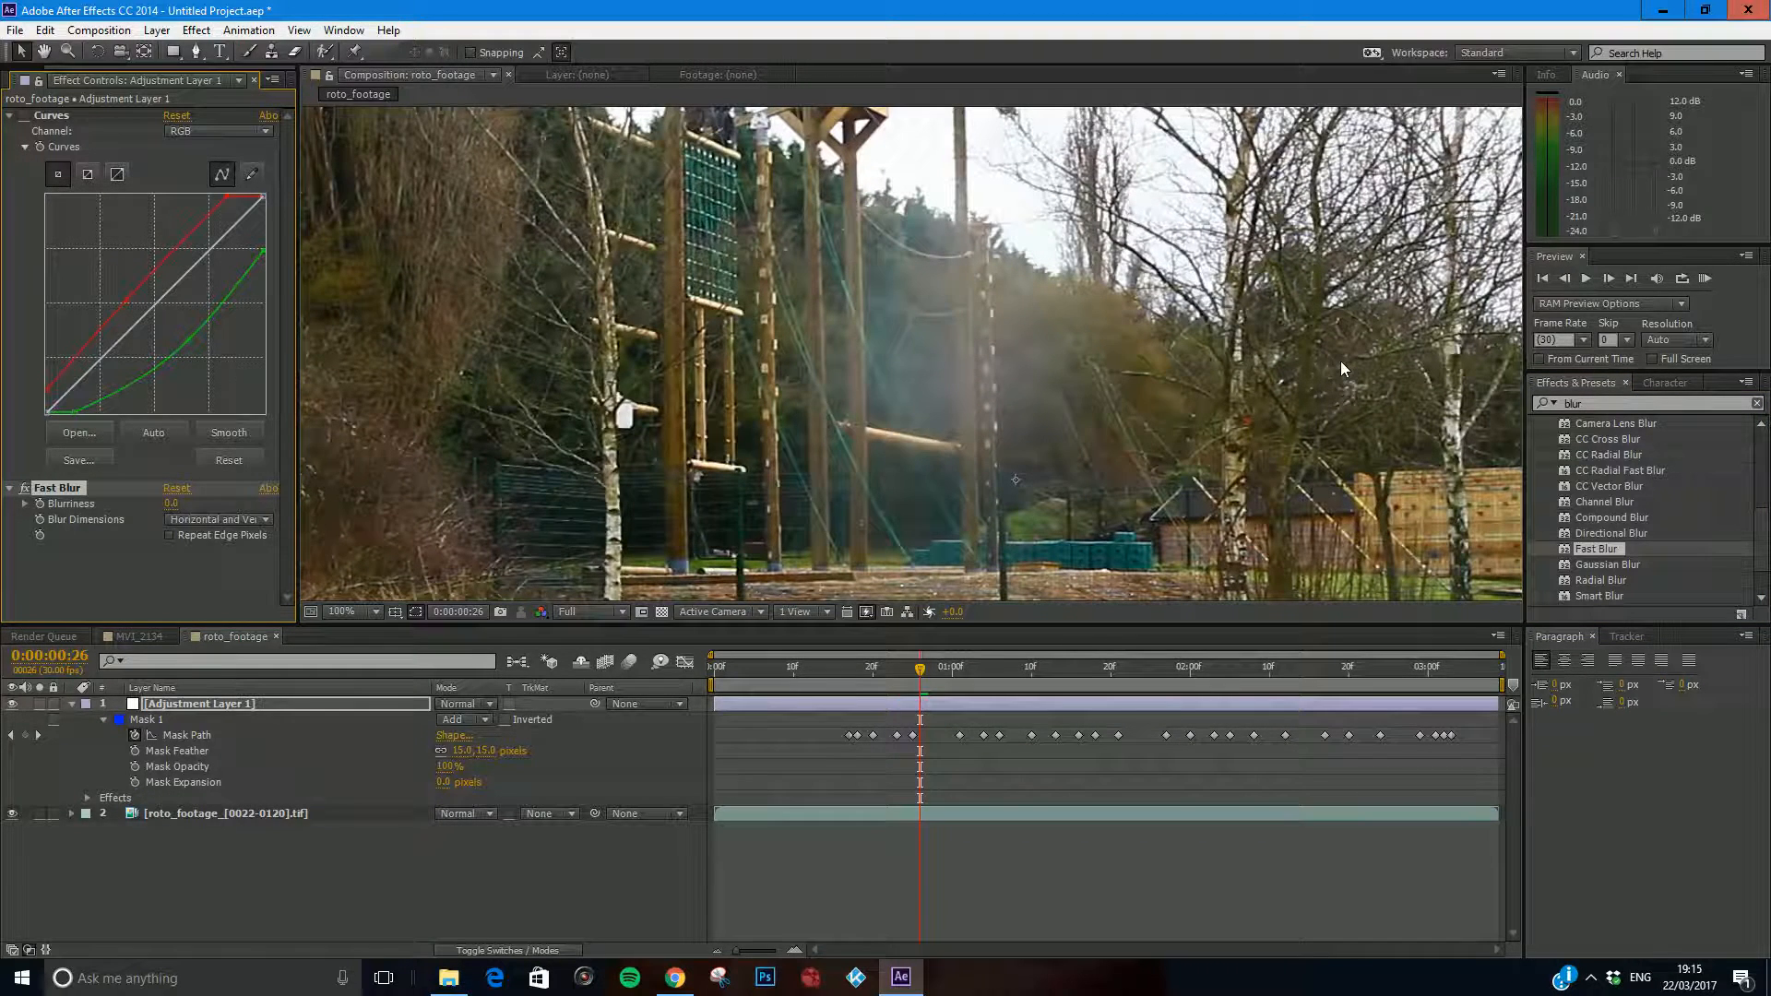
scroll(1341, 361, "up", 1)
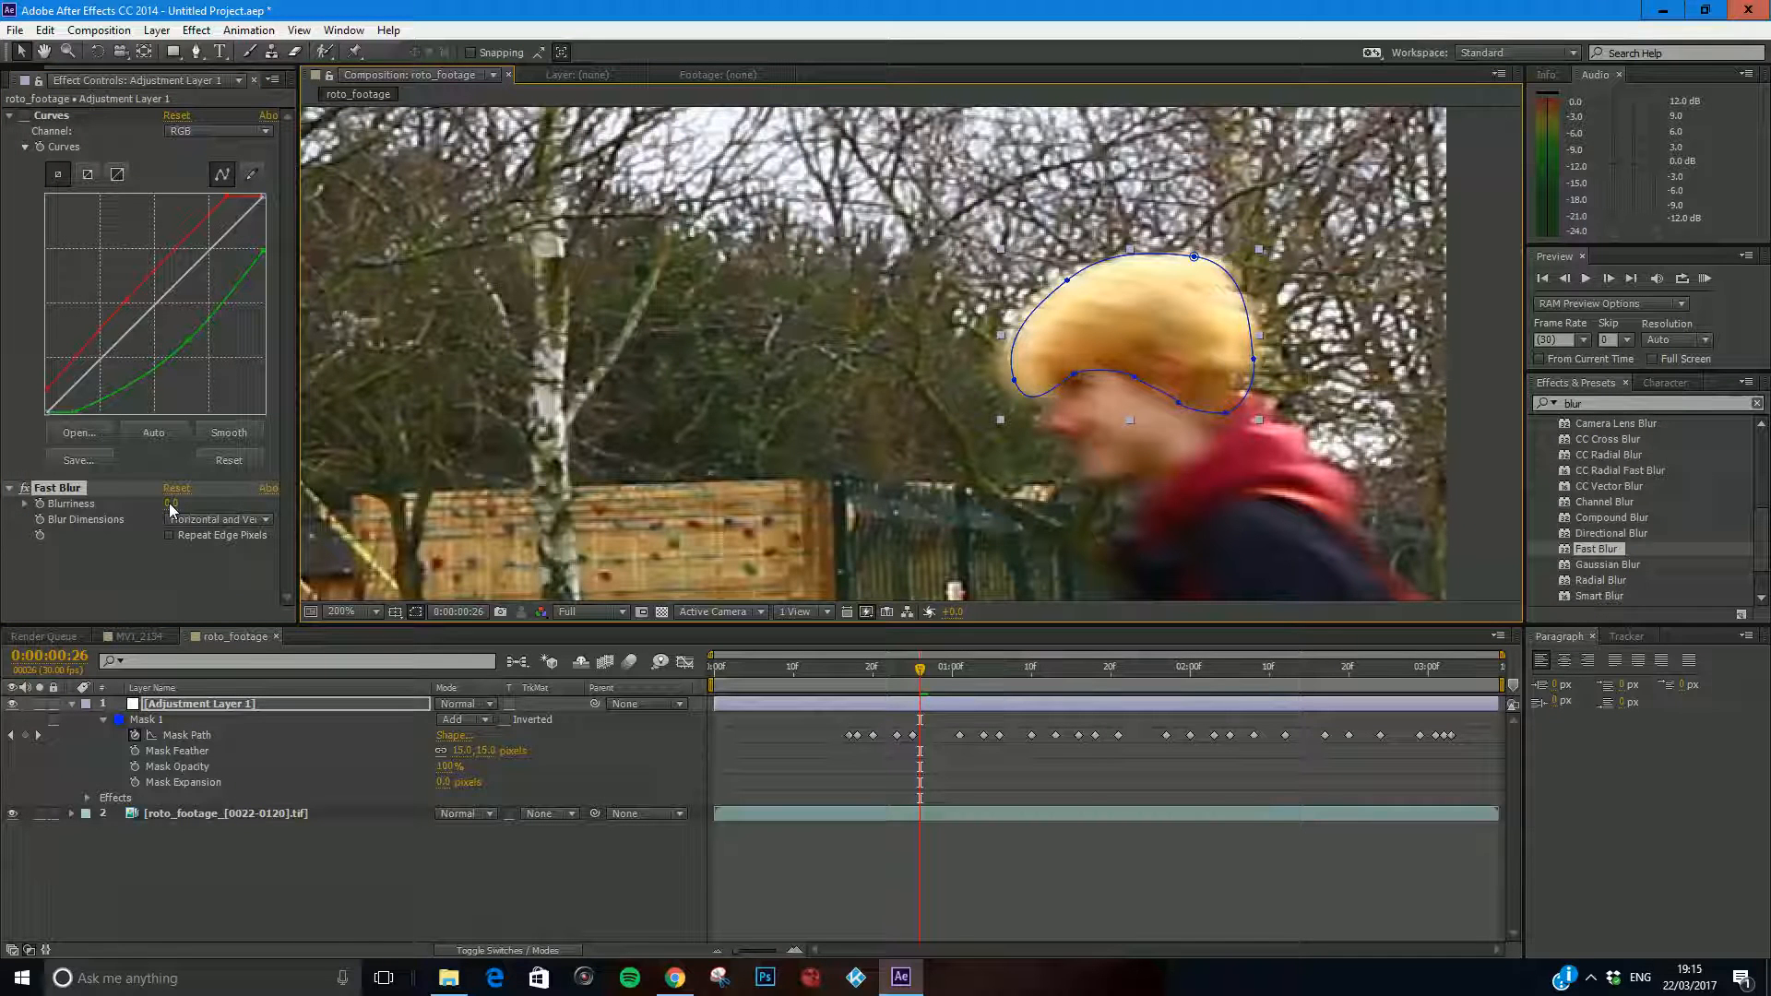
mouse_move(170, 509)
left_mouse_down()
mouse_move(331, 500)
mouse_move(158, 500)
left_mouse_up()
left_click_drag(158, 500, 363, 516)
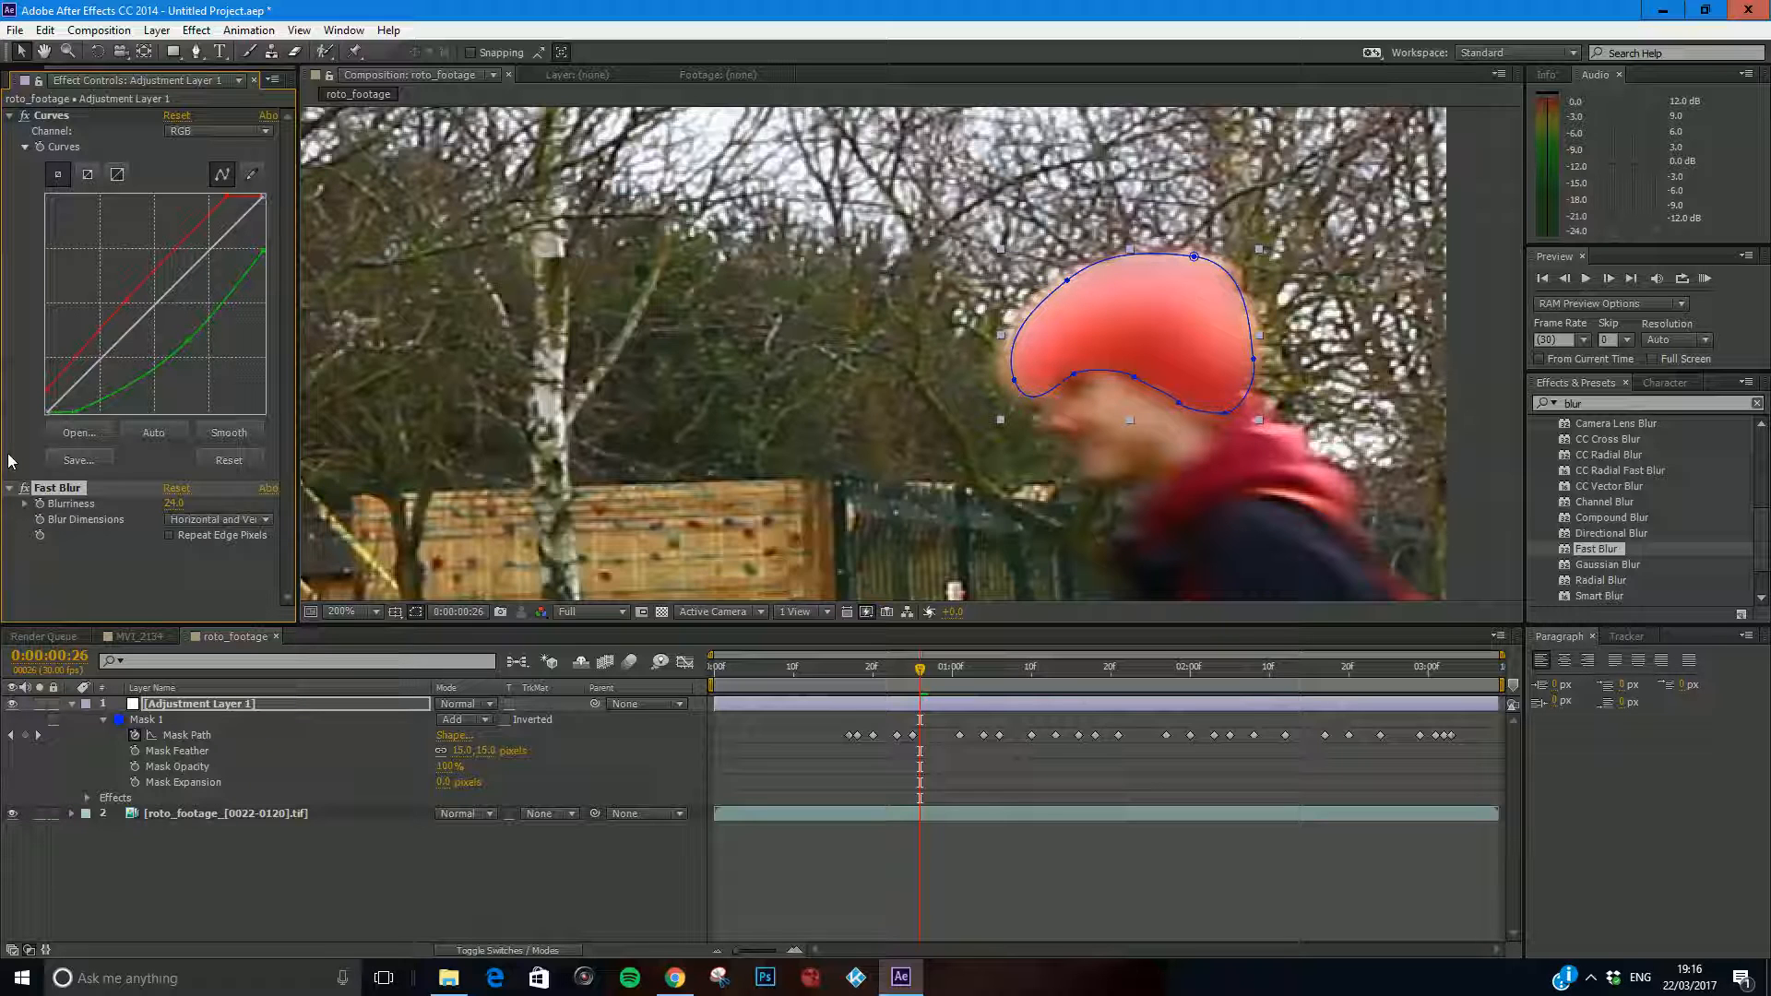
left_click(25, 488)
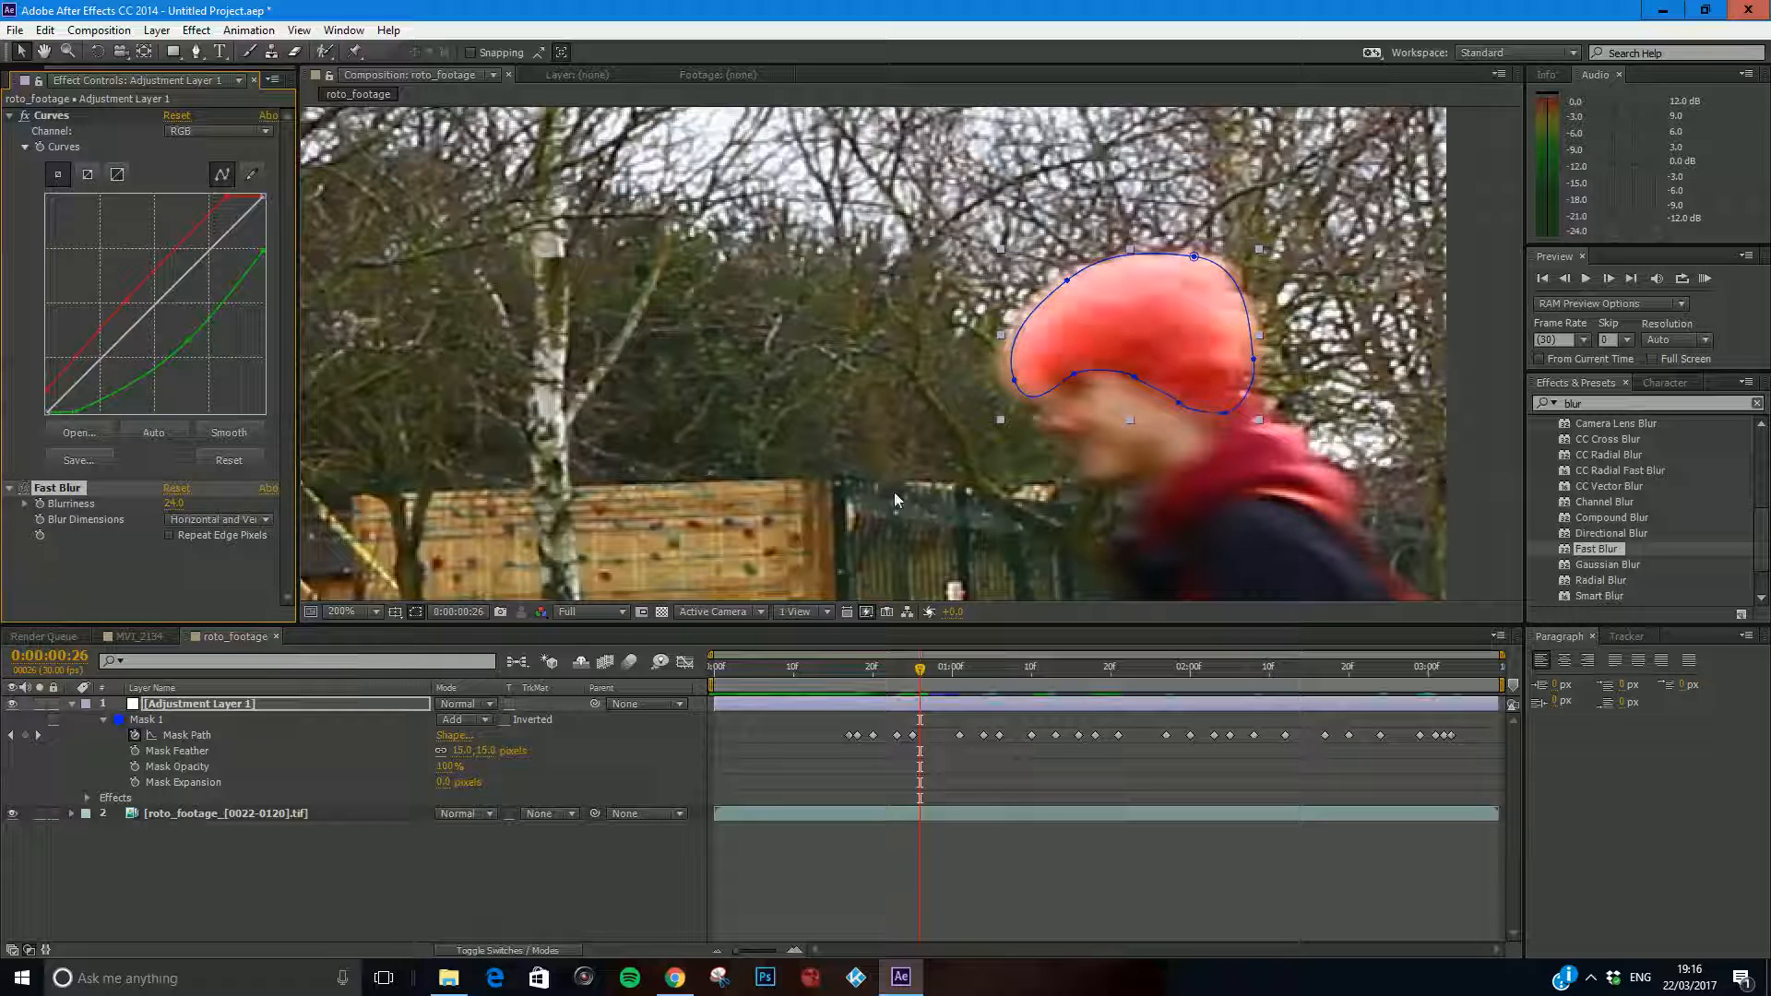